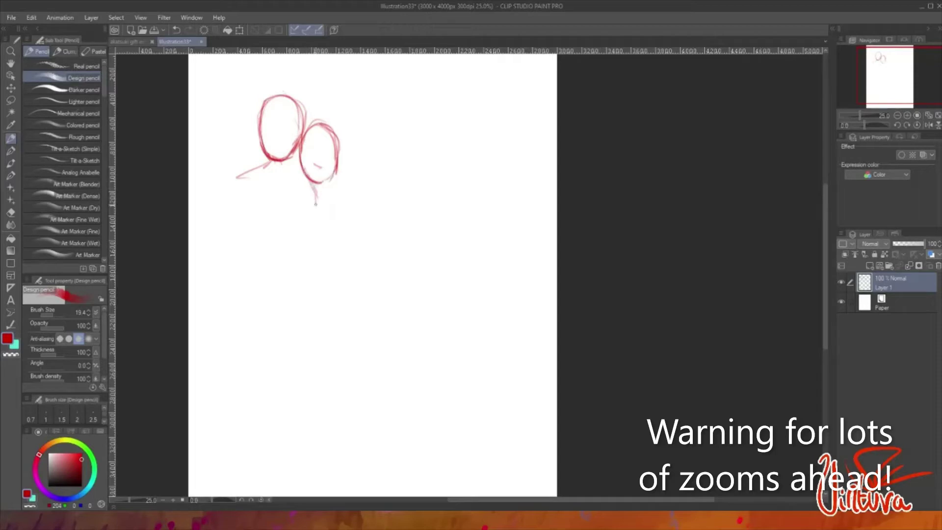
# - Sketch the front figure's shoulders, upper arm and torso sides in red below the lower head oval
pyautogui.moveTo(287, 204); pyautogui.dragTo(313, 199)
pyautogui.moveTo(343, 199); pyautogui.dragTo(375, 206)
pyautogui.moveTo(290, 211); pyautogui.dragTo(314, 283)
pyautogui.moveTo(362, 203); pyautogui.dragTo(360, 285)
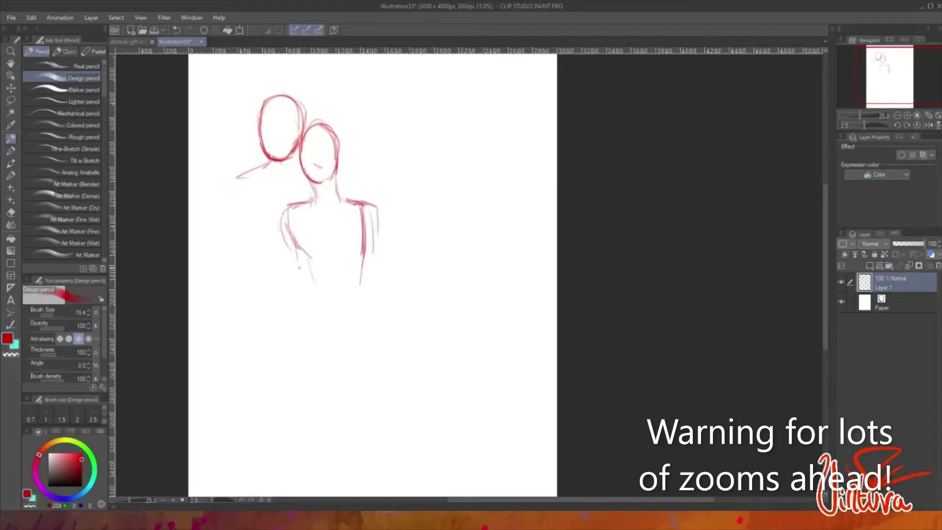
pyautogui.moveTo(295, 235); pyautogui.dragTo(334, 336)
# - Sketch the back figure's upper arm and torso side down from the shoulder line
pyautogui.moveTo(227, 187); pyautogui.dragTo(222, 256)
pyautogui.moveTo(240, 190); pyautogui.dragTo(240, 225)
pyautogui.moveTo(265, 165)
pyautogui.mouseDown()
pyautogui.moveTo(225, 182)
pyautogui.moveTo(252, 260)
pyautogui.mouseUp()
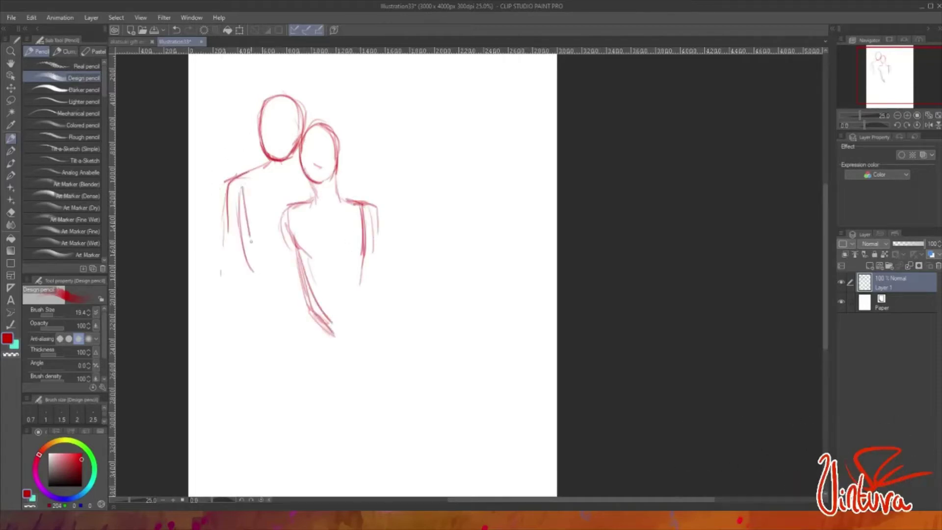
pyautogui.moveTo(244, 183); pyautogui.dragTo(270, 291)
# - Rough in the back figure's hips and bent thighs, extending toward the canvas's lower-left area
pyautogui.moveTo(255, 270)
pyautogui.mouseDown()
pyautogui.moveTo(299, 277)
pyautogui.moveTo(224, 309)
pyautogui.mouseUp()
pyautogui.moveTo(226, 314); pyautogui.dragTo(268, 329)
pyautogui.moveTo(272, 300); pyautogui.dragTo(279, 328)
pyautogui.moveTo(257, 280); pyautogui.dragTo(277, 330)
pyautogui.moveTo(256, 245)
pyautogui.mouseDown()
pyautogui.moveTo(225, 314)
pyautogui.moveTo(301, 322)
pyautogui.mouseUp()
pyautogui.moveTo(234, 327); pyautogui.dragTo(259, 328)
pyautogui.moveTo(257, 267)
pyautogui.mouseDown()
pyautogui.moveTo(280, 322)
pyautogui.moveTo(234, 383)
pyautogui.mouseUp()
pyautogui.moveTo(235, 385); pyautogui.dragTo(309, 346)
pyautogui.moveTo(238, 366); pyautogui.dragTo(307, 344)
pyautogui.moveTo(321, 326); pyautogui.dragTo(294, 353)
# - Redraw the front figure's torso side and sketch the waist and raised thigh reaching out to the knee
pyautogui.moveTo(290, 225); pyautogui.dragTo(321, 324)
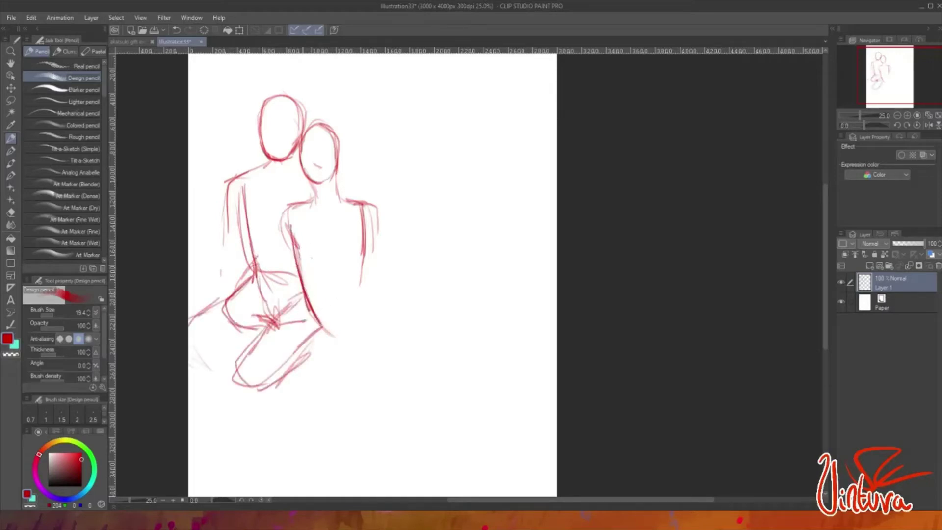
pyautogui.moveTo(366, 275); pyautogui.dragTo(383, 318)
pyautogui.moveTo(338, 314)
pyautogui.mouseDown()
pyautogui.moveTo(416, 257)
pyautogui.moveTo(419, 269)
pyautogui.mouseUp()
pyautogui.moveTo(327, 338); pyautogui.dragTo(393, 314)
pyautogui.moveTo(405, 294); pyautogui.dragTo(383, 336)
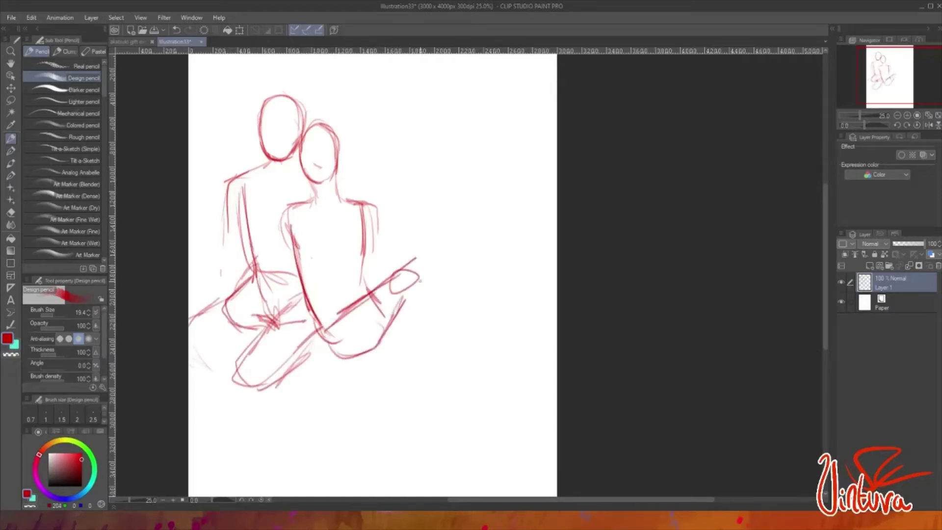
# - Sketch the front figure's knees and nearer shin, and strengthen the outlines of the thigh and calf
pyautogui.moveTo(425, 267); pyautogui.dragTo(427, 282)
pyautogui.moveTo(421, 285); pyautogui.dragTo(414, 309)
pyautogui.moveTo(397, 284)
pyautogui.mouseDown()
pyautogui.moveTo(383, 370)
pyautogui.moveTo(417, 337)
pyautogui.moveTo(411, 377)
pyautogui.moveTo(383, 382)
pyautogui.mouseUp()
pyautogui.moveTo(418, 282); pyautogui.dragTo(403, 394)
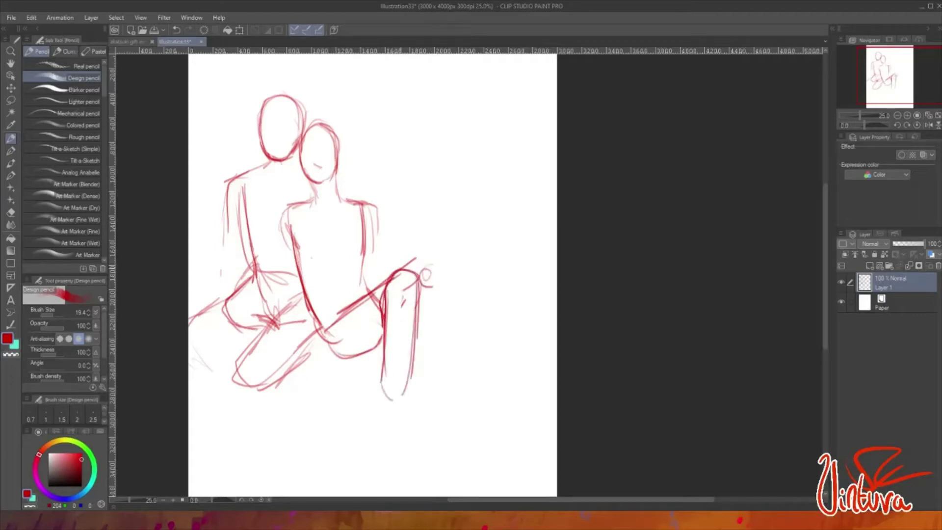
pyautogui.moveTo(378, 295); pyautogui.dragTo(388, 272)
pyautogui.moveTo(330, 321); pyautogui.dragTo(337, 342)
pyautogui.moveTo(339, 314)
pyautogui.mouseDown()
pyautogui.moveTo(417, 269)
pyautogui.moveTo(412, 372)
pyautogui.mouseUp()
pyautogui.hotkey('ctrl', 'z')
pyautogui.moveTo(389, 286); pyautogui.dragTo(382, 393)
pyautogui.moveTo(416, 309); pyautogui.dragTo(404, 395)
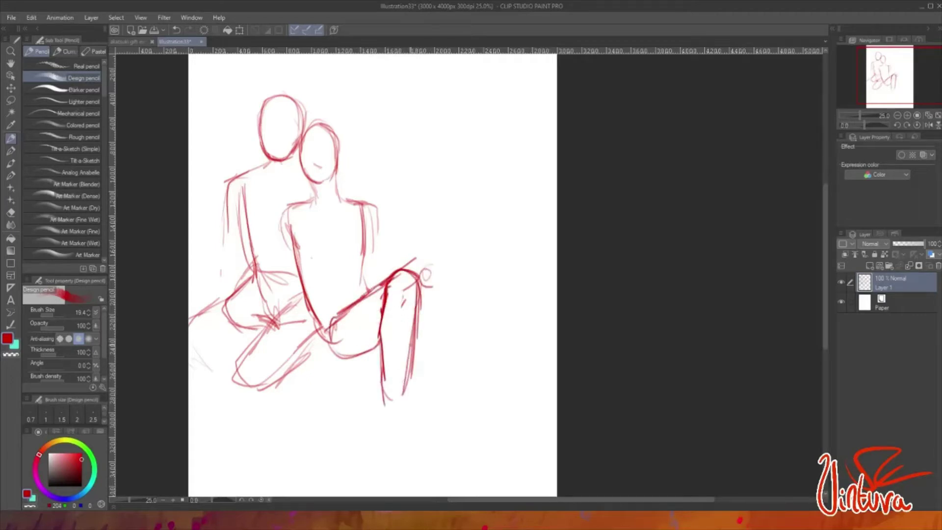
# - Sketch the front figure's second lower leg and both feet, and darken the torso's outer side
pyautogui.moveTo(385, 346); pyautogui.dragTo(387, 422)
pyautogui.moveTo(403, 388)
pyautogui.mouseDown()
pyautogui.moveTo(420, 417)
pyautogui.moveTo(414, 426)
pyautogui.mouseUp()
pyautogui.moveTo(414, 265); pyautogui.dragTo(436, 265)
pyautogui.moveTo(434, 272); pyautogui.dragTo(443, 363)
pyautogui.moveTo(337, 356); pyautogui.dragTo(380, 349)
pyautogui.moveTo(419, 292)
pyautogui.mouseDown()
pyautogui.moveTo(428, 363)
pyautogui.moveTo(443, 380)
pyautogui.mouseUp()
pyautogui.moveTo(417, 326); pyautogui.dragTo(431, 414)
pyautogui.moveTo(442, 385); pyautogui.dragTo(459, 417)
pyautogui.moveTo(362, 215); pyautogui.dragTo(368, 296)
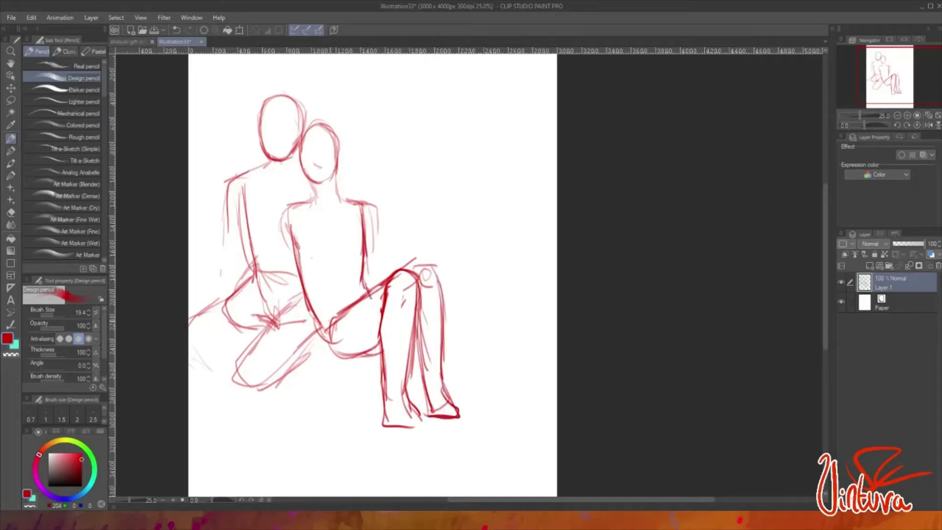
# - Rework the front figure's waist line and sketch the bent arm with its forearm resting across the lap
pyautogui.moveTo(299, 287); pyautogui.dragTo(334, 351)
pyautogui.moveTo(297, 251); pyautogui.dragTo(321, 342)
pyautogui.hotkey('ctrl', 'z')
pyautogui.moveTo(294, 245); pyautogui.dragTo(326, 349)
pyautogui.moveTo(290, 205); pyautogui.dragTo(279, 306)
pyautogui.moveTo(279, 314); pyautogui.dragTo(326, 289)
pyautogui.moveTo(289, 320); pyautogui.dragTo(343, 289)
pyautogui.moveTo(334, 279); pyautogui.dragTo(346, 278)
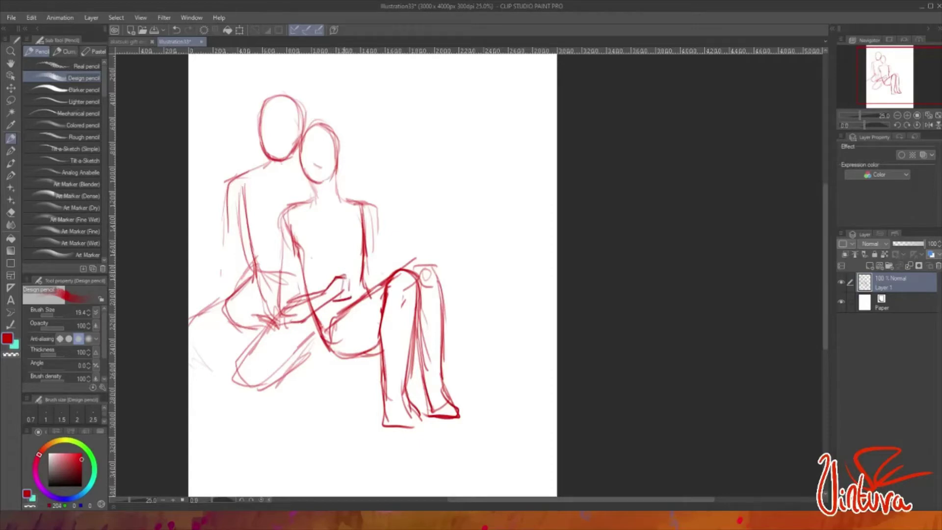
# - Sketch a cup held in the front figure's hand at the lap, along with the opposite forearm
pyautogui.moveTo(325, 275); pyautogui.dragTo(361, 273)
pyautogui.moveTo(327, 277)
pyautogui.mouseDown()
pyautogui.moveTo(334, 309)
pyautogui.moveTo(366, 272)
pyautogui.mouseUp()
pyautogui.moveTo(364, 289); pyautogui.dragTo(382, 263)
pyautogui.moveTo(334, 305); pyautogui.dragTo(347, 302)
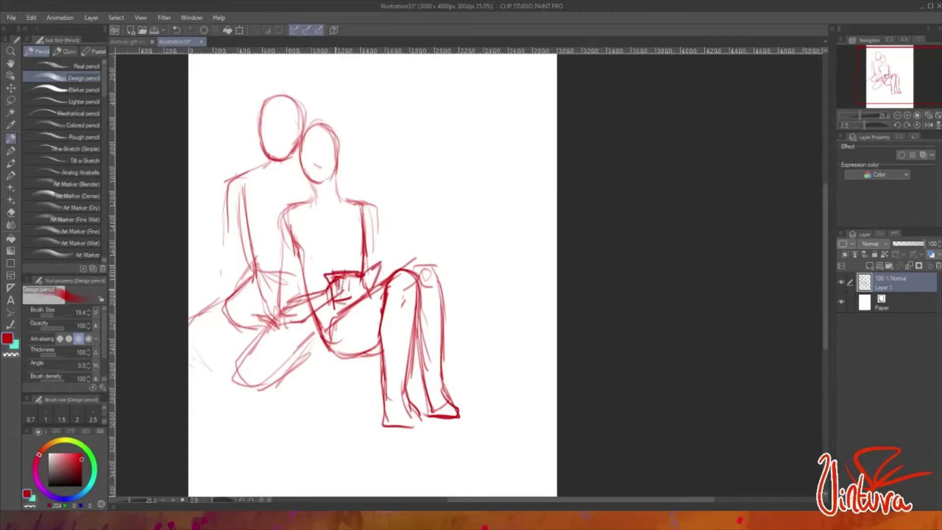
pyautogui.hotkey('ctrl', 'z')
pyautogui.hotkey('ctrl', 'z')
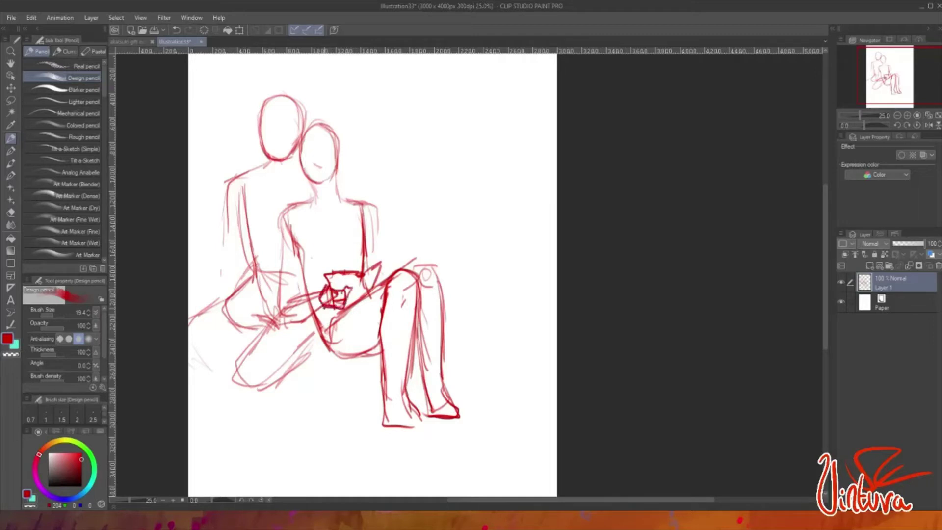
# - Redefine the front figure's upper arms and torso sides and add a centre line down the chest
pyautogui.moveTo(280, 294); pyautogui.dragTo(277, 220)
pyautogui.moveTo(301, 230)
pyautogui.mouseDown()
pyautogui.moveTo(294, 251)
pyautogui.moveTo(309, 287)
pyautogui.mouseUp()
pyautogui.hotkey('ctrl', 'z')
pyautogui.hotkey('ctrl', 'z')
pyautogui.moveTo(338, 221); pyautogui.dragTo(331, 265)
pyautogui.moveTo(365, 212); pyautogui.dragTo(363, 265)
pyautogui.moveTo(376, 223); pyautogui.dragTo(385, 275)
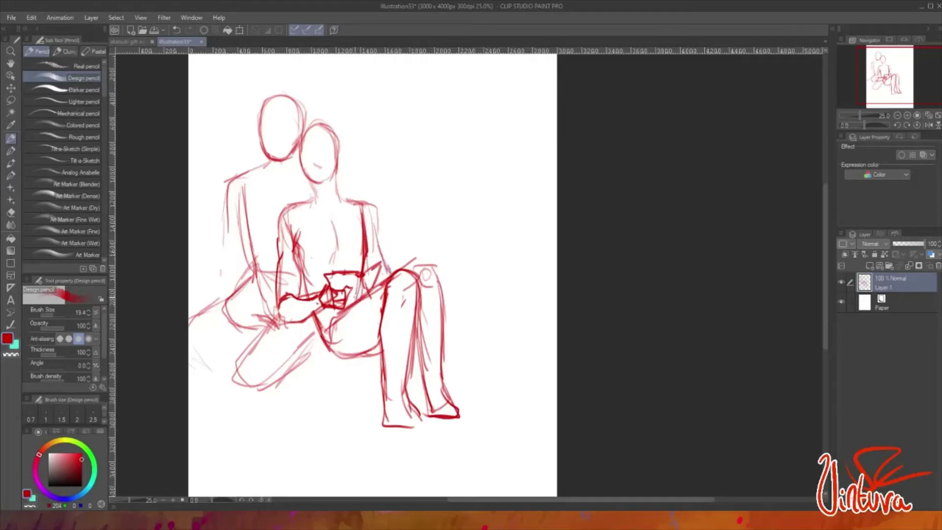
# - Redraw the back figure's sloping shoulder, upper arm and torso side with a wider shoulder
pyautogui.moveTo(270, 169); pyautogui.dragTo(217, 200)
pyautogui.hotkey('ctrl', 'z')
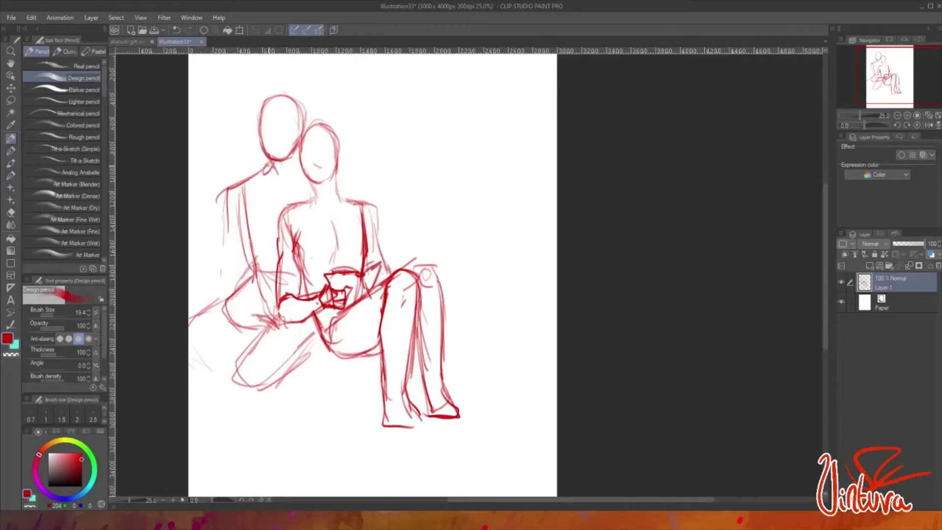
pyautogui.moveTo(270, 169)
pyautogui.mouseDown()
pyautogui.moveTo(216, 201)
pyautogui.moveTo(230, 236)
pyautogui.mouseUp()
pyautogui.moveTo(239, 193); pyautogui.dragTo(259, 260)
# - Redraw the back figure's hips and both thighs, and sketch the lower legs hanging from the knees
pyautogui.moveTo(263, 304)
pyautogui.mouseDown()
pyautogui.moveTo(259, 254)
pyautogui.moveTo(255, 300)
pyautogui.moveTo(268, 333)
pyautogui.mouseUp()
pyautogui.moveTo(268, 333)
pyautogui.mouseDown()
pyautogui.moveTo(312, 314)
pyautogui.moveTo(295, 375)
pyautogui.mouseUp()
pyautogui.moveTo(267, 333); pyautogui.dragTo(226, 392)
pyautogui.moveTo(245, 309); pyautogui.dragTo(190, 344)
pyautogui.moveTo(239, 364)
pyautogui.mouseDown()
pyautogui.moveTo(190, 384)
pyautogui.moveTo(236, 459)
pyautogui.mouseUp()
pyautogui.moveTo(265, 392); pyautogui.dragTo(269, 479)
pyautogui.moveTo(221, 398); pyautogui.dragTo(256, 488)
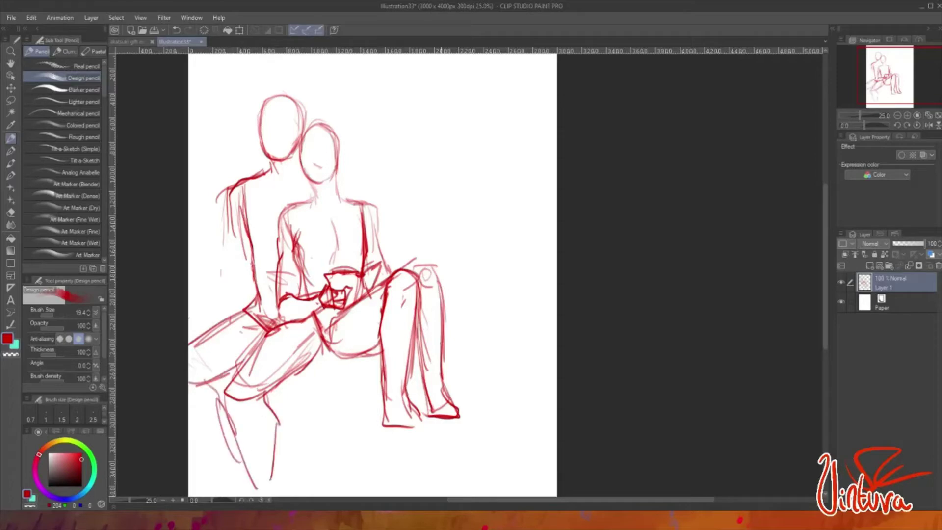
# - Refine the front figure's nearer calf, ankle and foot, and rework the edges of the farther leg
pyautogui.moveTo(386, 400); pyautogui.dragTo(414, 396)
pyautogui.moveTo(380, 317); pyautogui.dragTo(384, 403)
pyautogui.hotkey('ctrl', 'z')
pyautogui.hotkey('ctrl', 'z')
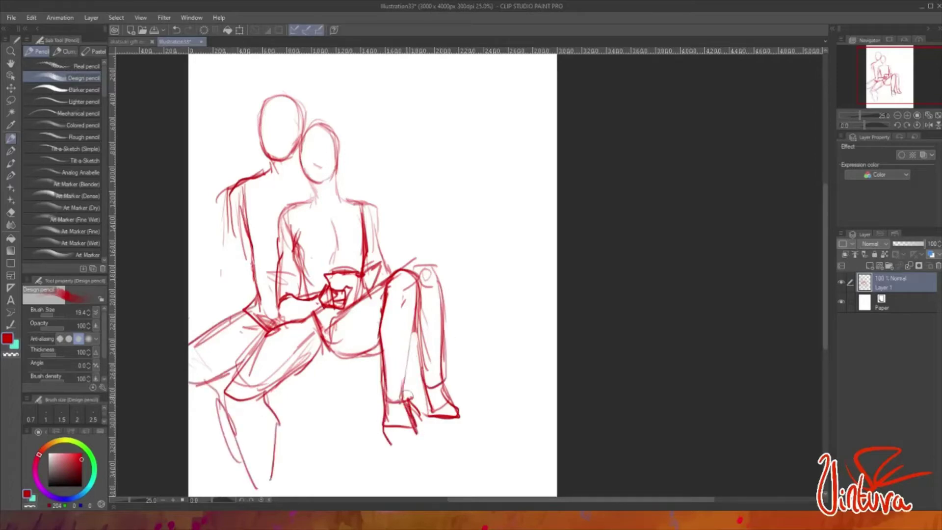
pyautogui.moveTo(380, 319); pyautogui.dragTo(376, 419)
pyautogui.moveTo(402, 373); pyautogui.dragTo(415, 422)
pyautogui.moveTo(383, 432); pyautogui.dragTo(391, 444)
pyautogui.moveTo(417, 301); pyautogui.dragTo(414, 351)
pyautogui.moveTo(441, 279); pyautogui.dragTo(444, 376)
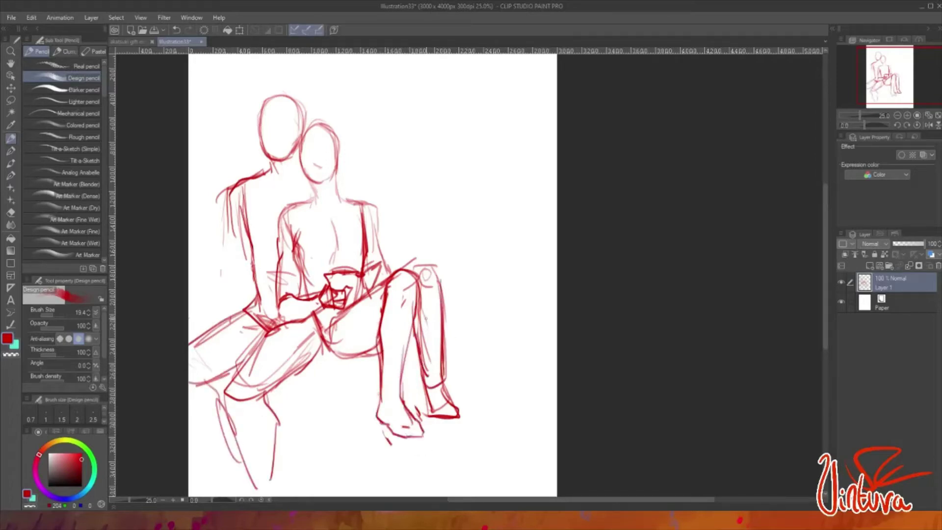
# - Redraw the front figure's farther shin and foot with a slimmer ankle
pyautogui.hotkey('ctrl', 'z')
pyautogui.moveTo(441, 306); pyautogui.dragTo(439, 400)
pyautogui.moveTo(419, 324)
pyautogui.mouseDown()
pyautogui.moveTo(417, 422)
pyautogui.moveTo(464, 426)
pyautogui.mouseUp()
pyautogui.hotkey('ctrl', 'z')
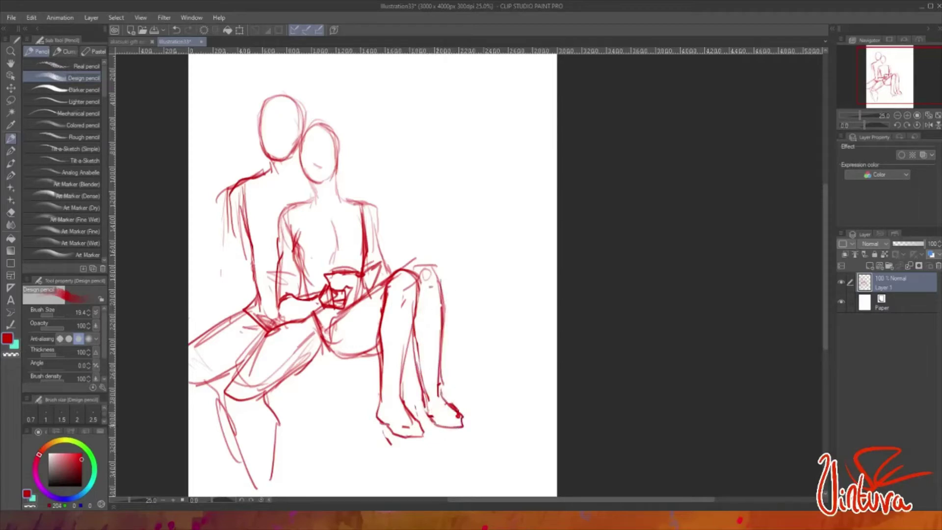
# - Strengthen the back figure's lower legs and rough in the elbow of the outer arm
pyautogui.moveTo(259, 398); pyautogui.dragTo(271, 492)
pyautogui.moveTo(201, 382)
pyautogui.mouseDown()
pyautogui.moveTo(231, 483)
pyautogui.moveTo(245, 478)
pyautogui.mouseUp()
pyautogui.moveTo(343, 246)
pyautogui.mouseDown()
pyautogui.moveTo(306, 380)
pyautogui.moveTo(338, 309)
pyautogui.mouseUp()
pyautogui.moveTo(216, 327); pyautogui.dragTo(209, 378)
# - Lasso the back figure's head, enlarge it slightly with a free transform and clear the selection
pyautogui.press('m')
pyautogui.moveTo(294, 157); pyautogui.dragTo(289, 265)
pyautogui.hotkey('ctrl', 't')
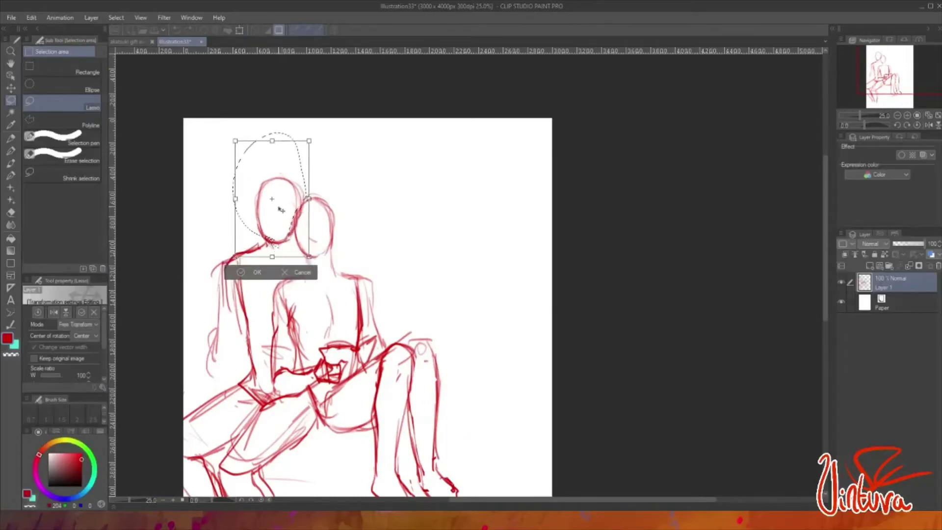
pyautogui.moveTo(308, 145); pyautogui.dragTo(318, 138)
pyautogui.press('Return')
pyautogui.press('p')
pyautogui.hotkey('ctrl', 'd')
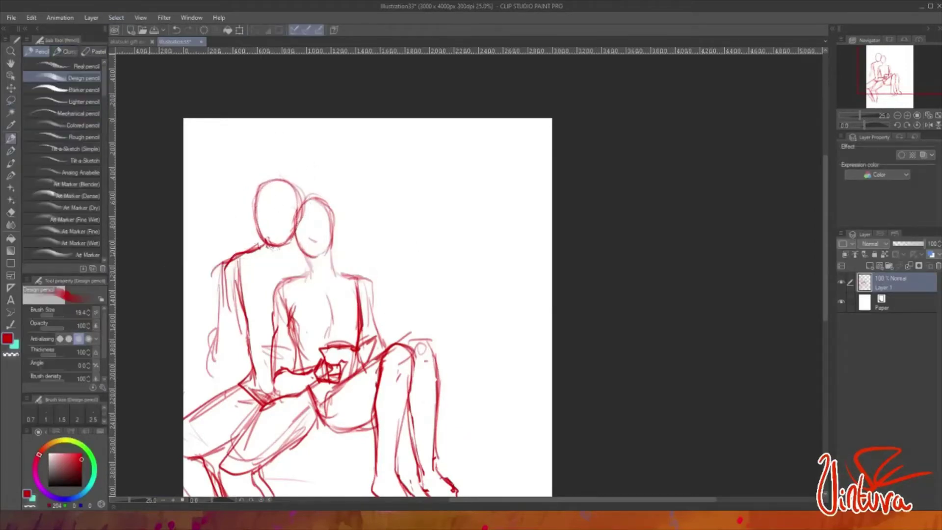
# - Sketch the back figure's bent elbow and forearm, and define both figures' necks and the shoulder behind
pyautogui.moveTo(225, 355); pyautogui.dragTo(211, 375)
pyautogui.moveTo(250, 330); pyautogui.dragTo(212, 366)
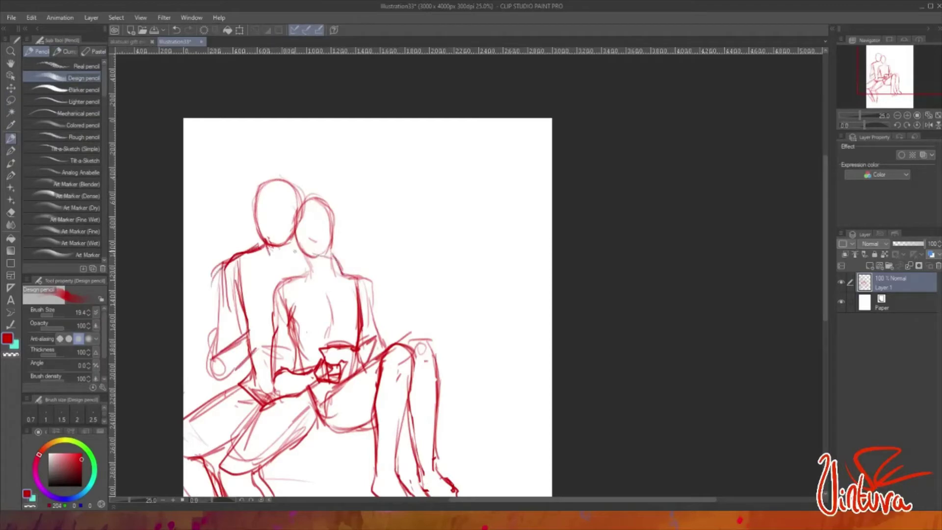
pyautogui.moveTo(306, 248); pyautogui.dragTo(305, 278)
pyautogui.moveTo(332, 252); pyautogui.dragTo(353, 268)
pyautogui.moveTo(332, 234)
pyautogui.mouseDown()
pyautogui.moveTo(333, 275)
pyautogui.moveTo(300, 264)
pyautogui.mouseUp()
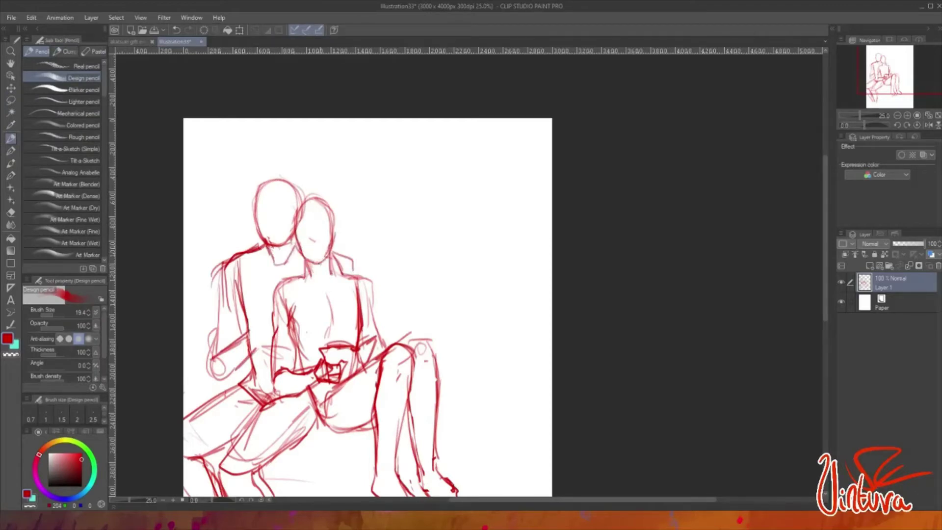
pyautogui.hotkey('ctrl', 'z')
pyautogui.hotkey('ctrl', 'z')
# - Strengthen the back figure's raised forearm and sketch the hand holding a boxy object at the chest
pyautogui.moveTo(255, 319); pyautogui.dragTo(219, 349)
pyautogui.moveTo(262, 331); pyautogui.dragTo(233, 375)
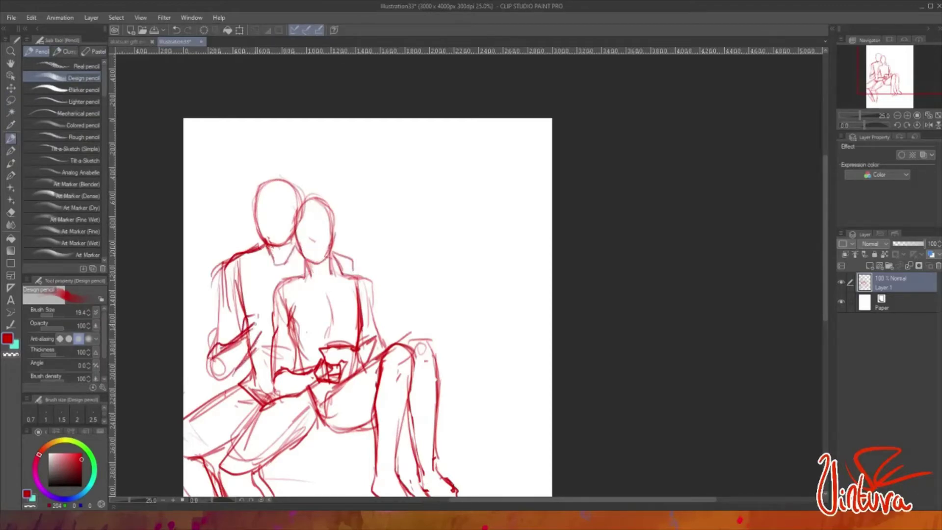
pyautogui.moveTo(251, 316); pyautogui.dragTo(270, 309)
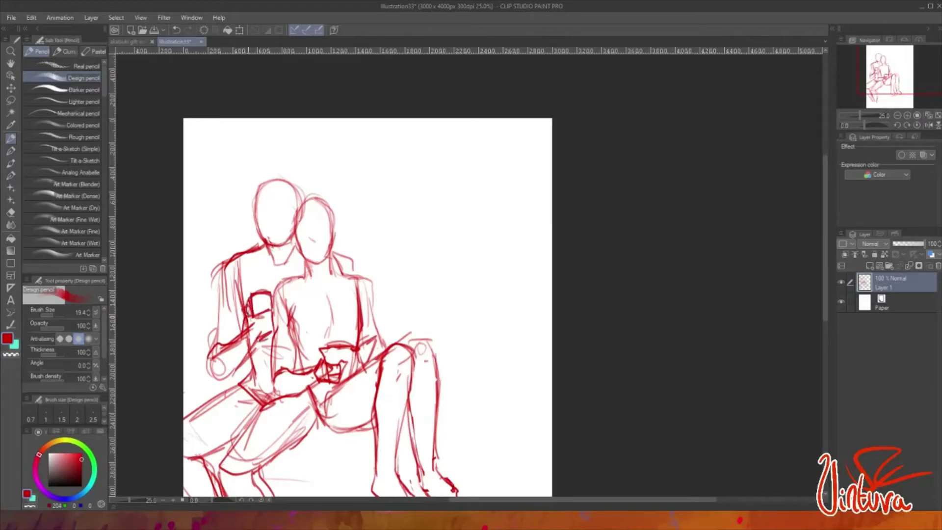
pyautogui.hotkey('ctrl', 'z')
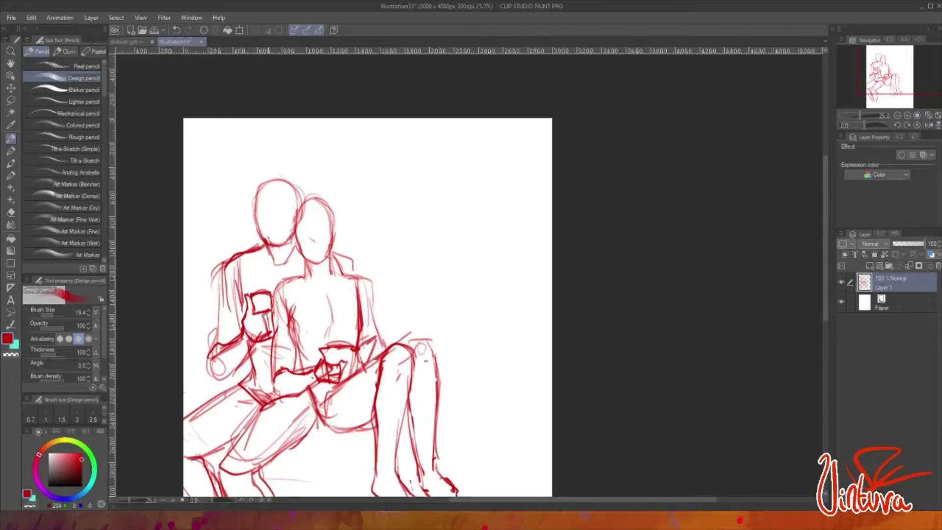
pyautogui.hotkey('ctrl', 'z')
pyautogui.hotkey('ctrl', 'z')
# - Redraw the back figure's elbow and upper arm with a cleaner outline from the shoulder down
pyautogui.moveTo(209, 353); pyautogui.dragTo(253, 375)
pyautogui.moveTo(219, 281); pyautogui.dragTo(207, 353)
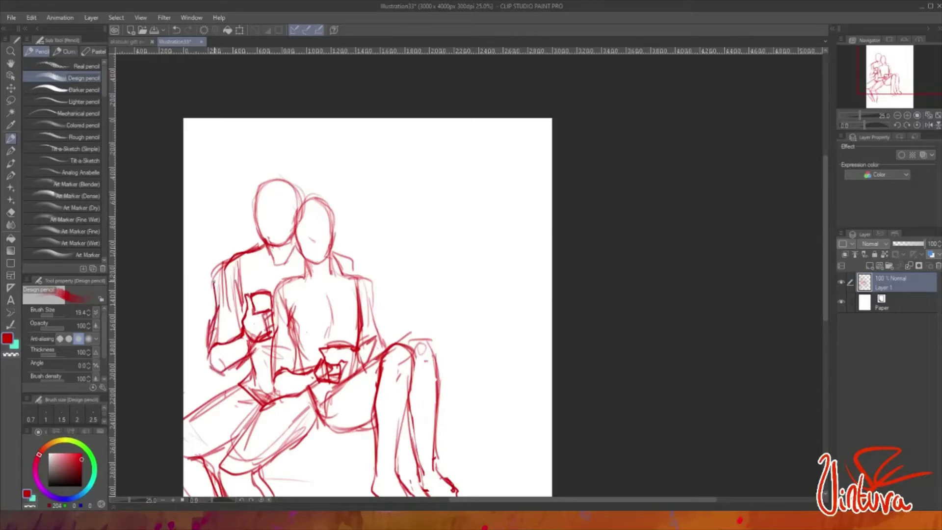
pyautogui.hotkey('ctrl', 'z')
pyautogui.moveTo(220, 296); pyautogui.dragTo(208, 349)
pyautogui.hotkey('ctrl', 'z')
pyautogui.moveTo(223, 265)
pyautogui.mouseDown()
pyautogui.moveTo(216, 297)
pyautogui.moveTo(236, 309)
pyautogui.mouseUp()
pyautogui.moveTo(219, 272); pyautogui.dragTo(207, 345)
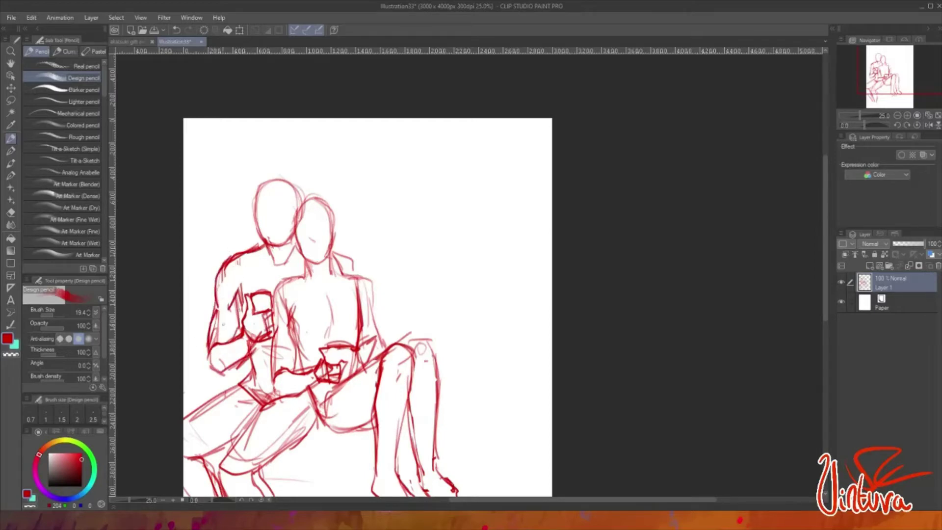
# - Sketch the front figure's spiky hair with bangs and side tufts, plus the visible ear
pyautogui.scroll(-3, 368, 295)
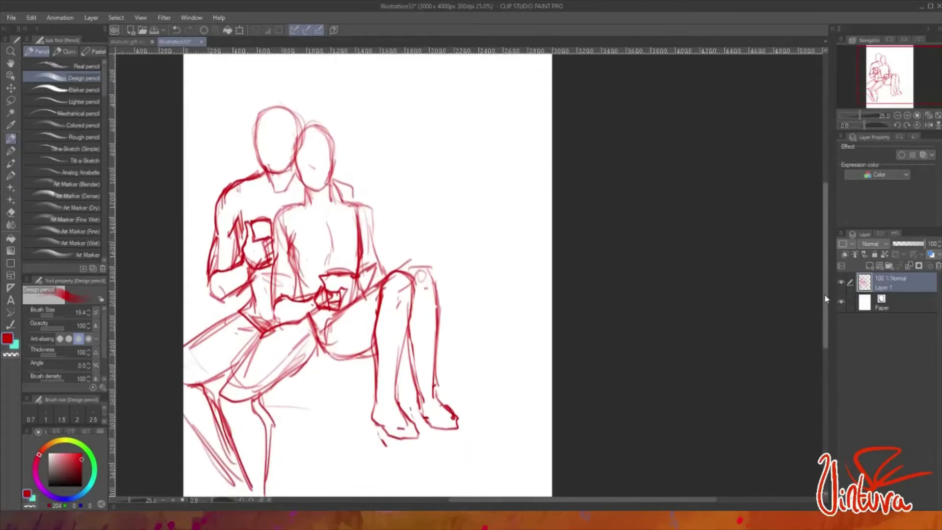
pyautogui.scroll(2, 311, 131)
pyautogui.moveTo(314, 162); pyautogui.dragTo(324, 233)
pyautogui.moveTo(319, 114); pyautogui.dragTo(303, 162)
pyautogui.moveTo(343, 182); pyautogui.dragTo(355, 215)
pyautogui.moveTo(318, 147)
pyautogui.mouseDown()
pyautogui.moveTo(382, 208)
pyautogui.moveTo(361, 250)
pyautogui.mouseUp()
pyautogui.moveTo(304, 142)
pyautogui.mouseDown()
pyautogui.moveTo(280, 186)
pyautogui.moveTo(343, 116)
pyautogui.mouseUp()
pyautogui.hotkey('ctrl', 'z')
pyautogui.moveTo(356, 147); pyautogui.dragTo(375, 155)
pyautogui.moveTo(274, 192)
pyautogui.mouseDown()
pyautogui.moveTo(270, 272)
pyautogui.moveTo(262, 233)
pyautogui.mouseUp()
pyautogui.hotkey('ctrl', 'z')
pyautogui.moveTo(275, 262); pyautogui.dragTo(296, 283)
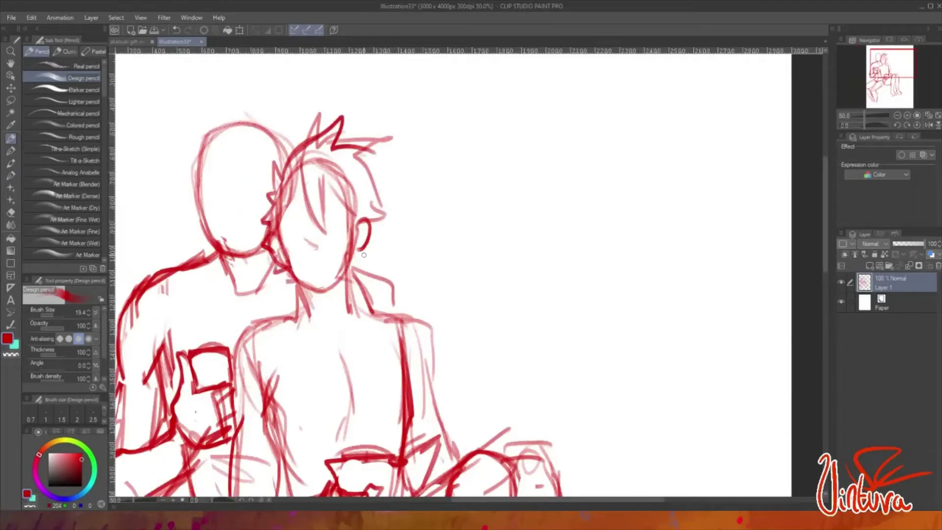
# - Add hair tufts around the front figure's ear, and sketch the eyes, nose, mouth and curved line across the face
pyautogui.moveTo(373, 201); pyautogui.dragTo(393, 223)
pyautogui.moveTo(367, 253); pyautogui.dragTo(358, 275)
pyautogui.moveTo(288, 257)
pyautogui.mouseDown()
pyautogui.moveTo(346, 246)
pyautogui.moveTo(314, 234)
pyautogui.moveTo(349, 250)
pyautogui.mouseUp()
pyautogui.moveTo(306, 238)
pyautogui.mouseDown()
pyautogui.moveTo(294, 283)
pyautogui.moveTo(303, 325)
pyautogui.mouseUp()
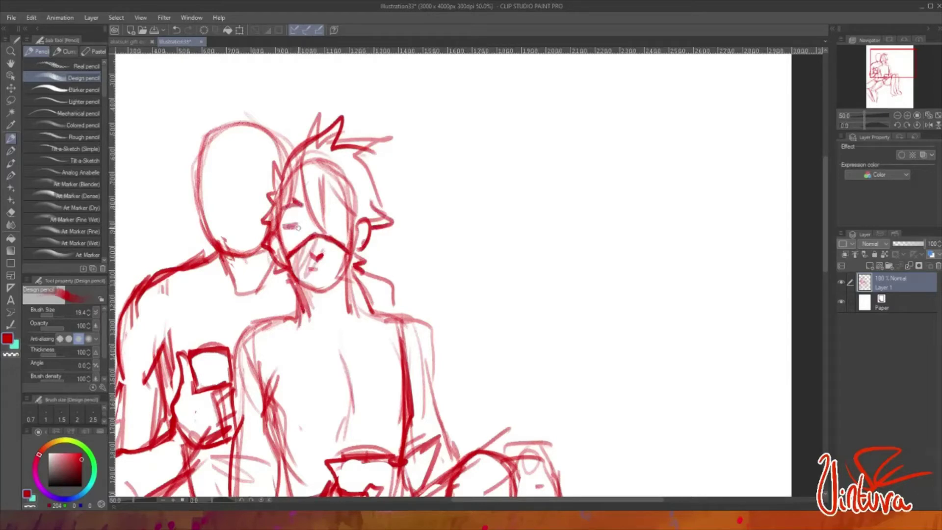
pyautogui.hotkey('ctrl', '-')
pyautogui.moveTo(285, 226); pyautogui.dragTo(342, 246)
pyautogui.moveTo(324, 206); pyautogui.dragTo(343, 247)
pyautogui.moveTo(314, 204); pyautogui.dragTo(308, 248)
pyautogui.moveTo(353, 211); pyautogui.dragTo(341, 250)
pyautogui.moveTo(311, 238); pyautogui.dragTo(308, 257)
pyautogui.hotkey('ctrl', '-')
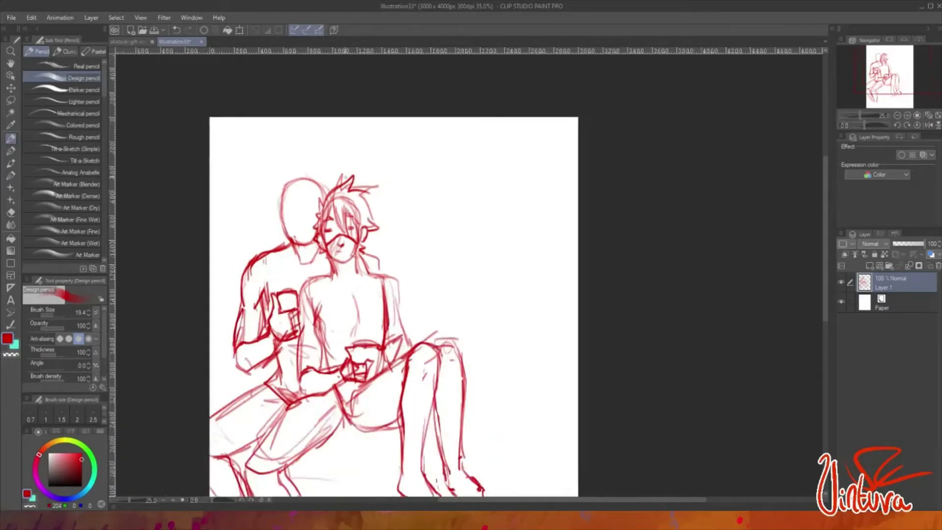
# - Sketch the back figure's round filled glasses and facial features, with bangs and loose hair on top
pyautogui.scroll(1, 345, 177)
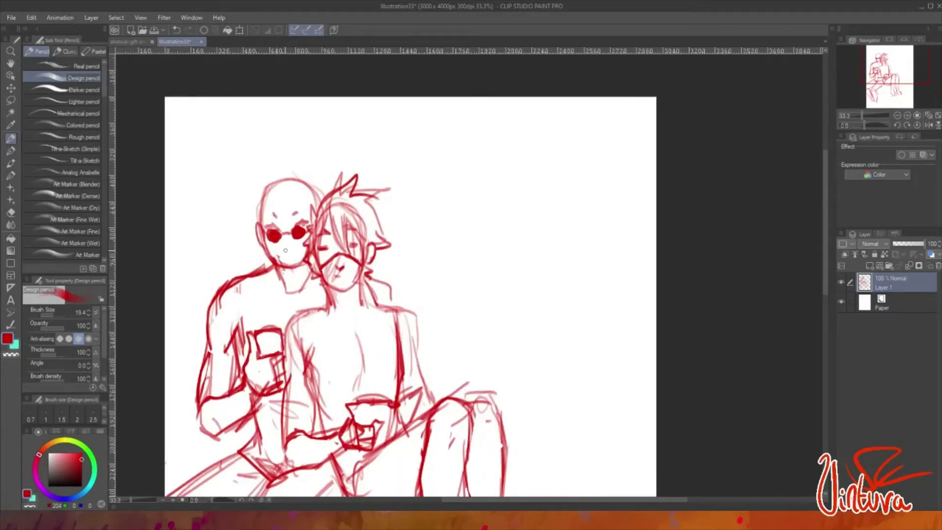
pyautogui.moveTo(275, 194); pyautogui.dragTo(282, 230)
pyautogui.moveTo(297, 193); pyautogui.dragTo(311, 230)
pyautogui.moveTo(265, 196)
pyautogui.mouseDown()
pyautogui.moveTo(257, 240)
pyautogui.moveTo(292, 172)
pyautogui.mouseUp()
pyautogui.moveTo(267, 174); pyautogui.dragTo(294, 172)
# - Sketch the back figure's side hair, open jacket collar, front edge and rolled-up sleeve around the bent arm
pyautogui.moveTo(255, 186)
pyautogui.mouseDown()
pyautogui.moveTo(250, 235)
pyautogui.moveTo(284, 306)
pyautogui.mouseUp()
pyautogui.moveTo(278, 267)
pyautogui.mouseDown()
pyautogui.moveTo(293, 306)
pyautogui.moveTo(316, 307)
pyautogui.mouseUp()
pyautogui.moveTo(247, 251)
pyautogui.mouseDown()
pyautogui.moveTo(287, 304)
pyautogui.moveTo(320, 294)
pyautogui.mouseUp()
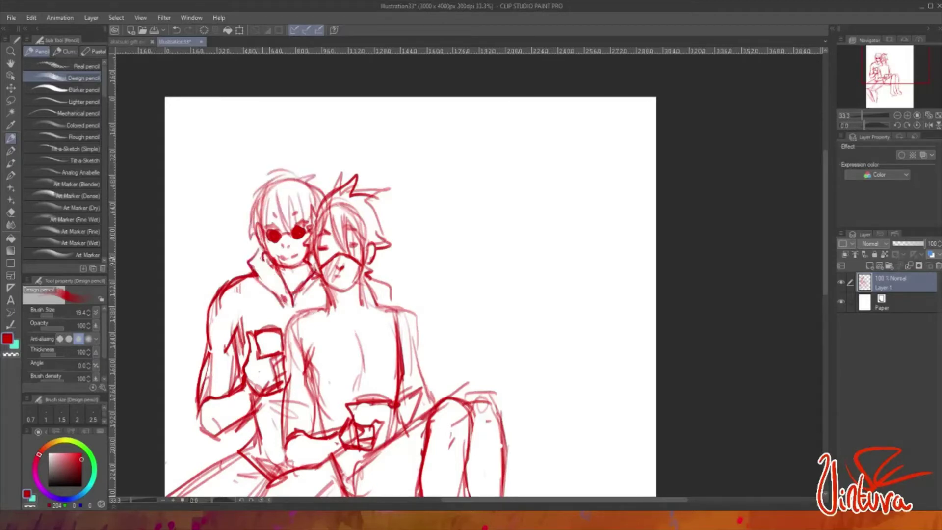
pyautogui.moveTo(240, 282)
pyautogui.mouseDown()
pyautogui.moveTo(237, 363)
pyautogui.moveTo(246, 360)
pyautogui.mouseUp()
pyautogui.moveTo(206, 308)
pyautogui.mouseDown()
pyautogui.moveTo(194, 417)
pyautogui.moveTo(206, 436)
pyautogui.mouseUp()
pyautogui.moveTo(216, 405); pyautogui.dragTo(193, 444)
pyautogui.moveTo(221, 327)
pyautogui.mouseDown()
pyautogui.moveTo(203, 349)
pyautogui.moveTo(188, 441)
pyautogui.mouseUp()
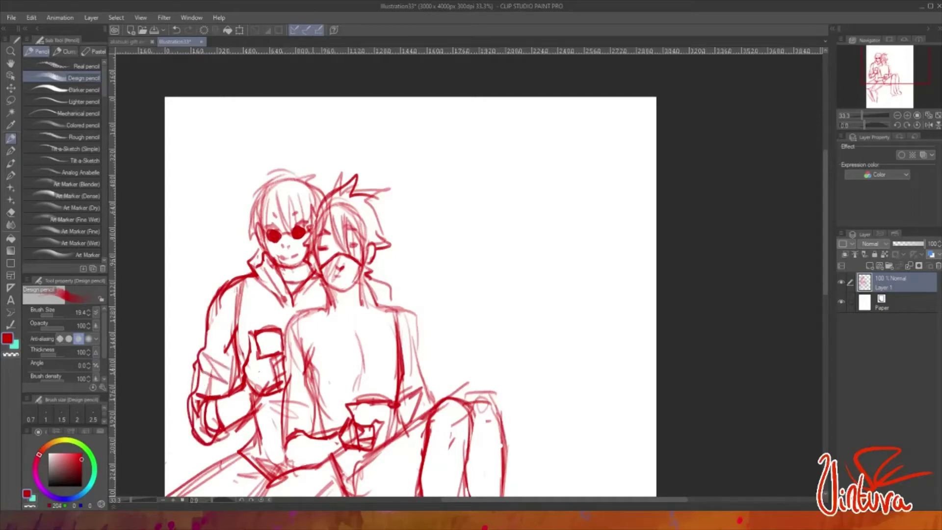
# - Add clothing lines at the back figure's waist, just below the raised hand
pyautogui.moveTo(262, 392)
pyautogui.mouseDown()
pyautogui.moveTo(221, 427)
pyautogui.moveTo(294, 444)
pyautogui.mouseUp()
pyautogui.scroll(-2, 410, 296)
pyautogui.scroll(2, 410, 296)
pyautogui.moveTo(263, 417)
pyautogui.mouseDown()
pyautogui.moveTo(300, 441)
pyautogui.moveTo(301, 461)
pyautogui.mouseUp()
pyautogui.scroll(-3, 340, 393)
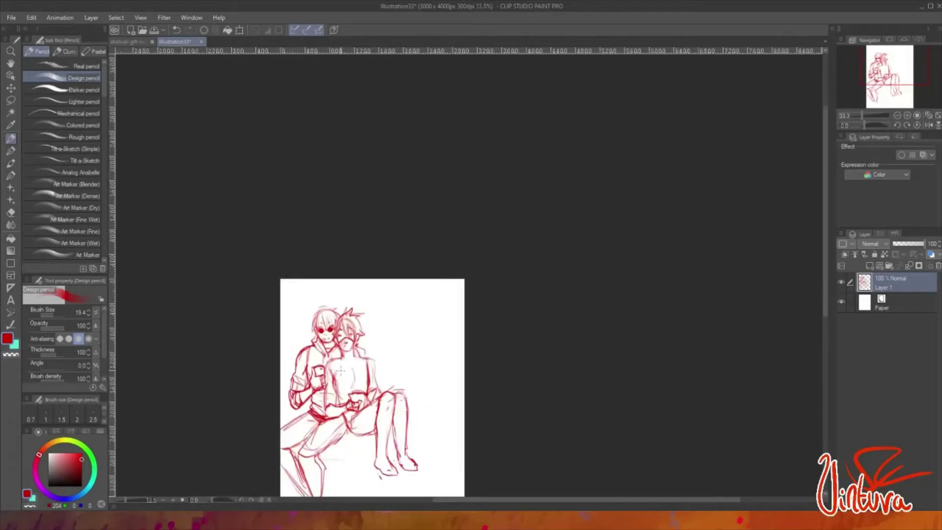
# - Sketch the back figure's knees and lower trouser legs down towards the ankles
pyautogui.scroll(1, 344, 344)
pyautogui.moveTo(298, 309)
pyautogui.mouseDown()
pyautogui.moveTo(354, 371)
pyautogui.moveTo(285, 466)
pyautogui.mouseUp()
pyautogui.moveTo(252, 349); pyautogui.dragTo(227, 369)
pyautogui.moveTo(275, 406); pyautogui.dragTo(233, 448)
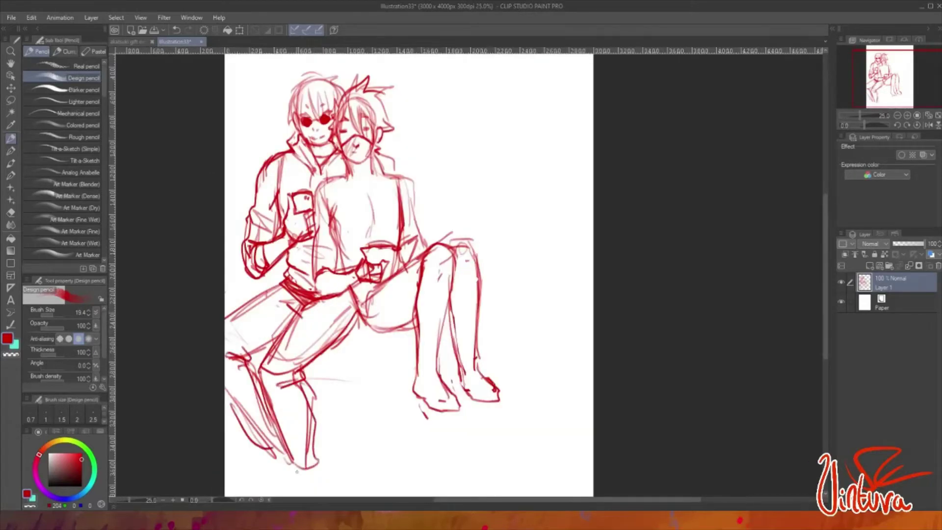
# - Sketch the back figure's foot and ankle below the trouser cuff
pyautogui.moveTo(481, 267); pyautogui.dragTo(377, 365)
pyautogui.scroll(1, 441, 294)
pyautogui.moveTo(334, 392); pyautogui.dragTo(343, 432)
pyautogui.moveTo(339, 430); pyautogui.dragTo(371, 427)
pyautogui.moveTo(366, 382); pyautogui.dragTo(397, 427)
pyautogui.moveTo(349, 435); pyautogui.dragTo(370, 427)
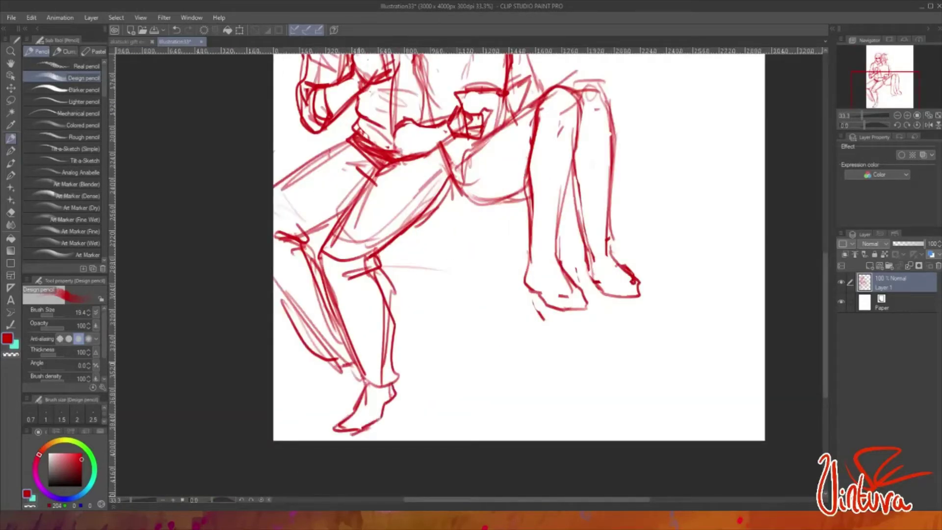
# - Strengthen the outlines of the back figure's lower trouser legs and the cuffs at the ankles
pyautogui.moveTo(275, 279)
pyautogui.mouseDown()
pyautogui.moveTo(314, 356)
pyautogui.moveTo(356, 385)
pyautogui.mouseUp()
pyautogui.moveTo(343, 368)
pyautogui.mouseDown()
pyautogui.moveTo(339, 417)
pyautogui.moveTo(371, 388)
pyautogui.mouseUp()
pyautogui.moveTo(336, 415); pyautogui.dragTo(353, 420)
pyautogui.moveTo(348, 316); pyautogui.dragTo(360, 375)
pyautogui.moveTo(368, 314); pyautogui.dragTo(394, 392)
pyautogui.scroll(-3, 429, 154)
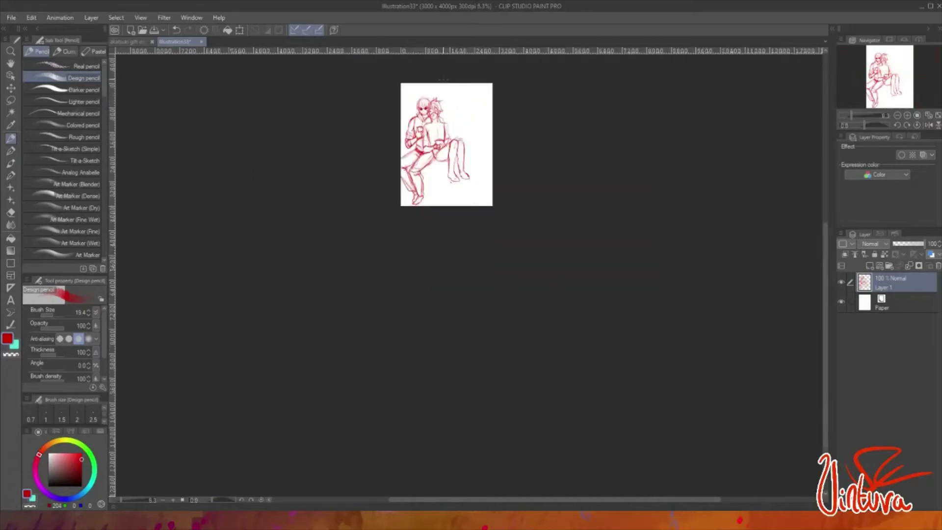
# - Sketch a V-shaped neckline for the front figure's shirt
pyautogui.scroll(3, 440, 98)
pyautogui.scroll(-2, 464, 245)
pyautogui.scroll(4, 464, 246)
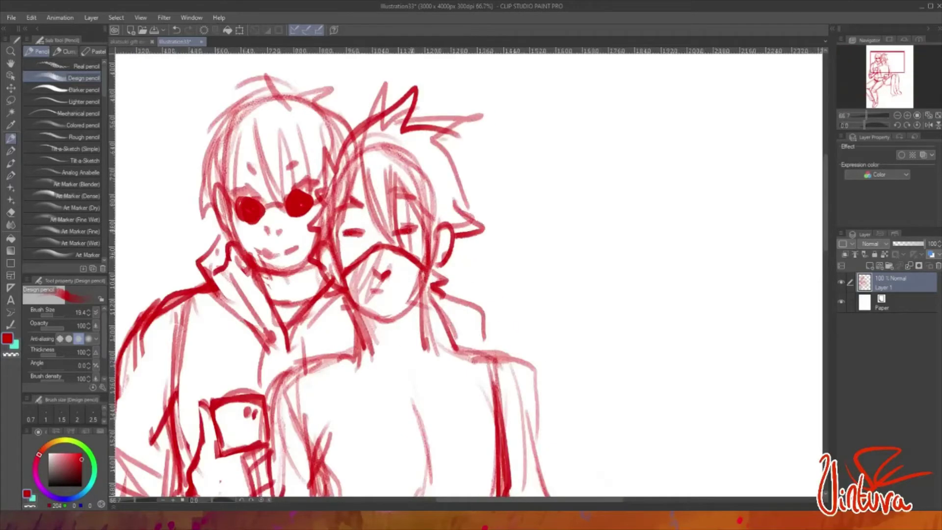
pyautogui.scroll(-3, 464, 246)
pyautogui.scroll(2, 363, 254)
pyautogui.moveTo(363, 255)
pyautogui.mouseDown()
pyautogui.moveTo(374, 245)
pyautogui.moveTo(394, 260)
pyautogui.mouseUp()
pyautogui.scroll(-2, 513, 240)
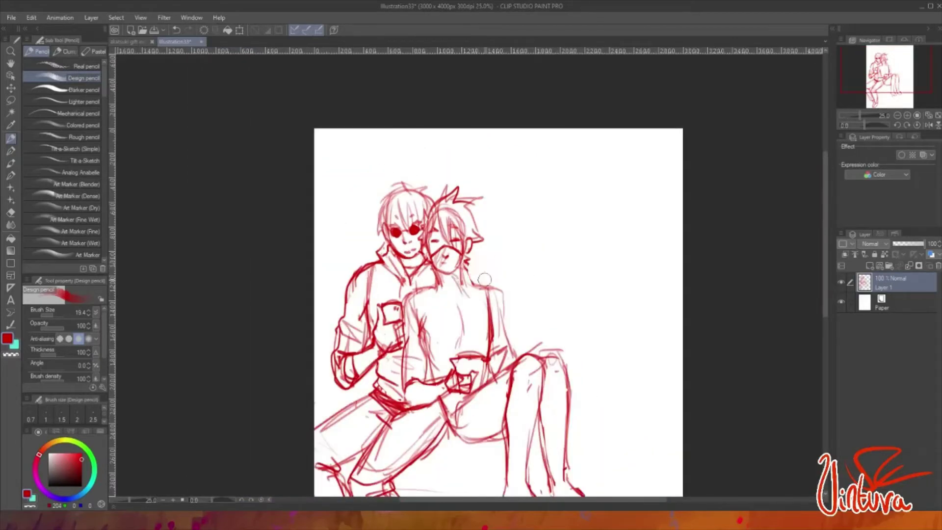
pyautogui.moveTo(427, 285); pyautogui.dragTo(473, 289)
pyautogui.moveTo(419, 282); pyautogui.dragTo(445, 296)
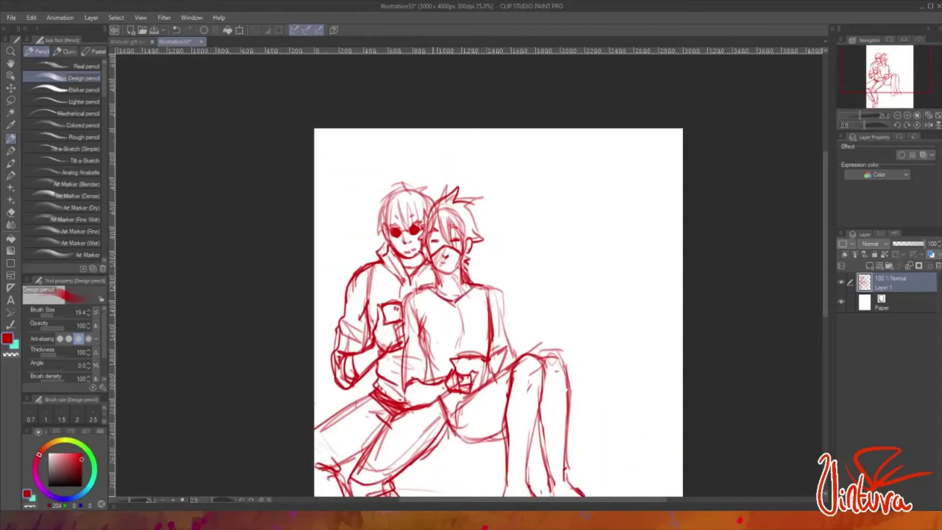
# - Sketch the front figure's short sleeves and shirt hem, and add shorts hems around the knees
pyautogui.moveTo(395, 360); pyautogui.dragTo(430, 331)
pyautogui.moveTo(498, 298); pyautogui.dragTo(511, 337)
pyautogui.moveTo(421, 362)
pyautogui.mouseDown()
pyautogui.moveTo(425, 395)
pyautogui.moveTo(431, 382)
pyautogui.mouseUp()
pyautogui.moveTo(430, 429); pyautogui.dragTo(465, 396)
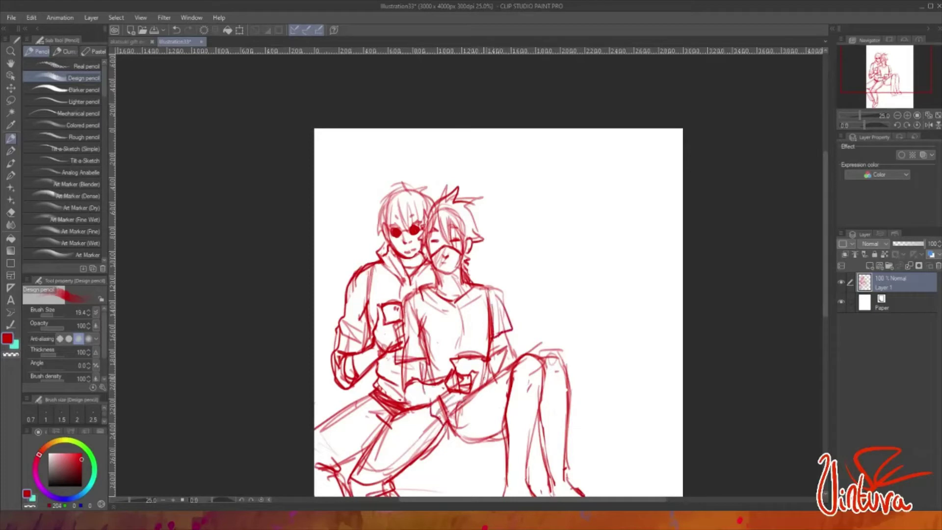
pyautogui.scroll(-1, 537, 390)
pyautogui.scroll(1, 562, 465)
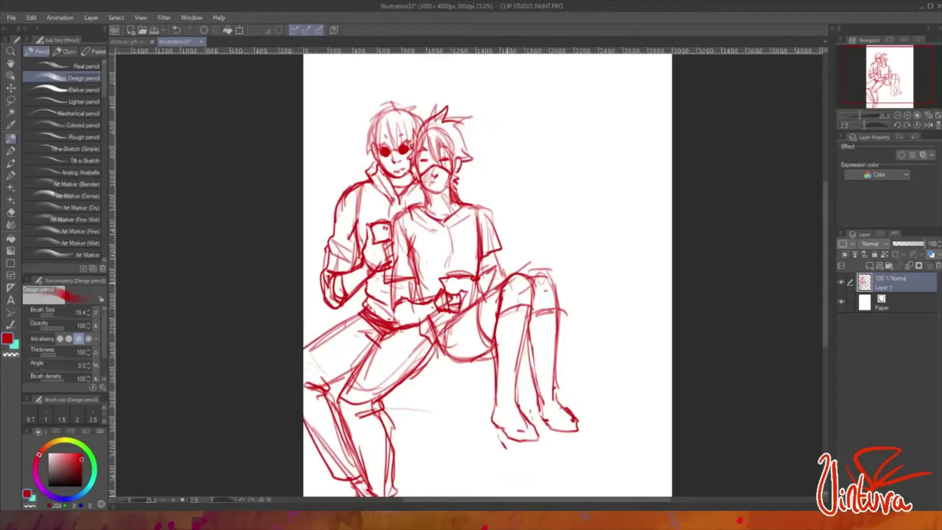
# - Move the whole sketch inward from the canvas edge to make room for the back figure's cut-off knee
pyautogui.press('k')
pyautogui.moveTo(540, 302)
pyautogui.mouseDown()
pyautogui.moveTo(569, 297)
pyautogui.moveTo(524, 376)
pyautogui.mouseUp()
pyautogui.press('p')
# - Refine the front figure's lower legs and feet with cleaner outlines and remove the stray marks around them
pyautogui.moveTo(555, 321); pyautogui.dragTo(566, 396)
pyautogui.moveTo(565, 408); pyautogui.dragTo(598, 424)
pyautogui.scroll(1, 588, 417)
pyautogui.moveTo(585, 385)
pyautogui.mouseDown()
pyautogui.moveTo(608, 424)
pyautogui.moveTo(584, 417)
pyautogui.mouseUp()
pyautogui.moveTo(535, 429); pyautogui.dragTo(562, 428)
pyautogui.hotkey('ctrl', 'z')
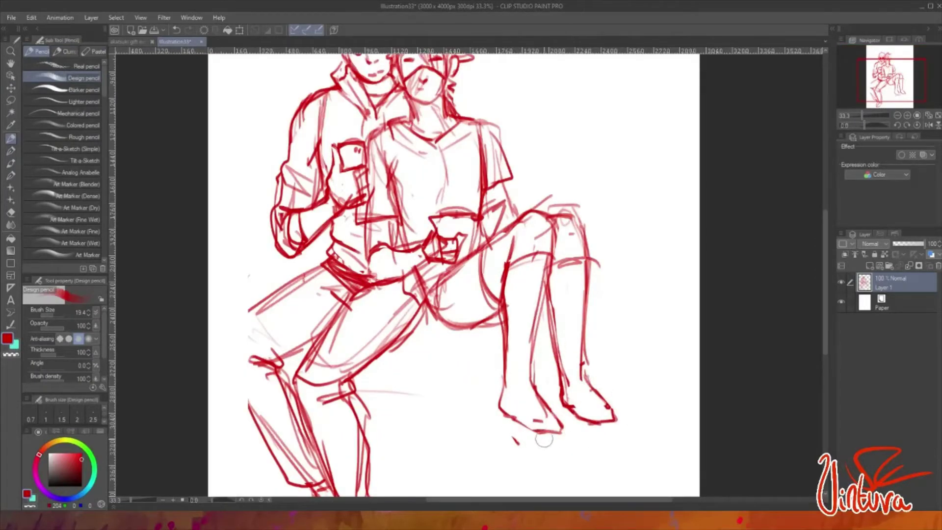
pyautogui.moveTo(592, 377); pyautogui.dragTo(591, 422)
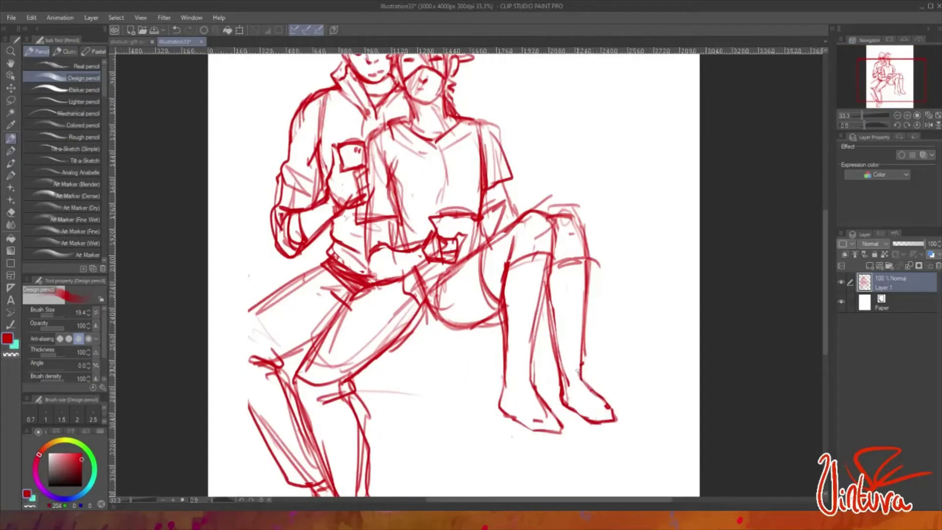
# - Complete the back figure's cut-off outer knee, thigh and shin outlines
pyautogui.moveTo(272, 294); pyautogui.dragTo(215, 358)
pyautogui.moveTo(263, 328); pyautogui.dragTo(216, 437)
pyautogui.moveTo(263, 307); pyautogui.dragTo(221, 368)
pyautogui.scroll(-1, 245, 367)
pyautogui.scroll(-1, 399, 431)
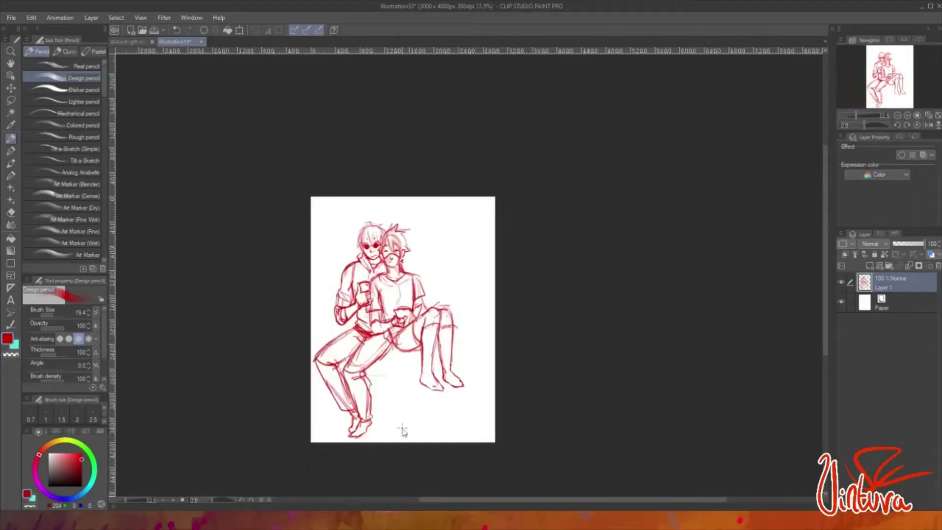
# - Rework the front figure's open eye with short, heavier pencil strokes
pyautogui.scroll(2, 335, 176)
pyautogui.scroll(1, 335, 176)
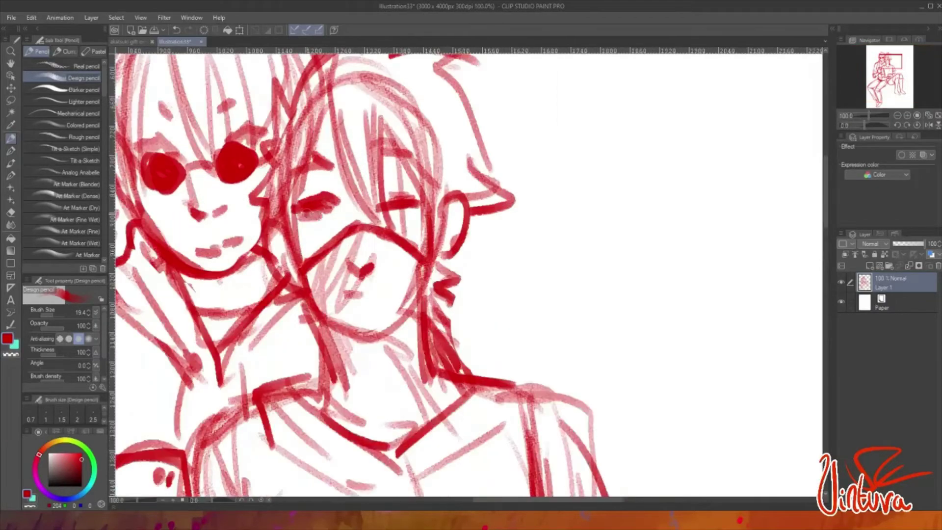
pyautogui.moveTo(318, 194); pyautogui.dragTo(329, 189)
pyautogui.scroll(-2, 324, 187)
pyautogui.scroll(-1, 417, 272)
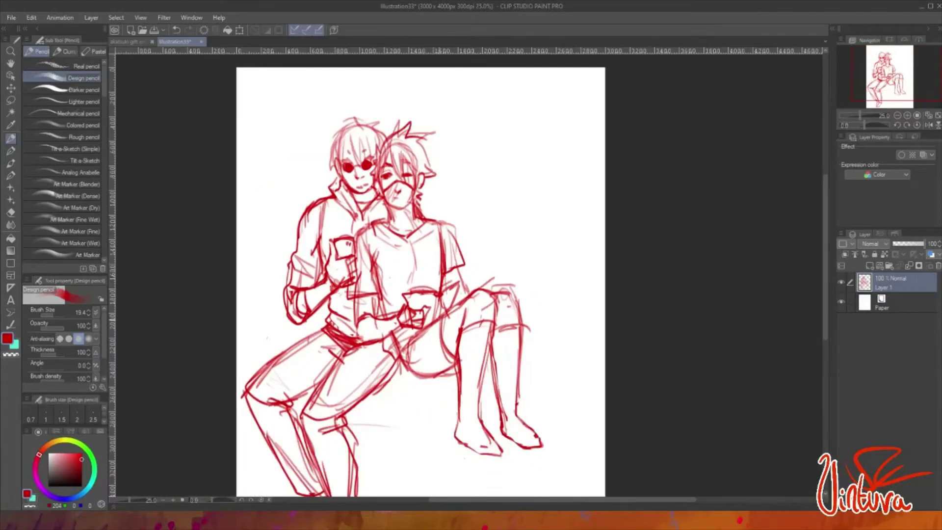
# - Add a new layer above the sketch, fade the sketch to 32% opacity, and choose the Nib Flanders pen in black
pyautogui.hotkey('ctrl', 'shift', 'n')
pyautogui.press('p')
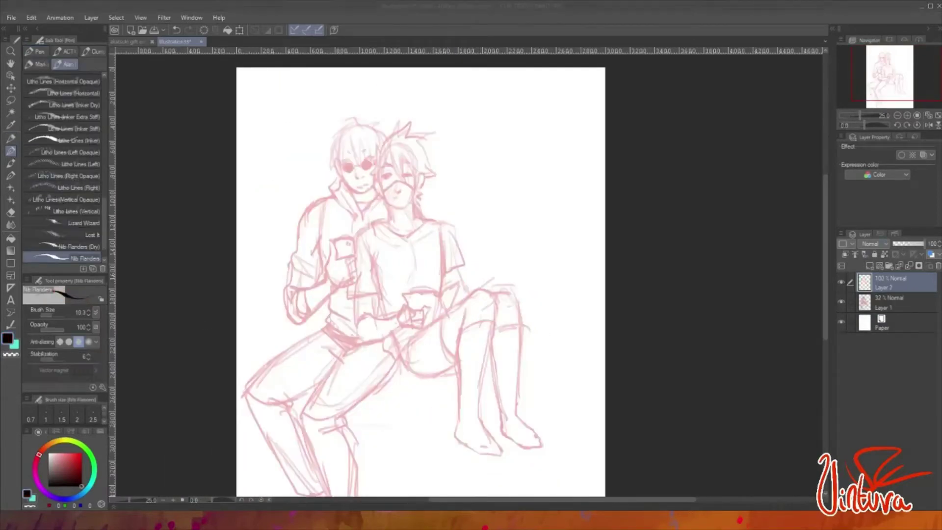
# - Ink the front figure's jawline, both sides of the neck and the collarbone marks
pyautogui.scroll(4, 418, 195)
pyautogui.moveTo(271, 186); pyautogui.dragTo(359, 324)
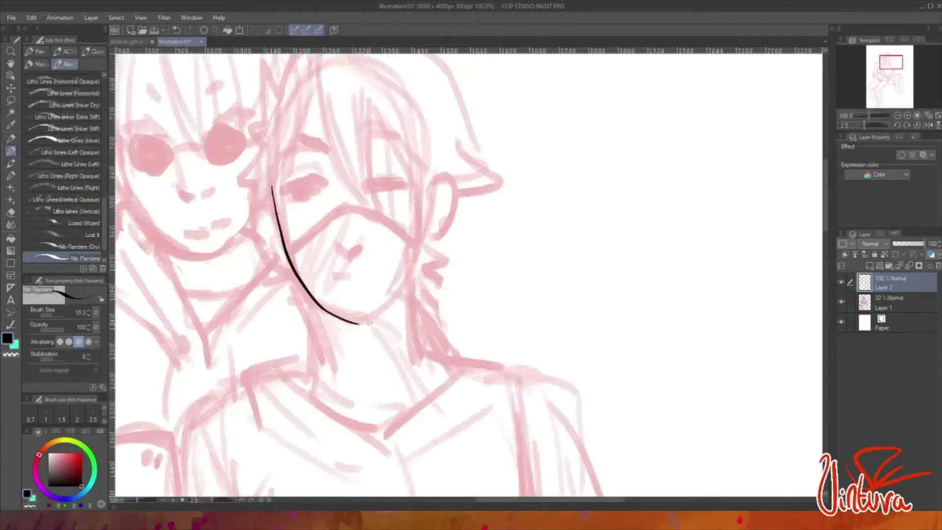
pyautogui.moveTo(422, 187); pyautogui.dragTo(386, 308)
pyautogui.moveTo(300, 283); pyautogui.dragTo(293, 371)
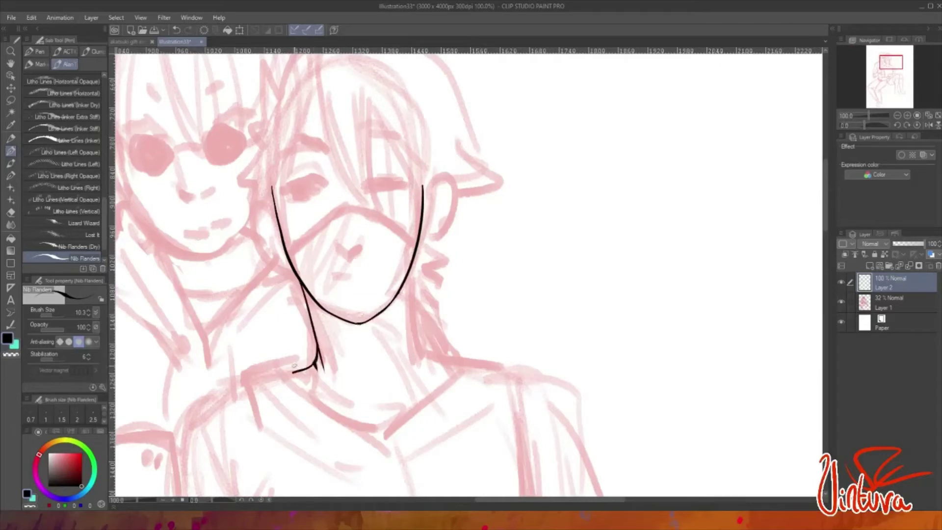
pyautogui.hotkey('ctrl', 'z')
pyautogui.moveTo(302, 289); pyautogui.dragTo(293, 377)
pyautogui.moveTo(407, 276); pyautogui.dragTo(415, 355)
pyautogui.moveTo(413, 361); pyautogui.dragTo(391, 378)
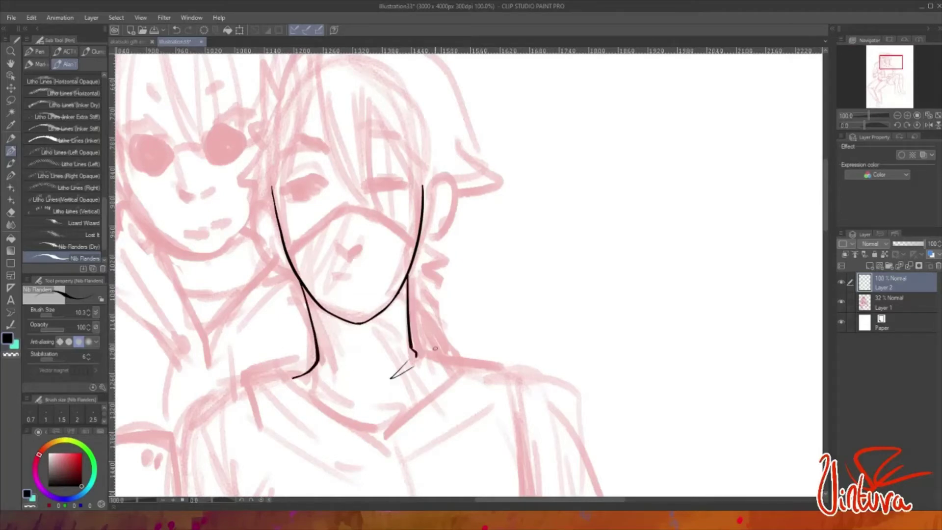
# - Ink the upper edge of the front figure's face mask and outline both ears
pyautogui.hotkey('ctrl', '+')
pyautogui.moveTo(260, 285)
pyautogui.mouseDown()
pyautogui.moveTo(353, 213)
pyautogui.moveTo(443, 278)
pyautogui.mouseUp()
pyautogui.hotkey('ctrl', 'z')
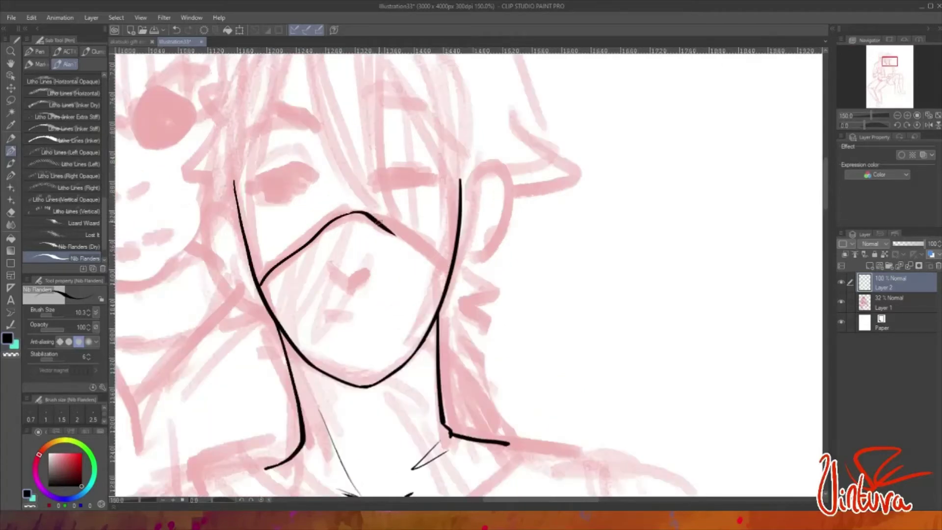
pyautogui.moveTo(354, 213); pyautogui.dragTo(437, 278)
pyautogui.moveTo(239, 210); pyautogui.dragTo(260, 293)
pyautogui.moveTo(460, 182)
pyautogui.mouseDown()
pyautogui.moveTo(492, 243)
pyautogui.moveTo(450, 278)
pyautogui.moveTo(491, 244)
pyautogui.mouseUp()
pyautogui.hotkey('ctrl', 'z')
pyautogui.hotkey('ctrl', '+')
# - Ink the front figure's open eye with a heavy upper lash line, iris, lower lashes and eyelid crease
pyautogui.scroll(2, 343, 245)
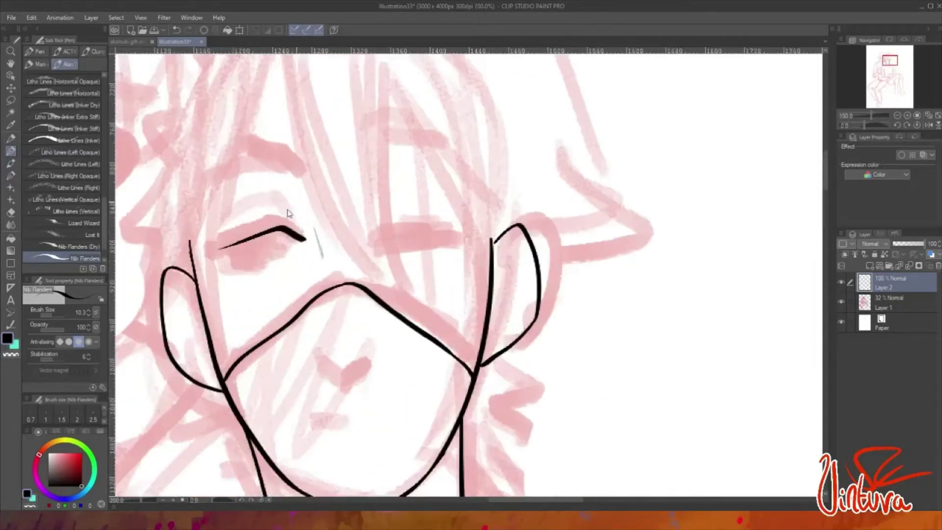
pyautogui.moveTo(304, 238); pyautogui.dragTo(204, 253)
pyautogui.moveTo(281, 195); pyautogui.dragTo(300, 236)
pyautogui.moveTo(269, 191); pyautogui.dragTo(218, 234)
pyautogui.moveTo(243, 232); pyautogui.dragTo(215, 246)
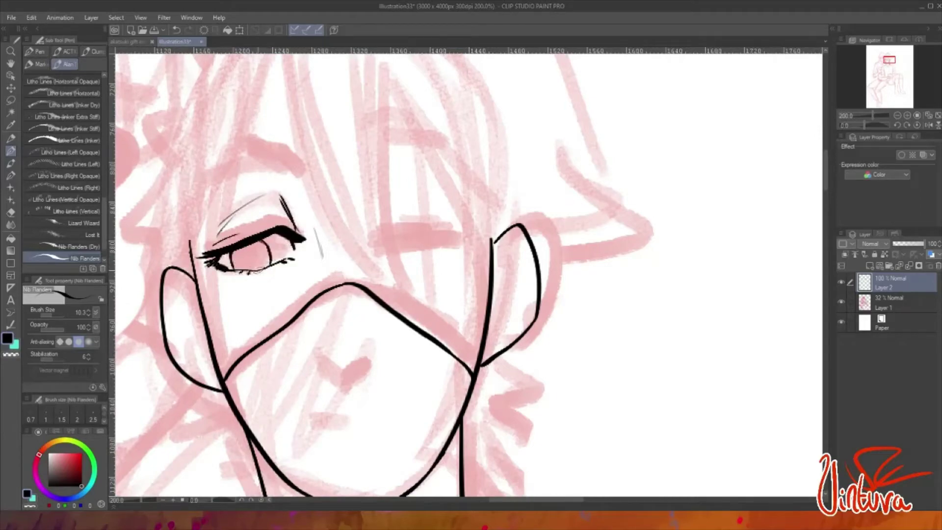
# - Ink the front figure's closed eye as a thick, tapered lash line
pyautogui.scroll(-2, 466, 274)
pyautogui.scroll(2, 466, 275)
pyautogui.moveTo(348, 249)
pyautogui.mouseDown()
pyautogui.moveTo(451, 246)
pyautogui.moveTo(510, 260)
pyautogui.mouseUp()
pyautogui.scroll(3, 419, 245)
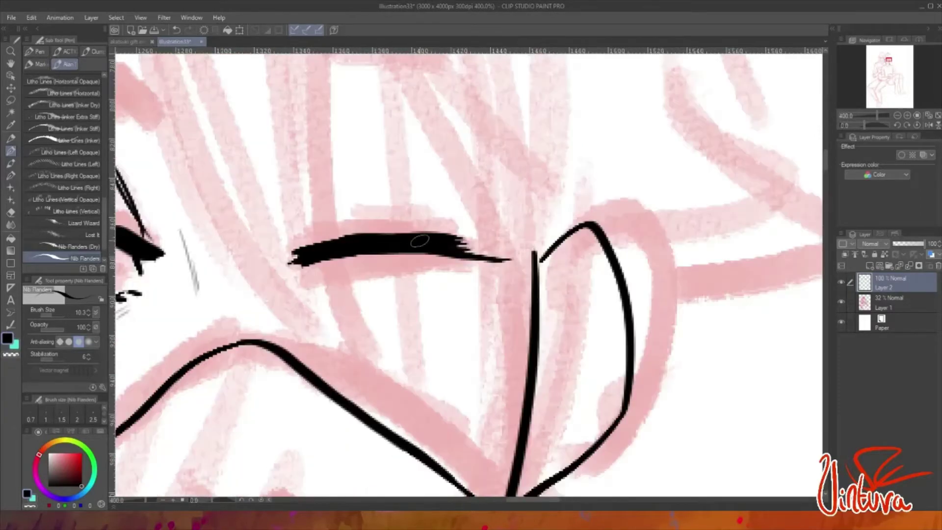
pyautogui.scroll(-3, 419, 240)
pyautogui.scroll(2, 413, 257)
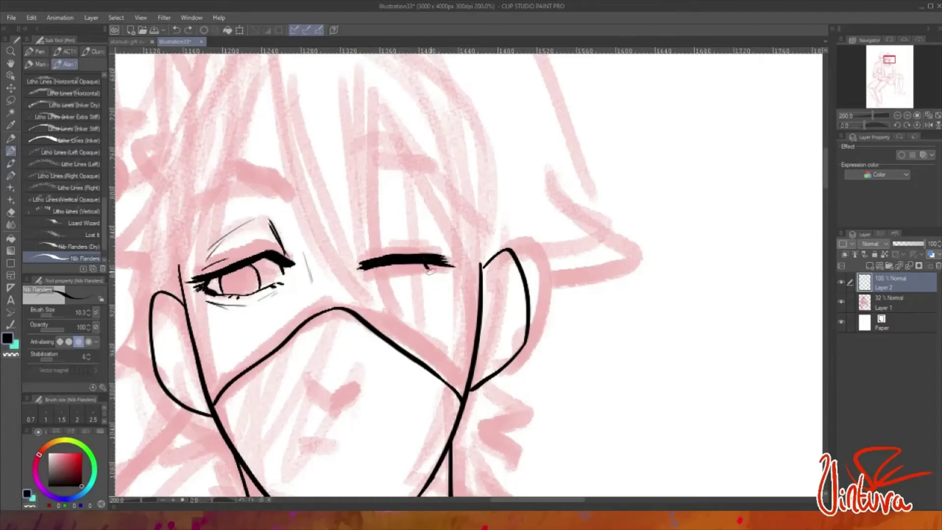
# - Add fine lid lines around the closed eye and a vertical scar running through it down to the mask
pyautogui.moveTo(377, 227); pyautogui.dragTo(368, 249)
pyautogui.moveTo(415, 209); pyautogui.dragTo(444, 237)
pyautogui.moveTo(363, 273); pyautogui.dragTo(436, 269)
pyautogui.moveTo(398, 164); pyautogui.dragTo(411, 307)
pyautogui.moveTo(407, 265); pyautogui.dragTo(412, 355)
# - Ink the inner fold lines of both of the front figure's ears
pyautogui.moveTo(158, 305); pyautogui.dragTo(191, 344)
pyautogui.moveTo(189, 340); pyautogui.dragTo(199, 390)
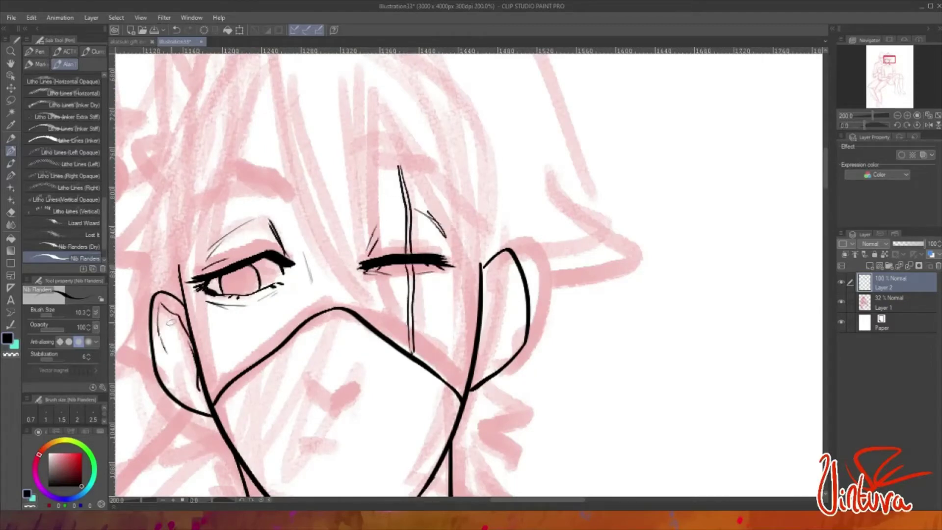
pyautogui.moveTo(166, 320); pyautogui.dragTo(195, 397)
pyautogui.moveTo(515, 265); pyautogui.dragTo(521, 334)
pyautogui.moveTo(490, 295)
pyautogui.mouseDown()
pyautogui.moveTo(503, 324)
pyautogui.moveTo(471, 368)
pyautogui.mouseUp()
# - Ink the front figure's long central bangs and the strands falling over the closed eye and nearby ear
pyautogui.scroll(-3, 521, 358)
pyautogui.scroll(3, 407, 260)
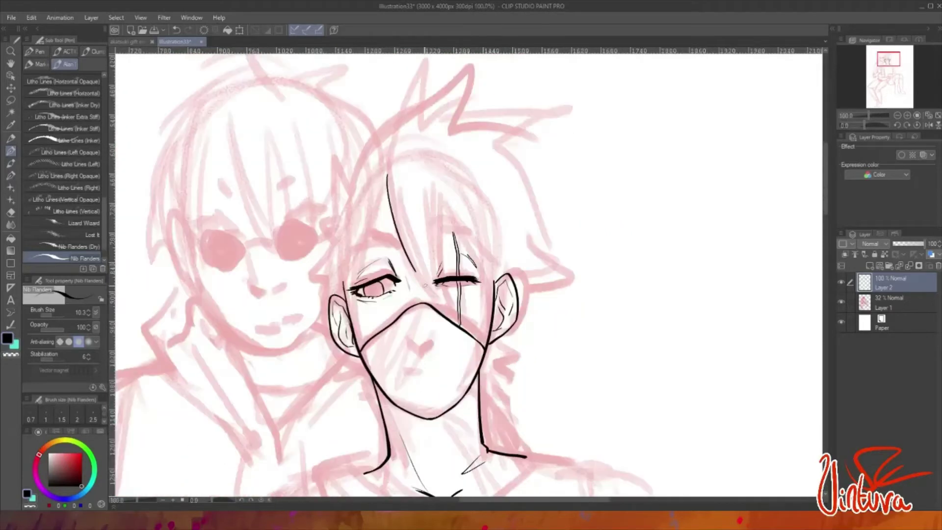
pyautogui.moveTo(378, 189)
pyautogui.mouseDown()
pyautogui.moveTo(469, 375)
pyautogui.moveTo(444, 316)
pyautogui.mouseUp()
pyautogui.moveTo(449, 190); pyautogui.dragTo(459, 339)
pyautogui.moveTo(393, 185); pyautogui.dragTo(444, 319)
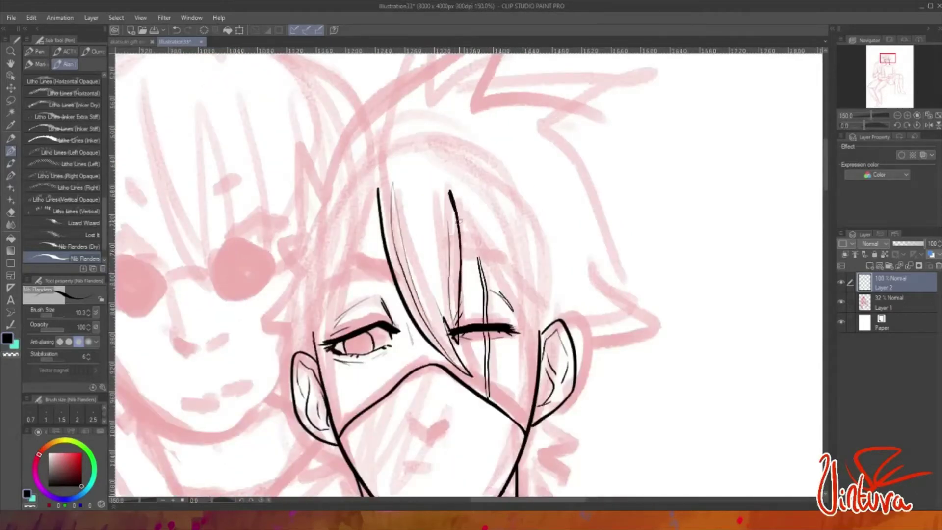
pyautogui.moveTo(450, 192); pyautogui.dragTo(539, 363)
pyautogui.moveTo(559, 299)
pyautogui.mouseDown()
pyautogui.moveTo(540, 402)
pyautogui.moveTo(557, 375)
pyautogui.mouseUp()
pyautogui.moveTo(553, 267); pyautogui.dragTo(562, 311)
pyautogui.moveTo(491, 202); pyautogui.dragTo(543, 344)
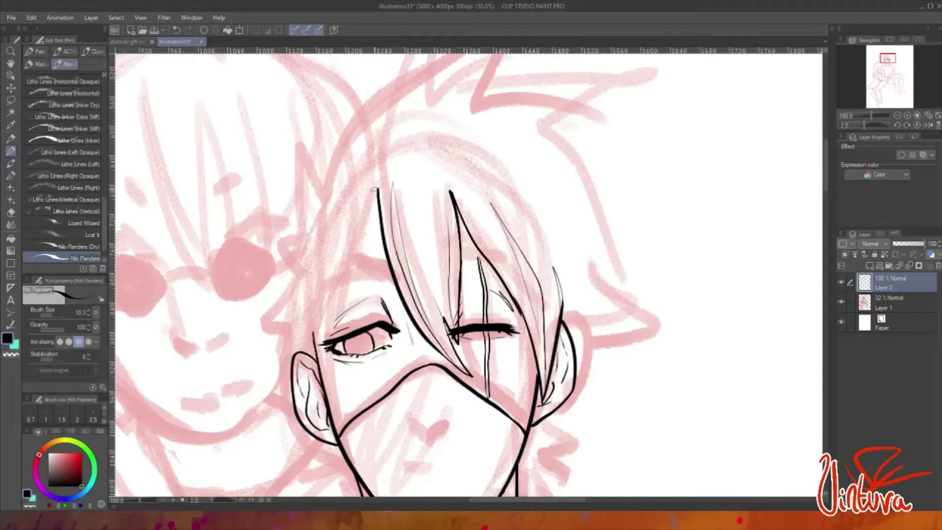
# - Ink the side bangs beside the open eye and a pointed tuft at the edge of the hair
pyautogui.moveTo(378, 188); pyautogui.dragTo(326, 387)
pyautogui.moveTo(305, 287)
pyautogui.mouseDown()
pyautogui.moveTo(301, 353)
pyautogui.moveTo(322, 404)
pyautogui.mouseUp()
pyautogui.moveTo(292, 149); pyautogui.dragTo(303, 237)
pyautogui.scroll(-1, 330, 189)
pyautogui.moveTo(321, 195); pyautogui.dragTo(474, 81)
pyautogui.moveTo(474, 82); pyautogui.dragTo(552, 239)
pyautogui.hotkey('ctrl', 'z')
pyautogui.hotkey('ctrl', 'z')
# - Ink the front figure's hair outline over the crown, with spiky locks down both sides of the head
pyautogui.moveTo(311, 235)
pyautogui.mouseDown()
pyautogui.moveTo(328, 216)
pyautogui.moveTo(483, 191)
pyautogui.mouseUp()
pyautogui.moveTo(484, 192); pyautogui.dragTo(559, 289)
pyautogui.moveTo(520, 293); pyautogui.dragTo(490, 350)
pyautogui.moveTo(457, 397); pyautogui.dragTo(477, 383)
pyautogui.moveTo(505, 350); pyautogui.dragTo(467, 385)
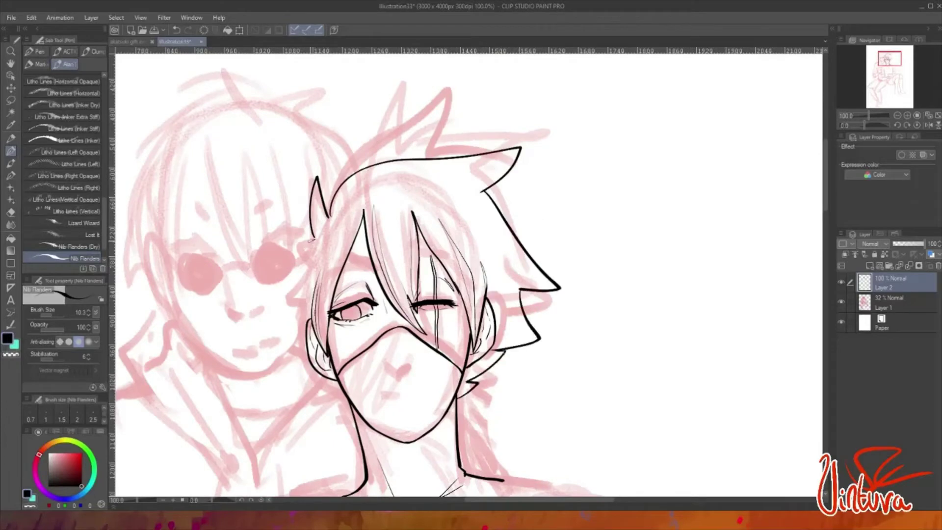
pyautogui.moveTo(314, 240)
pyautogui.mouseDown()
pyautogui.moveTo(276, 338)
pyautogui.moveTo(333, 402)
pyautogui.mouseUp()
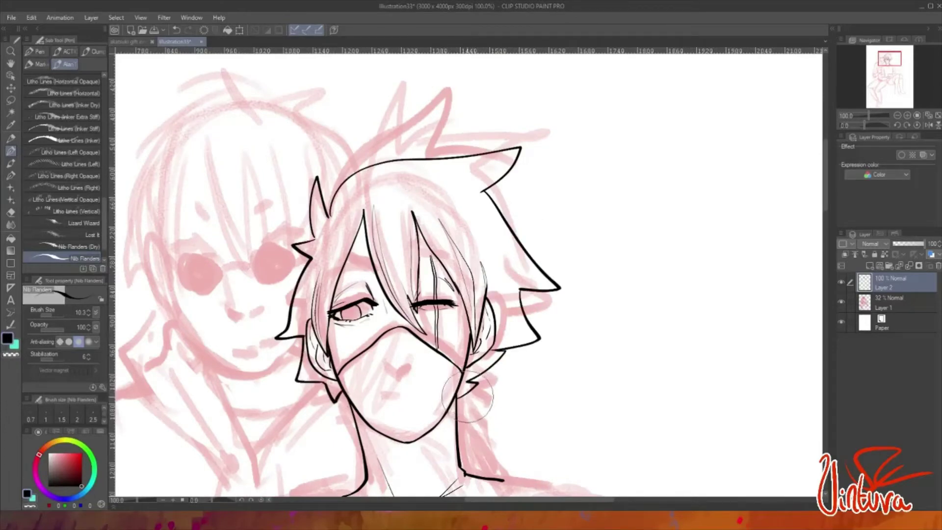
# - Ink the front figure's nose and small mouth marks, and finish the small hair lock below the ear
pyautogui.scroll(3, 471, 378)
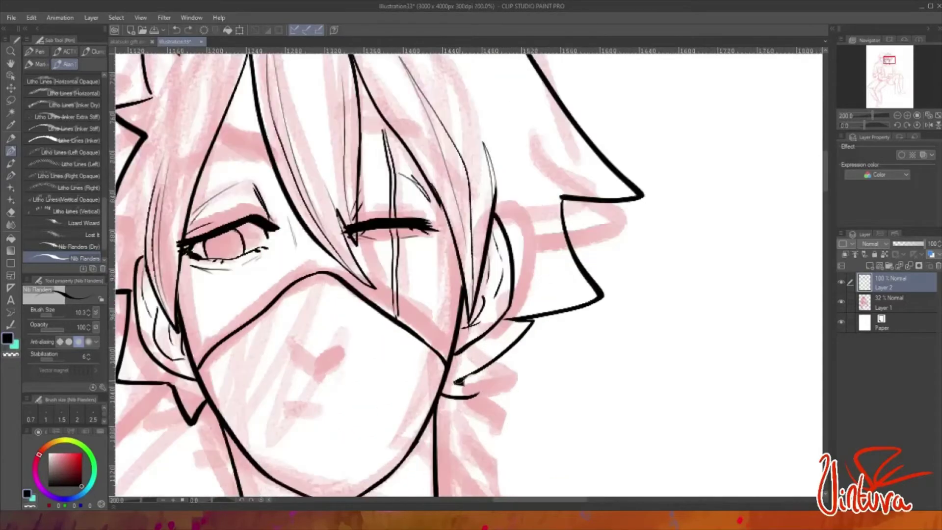
pyautogui.scroll(-3, 471, 377)
pyautogui.scroll(2, 416, 359)
pyautogui.moveTo(391, 352)
pyautogui.mouseDown()
pyautogui.moveTo(416, 359)
pyautogui.moveTo(398, 364)
pyautogui.mouseUp()
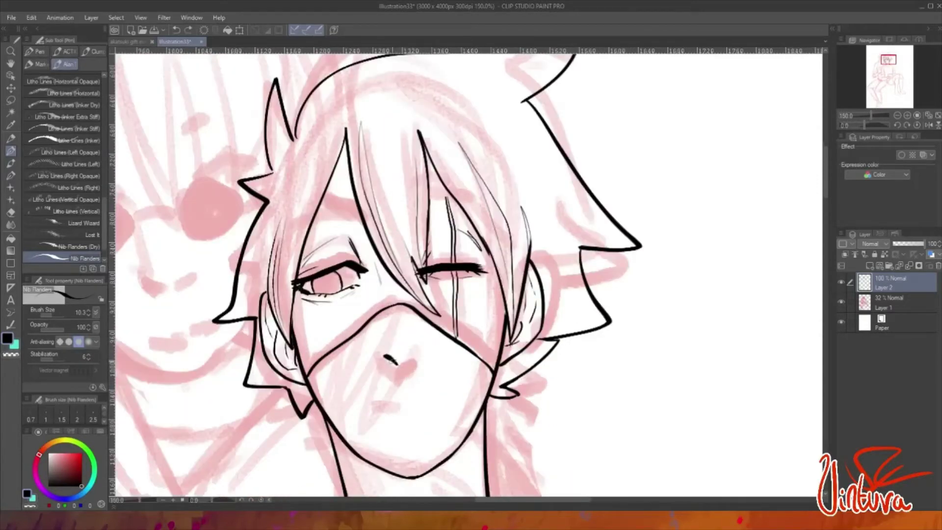
pyautogui.scroll(-4, 373, 405)
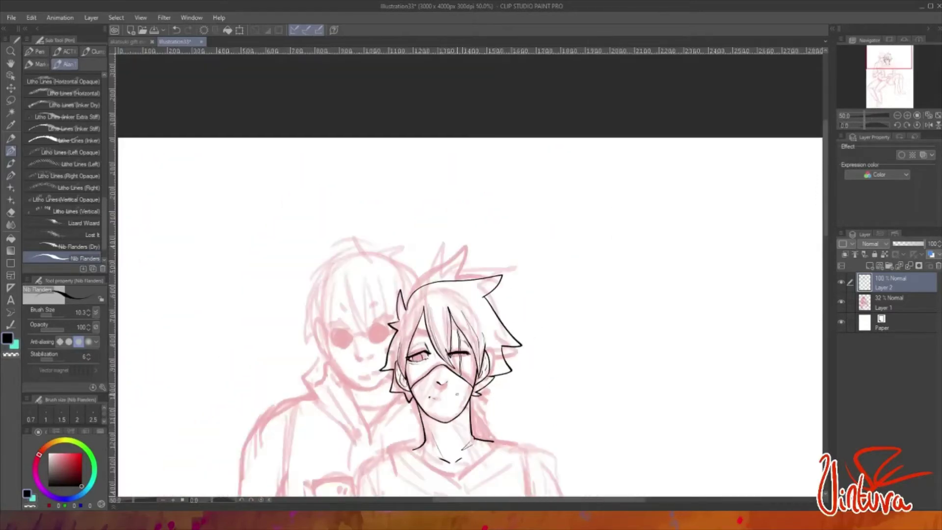
# - Ink both of the front figure's eyebrows beneath the bangs
pyautogui.scroll(3, 373, 405)
pyautogui.scroll(-3, 441, 328)
pyautogui.scroll(4, 440, 327)
pyautogui.scroll(3, 521, 289)
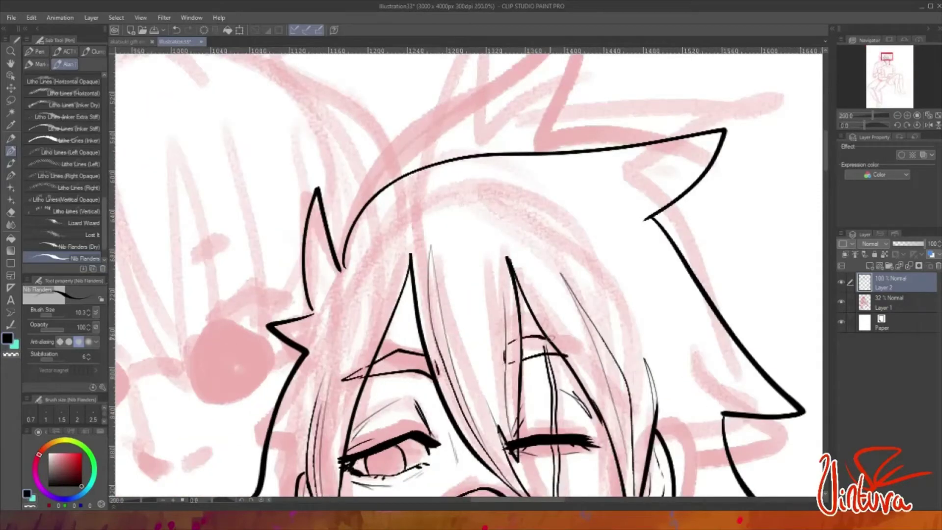
pyautogui.scroll(-3, 540, 343)
pyautogui.scroll(1, 539, 343)
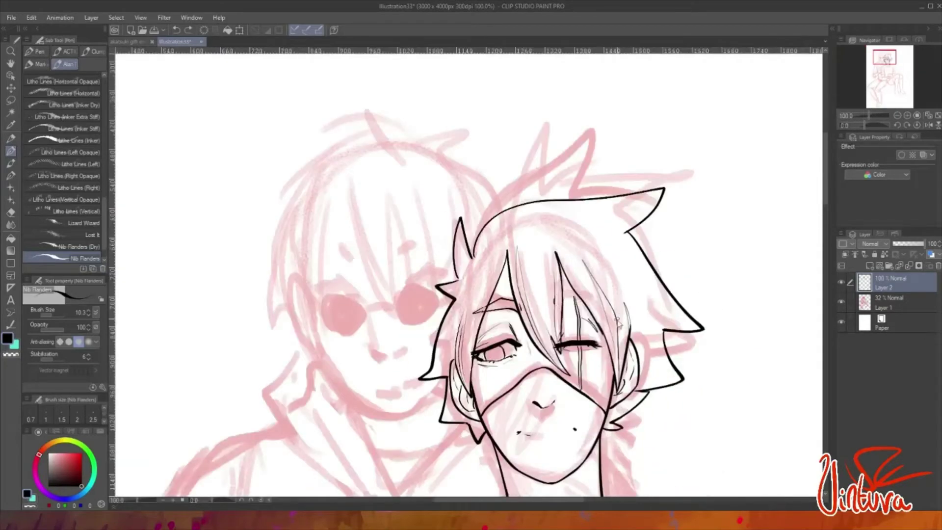
pyautogui.scroll(1, 618, 322)
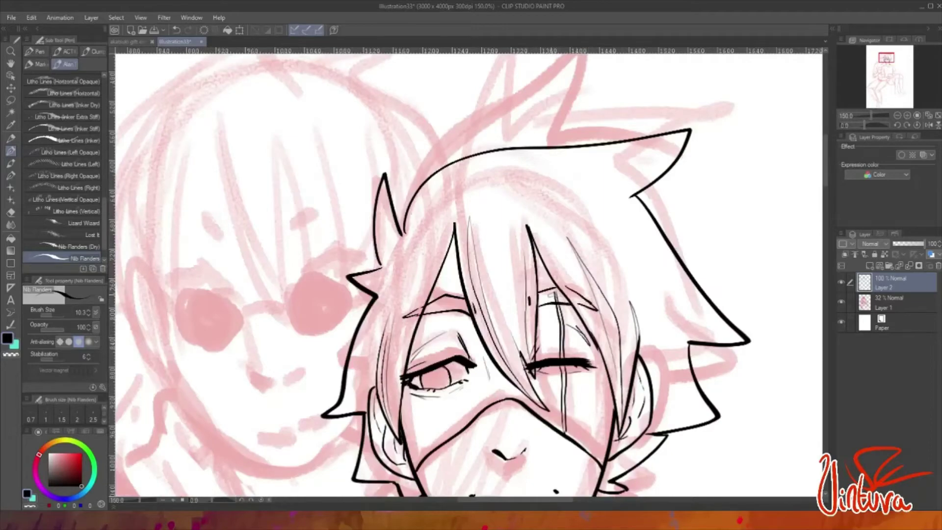
pyautogui.scroll(-1, 564, 343)
pyautogui.scroll(2, 564, 343)
pyautogui.scroll(-1, 564, 343)
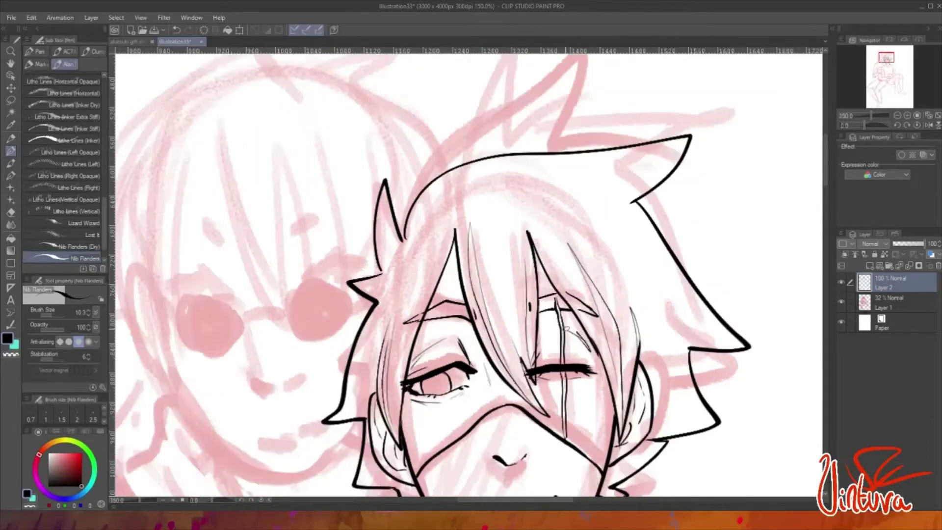
# - Ink the front figure's shirt neckline, the collarbone marks inside it and the start of the shirt's shoulder lines
pyautogui.scroll(-2, 568, 312)
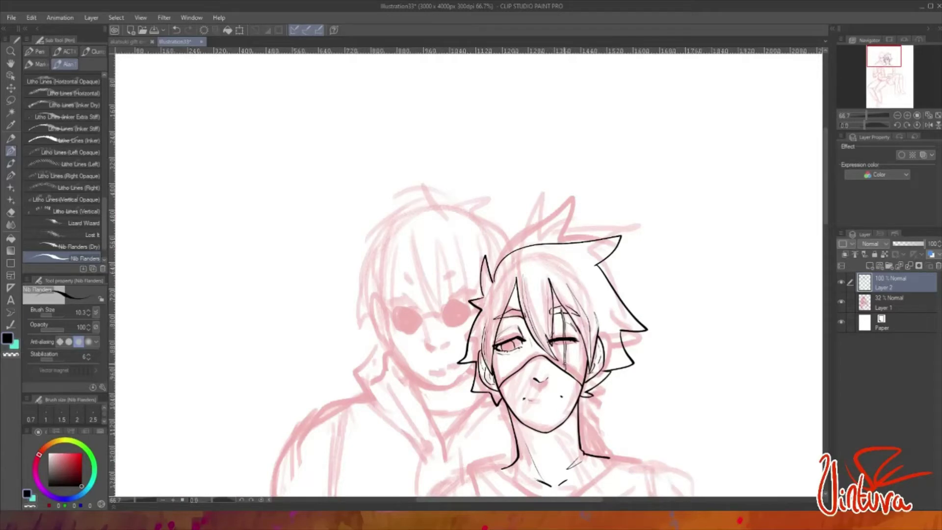
pyautogui.scroll(2, 539, 432)
pyautogui.moveTo(597, 224); pyautogui.dragTo(354, 248)
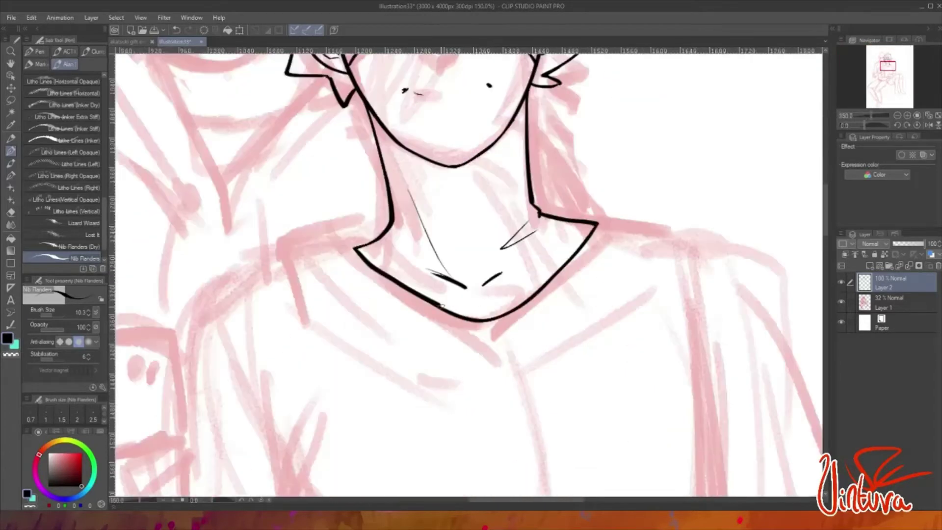
pyautogui.moveTo(426, 270); pyautogui.dragTo(466, 287)
pyautogui.moveTo(500, 272); pyautogui.dragTo(483, 285)
pyautogui.moveTo(371, 240); pyautogui.dragTo(287, 270)
pyautogui.scroll(-4, 539, 270)
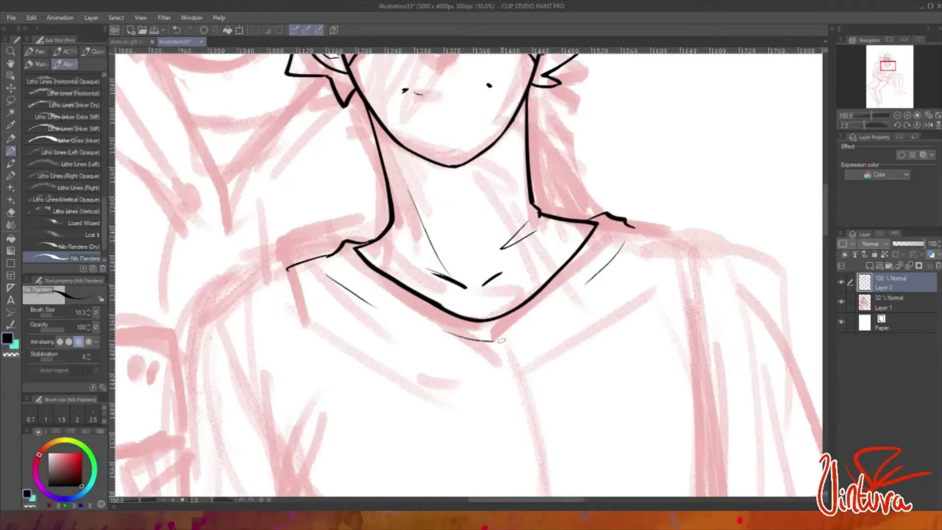
pyautogui.scroll(1, 540, 270)
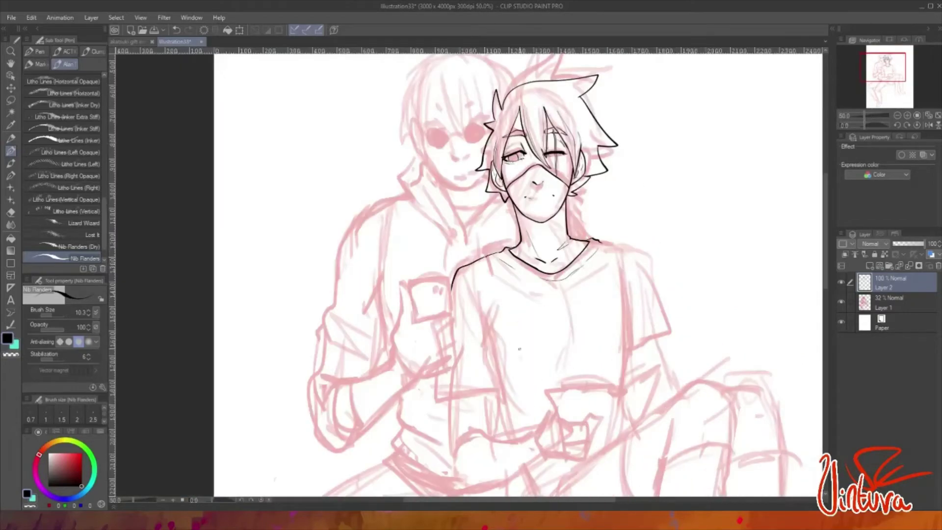
# - Try inking the rear figure's jawline and nose over the red sketch
pyautogui.scroll(2, 519, 349)
pyautogui.moveTo(398, 263); pyautogui.dragTo(478, 377)
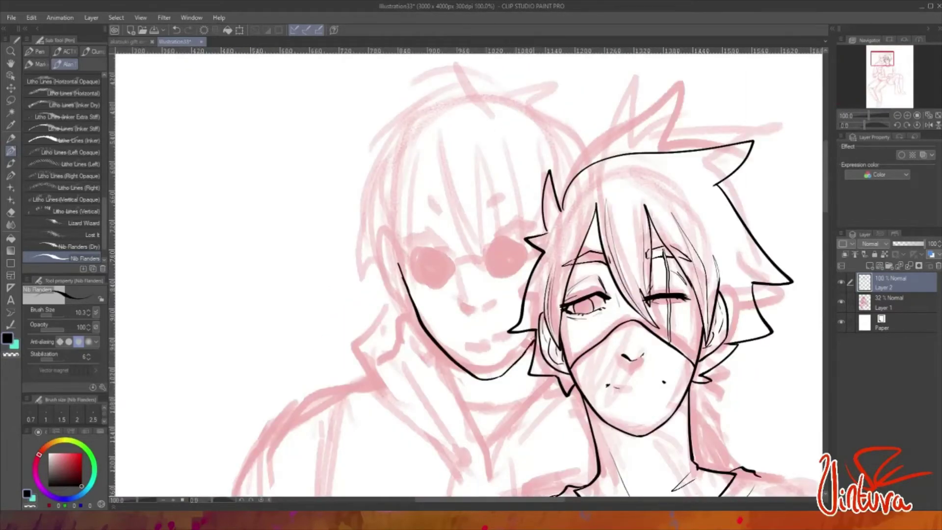
pyautogui.scroll(1, 493, 317)
pyautogui.moveTo(459, 323); pyautogui.dragTo(490, 314)
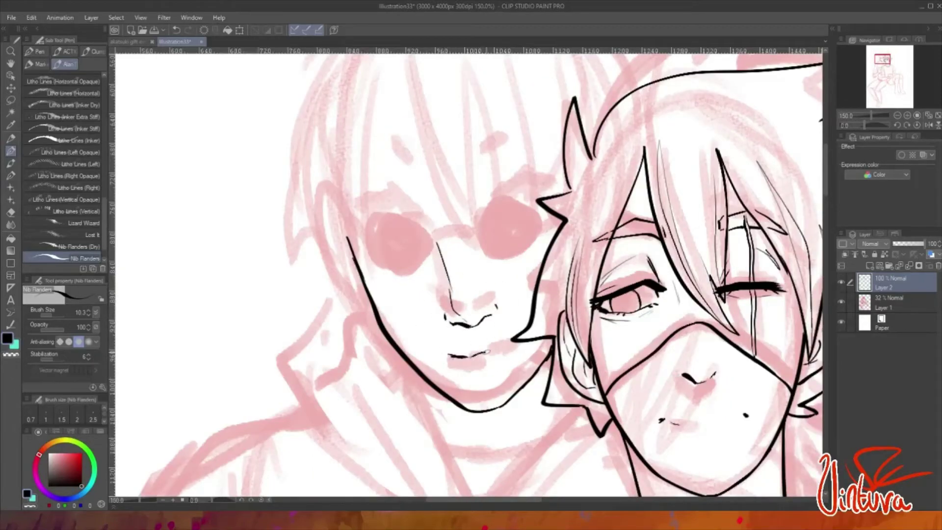
# - Try inking the rear figure's slightly open mouth with a short lower-lip mark, redrawing it until it fits
pyautogui.hotkey('ctrl', 'z')
pyautogui.moveTo(455, 356); pyautogui.dragTo(496, 348)
pyautogui.scroll(2, 493, 350)
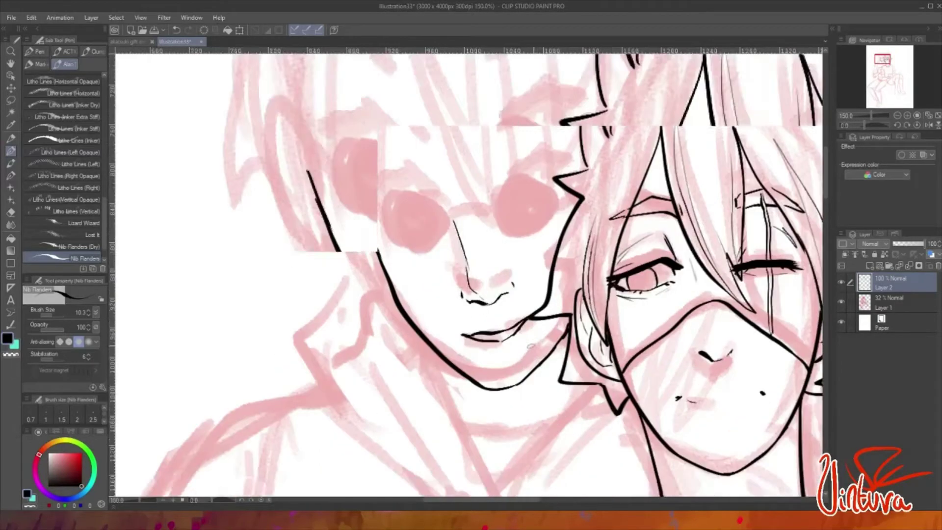
pyautogui.moveTo(351, 353); pyautogui.dragTo(498, 311)
pyautogui.scroll(1, 500, 306)
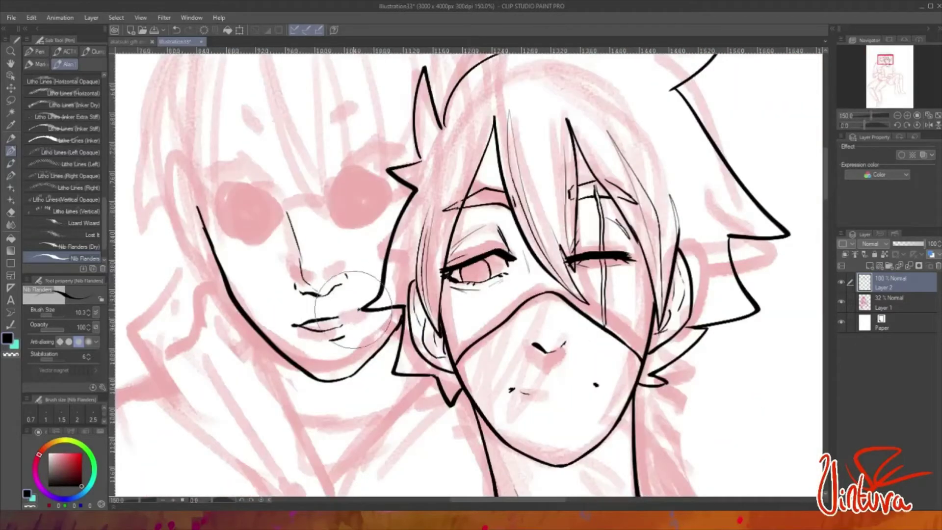
pyautogui.moveTo(299, 325); pyautogui.dragTo(338, 328)
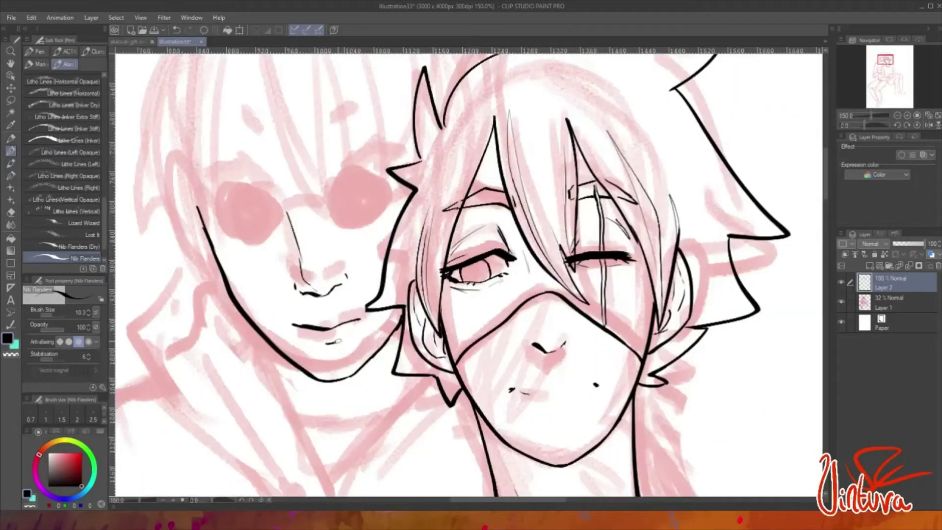
pyautogui.scroll(1, 396, 265)
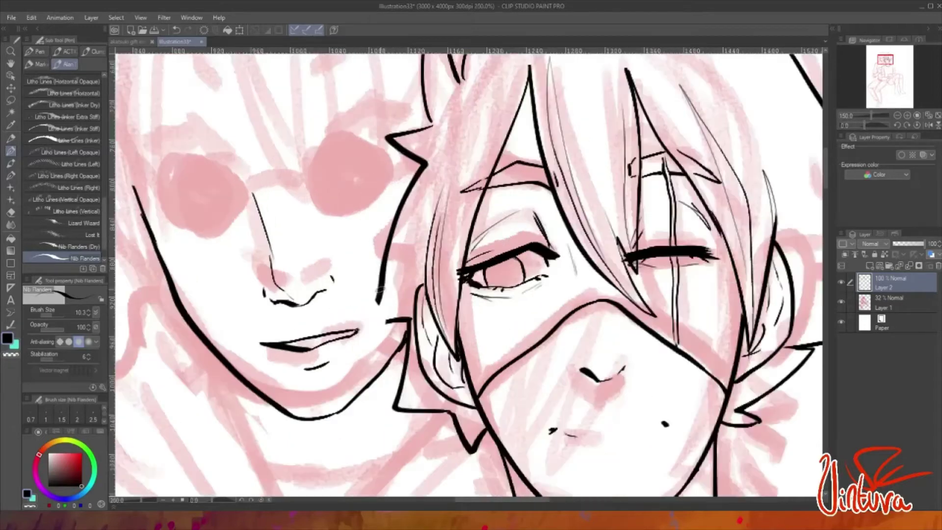
# - Try drawing the rear figure's round glasses with solid black lenses and a curved bridge over the nose
pyautogui.scroll(2, 263, 176)
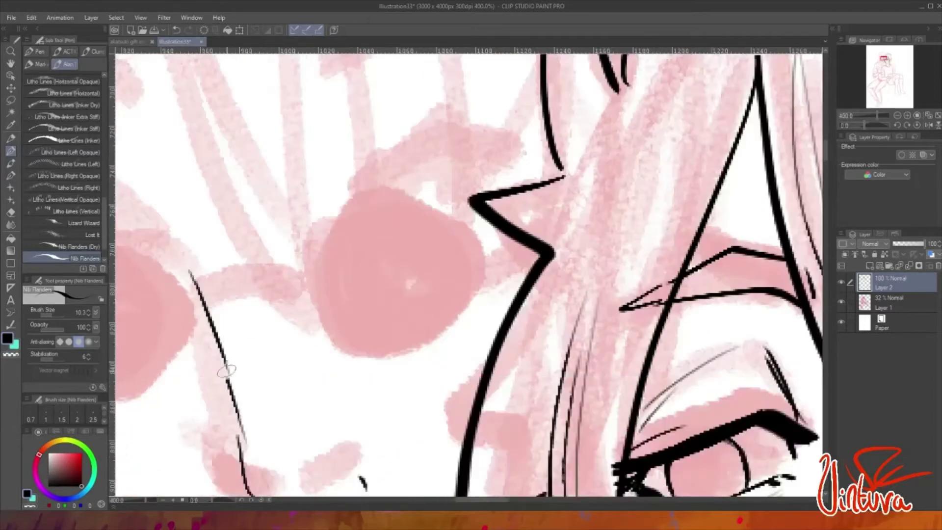
pyautogui.scroll(-2, 294, 206)
pyautogui.moveTo(432, 240)
pyautogui.mouseDown()
pyautogui.moveTo(362, 300)
pyautogui.moveTo(436, 246)
pyautogui.mouseUp()
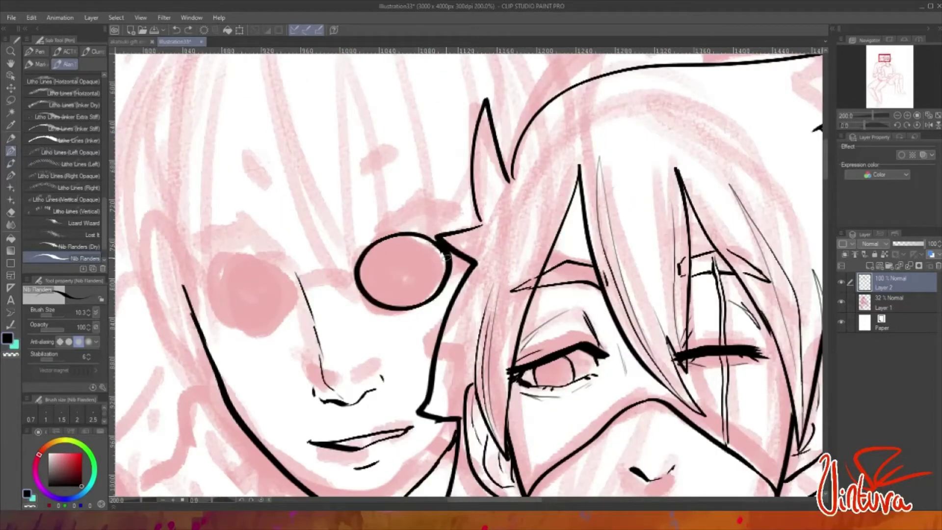
pyautogui.moveTo(373, 279)
pyautogui.mouseDown()
pyautogui.moveTo(407, 240)
pyautogui.moveTo(387, 267)
pyautogui.moveTo(392, 295)
pyautogui.moveTo(442, 250)
pyautogui.mouseUp()
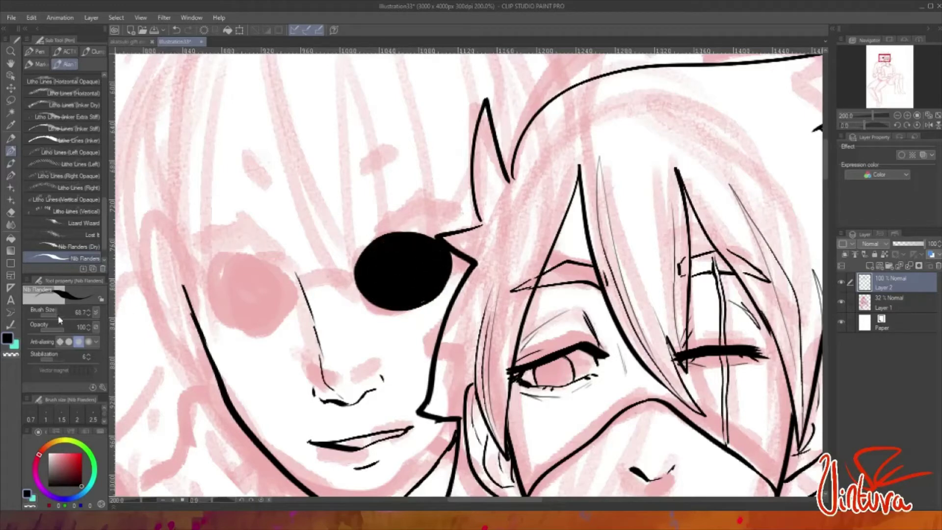
pyautogui.moveTo(291, 275); pyautogui.dragTo(275, 322)
pyautogui.moveTo(231, 294)
pyautogui.mouseDown()
pyautogui.moveTo(275, 278)
pyautogui.moveTo(242, 269)
pyautogui.mouseUp()
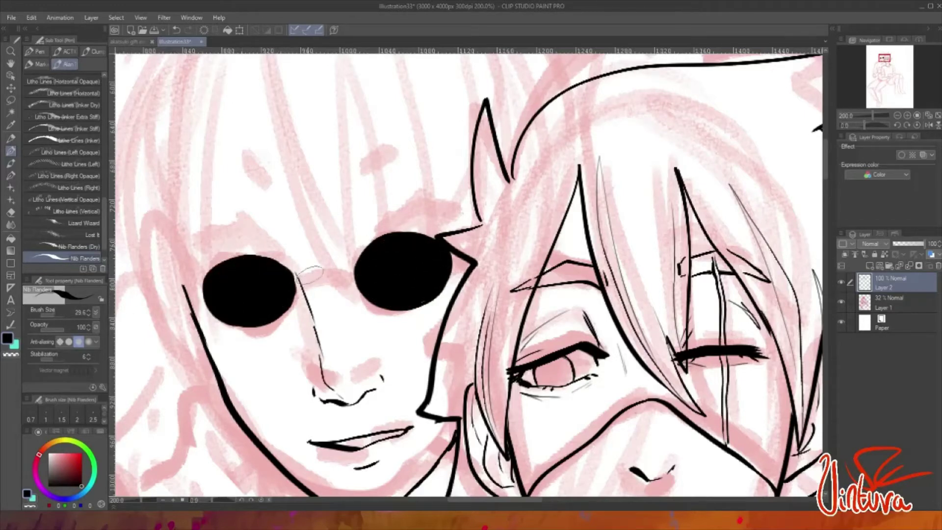
pyautogui.moveTo(309, 275)
pyautogui.mouseDown()
pyautogui.moveTo(290, 288)
pyautogui.moveTo(354, 268)
pyautogui.mouseUp()
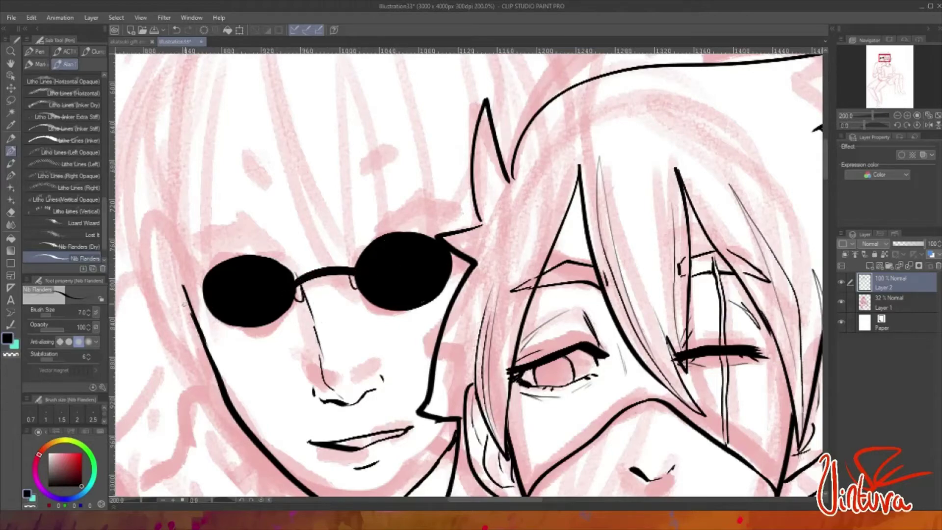
# - Try inking the rear figure's ear beside the glasses, with short inner-fold lines
pyautogui.scroll(-1, 184, 304)
pyautogui.moveTo(201, 310)
pyautogui.mouseDown()
pyautogui.moveTo(189, 319)
pyautogui.moveTo(208, 310)
pyautogui.moveTo(217, 374)
pyautogui.mouseUp()
pyautogui.moveTo(196, 291); pyautogui.dragTo(210, 358)
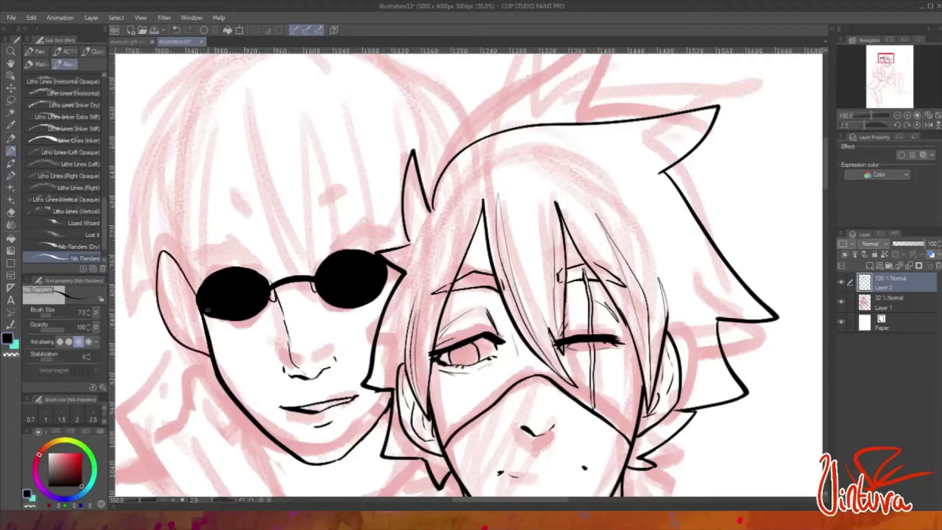
pyautogui.hotkey('ctrl', 'z')
pyautogui.moveTo(195, 290); pyautogui.dragTo(211, 372)
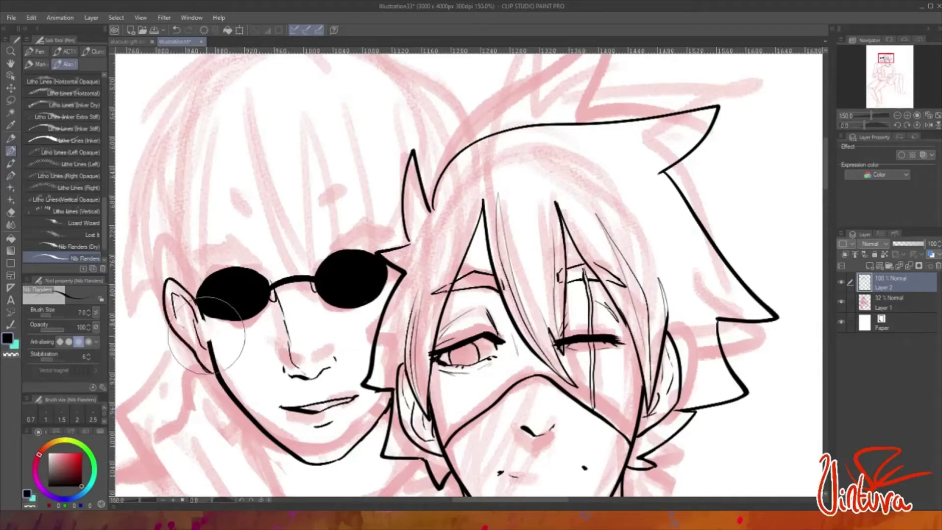
pyautogui.moveTo(195, 317); pyautogui.dragTo(211, 360)
pyautogui.scroll(-4, 468, 274)
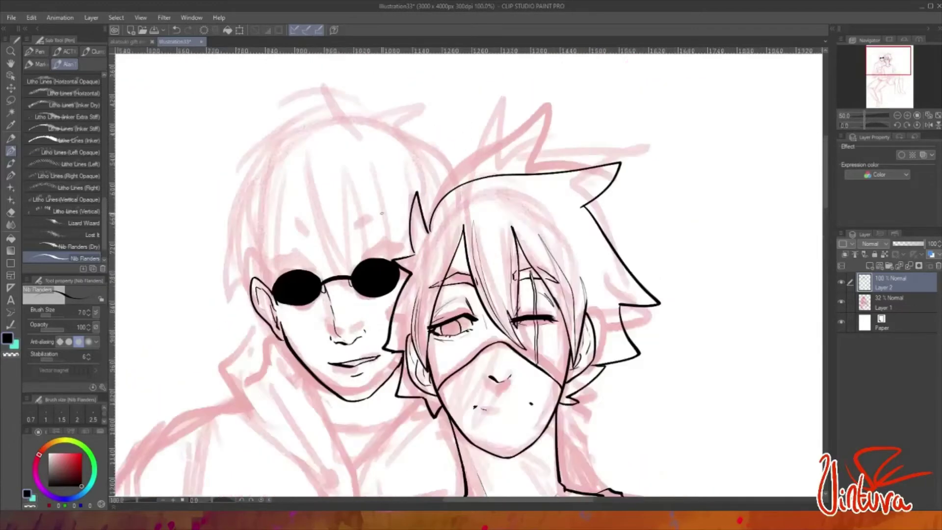
# - Try sketching a thin hatched eyebrow above the rear figure's outer glasses lens
pyautogui.scroll(4, 468, 274)
pyautogui.scroll(1, 291, 259)
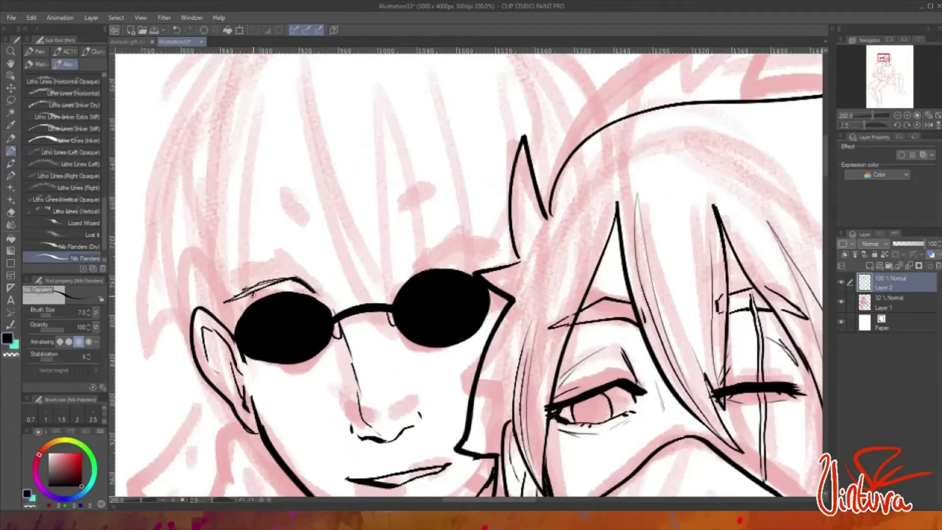
pyautogui.moveTo(250, 294); pyautogui.dragTo(272, 285)
pyautogui.scroll(1, 264, 290)
pyautogui.moveTo(161, 326); pyautogui.dragTo(196, 338)
pyautogui.scroll(-4, 323, 311)
pyautogui.scroll(4, 382, 272)
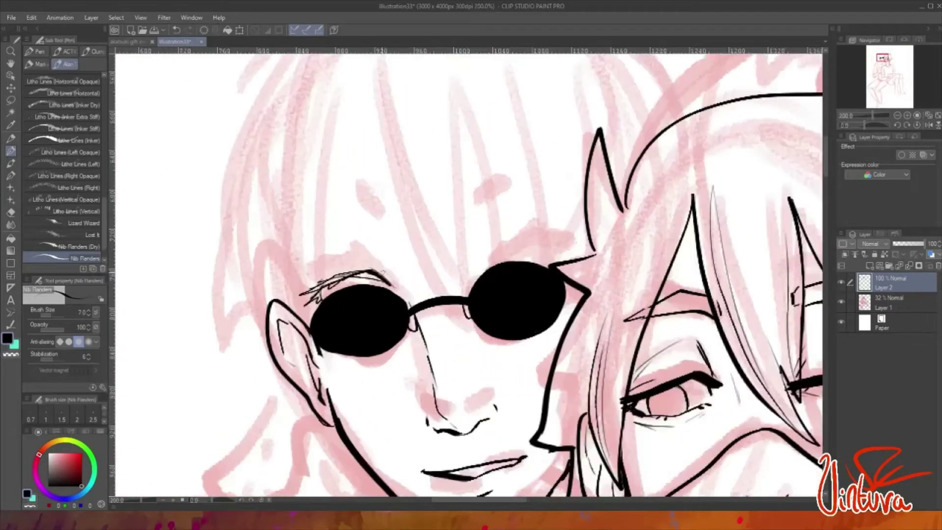
pyautogui.scroll(-4, 375, 269)
pyautogui.scroll(4, 564, 228)
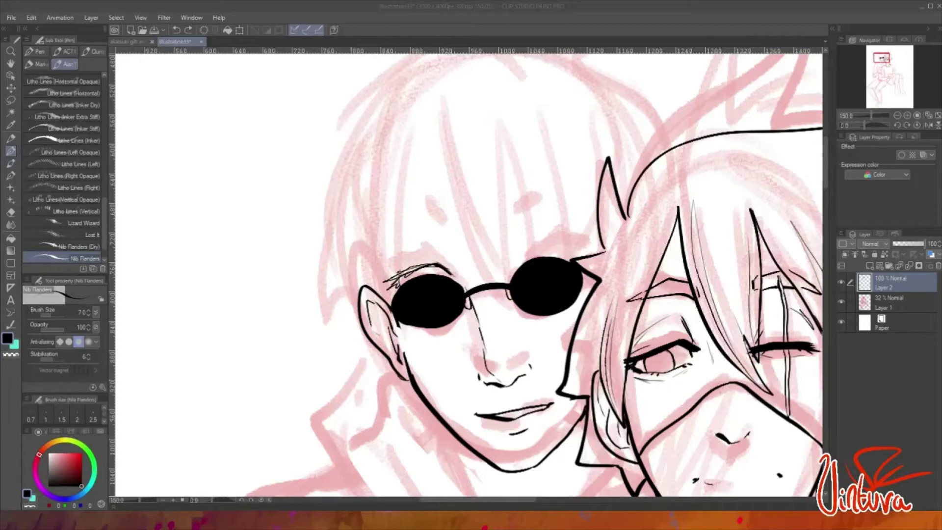
# - Undo all of the rear figure's inked face, ear and glasses, keeping the front figure's line art
pyautogui.scroll(-2, 484, 347)
pyautogui.moveTo(483, 347); pyautogui.dragTo(524, 355)
pyautogui.scroll(-5, 468, 274)
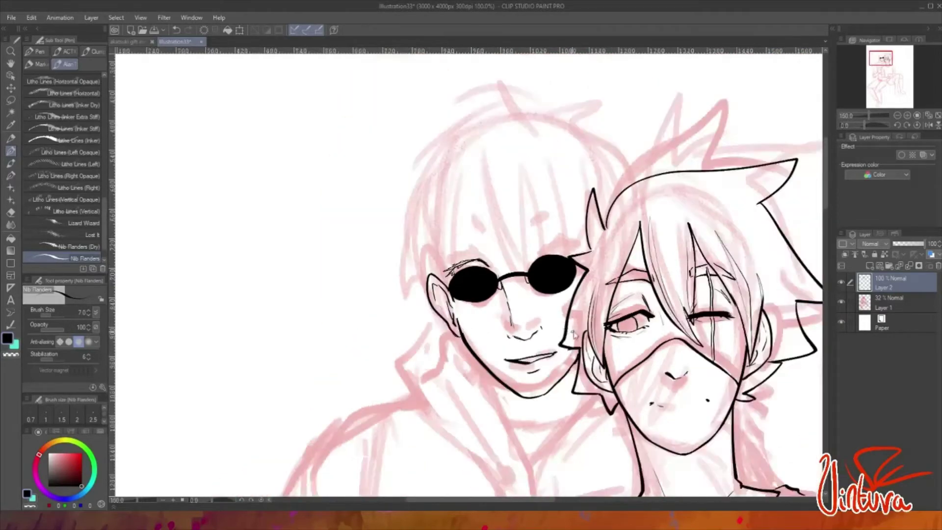
pyautogui.scroll(1, 693, 140)
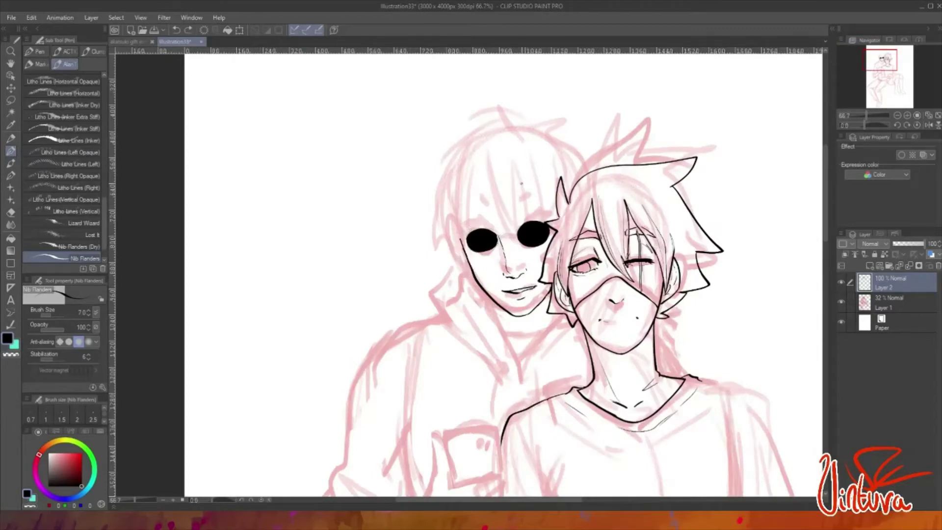
pyautogui.hotkey('ctrl', 'z')
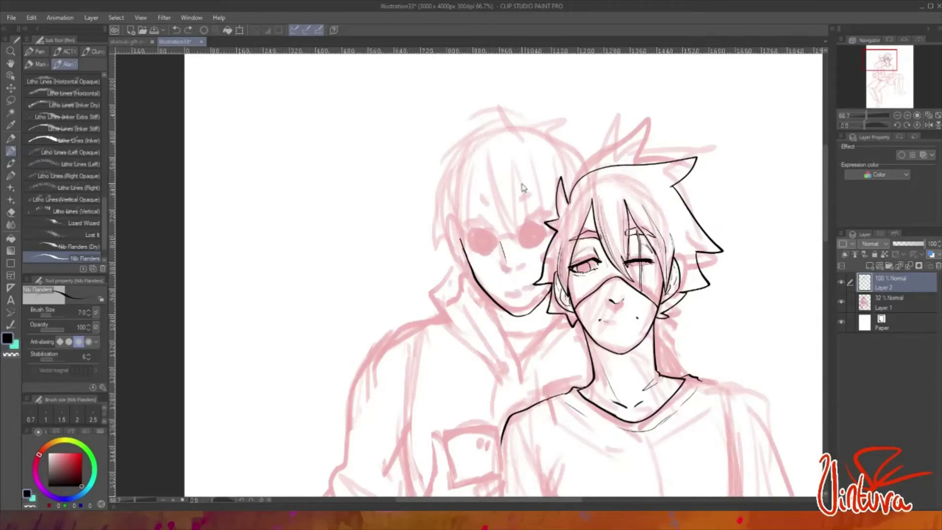
pyautogui.hotkey('ctrl', 'z')
pyautogui.hotkey('ctrl', 'z')
pyautogui.hotkey('ctrl', 'z')
# - Add a new layer beneath the line art and rough in the rear figure's head oval, jaw, eyes and nose
pyautogui.hotkey('ctrl', 'shift', 'n')
pyautogui.moveTo(452, 202); pyautogui.dragTo(546, 143)
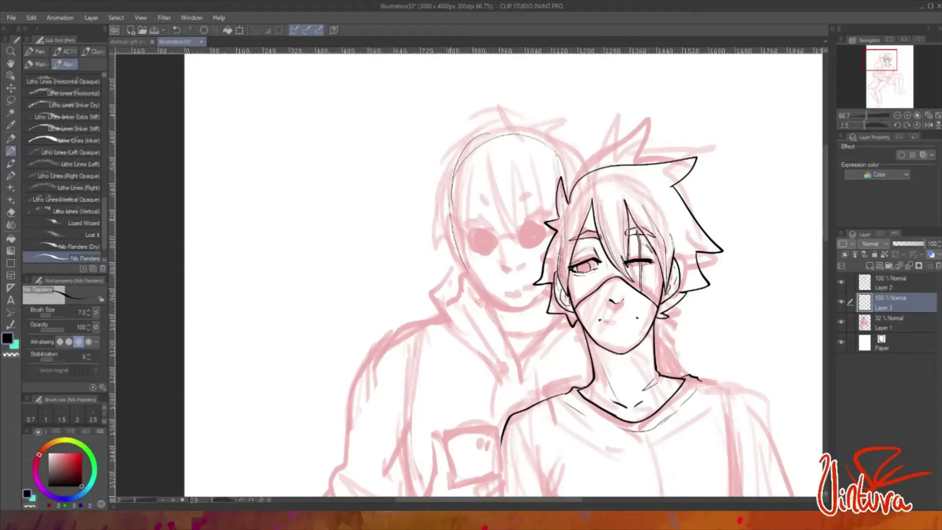
pyautogui.moveTo(451, 217); pyautogui.dragTo(548, 306)
pyautogui.moveTo(451, 195); pyautogui.dragTo(499, 314)
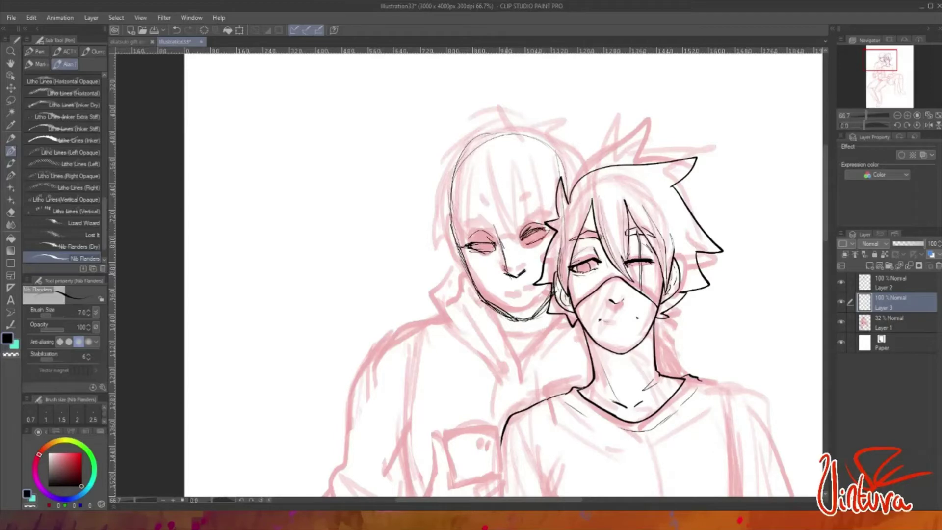
# - Rough in the rear figure's mouth, ear, low-sitting round glasses and eyebrows on the new sketch layer
pyautogui.scroll(3, 531, 278)
pyautogui.moveTo(453, 317)
pyautogui.mouseDown()
pyautogui.moveTo(510, 305)
pyautogui.moveTo(475, 322)
pyautogui.mouseUp()
pyautogui.moveTo(352, 206); pyautogui.dragTo(382, 289)
pyautogui.moveTo(402, 211)
pyautogui.mouseDown()
pyautogui.moveTo(426, 245)
pyautogui.moveTo(437, 223)
pyautogui.moveTo(550, 196)
pyautogui.mouseUp()
pyautogui.moveTo(500, 230); pyautogui.dragTo(544, 235)
pyautogui.moveTo(407, 194); pyautogui.dragTo(424, 201)
pyautogui.moveTo(508, 176); pyautogui.dragTo(544, 191)
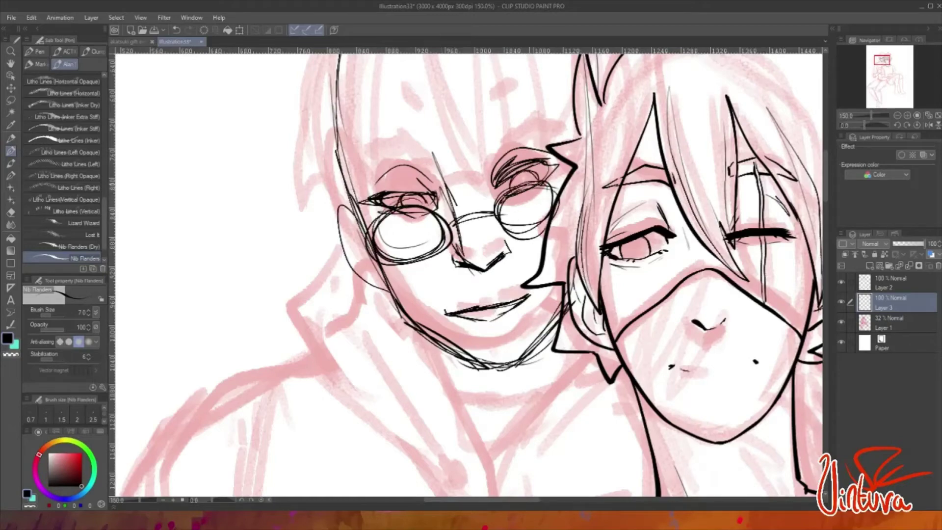
pyautogui.moveTo(500, 226); pyautogui.dragTo(559, 181)
# - Lower the face sketch on Layer 3 to 42% opacity and make line art Layer 2 active
pyautogui.scroll(-1, 559, 324)
pyautogui.moveTo(907, 243); pyautogui.dragTo(905, 244)
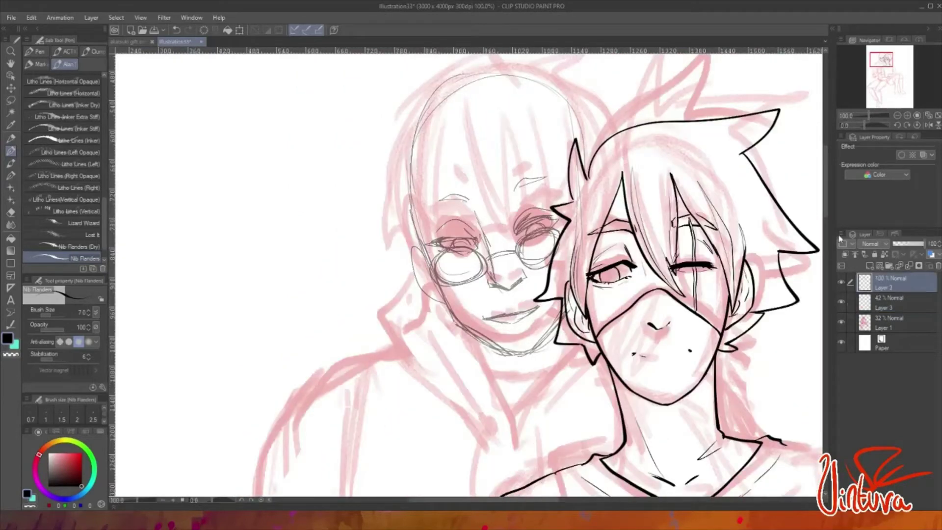
pyautogui.click(889, 282)
# - Ink the rear figure's nose and mouth over the faded face sketch, with a short mark below the lips
pyautogui.scroll(3, 505, 187)
pyautogui.scroll(-1, 505, 186)
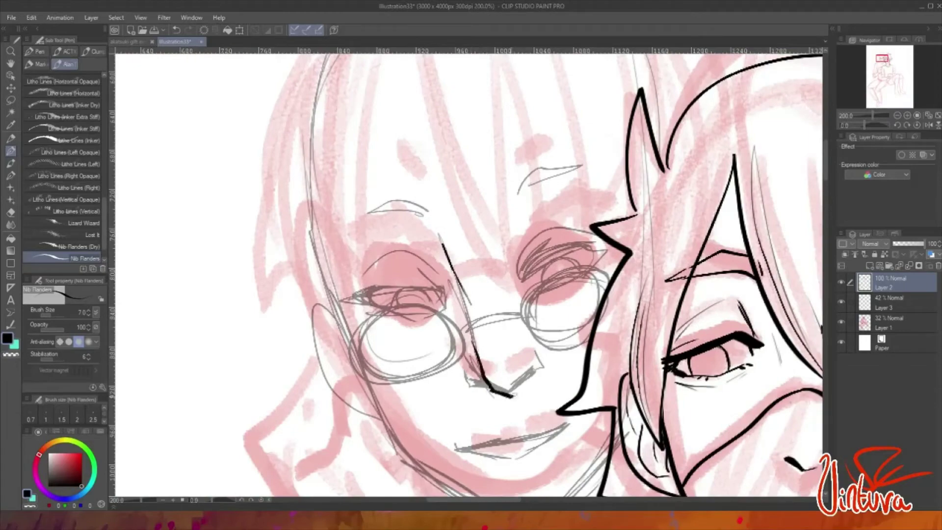
pyautogui.moveTo(491, 294); pyautogui.dragTo(495, 241)
pyautogui.moveTo(462, 398); pyautogui.dragTo(576, 373)
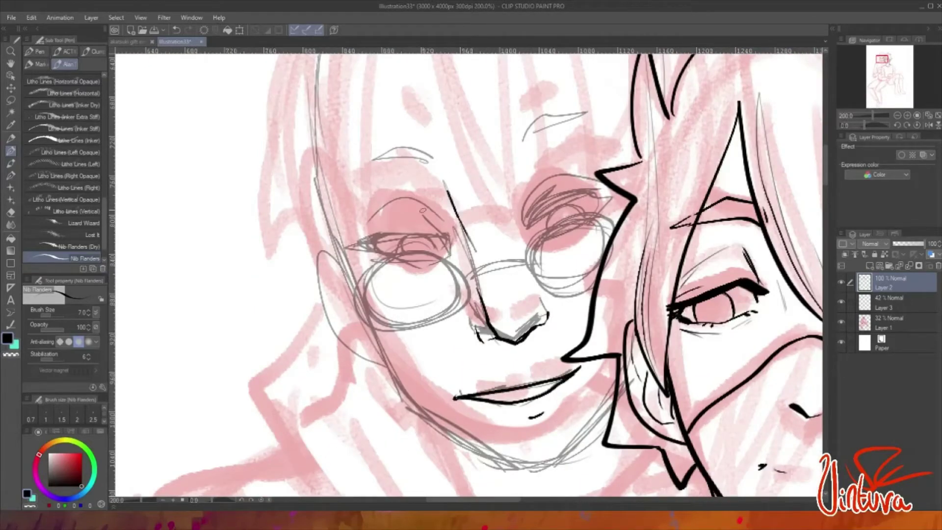
# - Ink the rear figure's ear and jawline, redrawing the jaw until it curves smoothly around the chin
pyautogui.moveTo(317, 254)
pyautogui.mouseDown()
pyautogui.moveTo(385, 363)
pyautogui.moveTo(349, 267)
pyautogui.moveTo(363, 346)
pyautogui.moveTo(527, 463)
pyautogui.mouseUp()
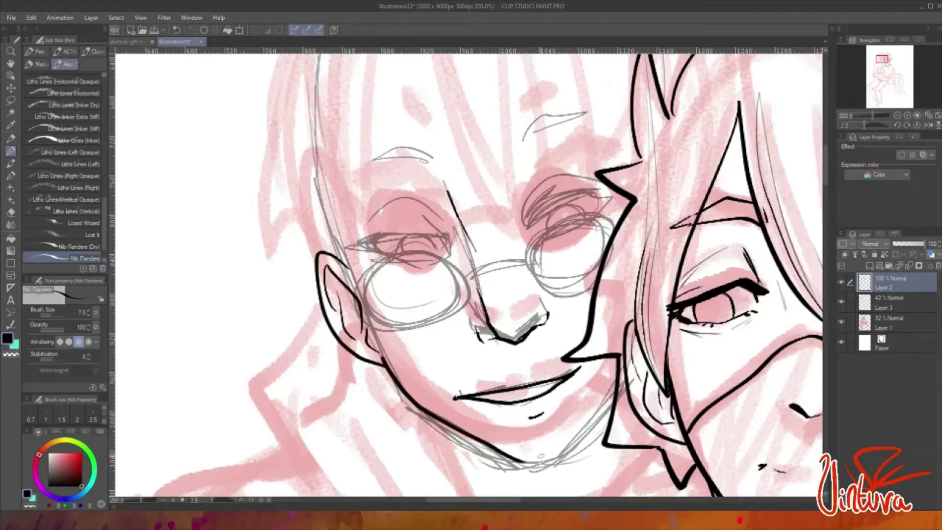
pyautogui.hotkey('ctrl', 'z')
pyautogui.moveTo(385, 364)
pyautogui.mouseDown()
pyautogui.moveTo(518, 463)
pyautogui.moveTo(591, 441)
pyautogui.mouseUp()
pyautogui.hotkey('ctrl', 'z')
pyautogui.moveTo(507, 465)
pyautogui.mouseDown()
pyautogui.moveTo(612, 405)
pyautogui.moveTo(577, 446)
pyautogui.mouseUp()
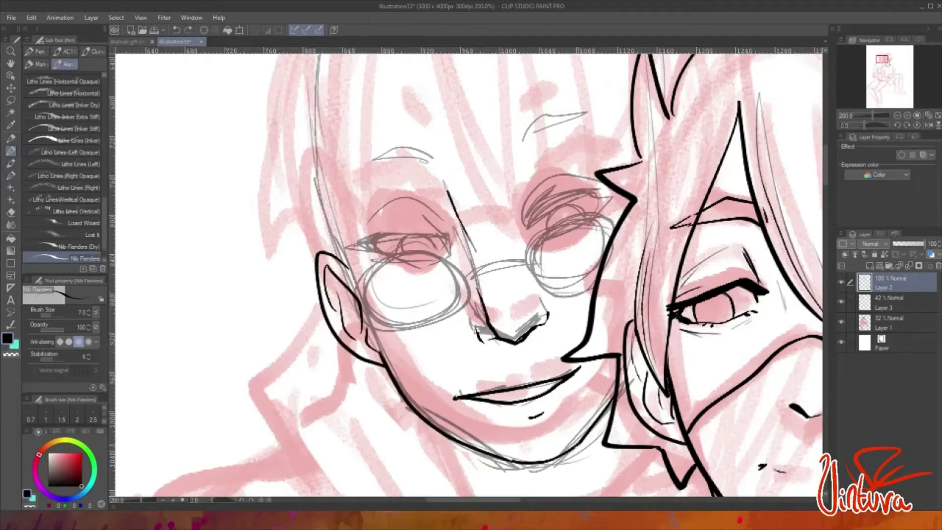
pyautogui.scroll(-4, 593, 361)
pyautogui.scroll(4, 562, 216)
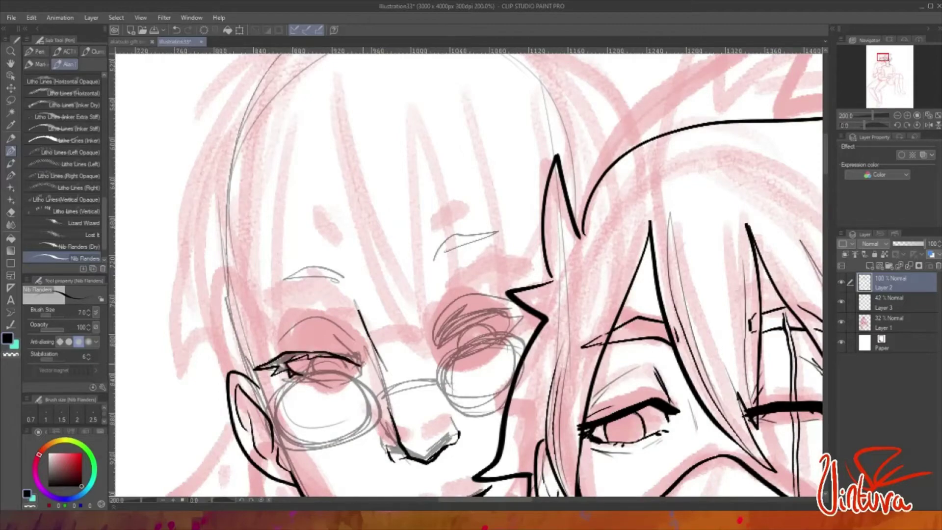
# - Fade sketch Layer 3 to 28% and Layer 1 to 20% opacity, then reactivate line art Layer 2
pyautogui.scroll(-4, 468, 275)
pyautogui.click(888, 302)
pyautogui.moveTo(906, 243); pyautogui.dragTo(899, 243)
pyautogui.click(887, 322)
pyautogui.click(887, 282)
# - Ink both of the rear figure's eyebrows above the eyes
pyautogui.scroll(3, 469, 275)
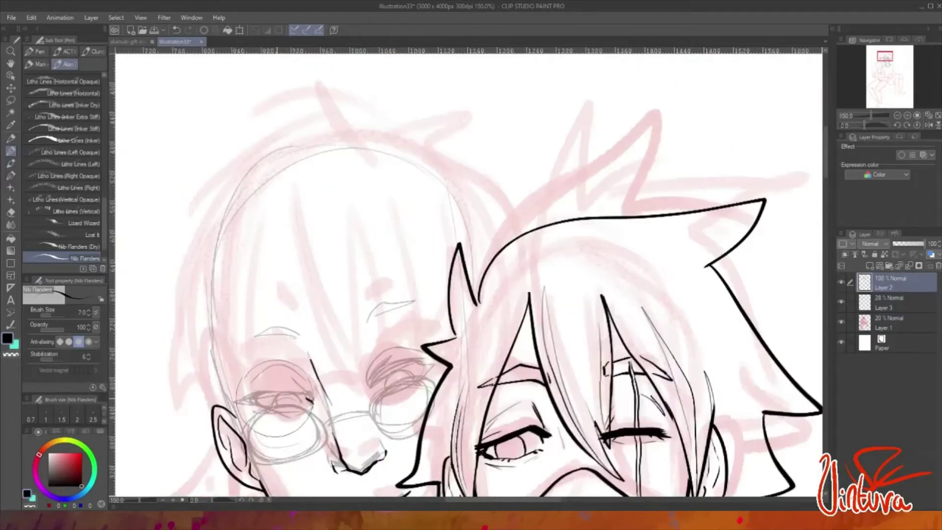
pyautogui.moveTo(309, 400); pyautogui.dragTo(323, 392)
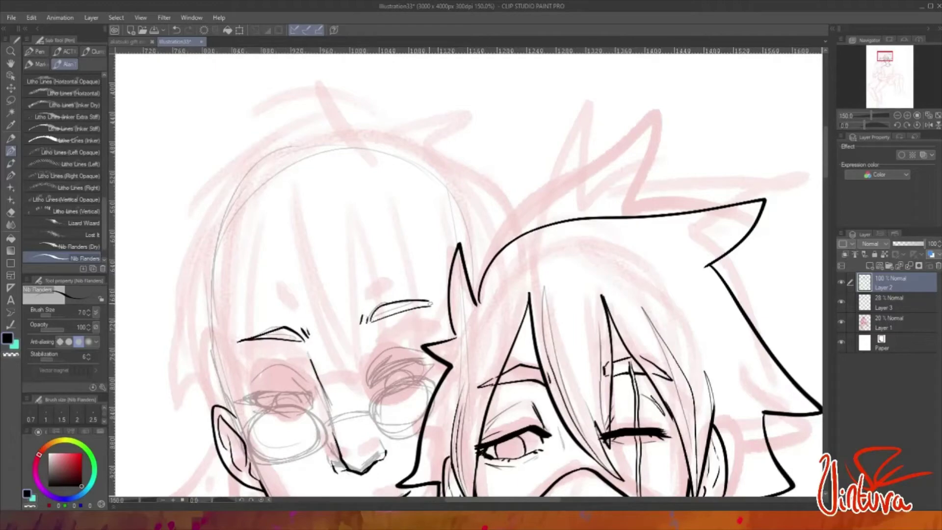
# - Try long, thin fringe strands falling from the rear figure's forehead between the eyebrows, and undo the latest strokes
pyautogui.hotkey('ctrl', 'z')
pyautogui.hotkey('ctrl', 'y')
pyautogui.hotkey('ctrl', 'z')
pyautogui.scroll(-1, 430, 304)
pyautogui.scroll(1, 431, 304)
pyautogui.moveTo(293, 192); pyautogui.dragTo(380, 413)
pyautogui.moveTo(361, 290); pyautogui.dragTo(378, 412)
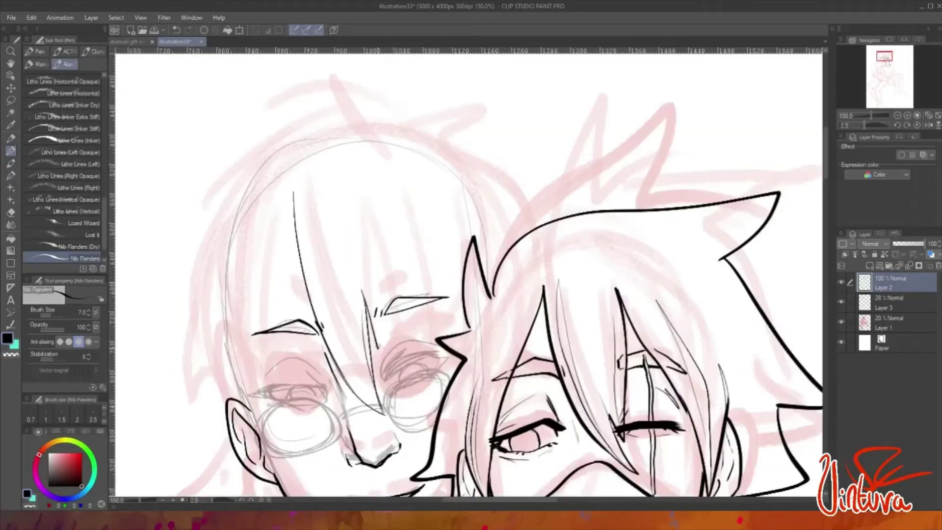
pyautogui.moveTo(398, 226); pyautogui.dragTo(381, 346)
pyautogui.hotkey('ctrl', 'z')
pyautogui.hotkey('ctrl', 'z')
pyautogui.hotkey('ctrl', 'z')
# - Ink thin, pointed fringe strands across the rear figure's forehead, from between the eyebrows to the front figure's hair
pyautogui.moveTo(335, 309); pyautogui.dragTo(357, 395)
pyautogui.moveTo(363, 256); pyautogui.dragTo(351, 354)
pyautogui.moveTo(366, 349); pyautogui.dragTo(396, 239)
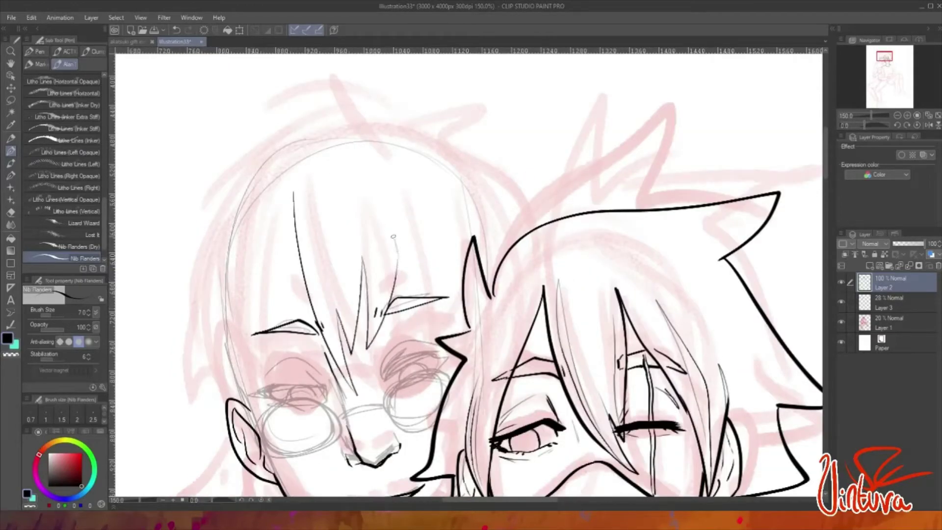
pyautogui.hotkey('ctrl', 'z')
pyautogui.moveTo(445, 221); pyautogui.dragTo(447, 298)
pyautogui.moveTo(433, 266); pyautogui.dragTo(415, 343)
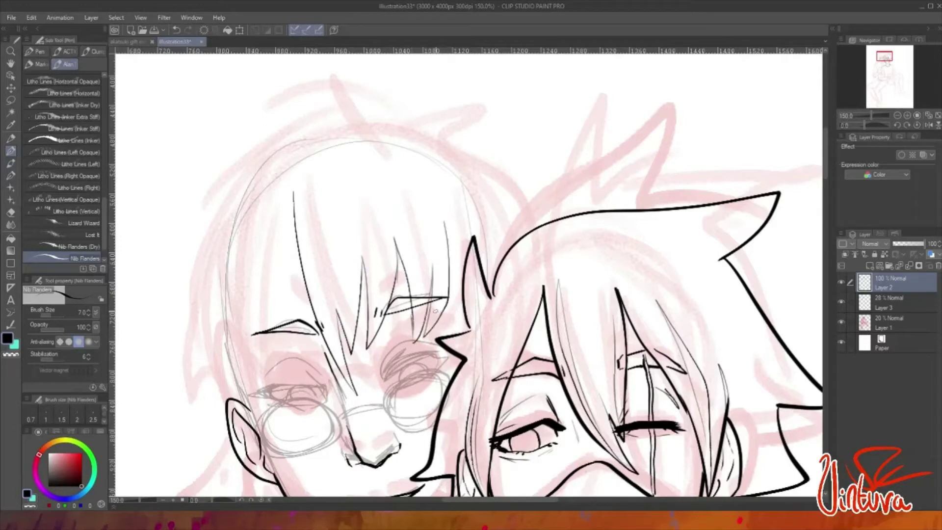
# - Ink the rear figure's side fringe strands falling past the outer eyebrow to the temple and ear
pyautogui.moveTo(294, 196); pyautogui.dragTo(255, 388)
pyautogui.moveTo(265, 247); pyautogui.dragTo(253, 400)
pyautogui.moveTo(272, 328); pyautogui.dragTo(231, 427)
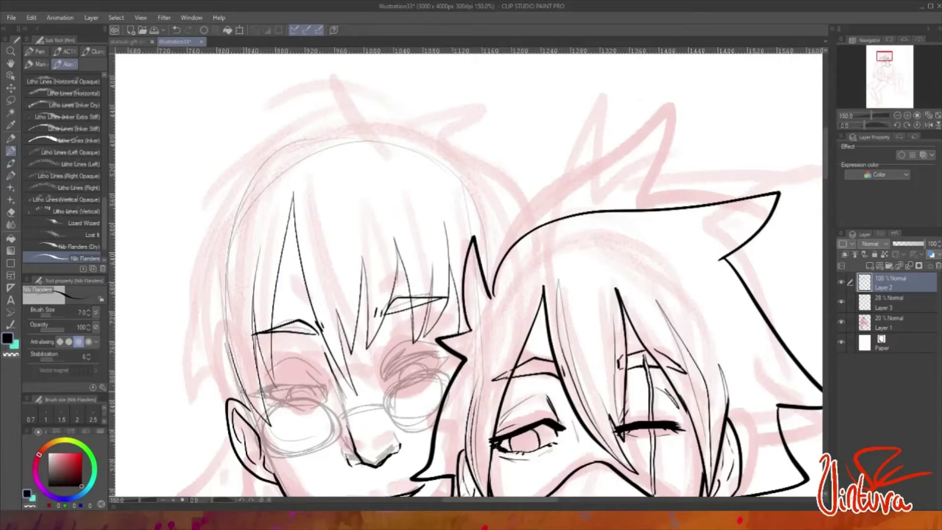
pyautogui.moveTo(248, 389); pyautogui.dragTo(231, 412)
# - Outline the rear figure's hair with spiky tufts at the crown, a flicked side lock and pointed ends beside the ear
pyautogui.moveTo(334, 92)
pyautogui.mouseDown()
pyautogui.moveTo(383, 137)
pyautogui.moveTo(160, 237)
pyautogui.mouseUp()
pyautogui.moveTo(215, 226); pyautogui.dragTo(189, 426)
pyautogui.moveTo(223, 300); pyautogui.dragTo(196, 438)
pyautogui.moveTo(218, 256); pyautogui.dragTo(206, 369)
pyautogui.moveTo(403, 103)
pyautogui.mouseDown()
pyautogui.moveTo(385, 137)
pyautogui.moveTo(503, 133)
pyautogui.moveTo(515, 211)
pyautogui.mouseUp()
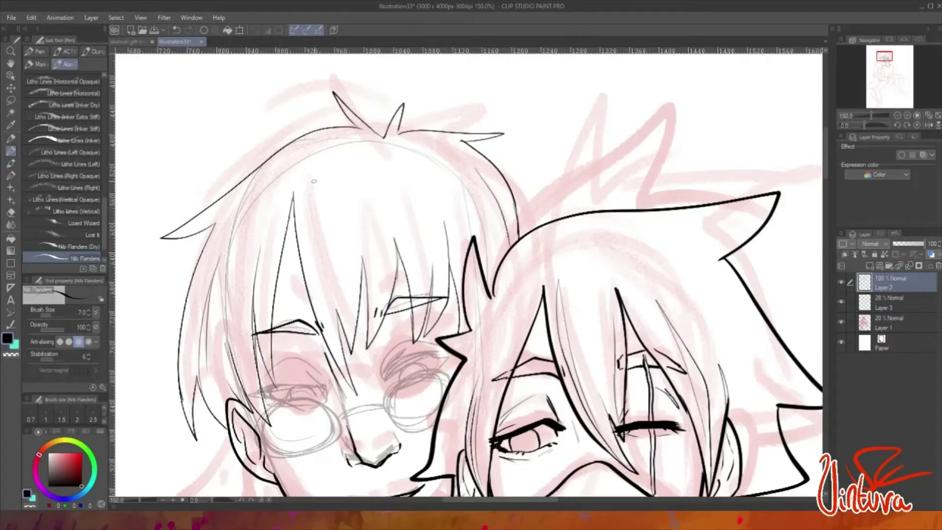
# - Add inner strand lines to the rear figure's hair, including a curved lock falling from the crown
pyautogui.moveTo(300, 170); pyautogui.dragTo(255, 310)
pyautogui.moveTo(382, 139); pyautogui.dragTo(331, 246)
pyautogui.moveTo(361, 177); pyautogui.dragTo(356, 261)
pyautogui.moveTo(444, 145); pyautogui.dragTo(416, 284)
pyautogui.hotkey('ctrl', 'z')
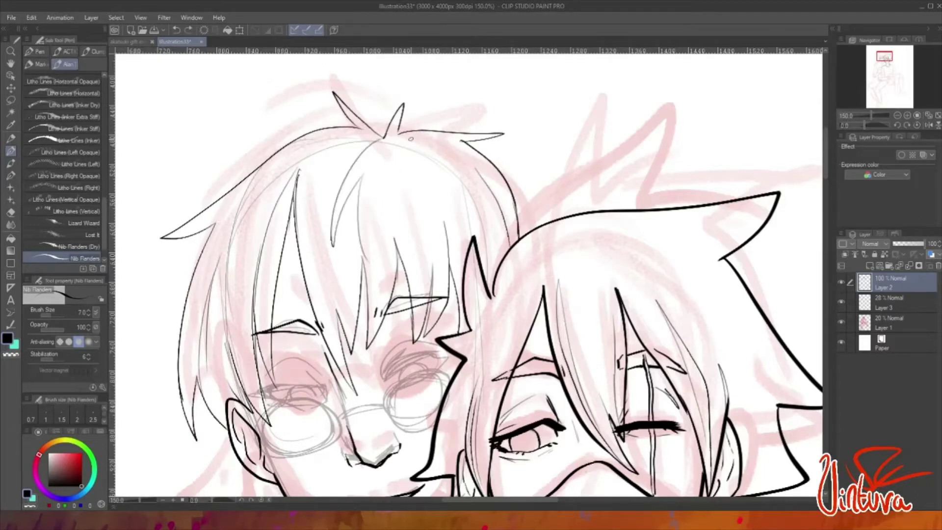
# - Ink the rear figure's round glasses, drawing both lens frames and the curved bridge over the nose
pyautogui.scroll(-5, 304, 372)
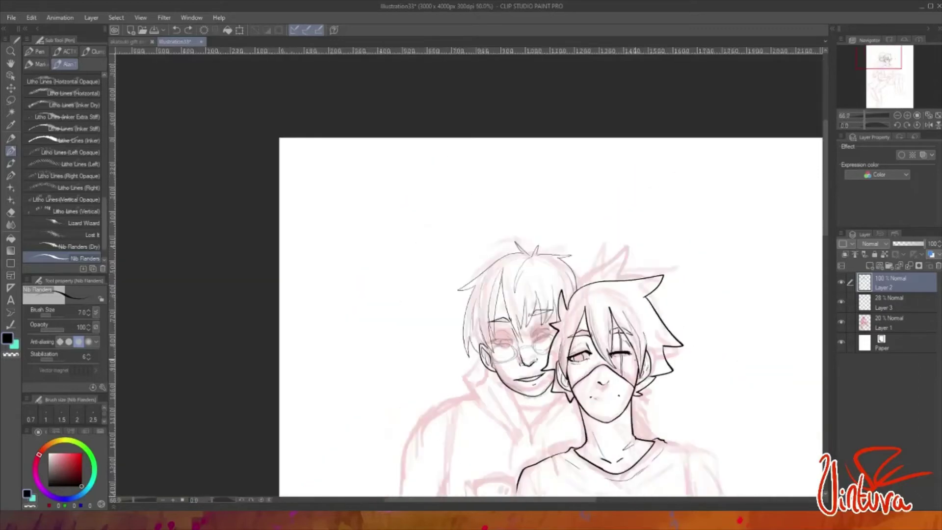
pyautogui.scroll(10, 304, 372)
pyautogui.moveTo(400, 376)
pyautogui.mouseDown()
pyautogui.moveTo(194, 464)
pyautogui.moveTo(549, 327)
pyautogui.mouseUp()
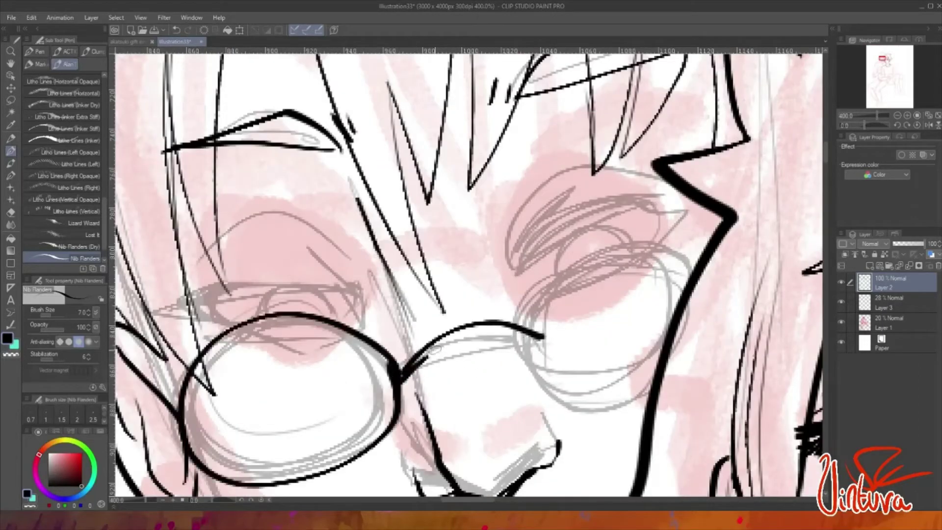
pyautogui.moveTo(412, 355); pyautogui.dragTo(552, 332)
pyautogui.moveTo(400, 373); pyautogui.dragTo(410, 405)
pyautogui.scroll(-5, 410, 405)
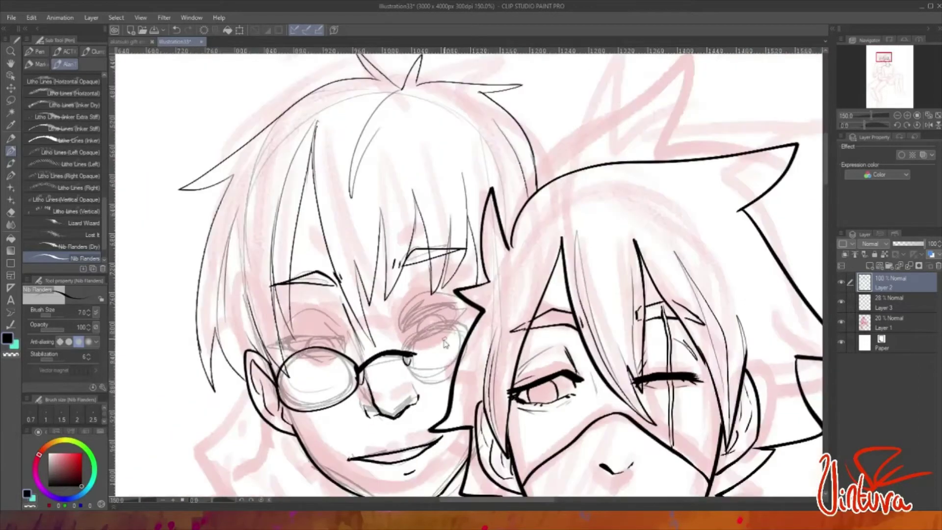
pyautogui.scroll(3, 396, 364)
pyautogui.moveTo(394, 366); pyautogui.dragTo(474, 319)
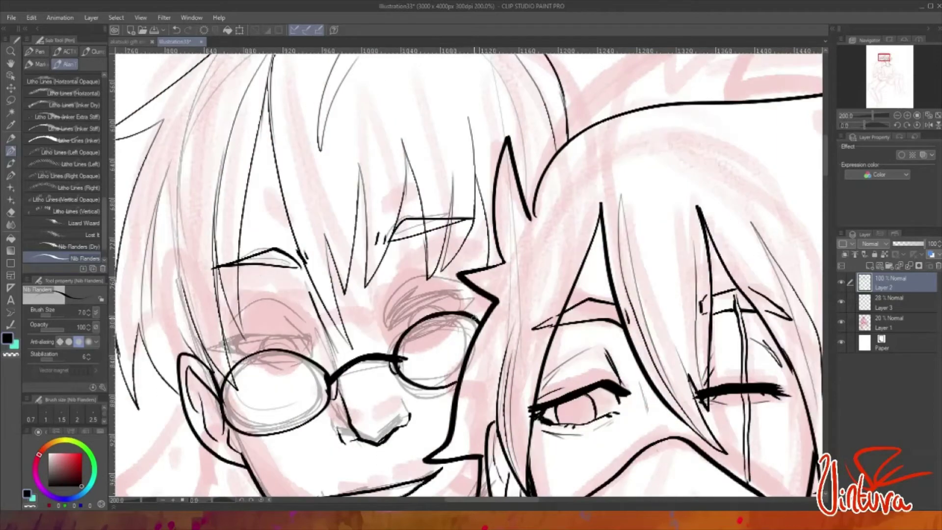
# - Fill both lenses of the glasses with solid black and paint over the unfilled gaps along their rims
pyautogui.click(10, 238)
pyautogui.click(275, 392)
pyautogui.click(436, 348)
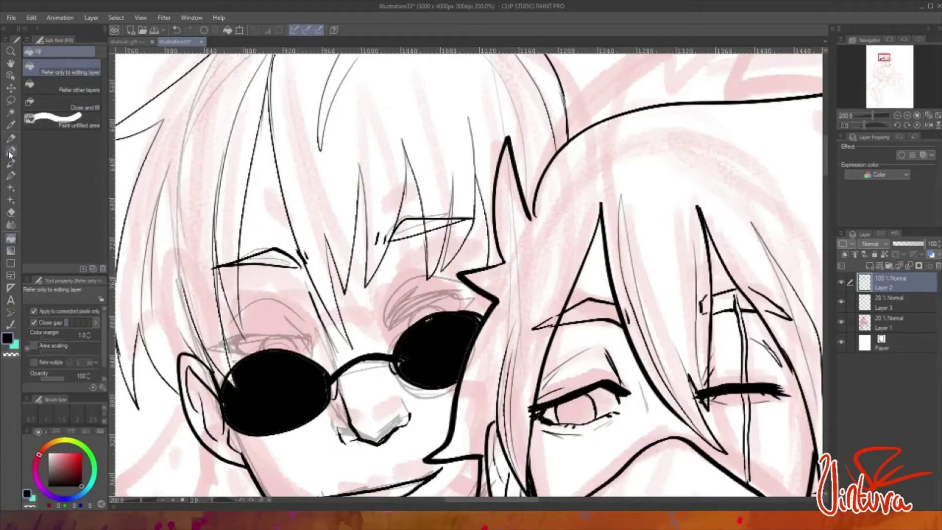
pyautogui.press('p')
pyautogui.click(228, 375)
pyautogui.scroll(3, 234, 381)
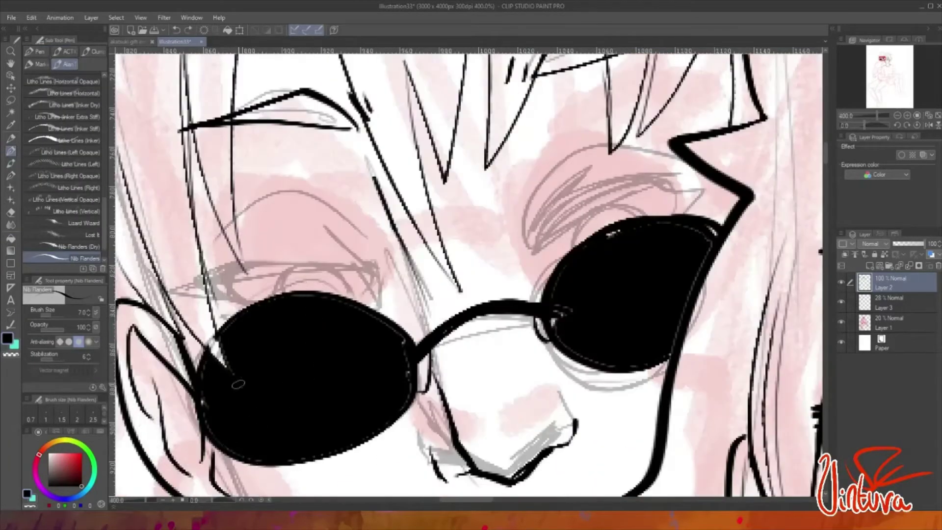
pyautogui.moveTo(398, 409); pyautogui.dragTo(358, 304)
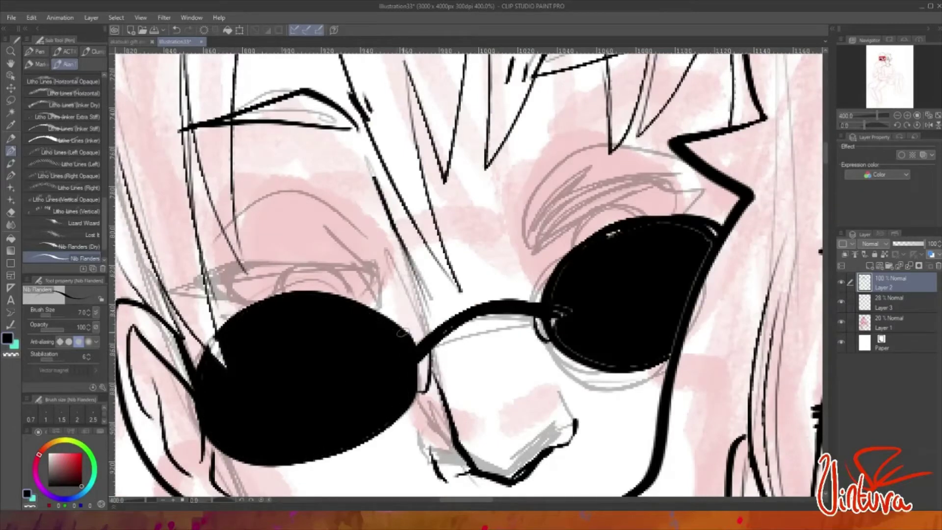
pyautogui.moveTo(295, 461); pyautogui.dragTo(373, 419)
pyautogui.moveTo(505, 327); pyautogui.dragTo(551, 314)
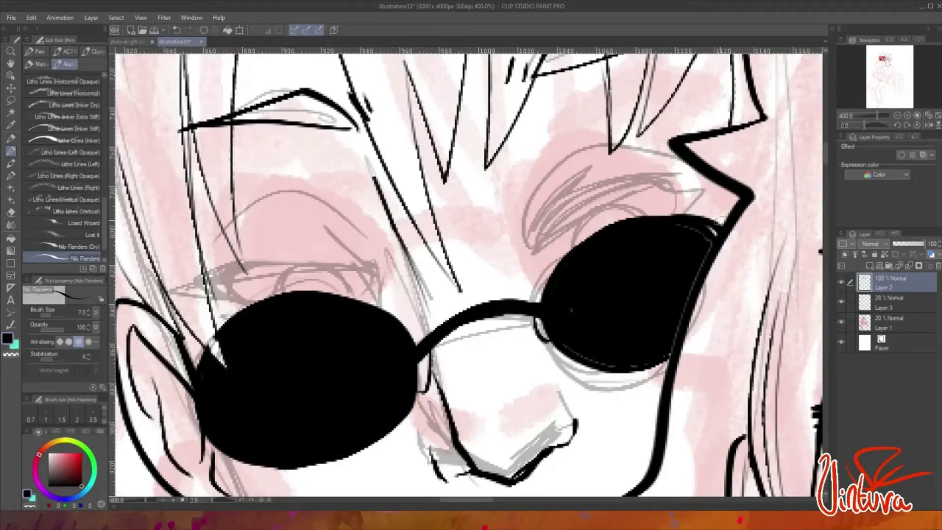
pyautogui.moveTo(715, 230); pyautogui.dragTo(549, 269)
pyautogui.moveTo(706, 250); pyautogui.dragTo(657, 351)
pyautogui.scroll(-5, 657, 351)
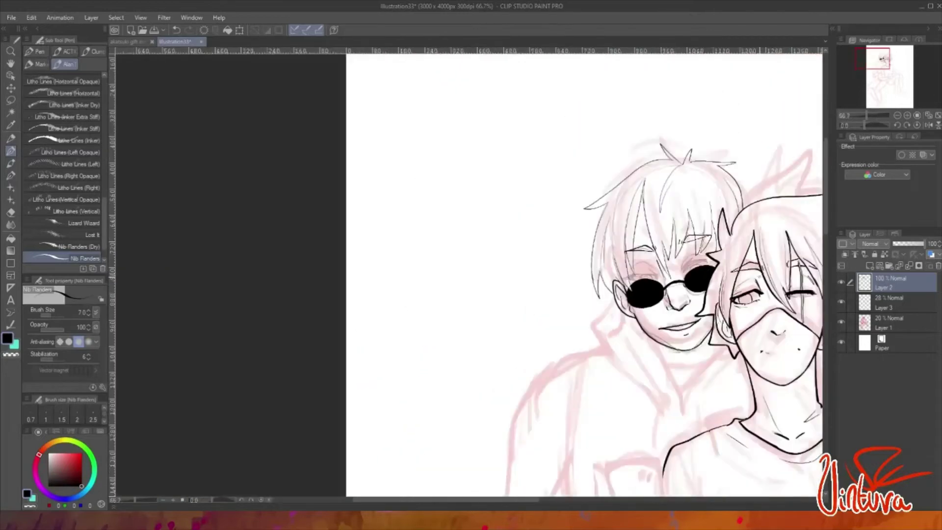
# - Ink the rear figure's eye farthest from the front figure above the dark lens, with upper lid, lashes and iris
pyautogui.scroll(6, 442, 319)
pyautogui.moveTo(294, 332)
pyautogui.mouseDown()
pyautogui.moveTo(522, 347)
pyautogui.moveTo(156, 401)
pyautogui.mouseUp()
pyautogui.moveTo(264, 436); pyautogui.dragTo(346, 351)
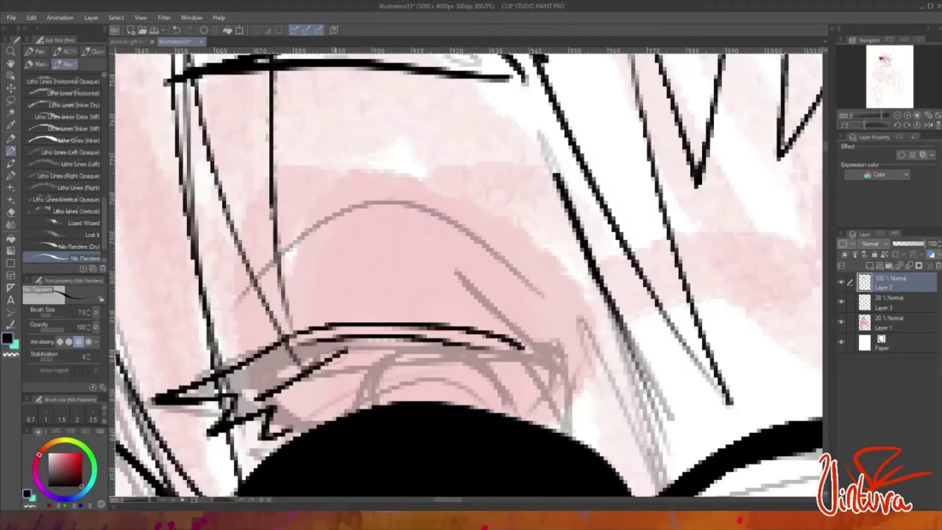
pyautogui.moveTo(275, 417); pyautogui.dragTo(388, 353)
pyautogui.moveTo(294, 431)
pyautogui.mouseDown()
pyautogui.moveTo(505, 355)
pyautogui.moveTo(584, 415)
pyautogui.mouseUp()
pyautogui.scroll(-4, 509, 355)
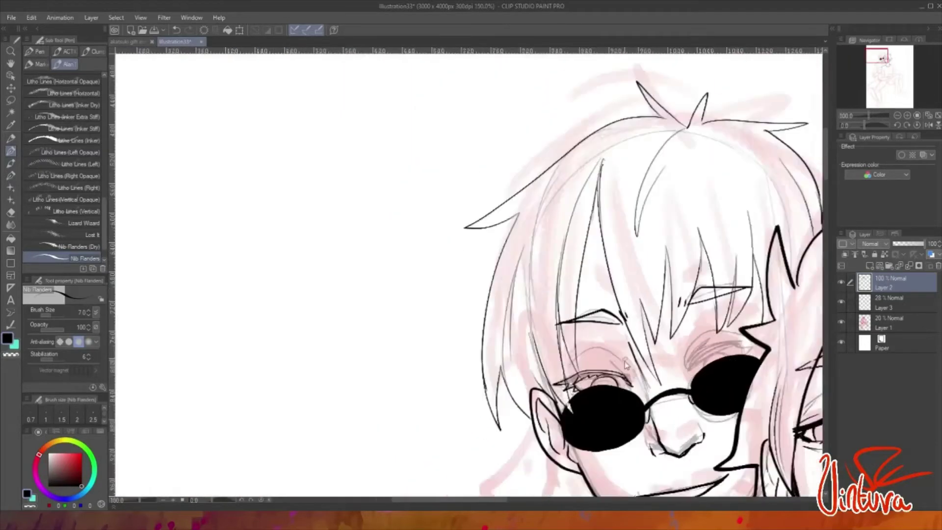
pyautogui.scroll(3, 509, 355)
pyautogui.scroll(-5, 490, 294)
# - Hide face sketch Layer 3 and thicken the long pointed fringe strands above the rear figure's outer eye
pyautogui.click(840, 301)
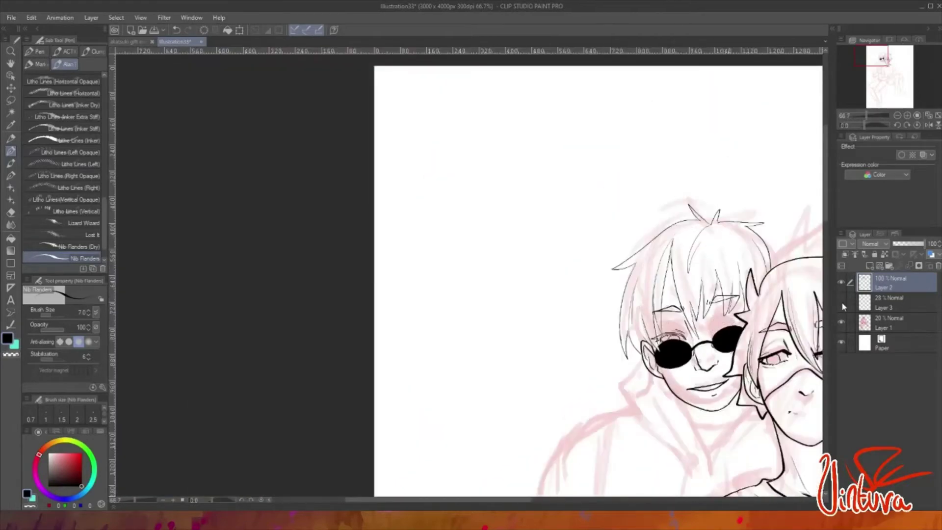
pyautogui.scroll(4, 491, 294)
pyautogui.moveTo(402, 142); pyautogui.dragTo(438, 312)
pyautogui.moveTo(402, 143); pyautogui.dragTo(370, 382)
pyautogui.moveTo(367, 290); pyautogui.dragTo(347, 426)
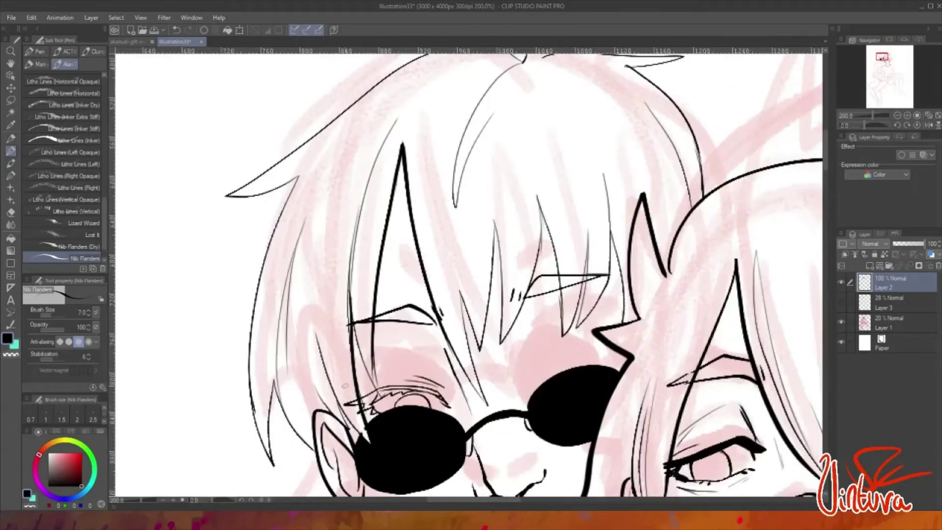
pyautogui.moveTo(360, 339); pyautogui.dragTo(316, 438)
pyautogui.hotkey('ctrl', 'z')
# - Thicken the rear figure's hair strands around the ear and the pointed lock ends beside it
pyautogui.moveTo(337, 401); pyautogui.dragTo(353, 441)
pyautogui.moveTo(308, 367); pyautogui.dragTo(334, 414)
pyautogui.moveTo(297, 432); pyautogui.dragTo(315, 452)
pyautogui.moveTo(272, 381); pyautogui.dragTo(274, 455)
pyautogui.moveTo(261, 432); pyautogui.dragTo(274, 465)
# - Thicken the flicked side lock and the outer side contour of the rear figure's hair
pyautogui.scroll(-3, 465, 275)
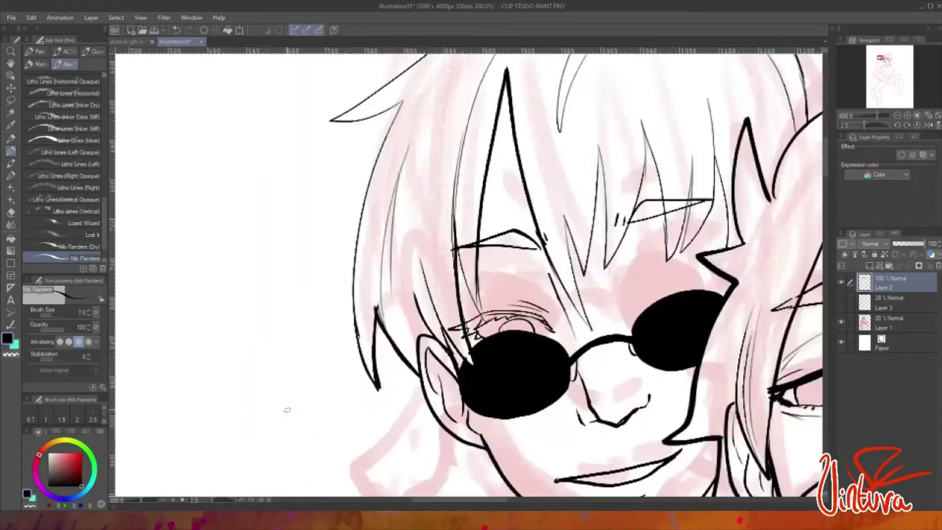
pyautogui.scroll(3, 466, 275)
pyautogui.moveTo(306, 194); pyautogui.dragTo(336, 198)
pyautogui.moveTo(378, 174); pyautogui.dragTo(346, 257)
pyautogui.scroll(-3, 442, 294)
pyautogui.scroll(2, 442, 294)
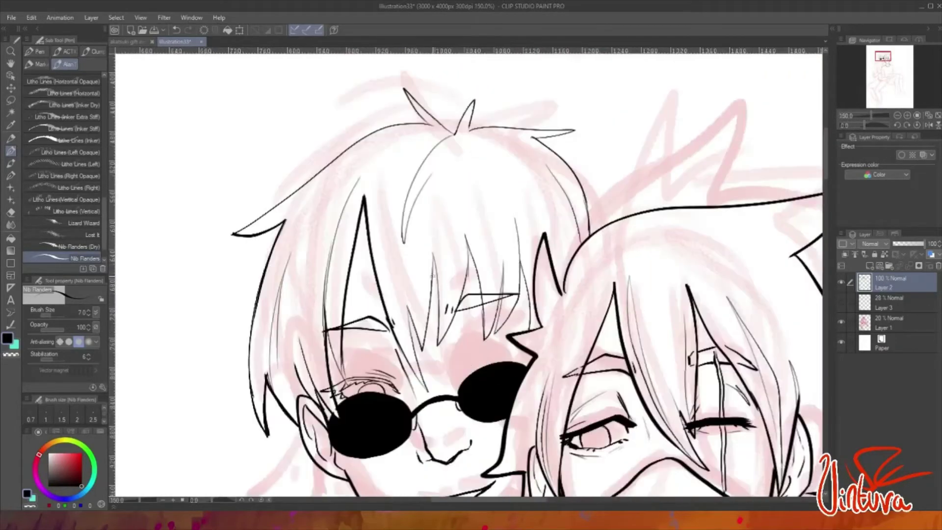
# - Thicken the zigzag of pointed fringe strands across the rear figure's forehead up to the front figure's hair
pyautogui.moveTo(407, 309); pyautogui.dragTo(422, 354)
pyautogui.moveTo(434, 254); pyautogui.dragTo(422, 352)
pyautogui.moveTo(435, 255); pyautogui.dragTo(438, 359)
pyautogui.moveTo(467, 243); pyautogui.dragTo(439, 358)
pyautogui.scroll(1, 451, 343)
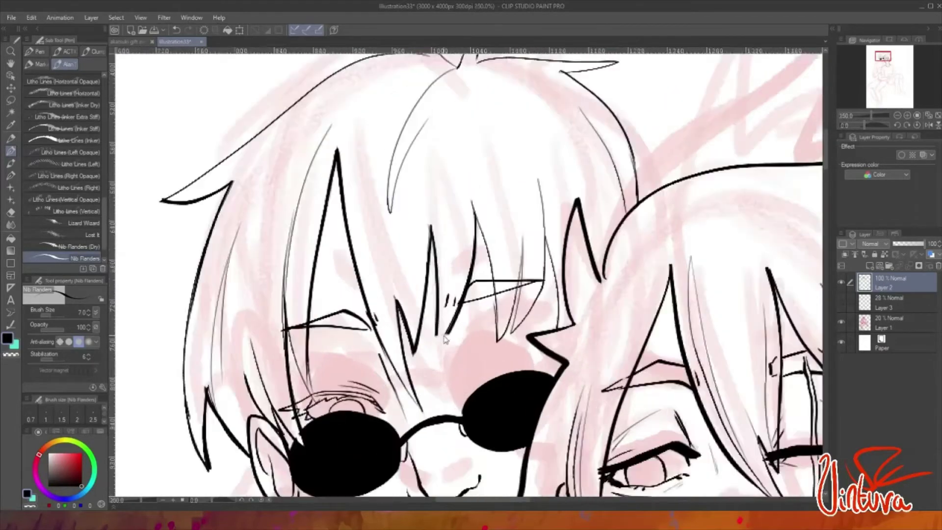
pyautogui.moveTo(449, 322); pyautogui.dragTo(434, 350)
pyautogui.moveTo(472, 201); pyautogui.dragTo(499, 339)
pyautogui.moveTo(520, 240); pyautogui.dragTo(498, 341)
pyautogui.moveTo(538, 180); pyautogui.dragTo(551, 319)
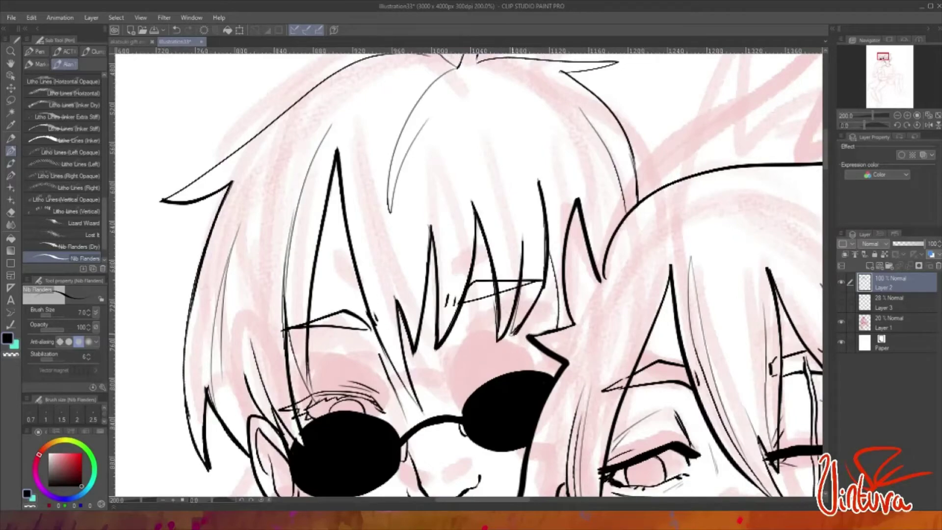
pyautogui.moveTo(550, 255); pyautogui.dragTo(564, 327)
pyautogui.scroll(-4, 491, 295)
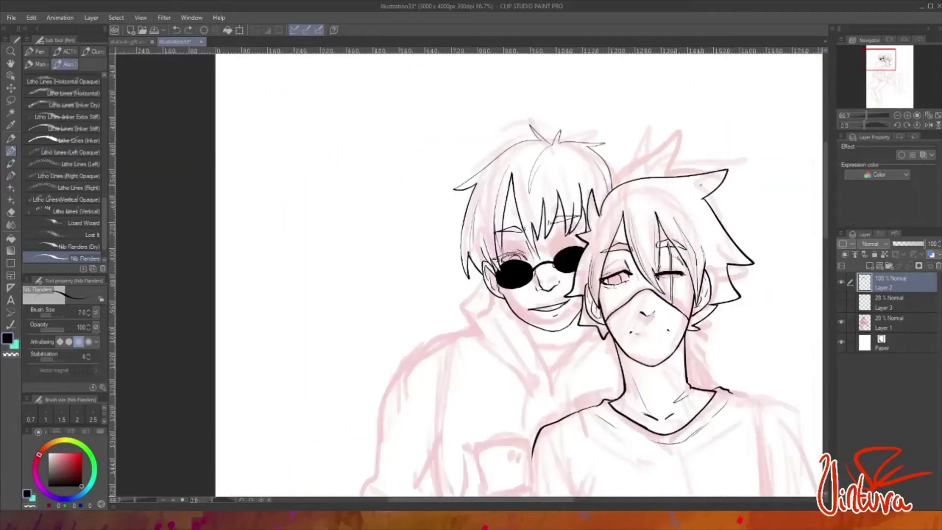
# - Thicken the crown tufts and the rear figure's hair outline down to where it meets the front figure's head
pyautogui.scroll(3, 441, 245)
pyautogui.scroll(1, 399, 181)
pyautogui.moveTo(412, 177)
pyautogui.mouseDown()
pyautogui.moveTo(556, 174)
pyautogui.moveTo(495, 189)
pyautogui.moveTo(595, 301)
pyautogui.mouseUp()
pyautogui.moveTo(324, 123)
pyautogui.mouseDown()
pyautogui.moveTo(392, 184)
pyautogui.moveTo(360, 170)
pyautogui.mouseUp()
pyautogui.hotkey('ctrl', 'z')
pyautogui.hotkey('ctrl', 'z')
pyautogui.hotkey('ctrl', 'z')
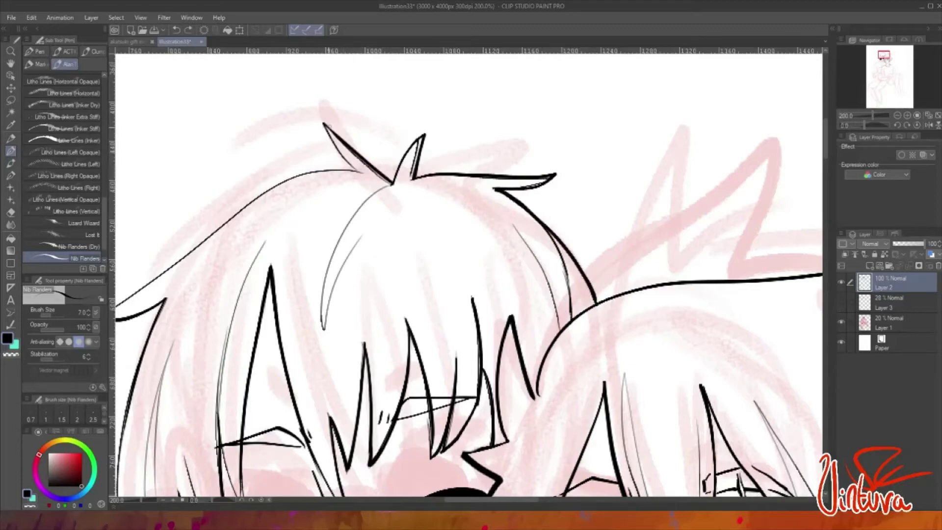
pyautogui.scroll(-5, 466, 274)
# - Remove the fringe strands and both eyebrows from the rear figure's forehead
pyautogui.press('m')
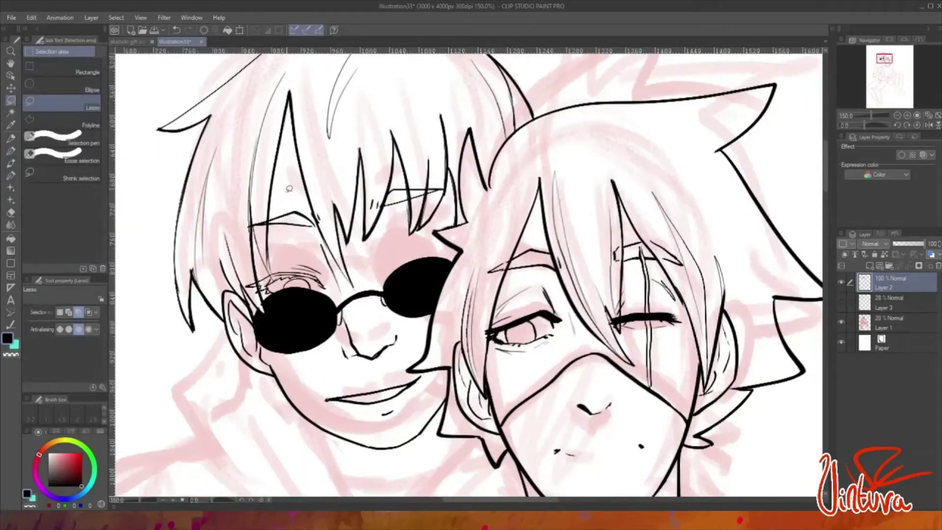
pyautogui.scroll(1, 245, 231)
pyautogui.hotkey('ctrl', 'z')
pyautogui.hotkey('ctrl', 'z')
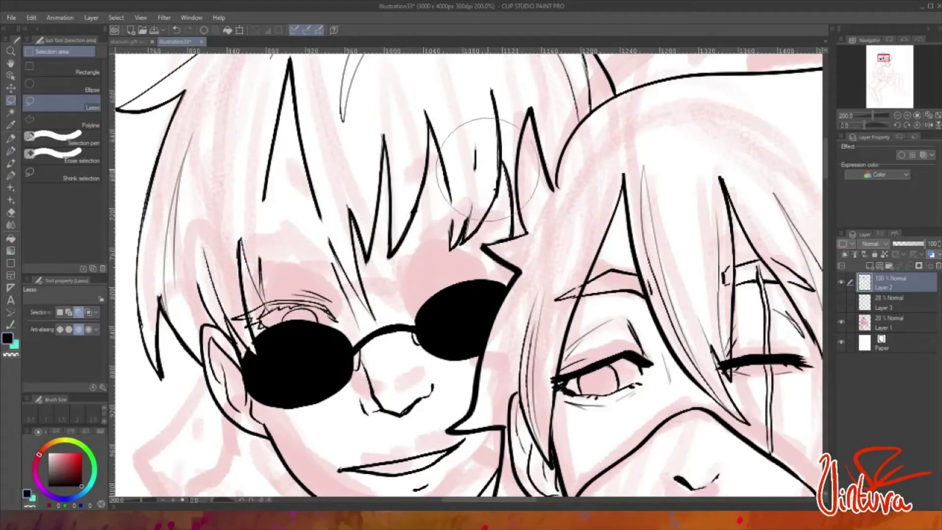
pyautogui.hotkey('ctrl', 'z')
pyautogui.hotkey('ctrl', 'z')
pyautogui.hotkey('ctrl', 'z')
pyautogui.scroll(-2, 344, 166)
pyautogui.scroll(2, 330, 246)
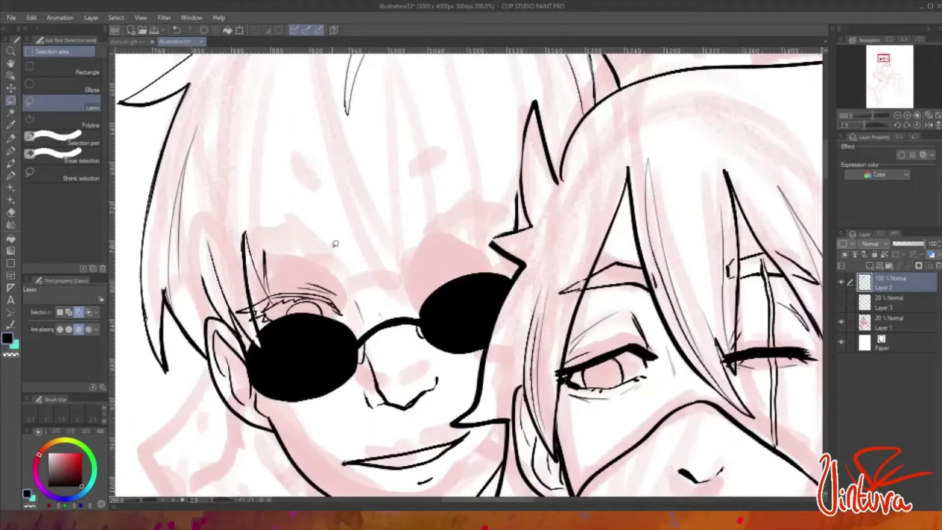
# - Redraw both of the rear figure's eyebrows as thin, angular outlines above the glasses
pyautogui.press('p')
pyautogui.moveTo(245, 233); pyautogui.dragTo(246, 248)
pyautogui.scroll(-1, 434, 193)
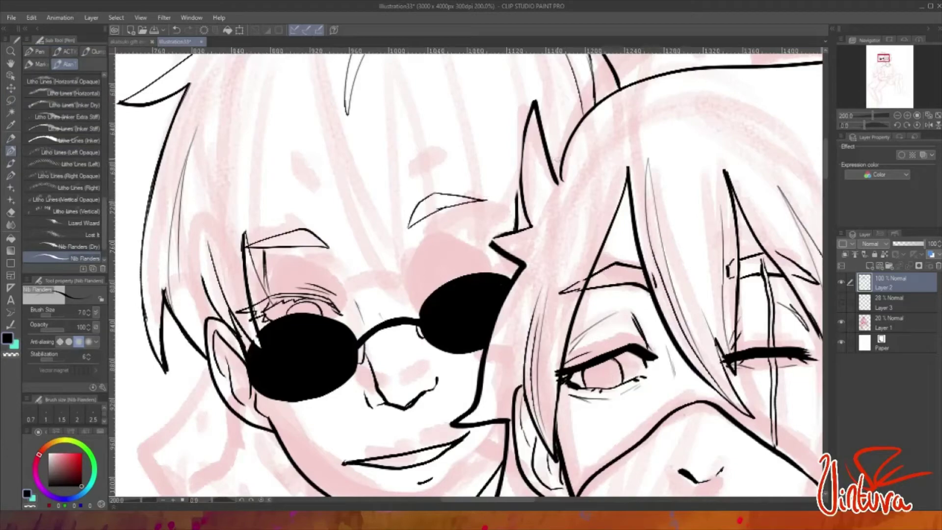
pyautogui.scroll(-1, 327, 147)
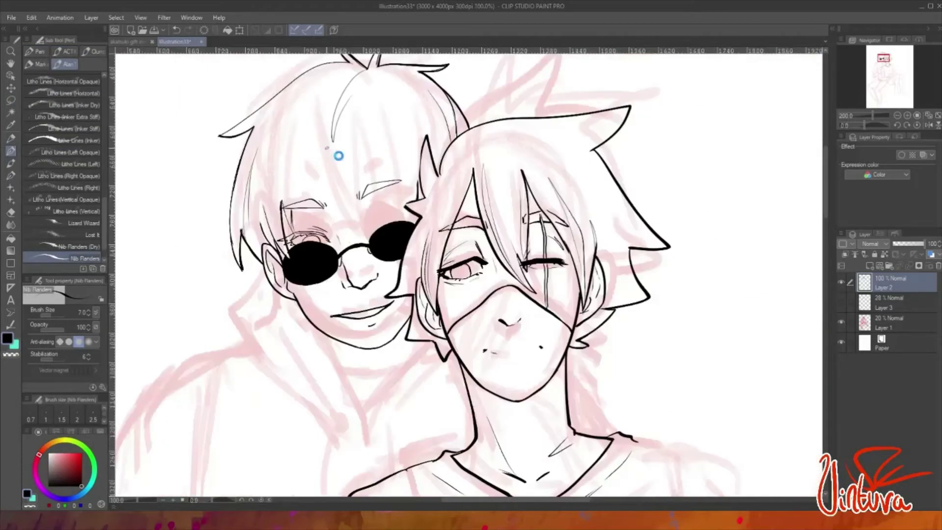
# - Show face sketch Layer 3 and ink the upper lid and lashes of the rear figure's eye nearest the front figure
pyautogui.scroll(4, 353, 221)
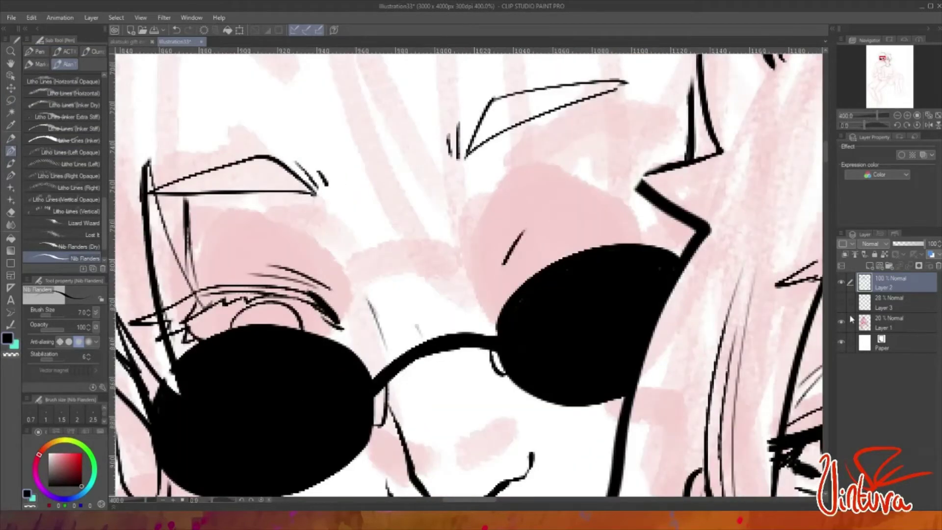
pyautogui.click(841, 302)
pyautogui.moveTo(510, 253); pyautogui.dragTo(601, 216)
pyautogui.moveTo(488, 282)
pyautogui.mouseDown()
pyautogui.moveTo(582, 231)
pyautogui.moveTo(684, 229)
pyautogui.mouseUp()
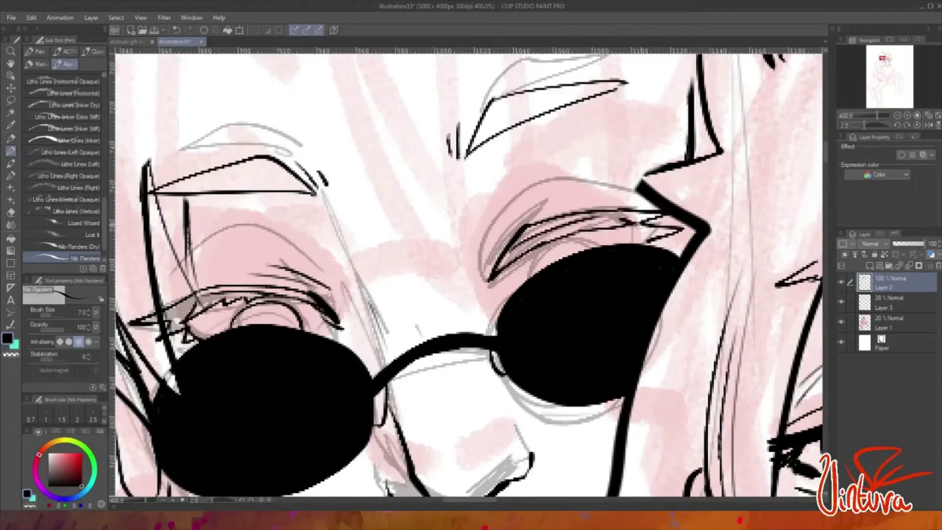
pyautogui.scroll(-2, 603, 251)
pyautogui.scroll(1, 539, 235)
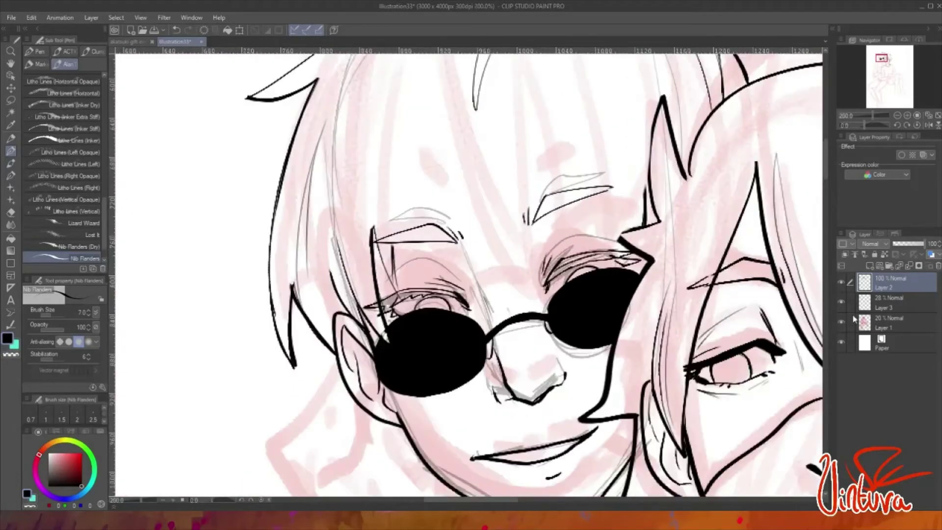
# - Hide sketch Layer 3 and ink pointed fringe strands over the centre of the rear figure's forehead and inner eyebrow
pyautogui.click(841, 301)
pyautogui.scroll(1, 527, 219)
pyautogui.scroll(-1, 527, 219)
pyautogui.moveTo(483, 306); pyautogui.dragTo(466, 395)
pyautogui.moveTo(483, 307); pyautogui.dragTo(532, 383)
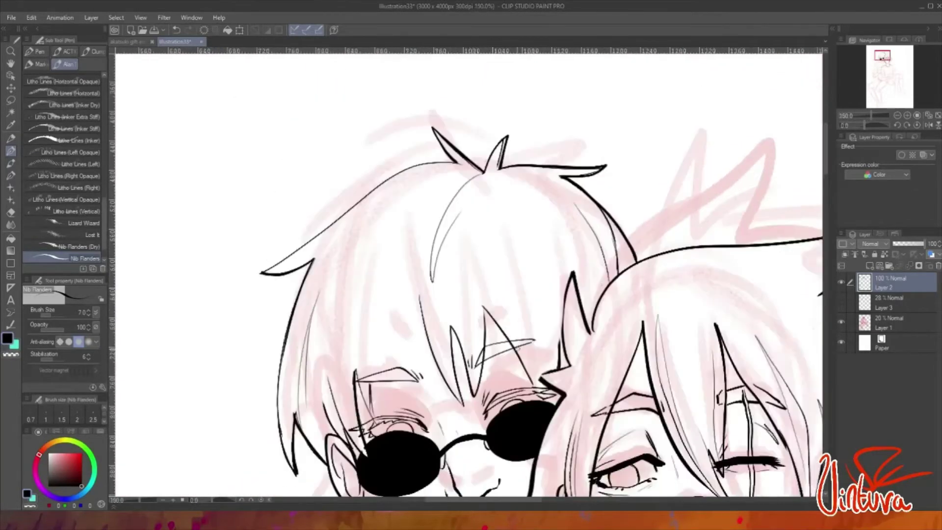
pyautogui.moveTo(554, 292); pyautogui.dragTo(534, 382)
pyautogui.moveTo(522, 344); pyautogui.dragTo(569, 350)
pyautogui.scroll(1, 571, 352)
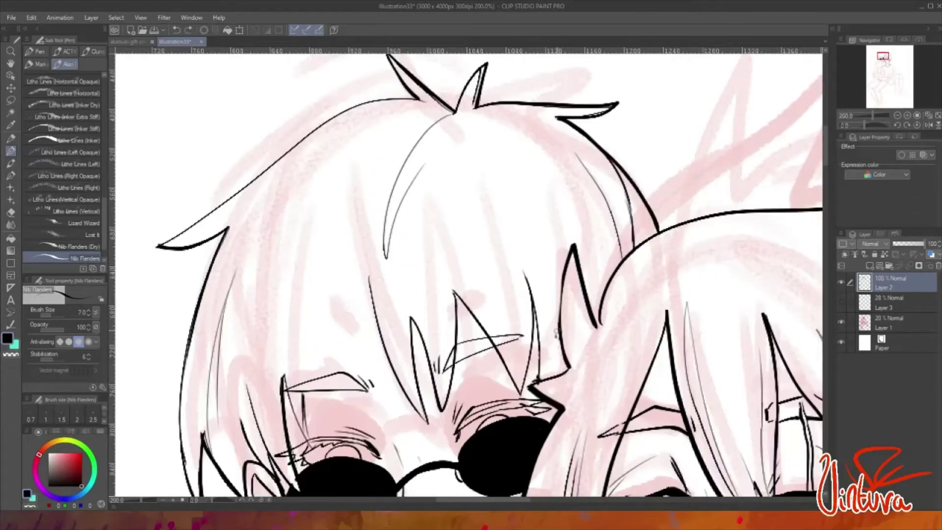
# - Ink fringe strands over the rear figure's other eyebrow and thin flow lines from the crown and along the hair's side
pyautogui.moveTo(303, 351); pyautogui.dragTo(304, 439)
pyautogui.moveTo(339, 302); pyautogui.dragTo(371, 434)
pyautogui.moveTo(346, 319); pyautogui.dragTo(408, 425)
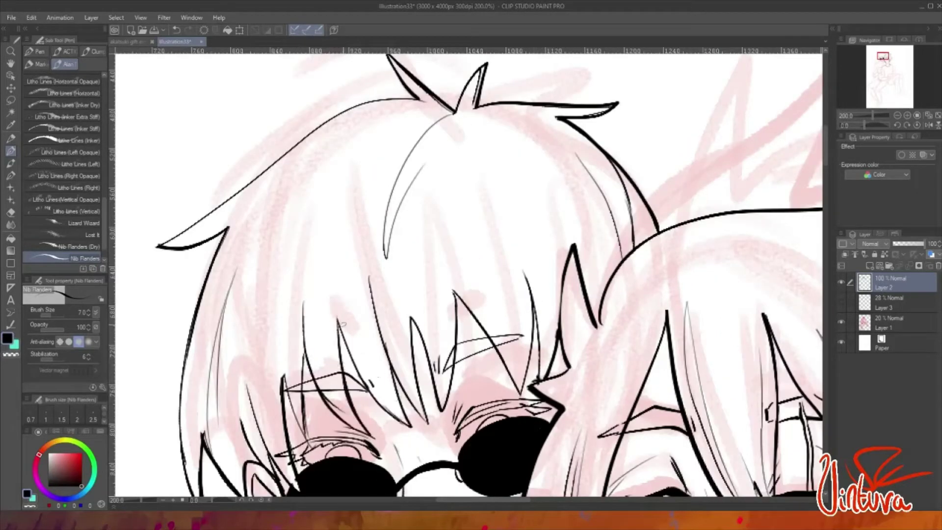
pyautogui.moveTo(343, 221); pyautogui.dragTo(338, 336)
pyautogui.moveTo(275, 204)
pyautogui.mouseDown()
pyautogui.moveTo(215, 366)
pyautogui.moveTo(234, 427)
pyautogui.mouseUp()
pyautogui.scroll(-2, 255, 289)
pyautogui.moveTo(496, 150); pyautogui.dragTo(437, 265)
pyautogui.moveTo(458, 184); pyautogui.dragTo(430, 298)
pyautogui.scroll(-1, 443, 274)
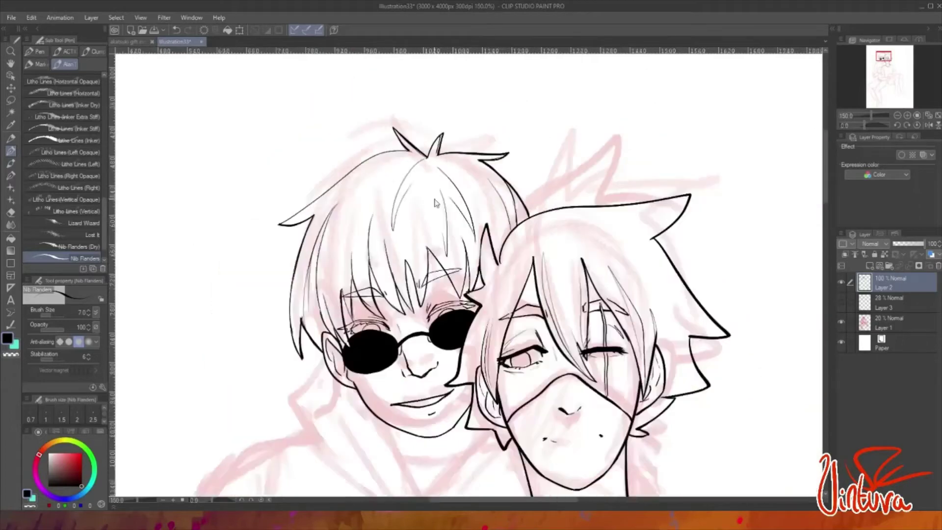
# - Try copying a lassoed part of the line art to a new layer and placing the rear face over the front figure's
pyautogui.scroll(-3, 566, 426)
pyautogui.scroll(2, 565, 425)
pyautogui.press('m')
pyautogui.moveTo(532, 115)
pyautogui.mouseDown()
pyautogui.moveTo(392, 67)
pyautogui.moveTo(471, 204)
pyautogui.moveTo(542, 94)
pyautogui.mouseUp()
pyautogui.hotkey('ctrl', 'c')
pyautogui.hotkey('ctrl', 'v')
pyautogui.hotkey('ctrl', 't')
pyautogui.moveTo(441, 196); pyautogui.dragTo(550, 230)
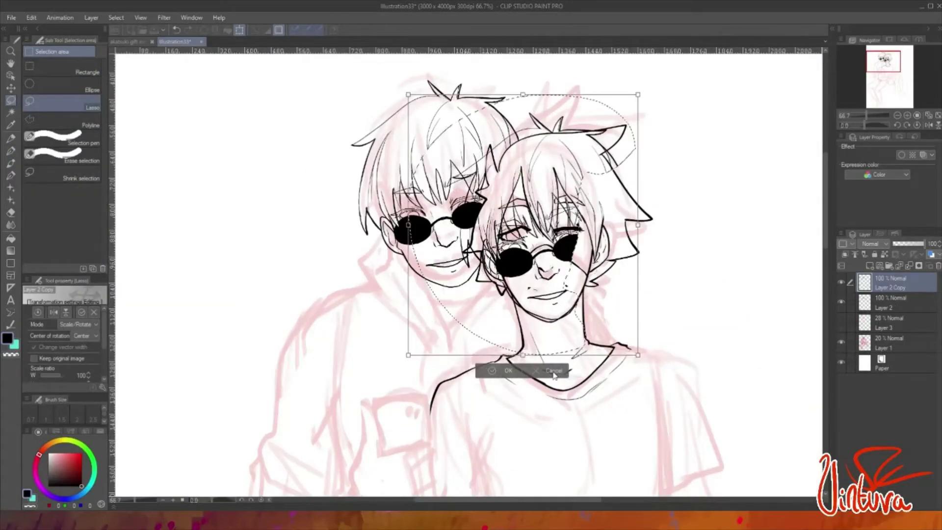
pyautogui.press('Escape')
pyautogui.hotkey('ctrl', 'd')
# - Ink the rear figure's hood and V-shaped neck opening, with small drawstring eyelets at its lower edge
pyautogui.press('p')
pyautogui.scroll(1, 475, 336)
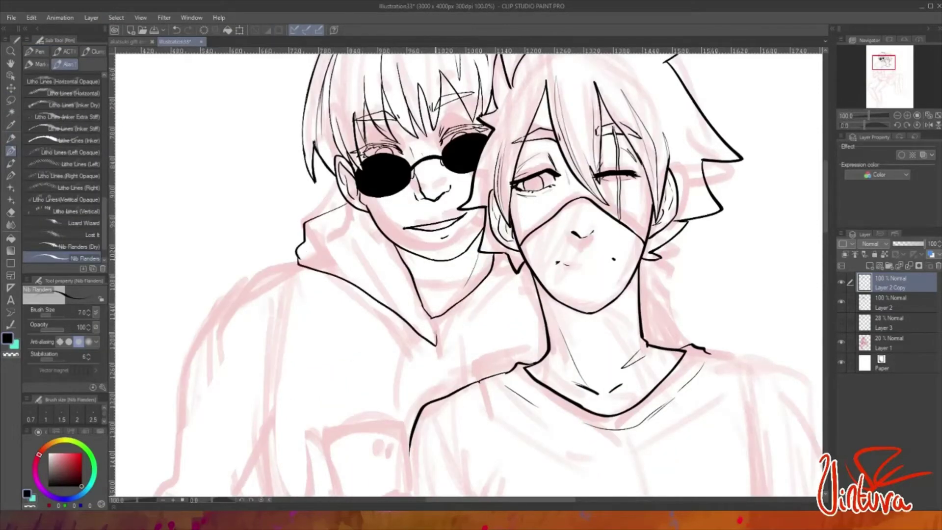
pyautogui.scroll(-1, 500, 191)
pyautogui.scroll(1, 508, 230)
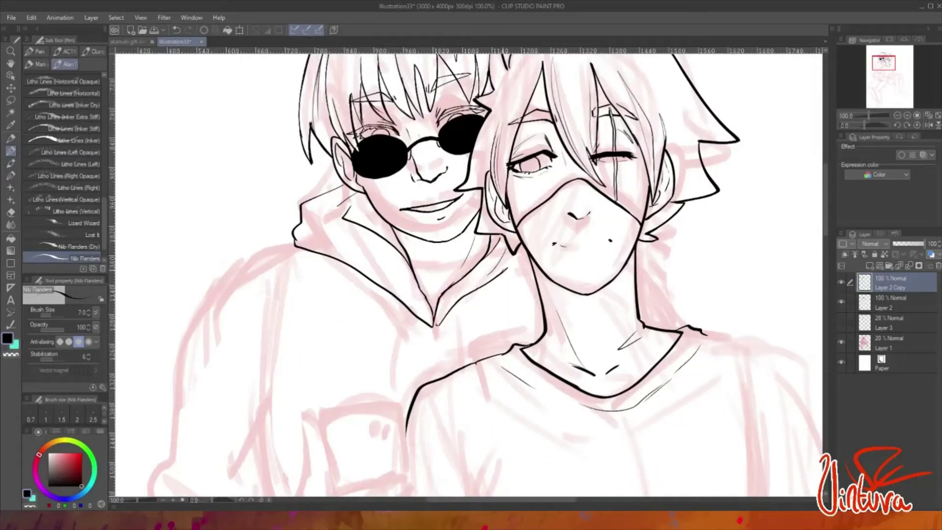
pyautogui.scroll(1, 388, 309)
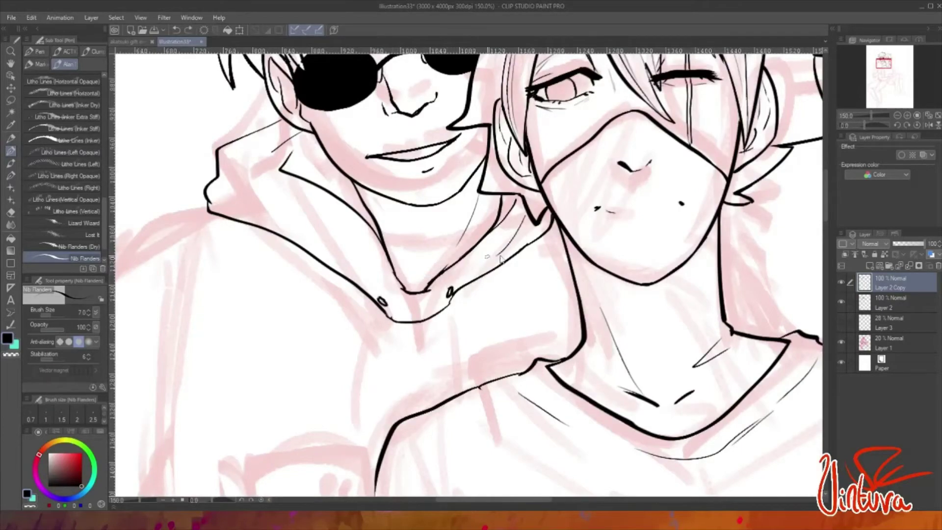
# - Ink the rear figure's shoulder, both edges of the upper sleeve, and the two hanging hoodie drawstrings
pyautogui.scroll(-4, 500, 258)
pyautogui.scroll(2, 500, 259)
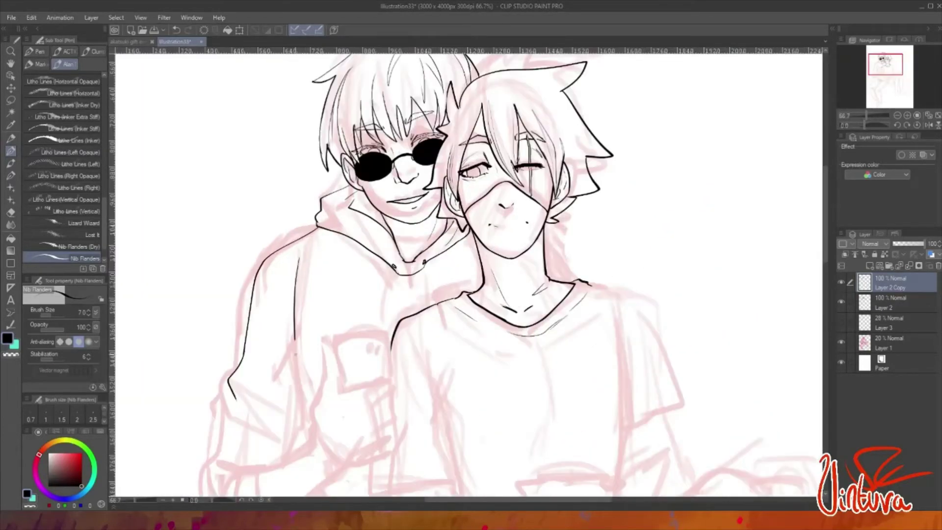
pyautogui.scroll(1, 369, 323)
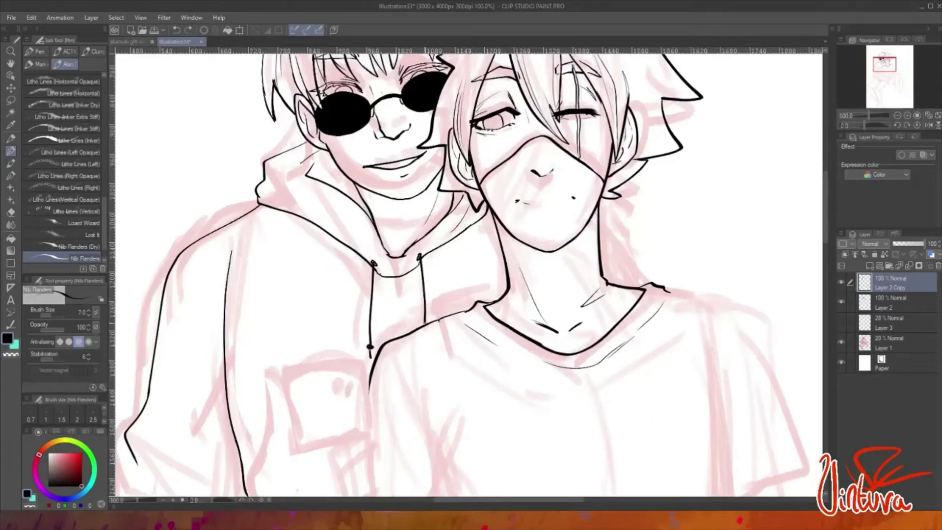
pyautogui.scroll(-4, 370, 347)
pyautogui.scroll(4, 370, 347)
pyautogui.hotkey('ctrl', 'z')
pyautogui.moveTo(379, 226); pyautogui.dragTo(370, 337)
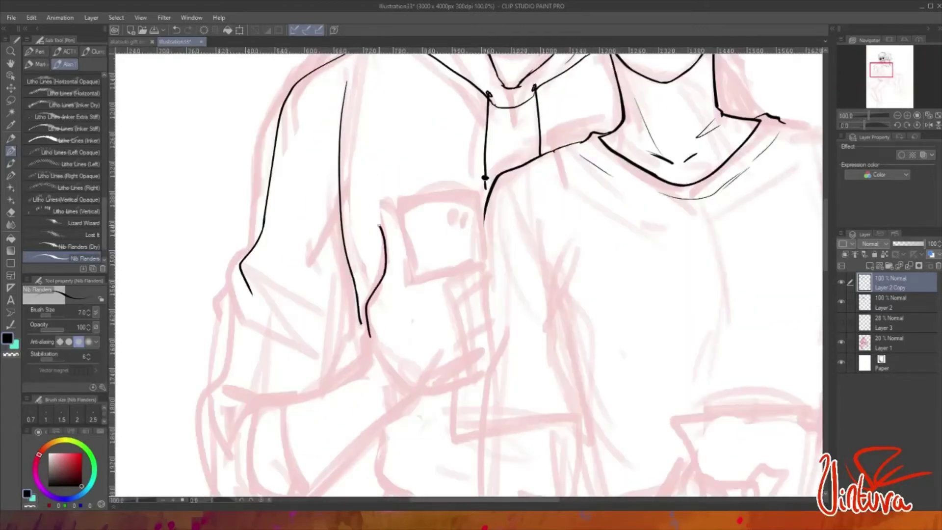
pyautogui.hotkey('ctrl', 'z')
pyautogui.moveTo(407, 279); pyautogui.dragTo(387, 226)
pyautogui.hotkey('ctrl', 'z')
pyautogui.moveTo(406, 279); pyautogui.dragTo(365, 349)
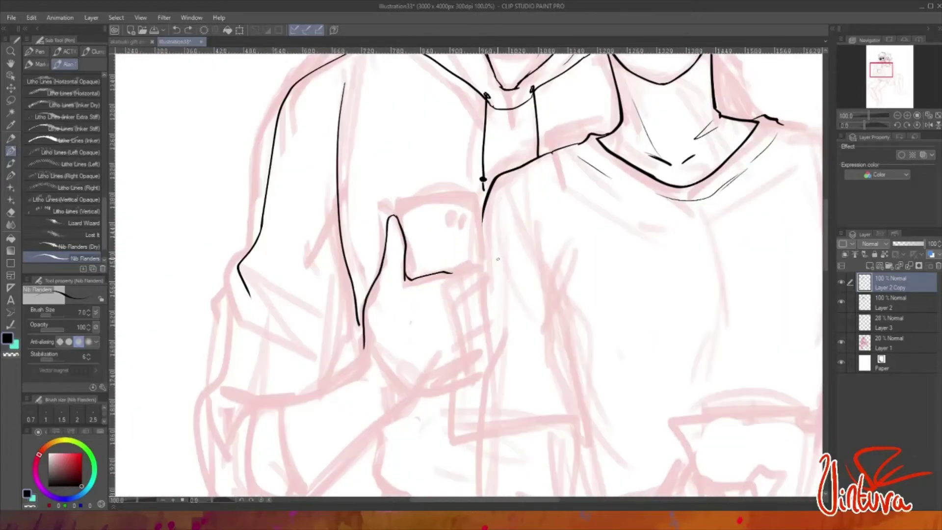
pyautogui.hotkey('ctrl', 'z')
# - Ink the phone's outline and two round camera lenses, erasing the front figure's shoulder line where it overlaps the phone
pyautogui.moveTo(389, 215); pyautogui.dragTo(406, 323)
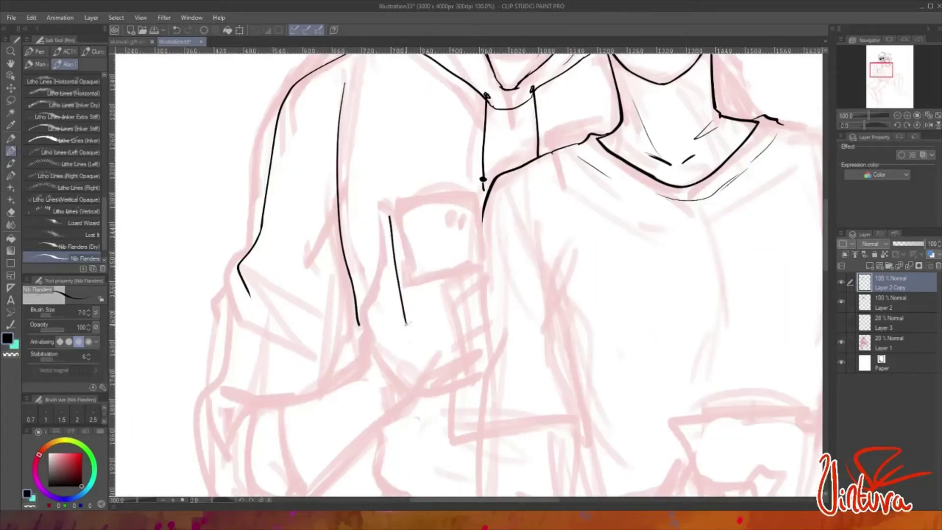
pyautogui.moveTo(389, 214); pyautogui.dragTo(483, 205)
pyautogui.moveTo(485, 206); pyautogui.dragTo(495, 309)
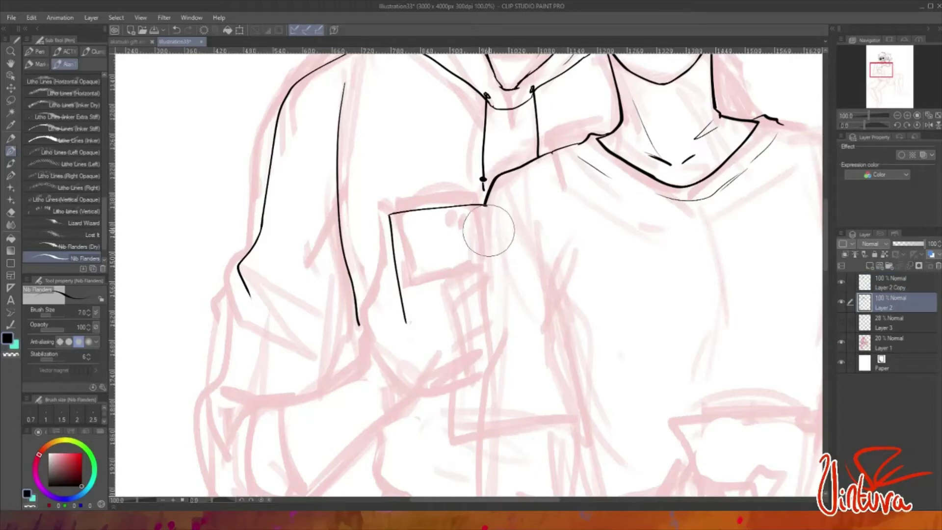
pyautogui.moveTo(485, 206); pyautogui.dragTo(496, 324)
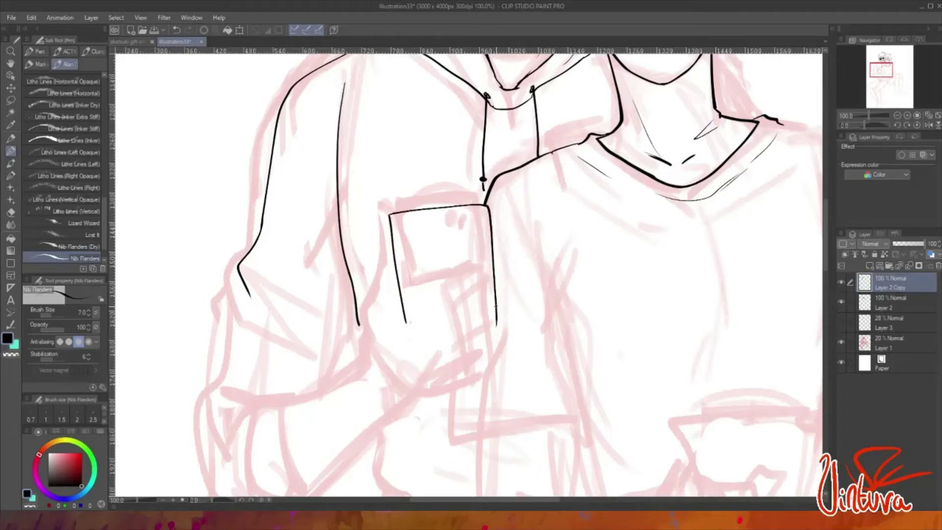
pyautogui.scroll(2, 387, 211)
pyautogui.scroll(-1, 392, 211)
pyautogui.moveTo(496, 222); pyautogui.dragTo(517, 235)
pyautogui.moveTo(447, 410); pyautogui.dragTo(467, 346)
# - Ink a short wrist contour and the rear figure's thumb gripping the near edge of the phone
pyautogui.moveTo(383, 352); pyautogui.dragTo(366, 378)
pyautogui.moveTo(382, 351); pyautogui.dragTo(406, 222)
pyautogui.hotkey('ctrl', 'z')
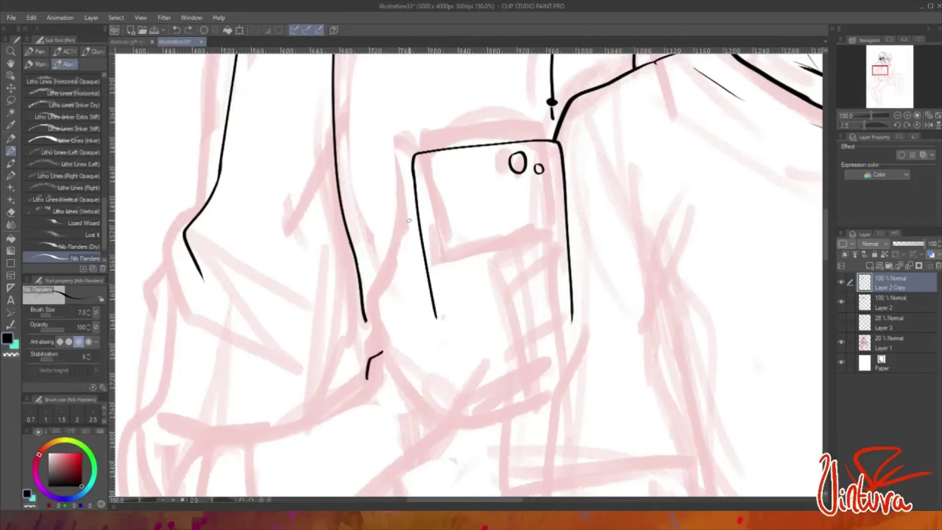
pyautogui.moveTo(394, 336); pyautogui.dragTo(404, 207)
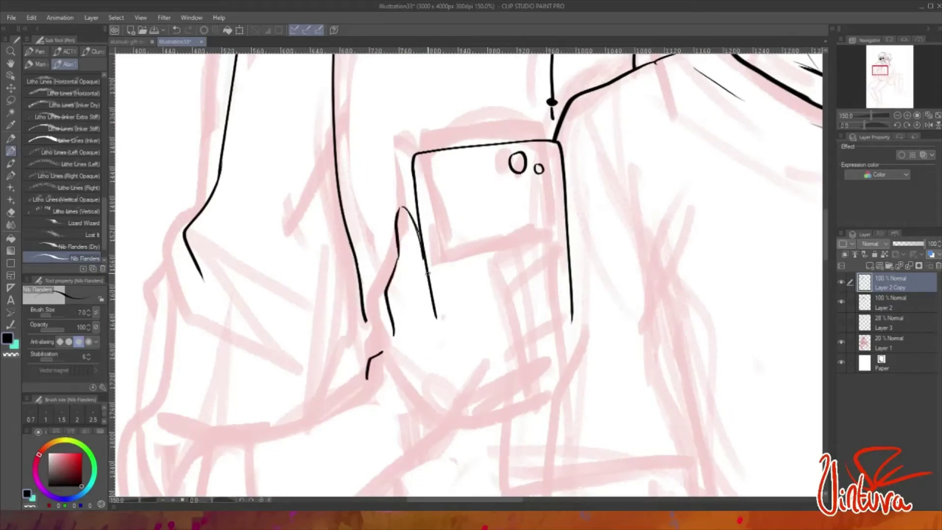
pyautogui.hotkey('ctrl', 'z')
pyautogui.hotkey('ctrl', 'z')
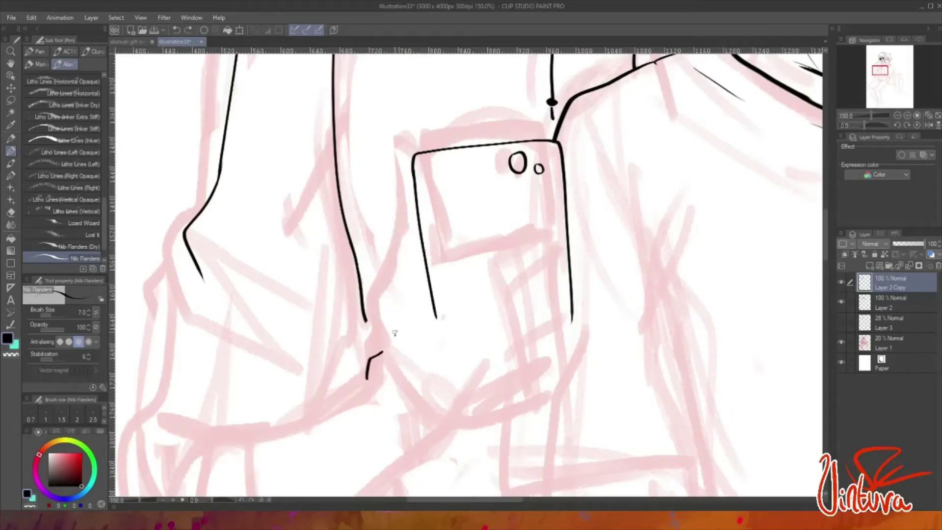
pyautogui.moveTo(395, 333); pyautogui.dragTo(427, 255)
pyautogui.hotkey('ctrl', 'z')
pyautogui.moveTo(395, 336)
pyautogui.mouseDown()
pyautogui.moveTo(432, 273)
pyautogui.moveTo(440, 314)
pyautogui.mouseUp()
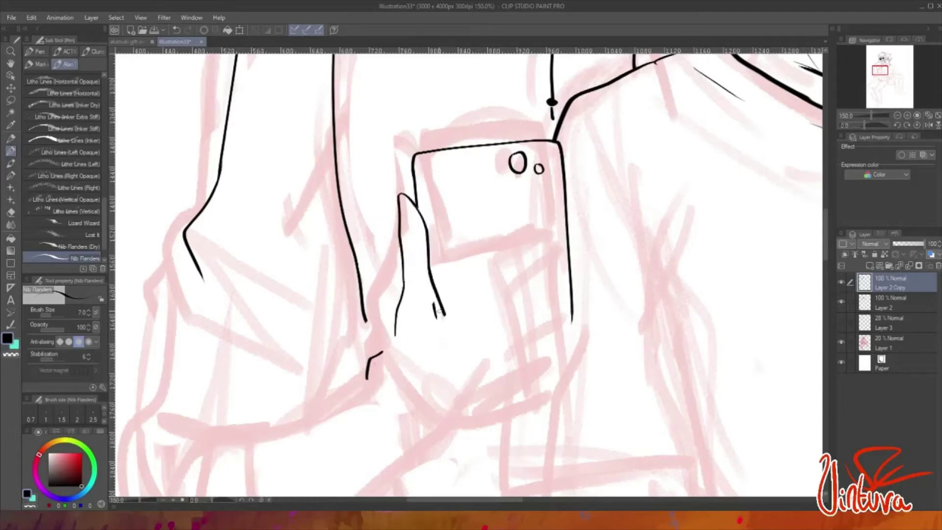
pyautogui.hotkey('ctrl', 'z')
# - Ink the web of the hand across the phone and the index finger wrapping its far edge
pyautogui.moveTo(427, 256)
pyautogui.mouseDown()
pyautogui.moveTo(443, 286)
pyautogui.moveTo(540, 210)
pyautogui.moveTo(575, 196)
pyautogui.moveTo(542, 260)
pyautogui.moveTo(505, 302)
pyautogui.mouseUp()
pyautogui.hotkey('ctrl', 'z')
pyautogui.hotkey('ctrl', 'z')
pyautogui.moveTo(539, 265); pyautogui.dragTo(505, 300)
pyautogui.scroll(-3, 505, 300)
pyautogui.moveTo(564, 226); pyautogui.dragTo(557, 270)
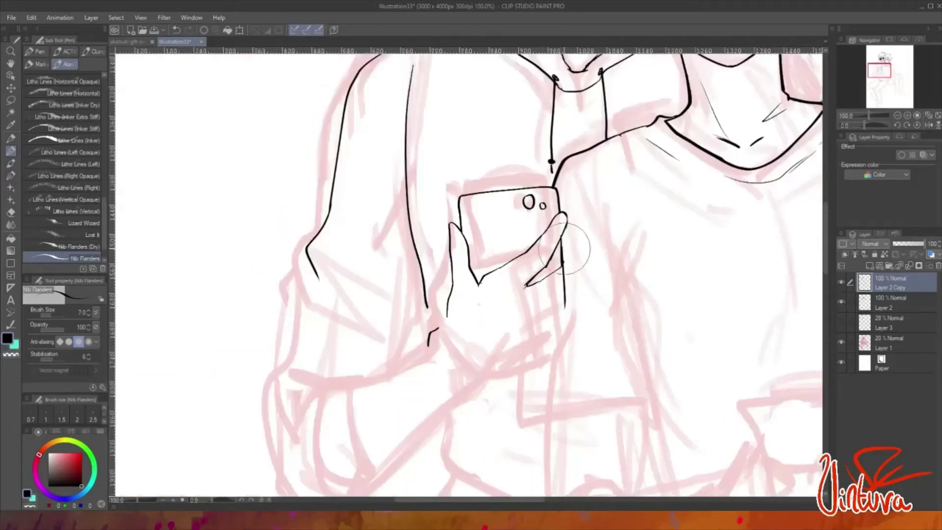
# - Ink the next finger curled below the index finger on the phone's far edge
pyautogui.scroll(3, 557, 270)
pyautogui.moveTo(557, 235)
pyautogui.mouseDown()
pyautogui.moveTo(563, 275)
pyautogui.moveTo(543, 334)
pyautogui.moveTo(489, 414)
pyautogui.mouseUp()
pyautogui.click(563, 333)
pyautogui.scroll(-3, 568, 309)
pyautogui.click(569, 294)
pyautogui.scroll(3, 559, 299)
pyautogui.hotkey('ctrl', 'z')
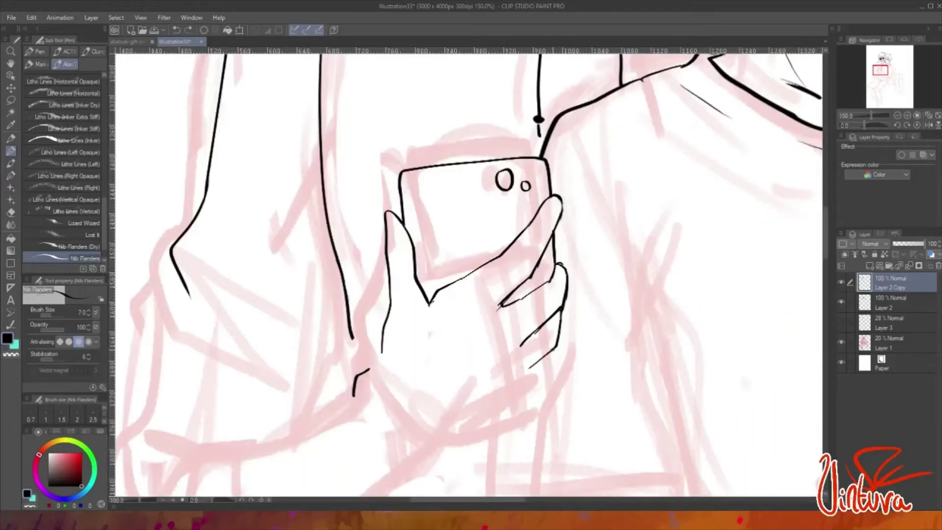
# - Ink the lowest finger and the underside of the phone hand down towards the wrist
pyautogui.moveTo(556, 348); pyautogui.dragTo(490, 416)
pyautogui.scroll(-3, 490, 416)
pyautogui.scroll(3, 505, 350)
pyautogui.moveTo(483, 362); pyautogui.dragTo(451, 393)
pyautogui.hotkey('ctrl', 'z')
pyautogui.hotkey('ctrl', 'z')
pyautogui.moveTo(531, 350); pyautogui.dragTo(465, 378)
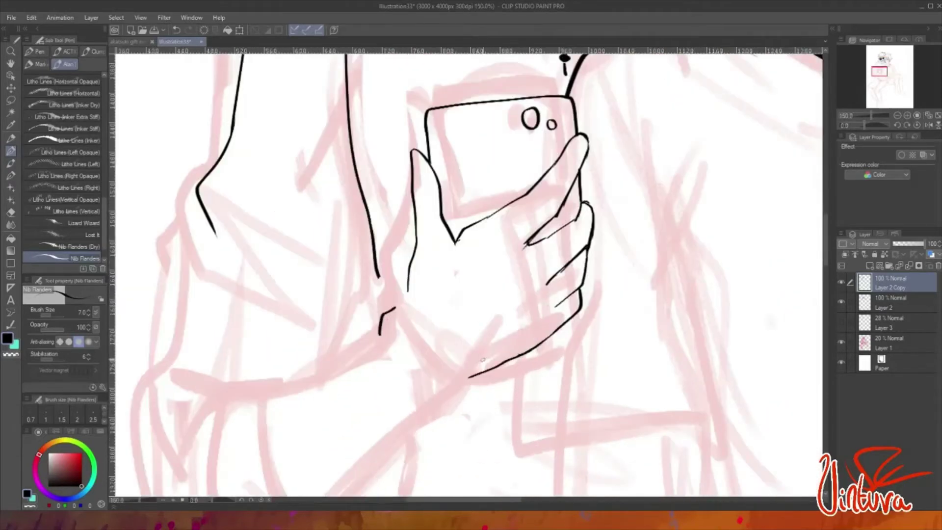
pyautogui.hotkey('ctrl', 'z')
# - Ink the upper and lower edges of the rear figure's forearm from the wrist to the sleeve cuff
pyautogui.moveTo(408, 285)
pyautogui.mouseDown()
pyautogui.moveTo(400, 309)
pyautogui.moveTo(243, 407)
pyautogui.mouseUp()
pyautogui.moveTo(465, 378); pyautogui.dragTo(434, 413)
pyautogui.scroll(-3, 461, 392)
pyautogui.scroll(1, 461, 392)
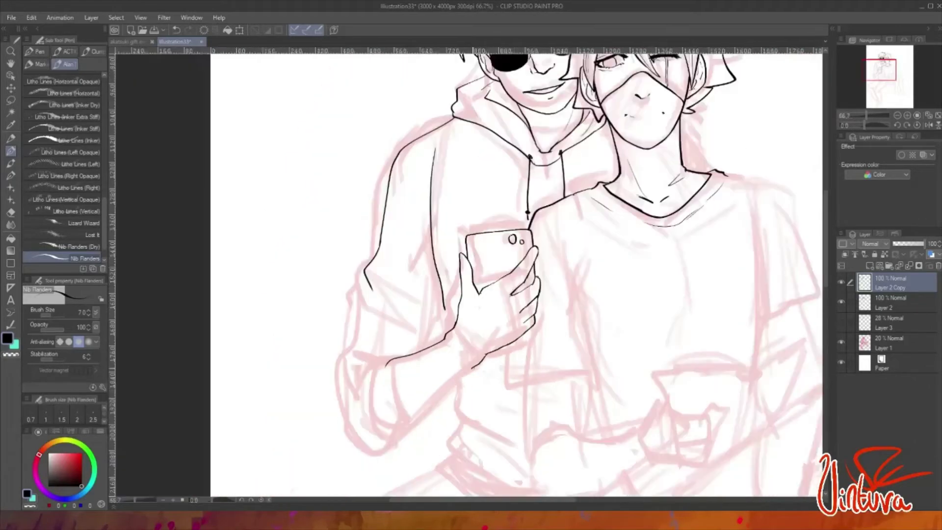
pyautogui.moveTo(475, 365); pyautogui.dragTo(376, 455)
pyautogui.scroll(2, 427, 407)
pyautogui.scroll(1, 623, 310)
# - Hide sketch Layer 1 and toggle Layer 2's visibility to compare the two line art layers
pyautogui.scroll(-5, 622, 310)
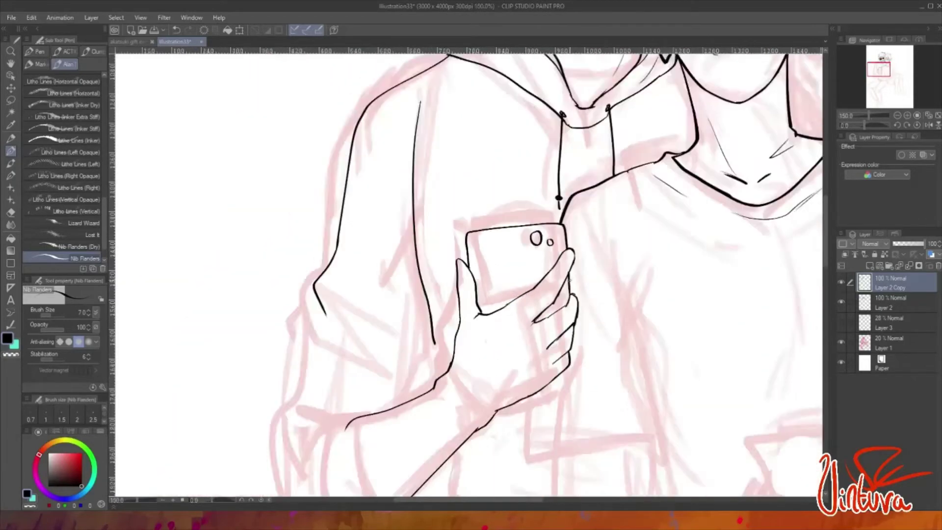
pyautogui.click(840, 342)
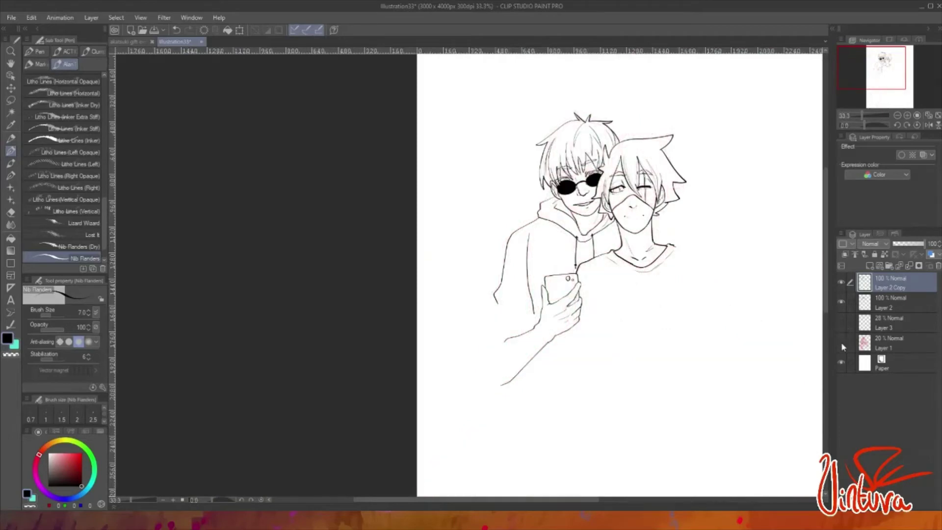
pyautogui.click(841, 301)
pyautogui.click(840, 301)
pyautogui.click(840, 301)
pyautogui.scroll(2, 667, 120)
pyautogui.click(840, 301)
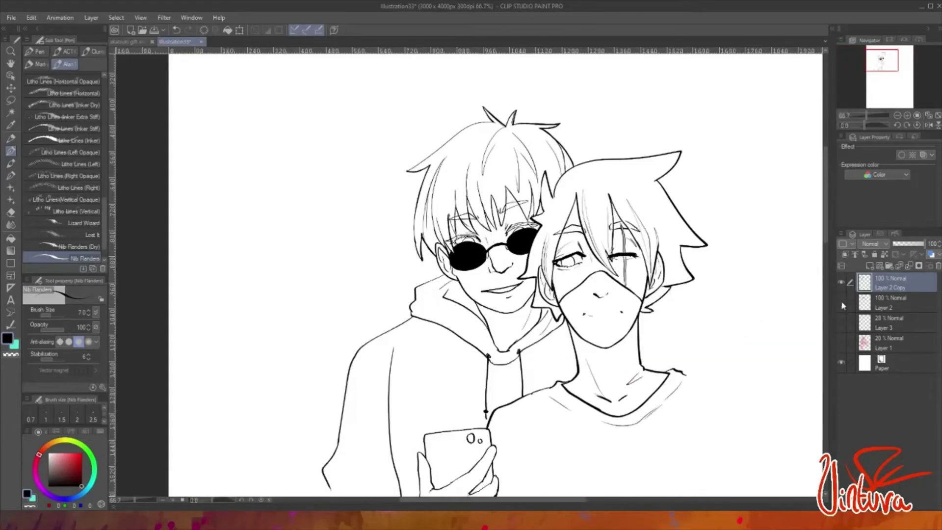
pyautogui.click(841, 301)
pyautogui.click(840, 301)
# - Reduce the line art to a single Layer 2 and show sketch Layer 1 again
pyautogui.hotkey('ctrl', '-')
pyautogui.hotkey('ctrl', '-')
pyautogui.click(937, 265)
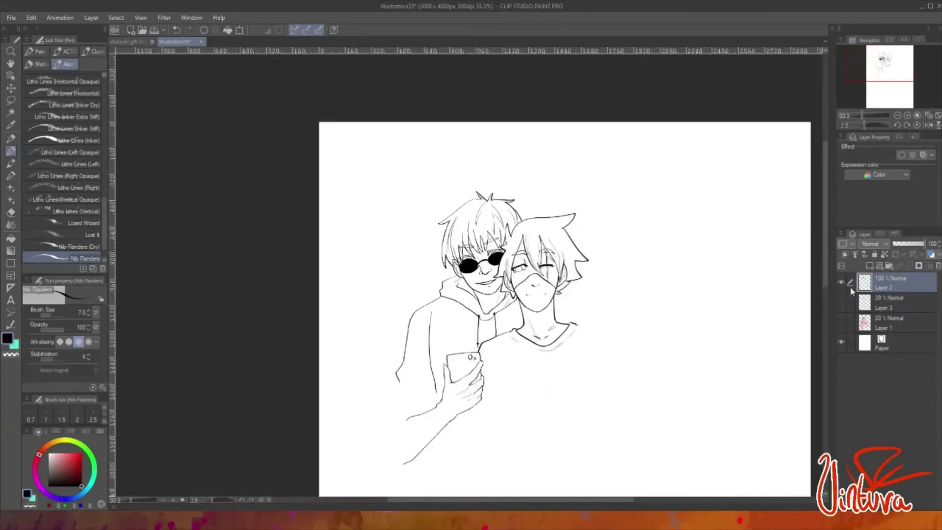
pyautogui.click(841, 321)
# - Ink the rolled sleeve cuff around the rear figure's forearm as a narrow curved band with rib lines
pyautogui.scroll(2, 470, 478)
pyautogui.moveTo(352, 357)
pyautogui.mouseDown()
pyautogui.moveTo(361, 435)
pyautogui.moveTo(337, 447)
pyautogui.mouseUp()
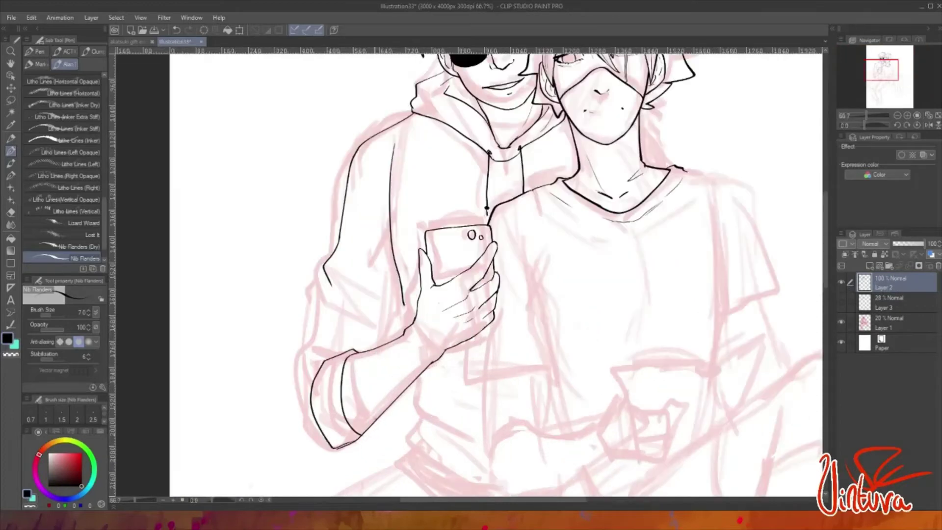
pyautogui.hotkey('ctrl', 'z')
pyautogui.moveTo(324, 403); pyautogui.dragTo(339, 449)
pyautogui.hotkey('ctrl', 'z')
pyautogui.moveTo(345, 353); pyautogui.dragTo(337, 448)
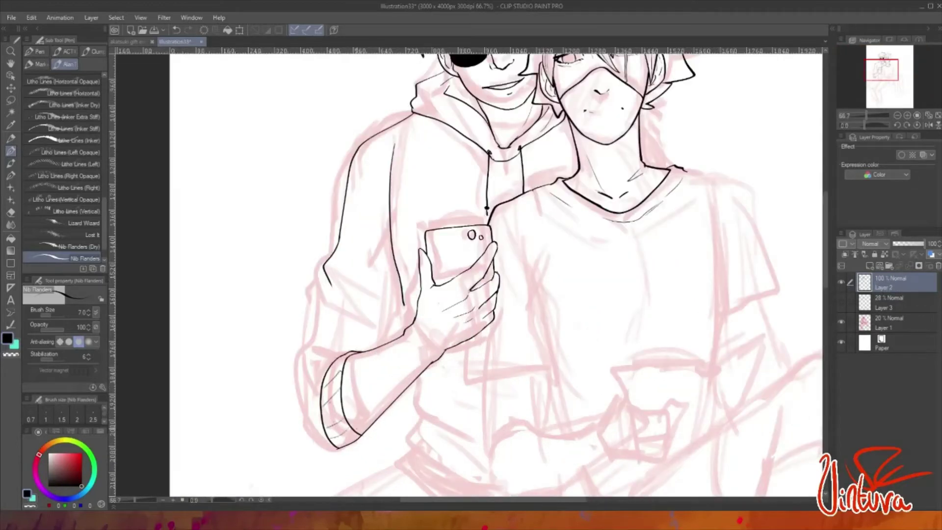
# - Ink the lower sleeve's outer contour from the elbow to the cuff, with bulging fabric and fold lines
pyautogui.moveTo(321, 275)
pyautogui.mouseDown()
pyautogui.moveTo(287, 384)
pyautogui.moveTo(331, 447)
pyautogui.mouseUp()
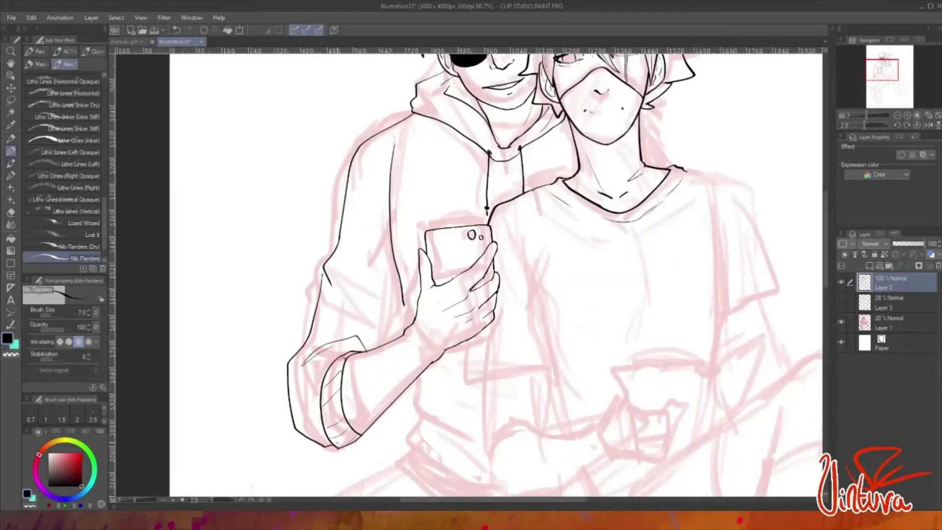
pyautogui.hotkey('ctrl', 'z')
pyautogui.moveTo(297, 378)
pyautogui.mouseDown()
pyautogui.moveTo(350, 481)
pyautogui.moveTo(336, 450)
pyautogui.moveTo(325, 275)
pyautogui.mouseUp()
pyautogui.hotkey('ctrl', 'z')
pyautogui.hotkey('ctrl', 'z')
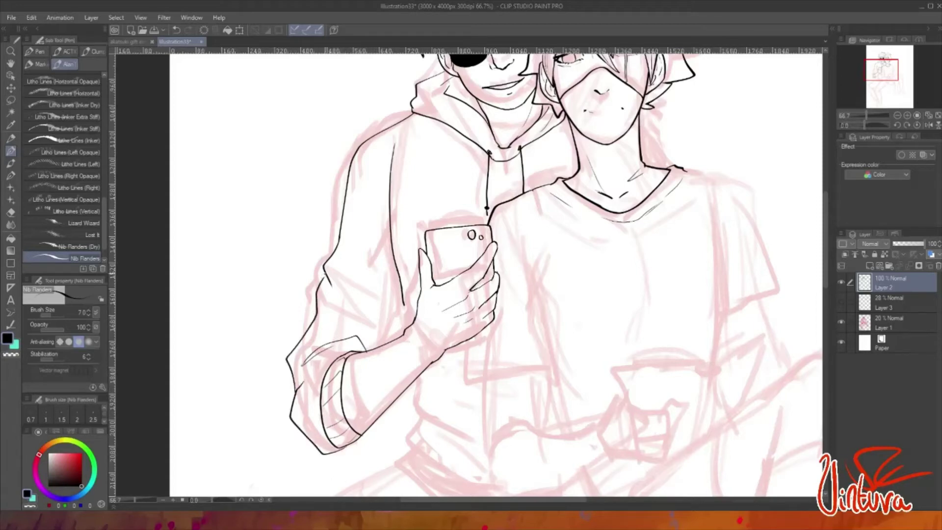
pyautogui.scroll(2, 378, 361)
pyautogui.scroll(-4, 378, 361)
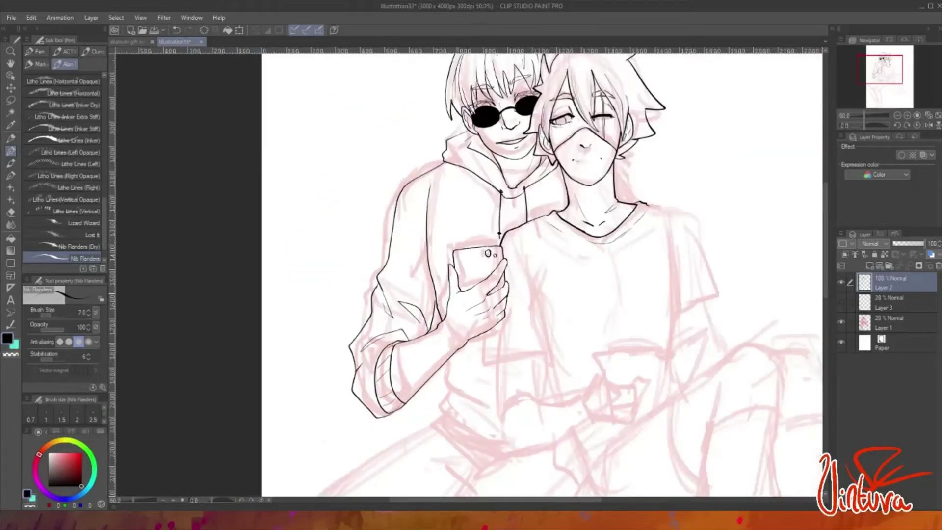
# - Ink the hoodie's waist and ribbed hem, plus the piece of clothing visible behind the front figure's neck
pyautogui.moveTo(503, 364); pyautogui.dragTo(558, 391)
pyautogui.scroll(1, 558, 391)
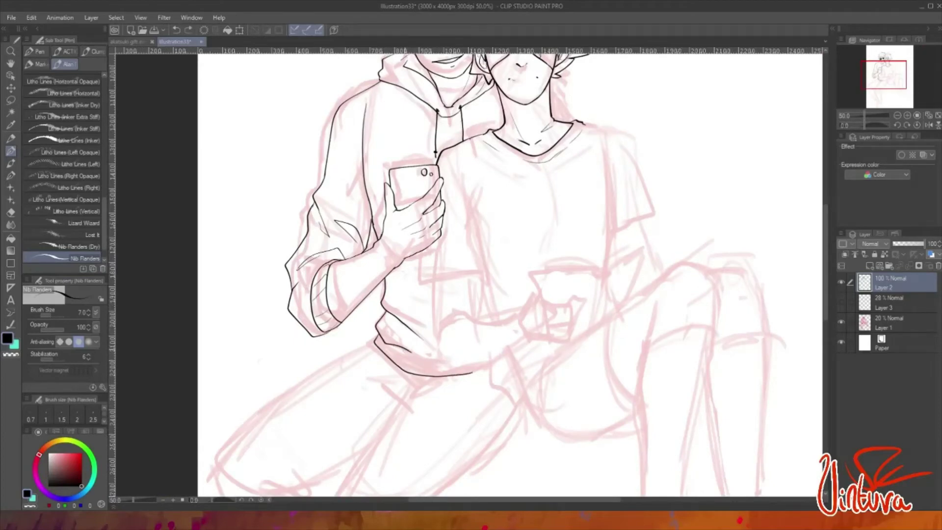
pyautogui.scroll(2, 415, 356)
pyautogui.moveTo(479, 375); pyautogui.dragTo(375, 339)
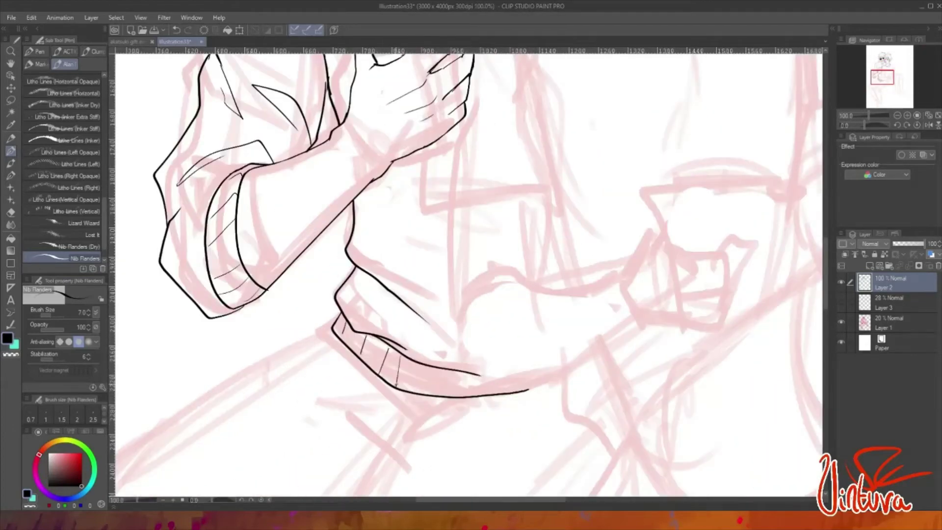
pyautogui.scroll(-4, 460, 387)
pyautogui.scroll(3, 588, 245)
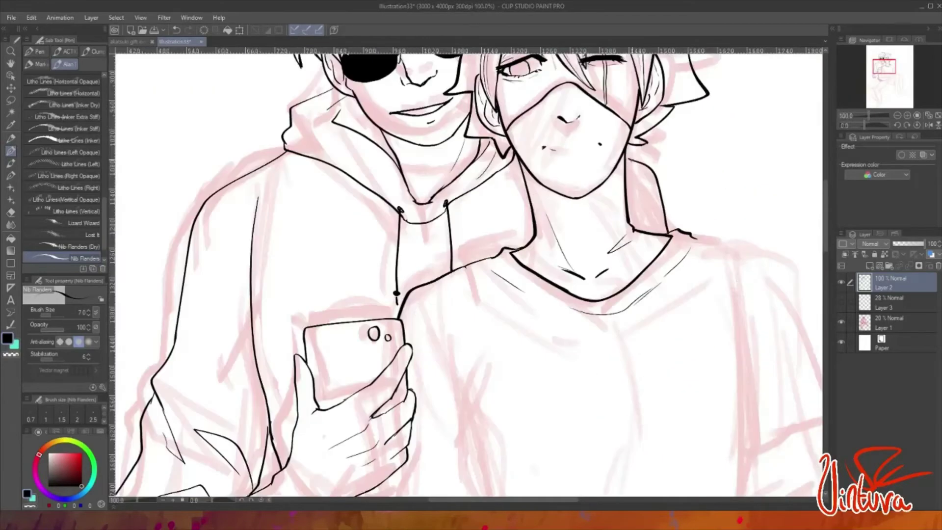
# - Ink the front figure's T-shirt sleeve beside the phone hand, with its inner edge, hem and armpit fold lines
pyautogui.scroll(-1, 752, 218)
pyautogui.scroll(-2, 752, 218)
pyautogui.scroll(3, 799, 269)
pyautogui.moveTo(408, 327); pyautogui.dragTo(489, 363)
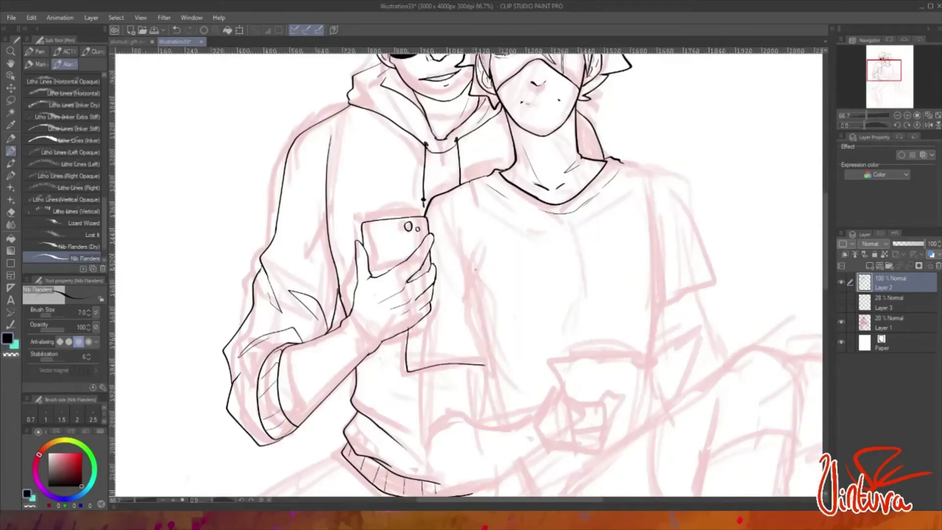
pyautogui.moveTo(440, 213); pyautogui.dragTo(489, 363)
pyautogui.hotkey('ctrl', 'z')
pyautogui.moveTo(440, 213); pyautogui.dragTo(483, 371)
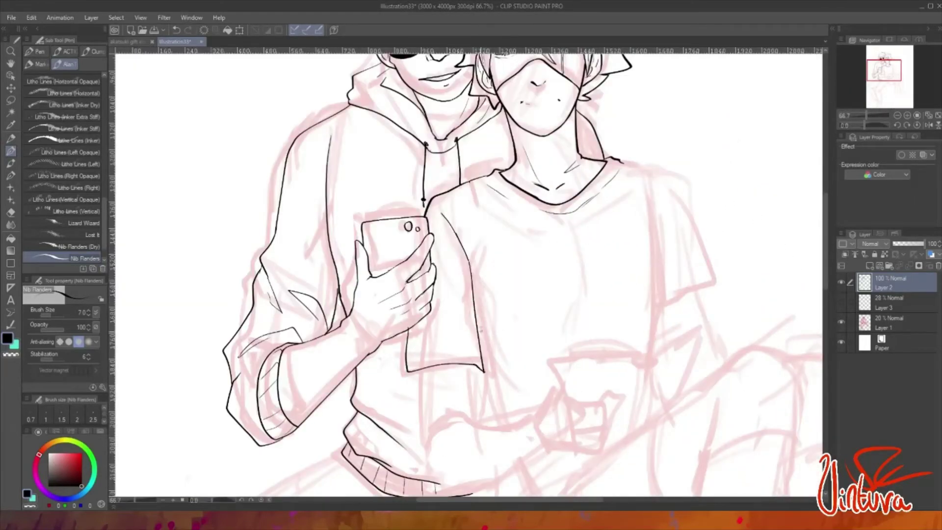
pyautogui.moveTo(451, 293); pyautogui.dragTo(475, 311)
# - Ink the front figure's bent arm below that sleeve, covering the upper arm, elbow and forearm up to the wrist
pyautogui.moveTo(419, 371); pyautogui.dragTo(425, 475)
pyautogui.moveTo(478, 366); pyautogui.dragTo(475, 420)
pyautogui.scroll(-1, 476, 421)
pyautogui.scroll(1, 424, 444)
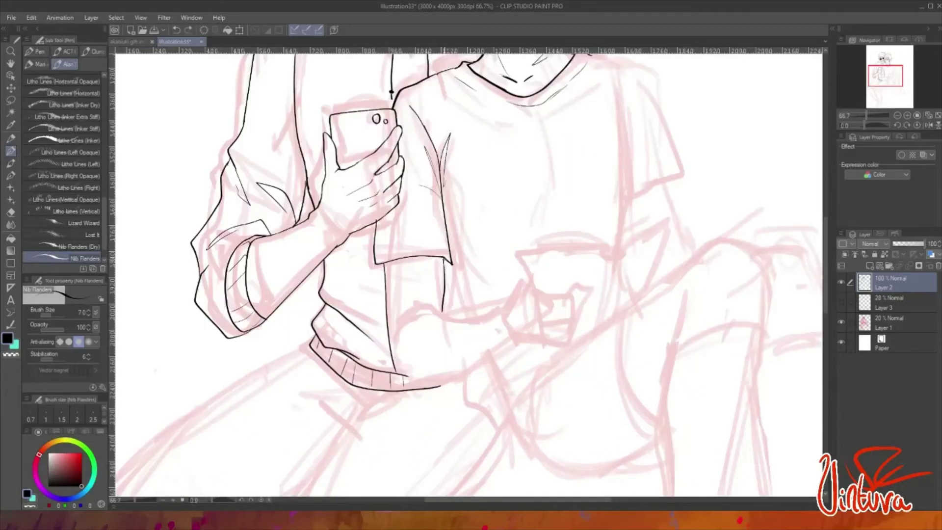
pyautogui.hotkey('ctrl', 'z')
pyautogui.moveTo(404, 326); pyautogui.dragTo(468, 322)
pyautogui.moveTo(464, 316); pyautogui.dragTo(498, 323)
pyautogui.hotkey('ctrl', 'z')
pyautogui.scroll(1, 541, 321)
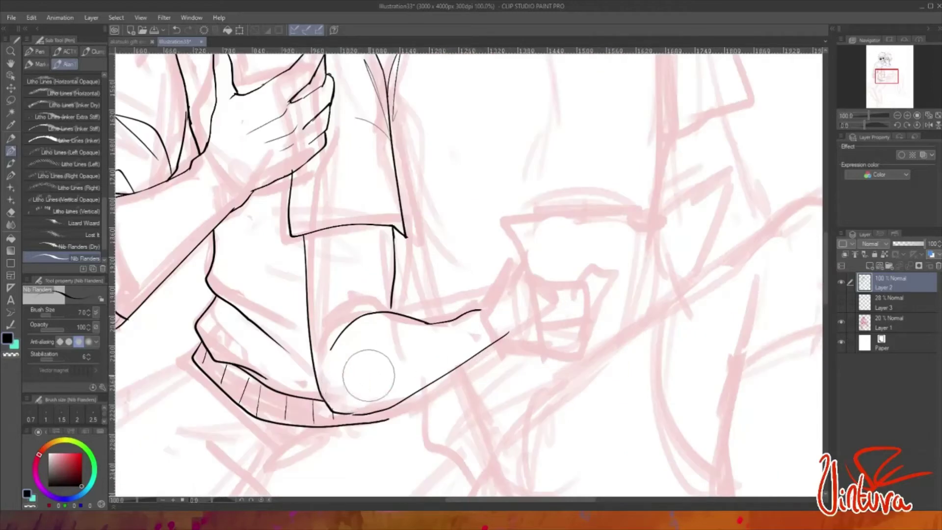
pyautogui.scroll(-1, 490, 319)
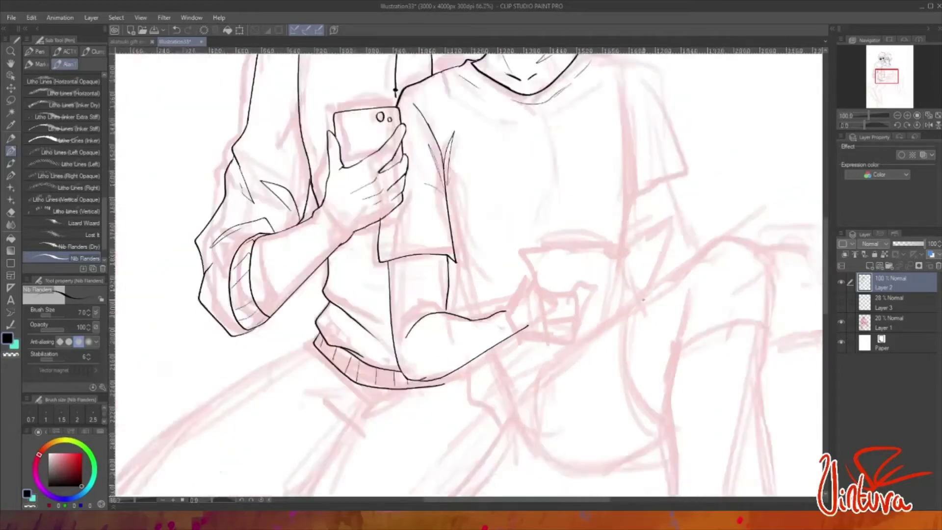
pyautogui.scroll(1, 648, 298)
# - Ink the hand holding the book, with the thumb, curled fingertips and thin lines separating the fingers
pyautogui.hotkey('ctrl', 'z')
pyautogui.moveTo(409, 313); pyautogui.dragTo(433, 279)
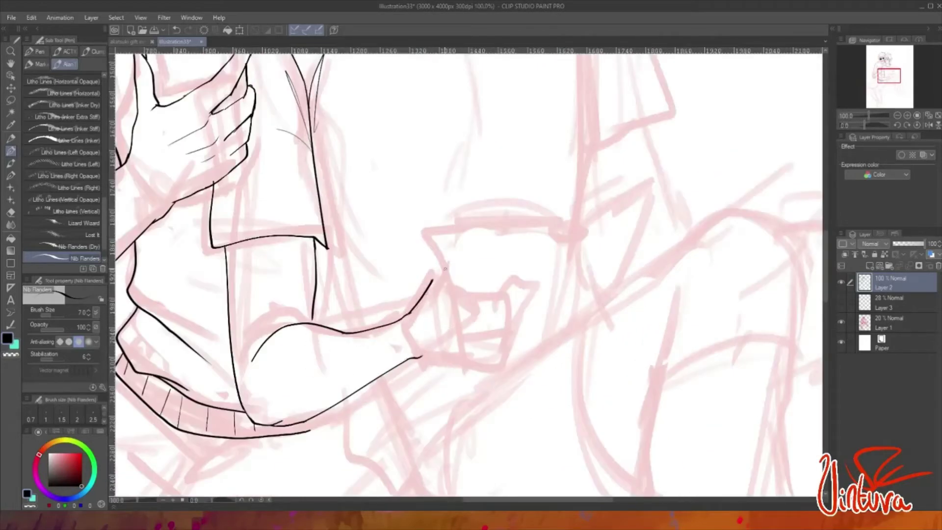
pyautogui.moveTo(507, 311); pyautogui.dragTo(479, 319)
pyautogui.scroll(1, 479, 320)
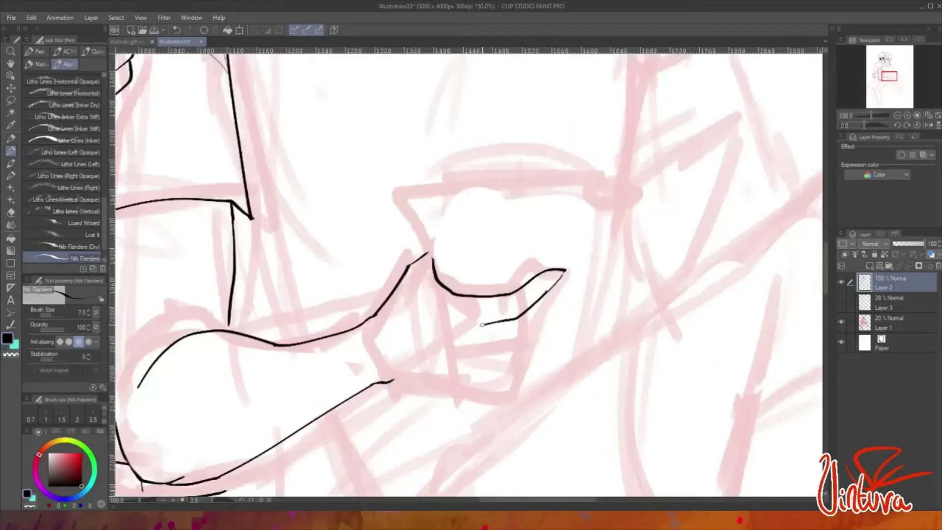
pyautogui.moveTo(556, 283); pyautogui.dragTo(554, 309)
pyautogui.moveTo(548, 312); pyautogui.dragTo(477, 346)
pyautogui.moveTo(393, 380); pyautogui.dragTo(473, 374)
pyautogui.moveTo(551, 310); pyautogui.dragTo(483, 355)
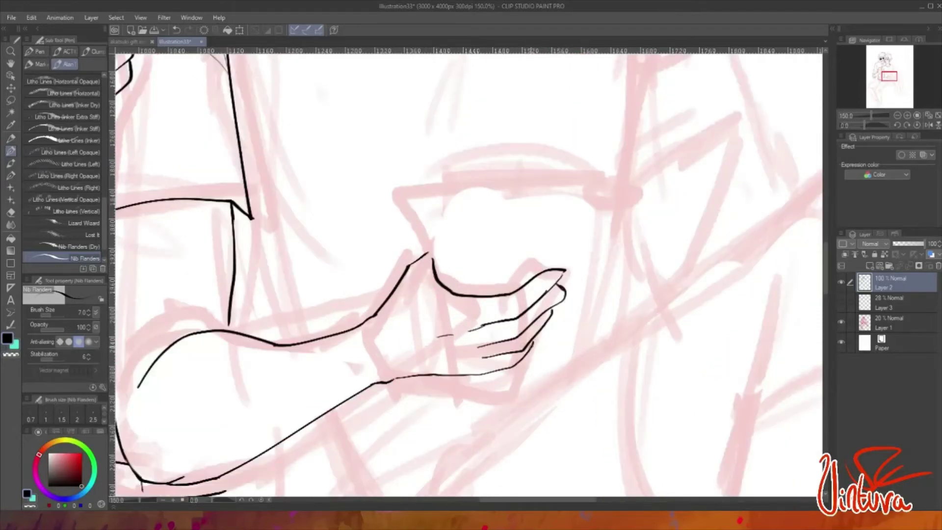
# - Ink the open book's covers and spine around the front figure's hand
pyautogui.scroll(-4, 491, 319)
pyautogui.scroll(3, 491, 338)
pyautogui.moveTo(425, 283)
pyautogui.mouseDown()
pyautogui.moveTo(451, 346)
pyautogui.moveTo(548, 284)
pyautogui.moveTo(557, 399)
pyautogui.mouseUp()
pyautogui.hotkey('ctrl', 'z')
pyautogui.moveTo(545, 308); pyautogui.dragTo(540, 400)
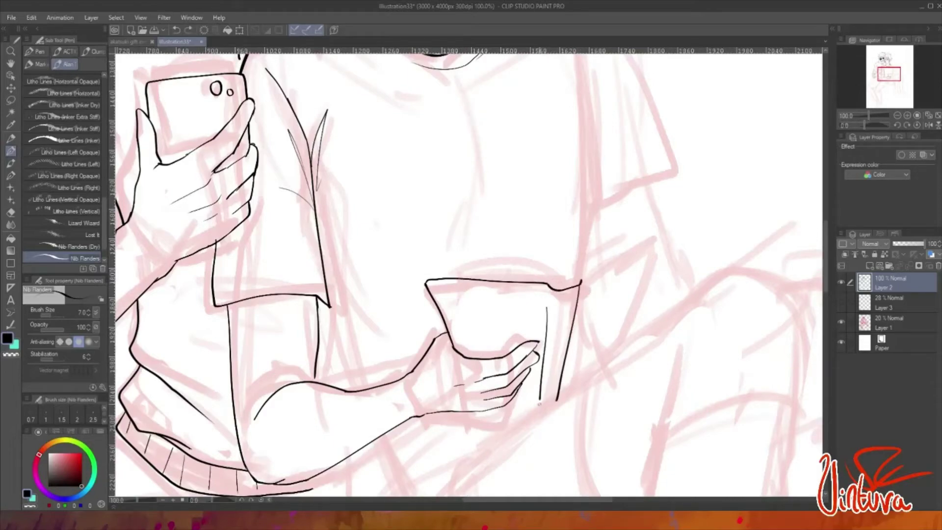
pyautogui.scroll(-3, 490, 319)
pyautogui.scroll(3, 539, 343)
pyautogui.moveTo(626, 309); pyautogui.dragTo(657, 389)
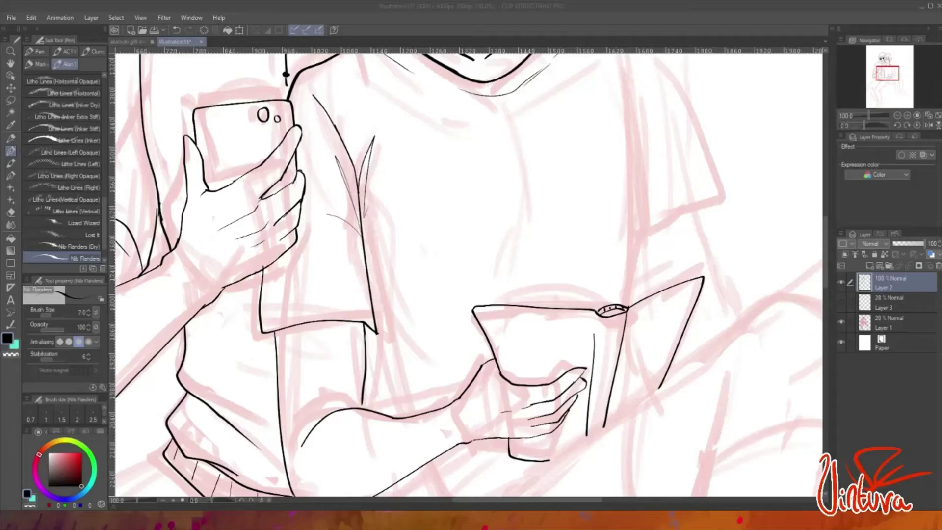
# - Ink the book's fanned pages as thin curved lines above both covers
pyautogui.moveTo(603, 299); pyautogui.dragTo(490, 304)
pyautogui.hotkey('ctrl', 'z')
pyautogui.moveTo(594, 310)
pyautogui.mouseDown()
pyautogui.moveTo(491, 304)
pyautogui.moveTo(512, 295)
pyautogui.moveTo(706, 298)
pyautogui.mouseUp()
pyautogui.scroll(3, 486, 305)
pyautogui.scroll(-5, 706, 297)
pyautogui.scroll(4, 622, 328)
pyautogui.moveTo(622, 327)
pyautogui.mouseDown()
pyautogui.moveTo(755, 285)
pyautogui.moveTo(719, 298)
pyautogui.mouseUp()
# - Ink the front figure's other shoulder and short sleeve, from the collar down to the sleeve hem
pyautogui.scroll(-6, 757, 287)
pyautogui.scroll(2, 765, 295)
pyautogui.hotkey('ctrl', 'z')
pyautogui.moveTo(553, 174); pyautogui.dragTo(643, 287)
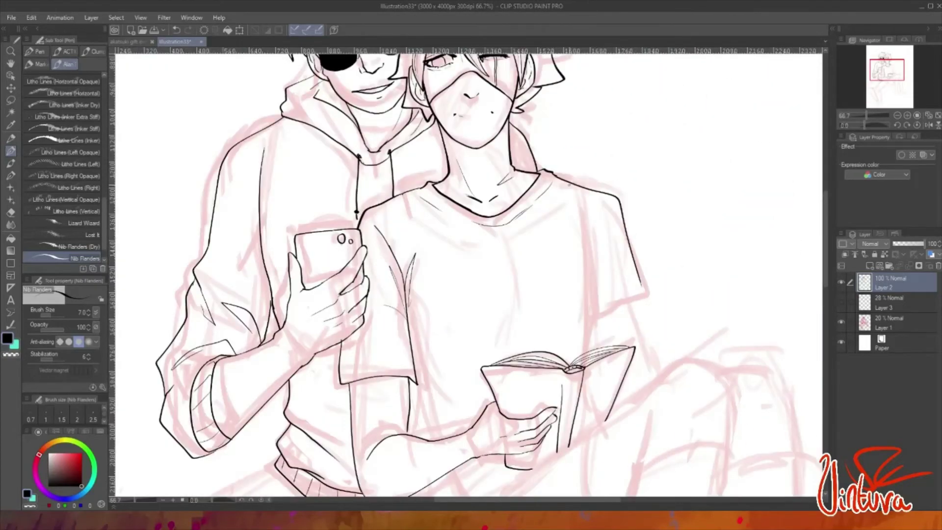
pyautogui.hotkey('ctrl', 'z')
pyautogui.hotkey('ctrl', 'z')
pyautogui.moveTo(553, 173); pyautogui.dragTo(652, 296)
pyautogui.moveTo(652, 296); pyautogui.dragTo(598, 321)
pyautogui.moveTo(605, 222); pyautogui.dragTo(619, 305)
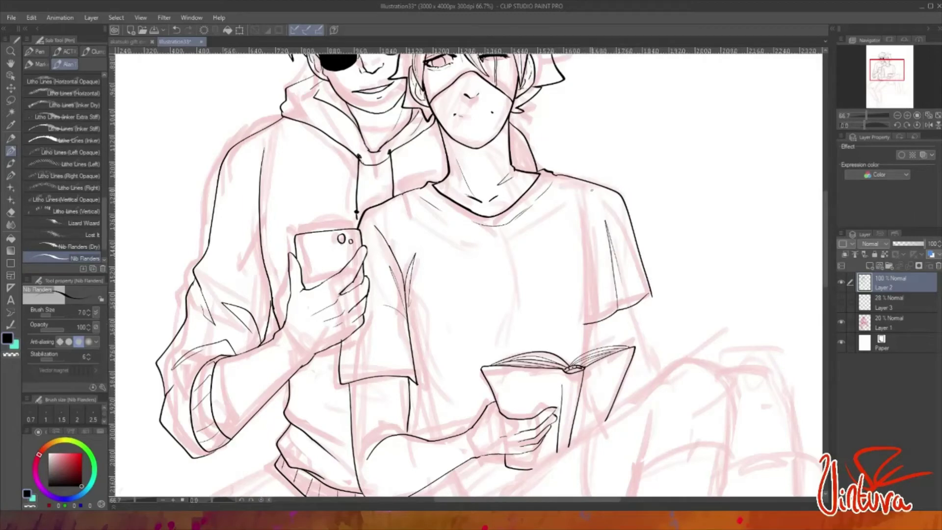
# - Ink that sleeve's inner edge along the torso, clean up its hem corner and add thin armpit fold lines
pyautogui.moveTo(591, 192); pyautogui.dragTo(588, 227)
pyautogui.moveTo(595, 190); pyautogui.dragTo(595, 351)
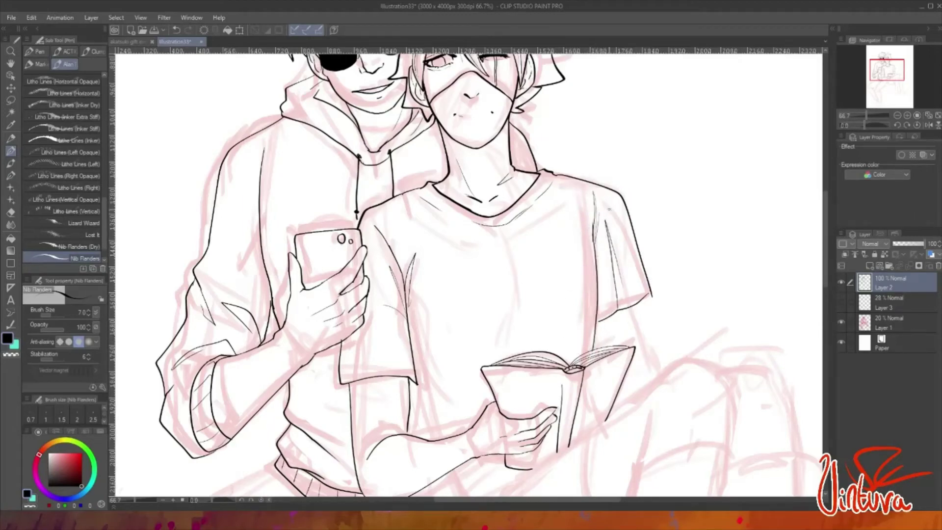
pyautogui.moveTo(613, 226)
pyautogui.mouseDown()
pyautogui.moveTo(637, 314)
pyautogui.moveTo(629, 232)
pyautogui.mouseUp()
pyautogui.moveTo(650, 287); pyautogui.dragTo(597, 321)
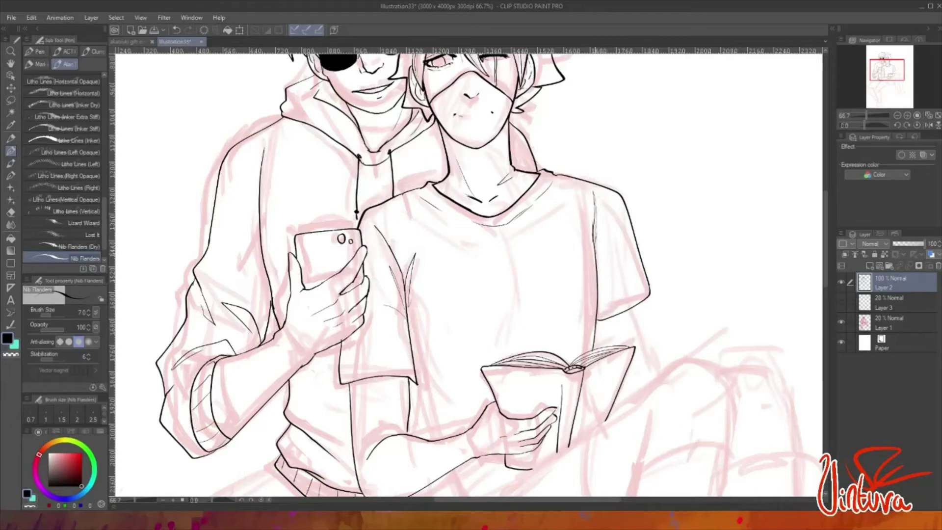
pyautogui.moveTo(609, 216); pyautogui.dragTo(596, 262)
# - Ink thin V-shaped folds on the T-shirt's chest and the shirt's side contour beside the bent arm
pyautogui.moveTo(480, 280); pyautogui.dragTo(524, 327)
pyautogui.moveTo(501, 245); pyautogui.dragTo(520, 307)
pyautogui.moveTo(431, 378)
pyautogui.mouseDown()
pyautogui.moveTo(407, 407)
pyautogui.moveTo(392, 388)
pyautogui.moveTo(409, 417)
pyautogui.moveTo(397, 431)
pyautogui.mouseUp()
pyautogui.moveTo(410, 326); pyautogui.dragTo(415, 390)
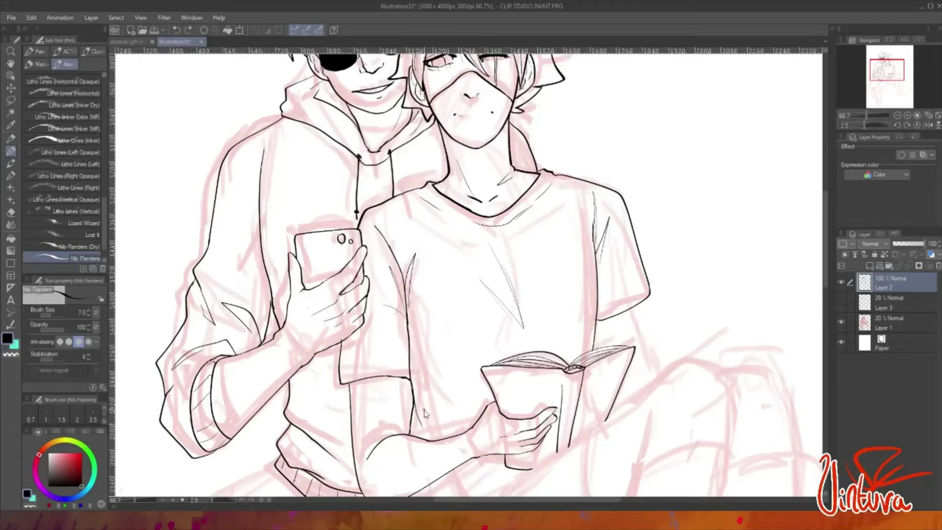
# - Ink the T-shirt's lower edge hanging below the forearm, with its rounded hem and fold lines
pyautogui.scroll(-2, 537, 407)
pyautogui.scroll(1, 537, 407)
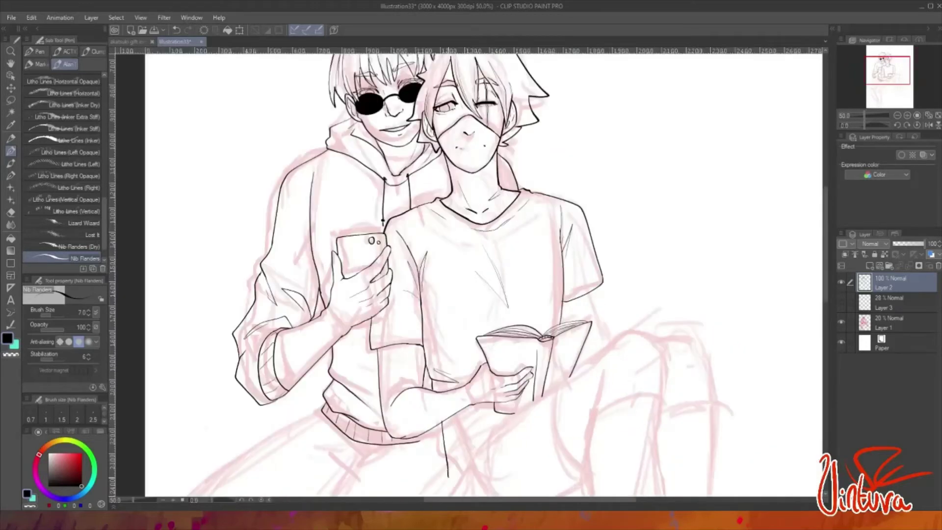
pyautogui.moveTo(509, 418)
pyautogui.mouseDown()
pyautogui.moveTo(468, 477)
pyautogui.moveTo(450, 452)
pyautogui.mouseUp()
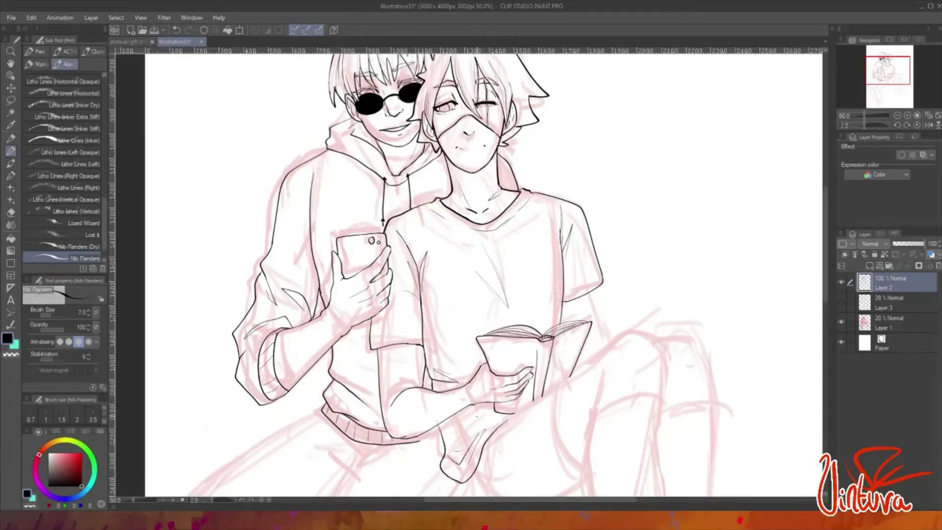
# - With brush size 9, ink the front figure's raised near thigh, the knee and the crease behind the knee
pyautogui.moveTo(469, 274); pyautogui.dragTo(397, 221)
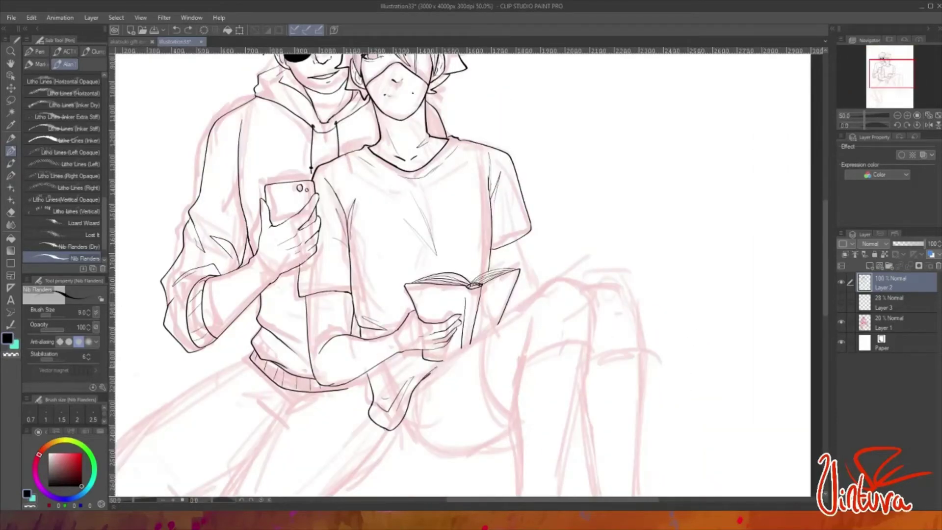
pyautogui.moveTo(553, 290); pyautogui.dragTo(430, 374)
pyautogui.hotkey('ctrl', '+')
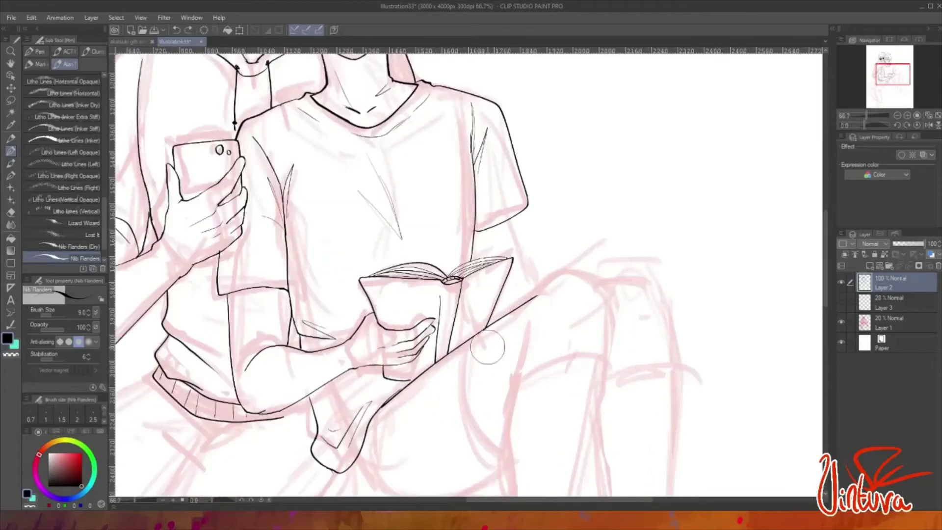
pyautogui.moveTo(535, 296)
pyautogui.mouseDown()
pyautogui.moveTo(608, 294)
pyautogui.moveTo(610, 367)
pyautogui.mouseUp()
pyautogui.moveTo(531, 316); pyautogui.dragTo(516, 398)
pyautogui.hotkey('ctrl', '+')
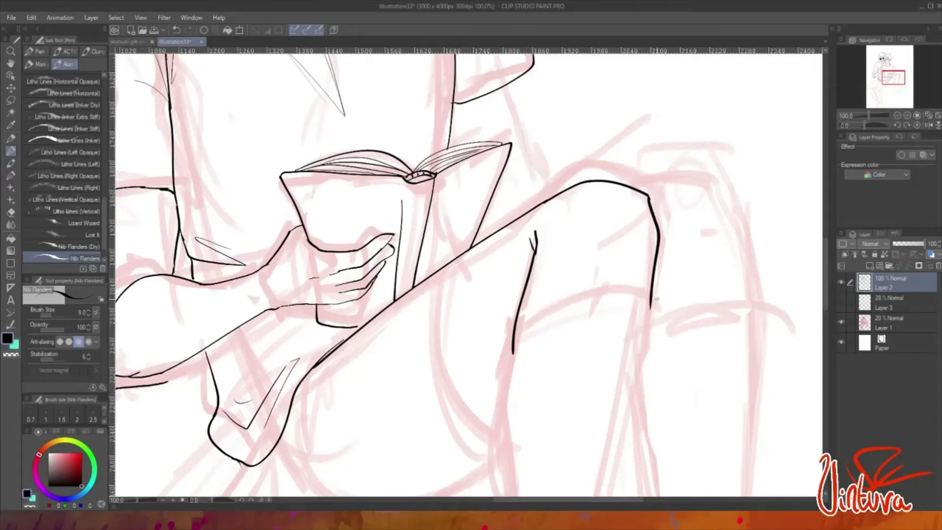
# - Ink the near leg's shin and calf contours from the knee down to the ankle
pyautogui.hotkey('ctrl', '-')
pyautogui.moveTo(642, 382); pyautogui.dragTo(658, 268)
pyautogui.moveTo(656, 118); pyautogui.dragTo(625, 421)
pyautogui.hotkey('ctrl', 'z')
pyautogui.moveTo(654, 162); pyautogui.dragTo(611, 449)
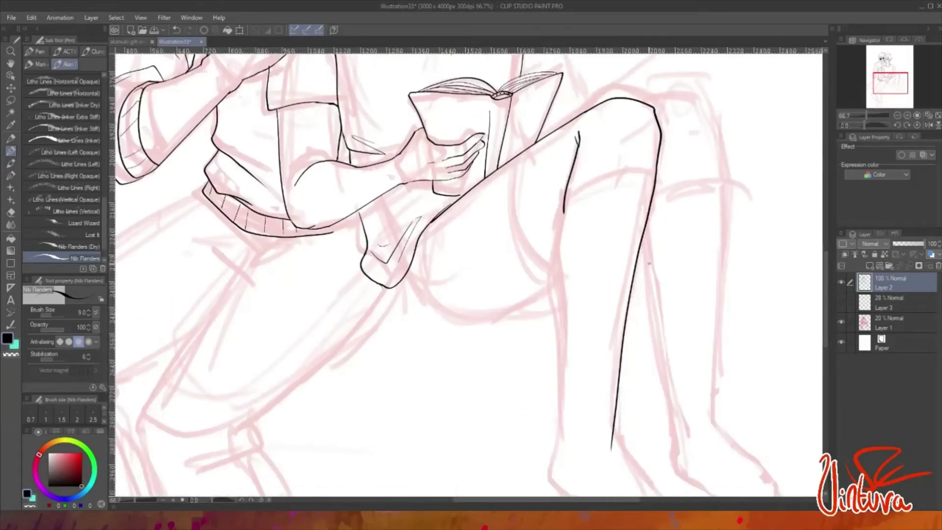
pyautogui.hotkey('ctrl', 'z')
pyautogui.moveTo(622, 343); pyautogui.dragTo(616, 434)
pyautogui.moveTo(564, 206)
pyautogui.mouseDown()
pyautogui.moveTo(553, 414)
pyautogui.moveTo(563, 448)
pyautogui.moveTo(553, 481)
pyautogui.mouseUp()
pyautogui.hotkey('ctrl', 'z')
# - Ink the near leg's socked foot, with heel, sole, instep and thin heel and toe seams
pyautogui.scroll(-3, 553, 481)
pyautogui.hotkey('ctrl', '+')
pyautogui.moveTo(516, 362)
pyautogui.mouseDown()
pyautogui.moveTo(641, 384)
pyautogui.moveTo(637, 364)
pyautogui.mouseUp()
pyautogui.moveTo(552, 239); pyautogui.dragTo(637, 366)
pyautogui.scroll(-3, 763, 221)
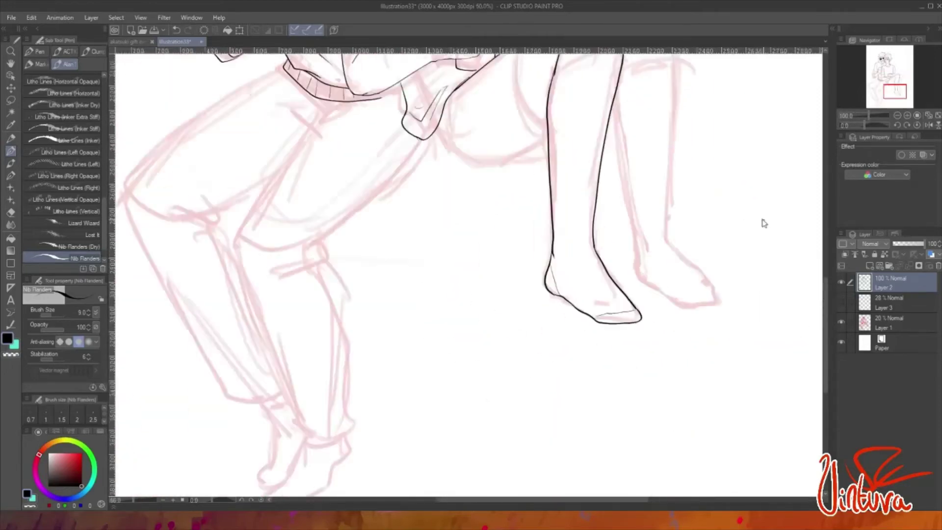
# - Ink the near leg's sock cuff below the knee as a curved band with short rib lines
pyautogui.scroll(5, 487, 216)
pyautogui.moveTo(452, 214); pyautogui.dragTo(656, 177)
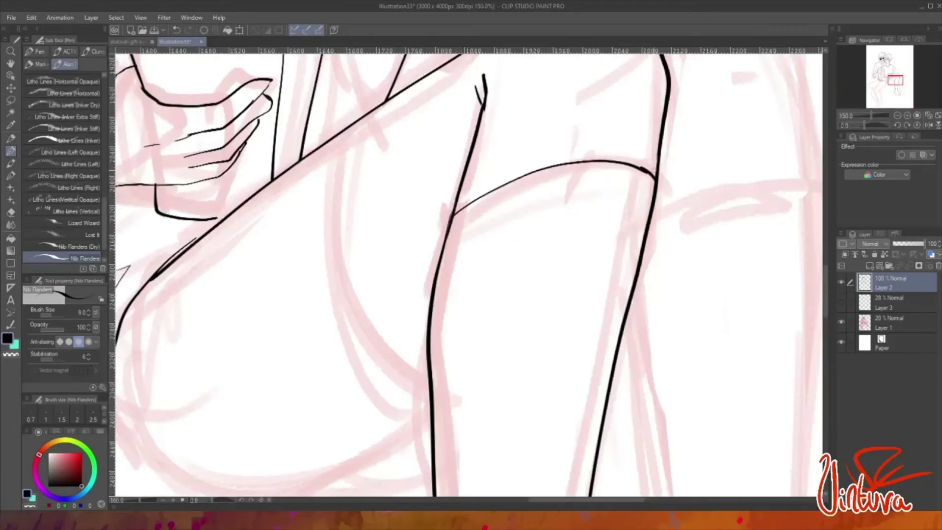
pyautogui.moveTo(648, 212); pyautogui.dragTo(444, 245)
pyautogui.moveTo(462, 210); pyautogui.dragTo(462, 228)
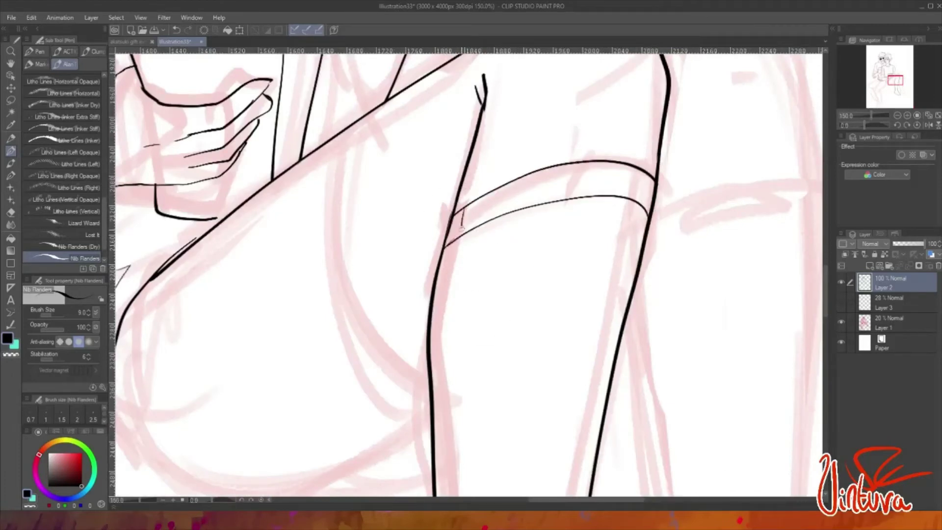
pyautogui.moveTo(622, 169); pyautogui.dragTo(622, 197)
pyautogui.moveTo(635, 173); pyautogui.dragTo(636, 199)
# - Ink the shorts' curved leg opening with thin fold lines, and the rounded underside of the thigh
pyautogui.scroll(-3, 583, 190)
pyautogui.scroll(2, 583, 191)
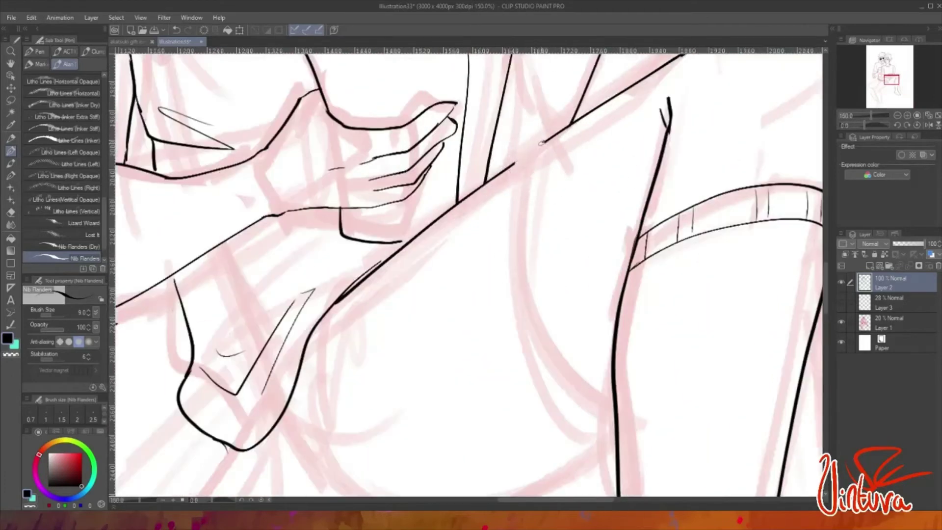
pyautogui.moveTo(523, 142); pyautogui.dragTo(616, 390)
pyautogui.moveTo(520, 172); pyautogui.dragTo(500, 314)
pyautogui.scroll(2, 351, 403)
pyautogui.scroll(2, 351, 403)
pyautogui.moveTo(274, 358); pyautogui.dragTo(483, 441)
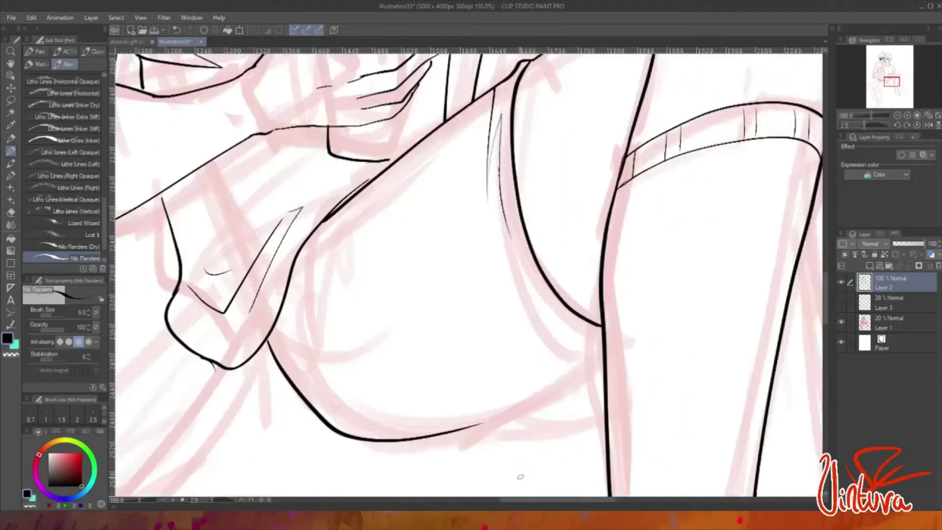
pyautogui.hotkey('ctrl', 'z')
pyautogui.moveTo(309, 392); pyautogui.dragTo(466, 451)
pyautogui.hotkey('ctrl', 'z')
pyautogui.moveTo(268, 345); pyautogui.dragTo(534, 418)
# - Ink the shorts' lower crease behind the calf and the short lines closing the thigh's underside against the leg
pyautogui.moveTo(552, 325); pyautogui.dragTo(604, 352)
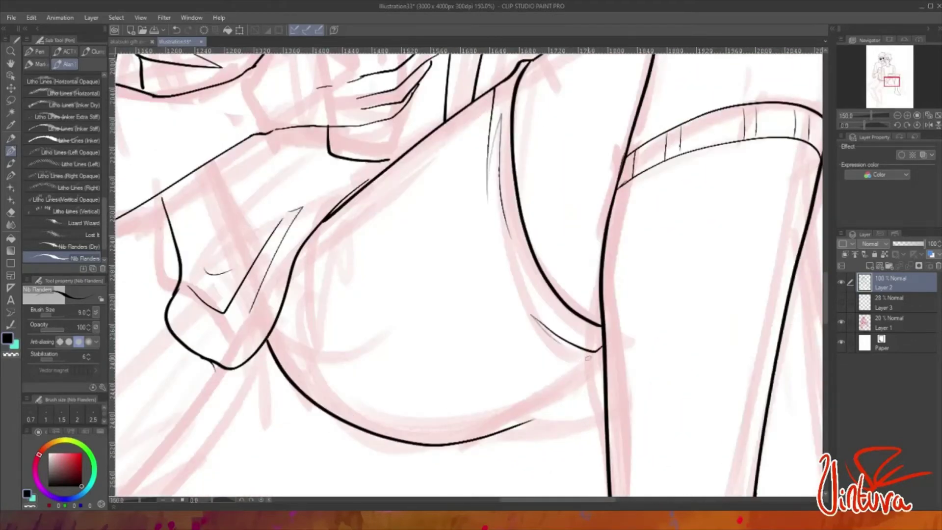
pyautogui.hotkey('ctrl', 'z')
pyautogui.moveTo(552, 326)
pyautogui.mouseDown()
pyautogui.moveTo(603, 359)
pyautogui.moveTo(523, 427)
pyautogui.moveTo(602, 362)
pyautogui.mouseUp()
pyautogui.hotkey('ctrl', 'z')
pyautogui.hotkey('ctrl', 'z')
pyautogui.moveTo(601, 363); pyautogui.dragTo(510, 426)
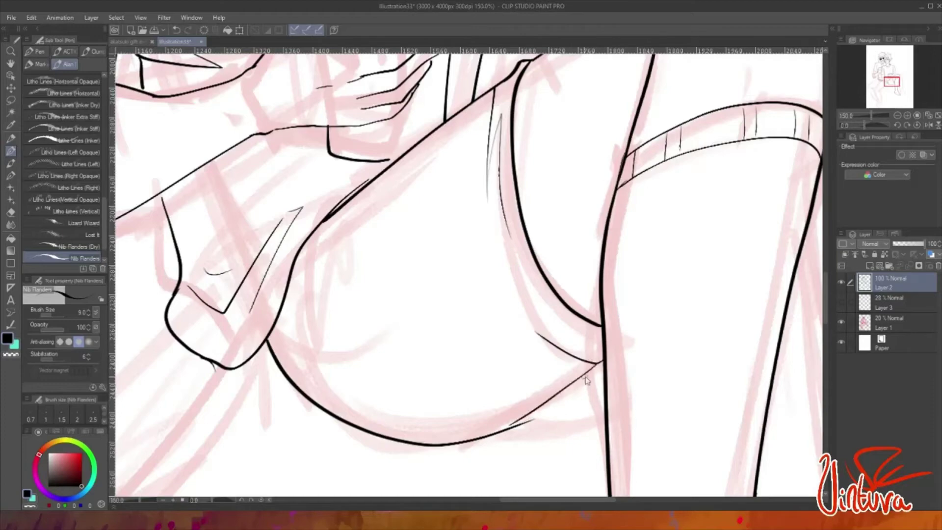
pyautogui.moveTo(604, 417); pyautogui.dragTo(501, 434)
# - Ink the front figure's far leg, with the knee, shin and calf contours down to the ankle
pyautogui.scroll(-8, 521, 428)
pyautogui.scroll(6, 555, 381)
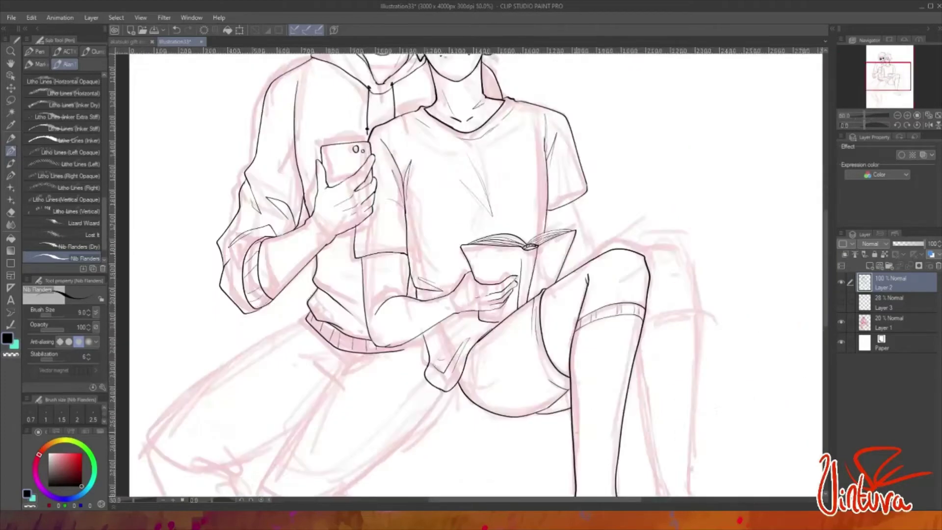
pyautogui.scroll(-5, 745, 289)
pyautogui.scroll(4, 583, 162)
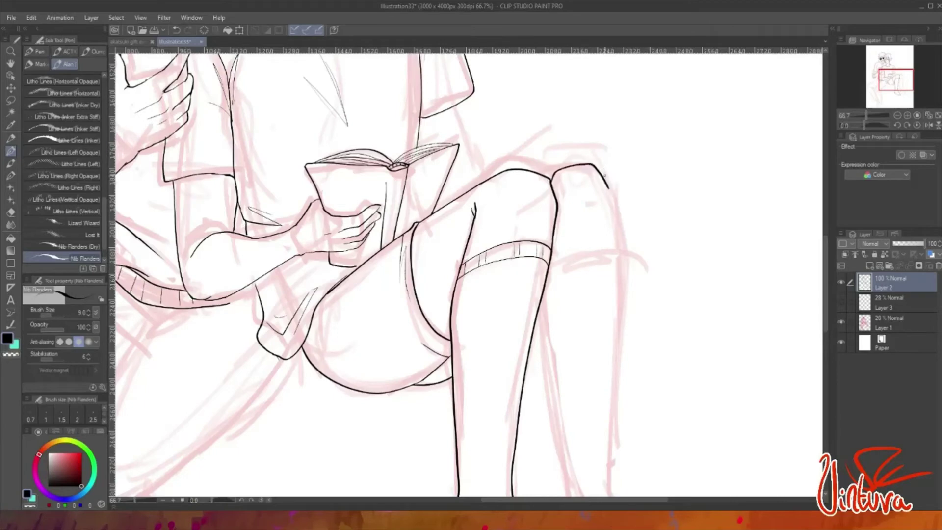
pyautogui.moveTo(604, 174)
pyautogui.mouseDown()
pyautogui.moveTo(619, 199)
pyautogui.moveTo(621, 273)
pyautogui.moveTo(613, 487)
pyautogui.mouseUp()
pyautogui.moveTo(615, 113); pyautogui.dragTo(610, 421)
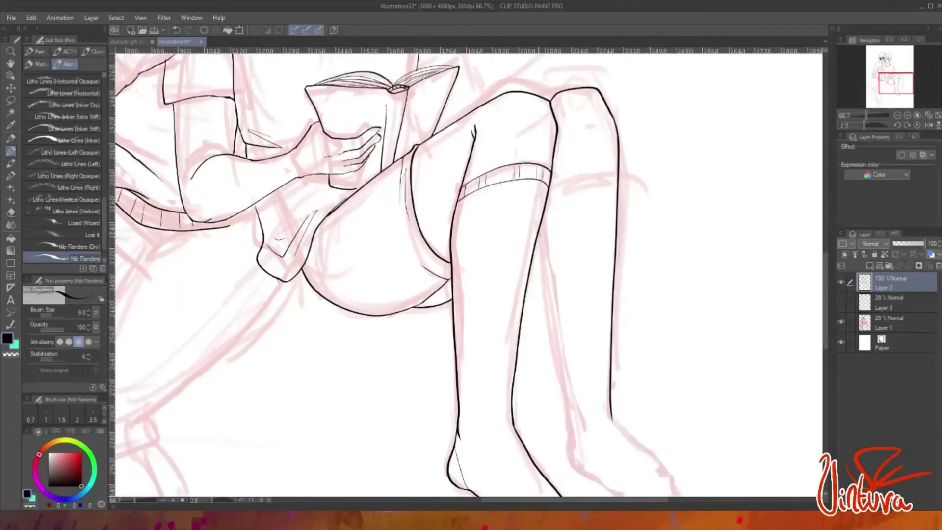
pyautogui.moveTo(538, 232); pyautogui.dragTo(576, 433)
pyautogui.scroll(-1, 577, 417)
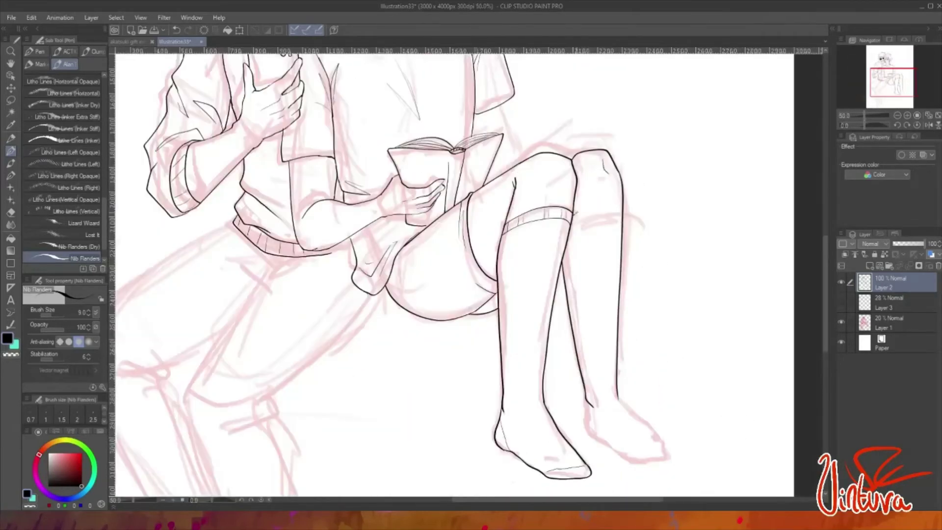
# - Ink the far leg's sock cuff as two curved lines below the knee
pyautogui.scroll(2, 628, 215)
pyautogui.moveTo(520, 205); pyautogui.dragTo(564, 192)
pyautogui.hotkey('ctrl', 'z')
pyautogui.moveTo(518, 225); pyautogui.dragTo(597, 217)
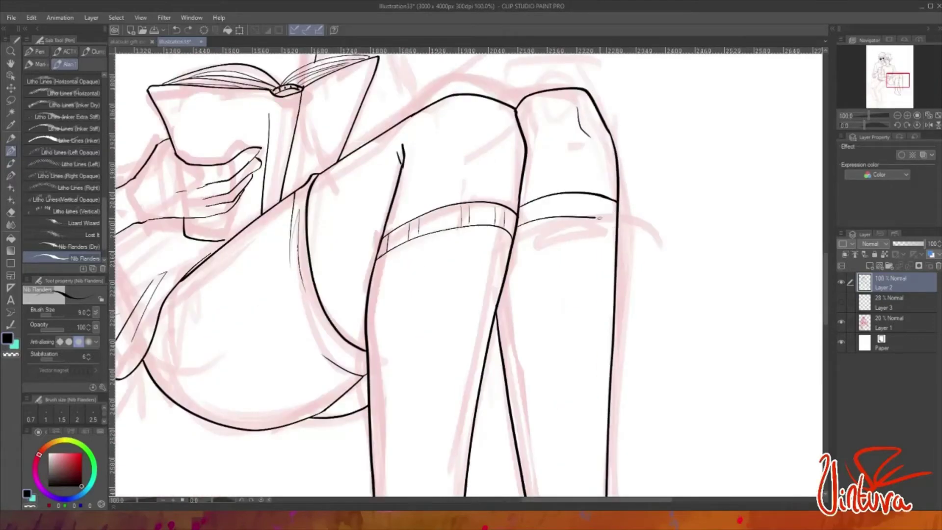
# - Add rib lines to the far sock cuff and ink the front figure's far foot with heel, sole, instep and toe seam
pyautogui.moveTo(490, 392); pyautogui.dragTo(402, 83)
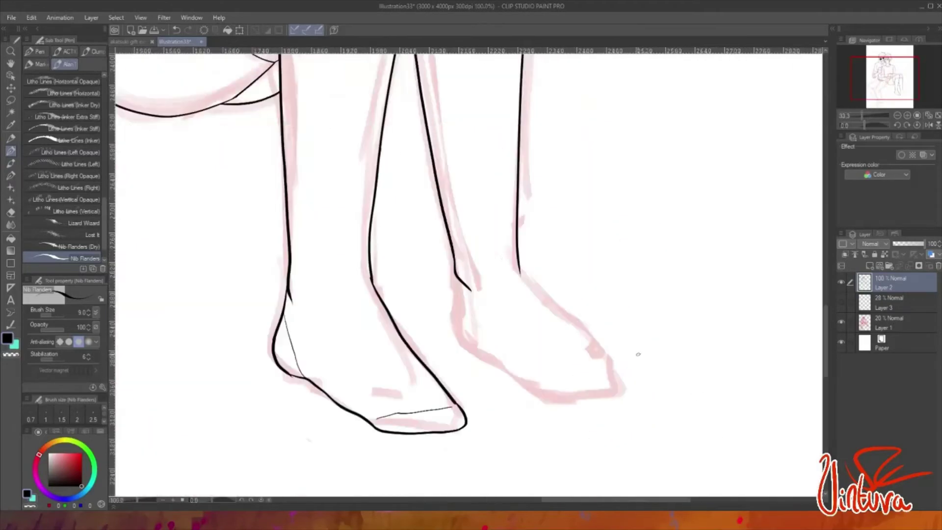
pyautogui.moveTo(470, 289)
pyautogui.mouseDown()
pyautogui.moveTo(487, 349)
pyautogui.moveTo(547, 395)
pyautogui.mouseUp()
pyautogui.hotkey('ctrl', 'z')
pyautogui.moveTo(520, 271); pyautogui.dragTo(608, 370)
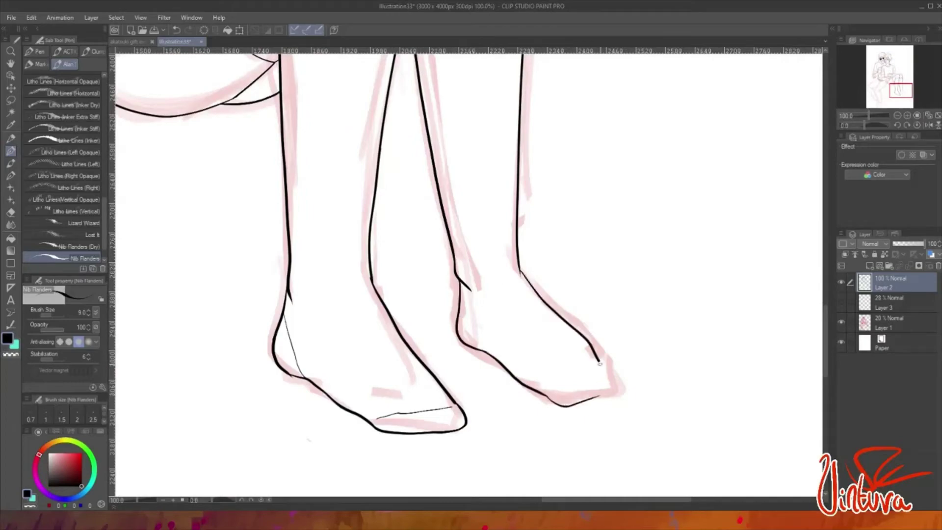
pyautogui.hotkey('ctrl', 'z')
pyautogui.moveTo(520, 271); pyautogui.dragTo(614, 375)
pyautogui.moveTo(614, 377); pyautogui.dragTo(609, 396)
pyautogui.hotkey('ctrl', 'z')
pyautogui.moveTo(557, 407); pyautogui.dragTo(614, 375)
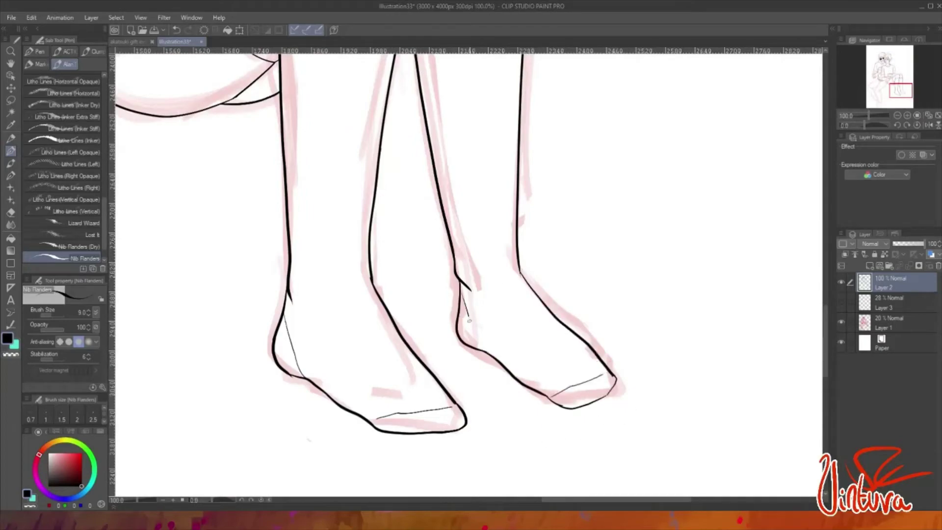
# - Ink the vertical rib lines along the back figure's hoodie hem and the small trouser fold beneath it
pyautogui.scroll(-6, 469, 321)
pyautogui.scroll(5, 435, 257)
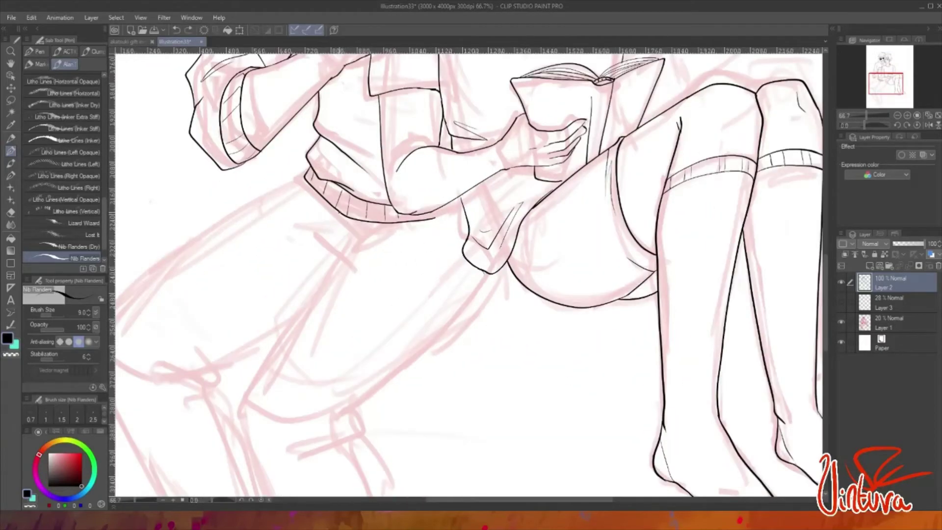
pyautogui.scroll(-4, 333, 231)
pyautogui.scroll(6, 334, 231)
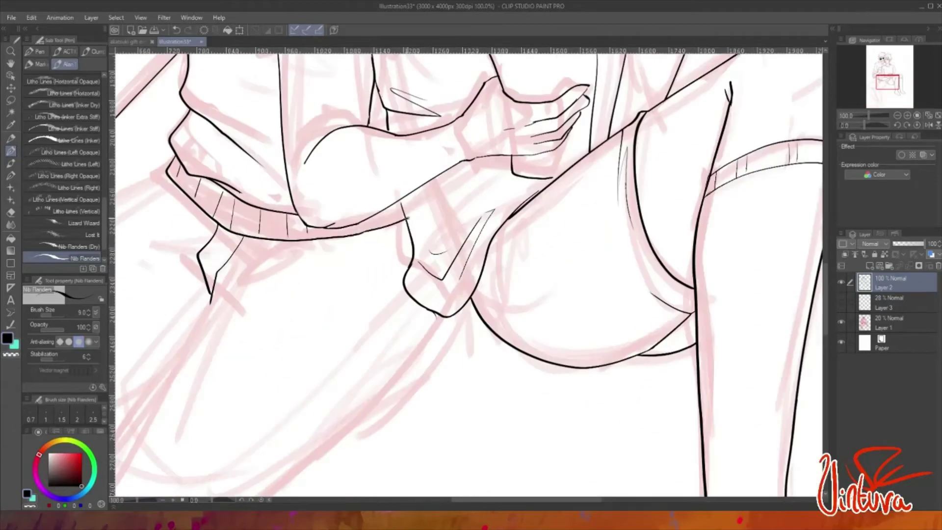
pyautogui.scroll(-4, 400, 196)
pyautogui.scroll(6, 394, 169)
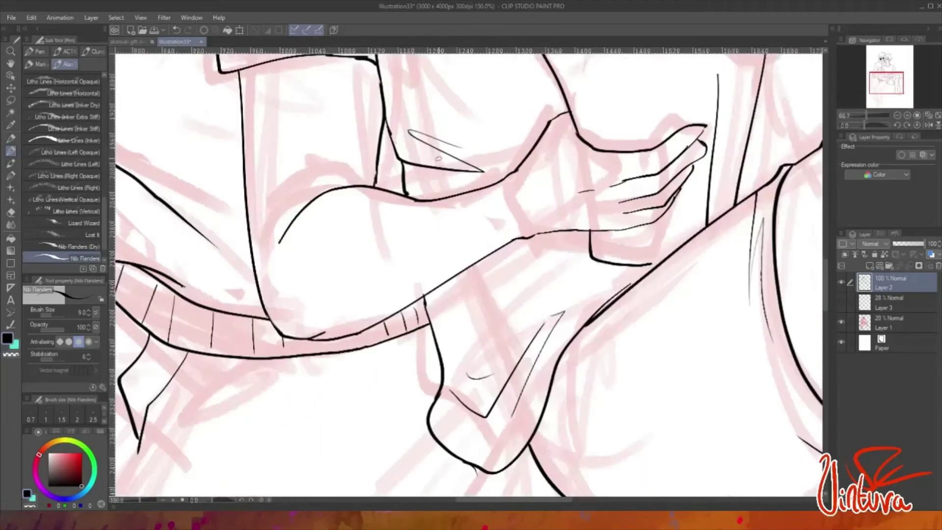
# - Rework the front figure's far shirt sleeve with a narrower outer edge and ink the far arm's contour behind the book
pyautogui.scroll(-3, 394, 170)
pyautogui.scroll(-3, 554, 246)
pyautogui.scroll(3, 554, 245)
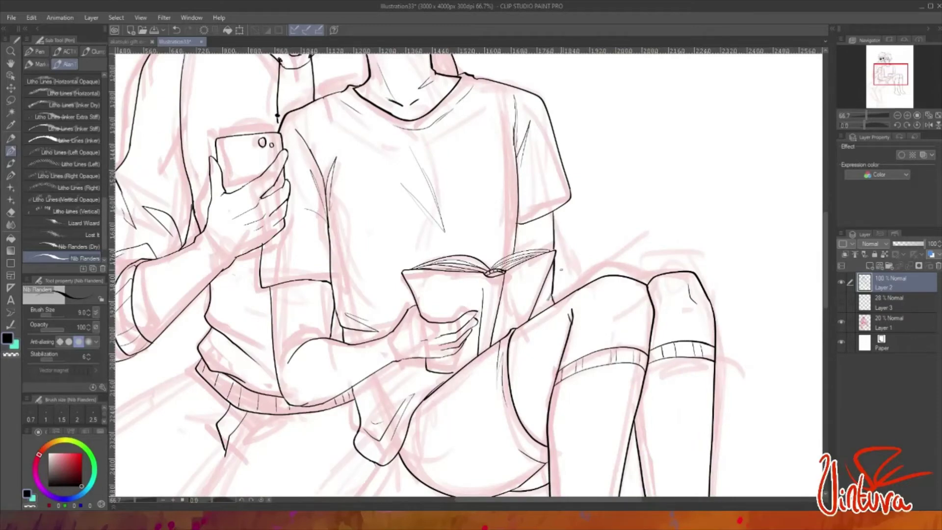
pyautogui.scroll(-4, 561, 269)
pyautogui.scroll(4, 695, 208)
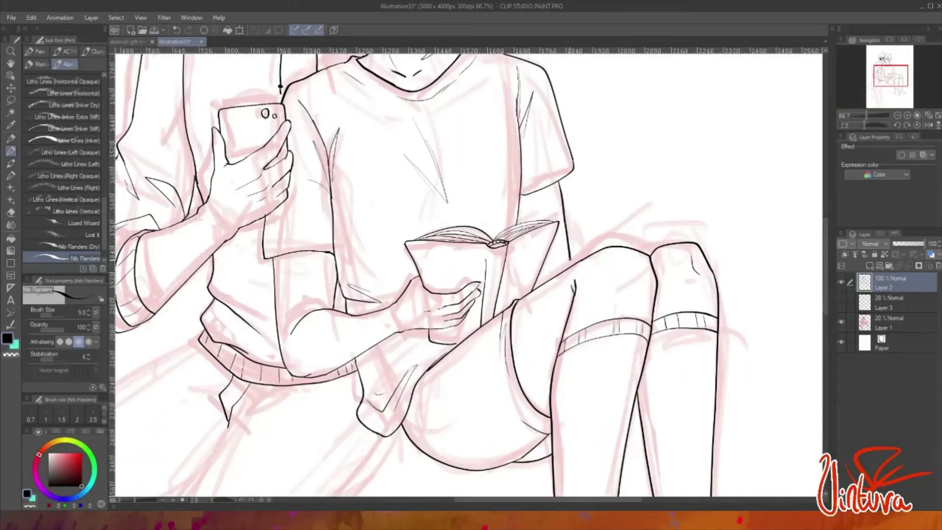
pyautogui.scroll(-4, 569, 265)
pyautogui.scroll(3, 569, 279)
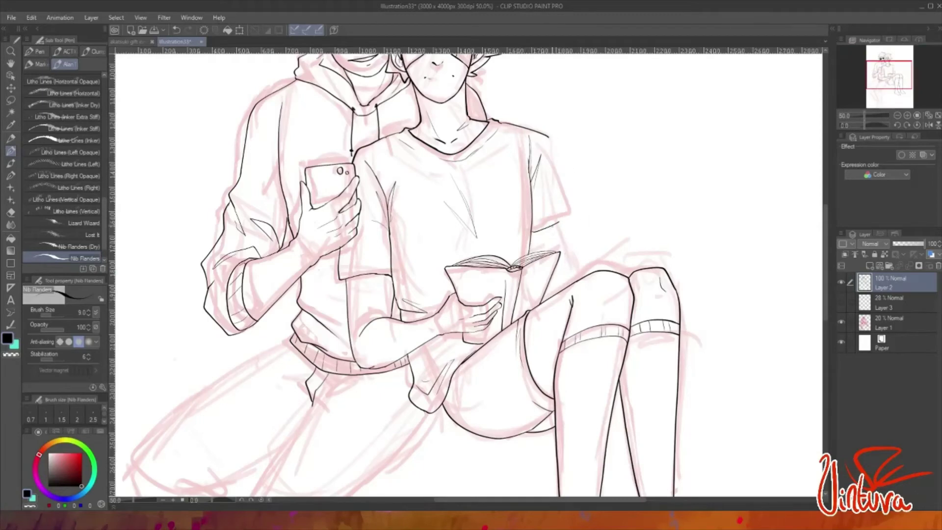
pyautogui.scroll(1, 551, 253)
pyautogui.scroll(-1, 559, 284)
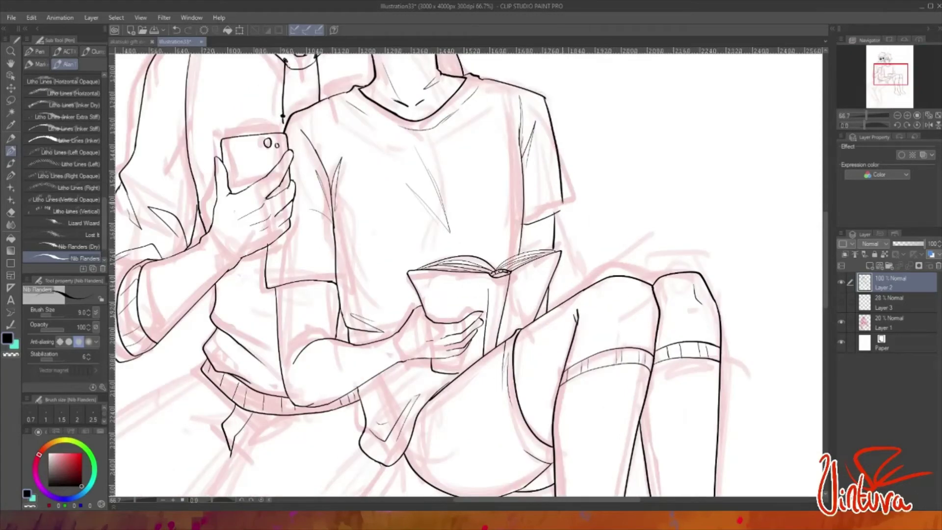
# - Ink the back figure's near trouser leg from thigh and knee fold down to the gathered ankle and sock cuff
pyautogui.scroll(-2, 569, 159)
pyautogui.click(841, 322)
pyautogui.scroll(1, 437, 289)
pyautogui.moveTo(451, 277); pyautogui.dragTo(405, 354)
pyautogui.moveTo(525, 280)
pyautogui.mouseDown()
pyautogui.moveTo(440, 373)
pyautogui.moveTo(455, 482)
pyautogui.mouseUp()
pyautogui.moveTo(459, 362)
pyautogui.mouseDown()
pyautogui.moveTo(486, 471)
pyautogui.moveTo(478, 481)
pyautogui.mouseUp()
pyautogui.hotkey('ctrl', 'z')
pyautogui.scroll(2, 483, 483)
pyautogui.moveTo(478, 349); pyautogui.dragTo(454, 366)
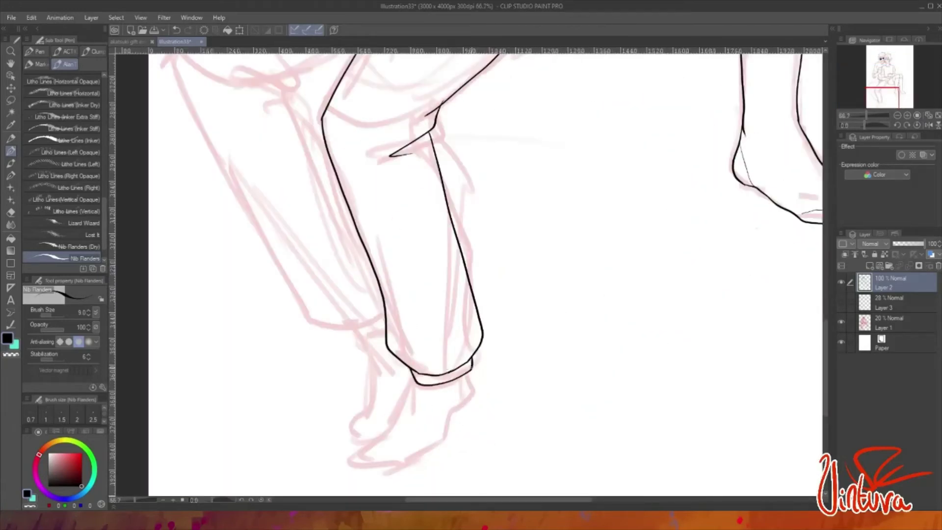
# - Ink the back figure's near foot with its heel, sole and toe seam, and add rib lines to the ankle cuff
pyautogui.scroll(-1, 448, 466)
pyautogui.scroll(2, 448, 466)
pyautogui.moveTo(478, 308)
pyautogui.mouseDown()
pyautogui.moveTo(498, 368)
pyautogui.moveTo(399, 454)
pyautogui.mouseUp()
pyautogui.hotkey('ctrl', 'z')
pyautogui.moveTo(393, 328)
pyautogui.mouseDown()
pyautogui.moveTo(278, 462)
pyautogui.moveTo(377, 461)
pyautogui.mouseUp()
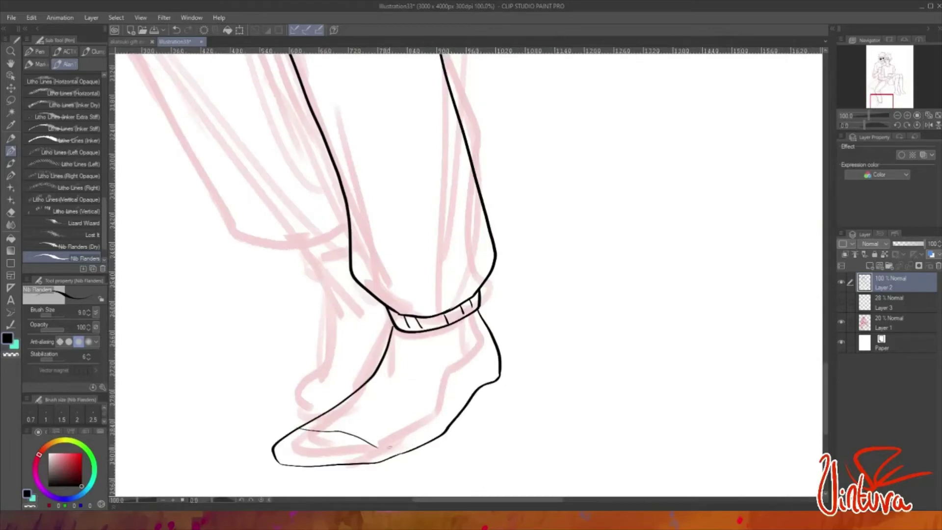
pyautogui.hotkey('ctrl', 'z')
pyautogui.moveTo(478, 310); pyautogui.dragTo(471, 393)
pyautogui.moveTo(478, 319); pyautogui.dragTo(479, 378)
# - Ink the back figure's far foot with its ribbed ankle cuff, heel and toe lines
pyautogui.moveTo(294, 248)
pyautogui.mouseDown()
pyautogui.moveTo(350, 246)
pyautogui.moveTo(323, 254)
pyautogui.mouseUp()
pyautogui.moveTo(330, 236); pyautogui.dragTo(337, 251)
pyautogui.moveTo(313, 263)
pyautogui.mouseDown()
pyautogui.moveTo(340, 314)
pyautogui.moveTo(296, 418)
pyautogui.mouseUp()
pyautogui.hotkey('ctrl', 'z')
pyautogui.moveTo(334, 325); pyautogui.dragTo(292, 418)
pyautogui.moveTo(312, 400); pyautogui.dragTo(342, 385)
# - Ink the back figure's far trouser leg with the thigh contours, knee folds and shin down to the cuff
pyautogui.scroll(-3, 362, 248)
pyautogui.scroll(2, 372, 83)
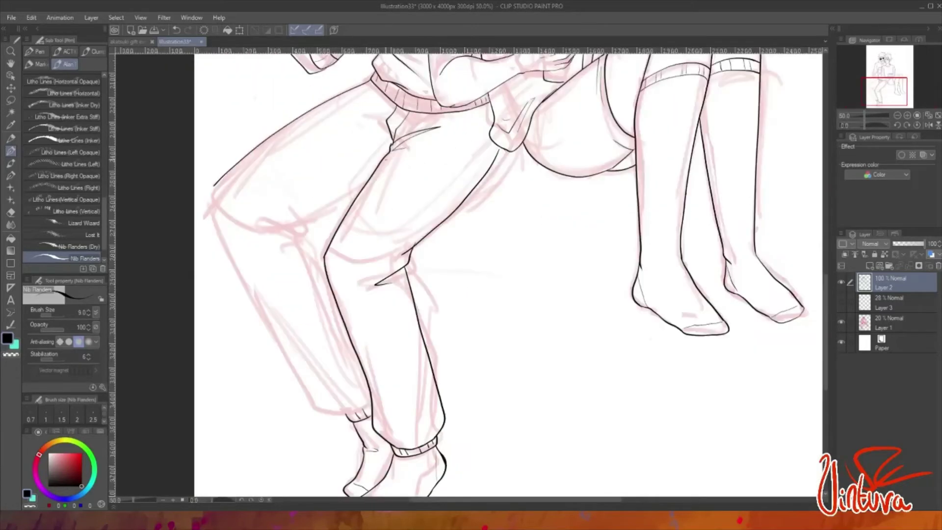
pyautogui.moveTo(361, 112)
pyautogui.mouseDown()
pyautogui.moveTo(377, 153)
pyautogui.moveTo(296, 214)
pyautogui.mouseUp()
pyautogui.moveTo(267, 210); pyautogui.dragTo(298, 227)
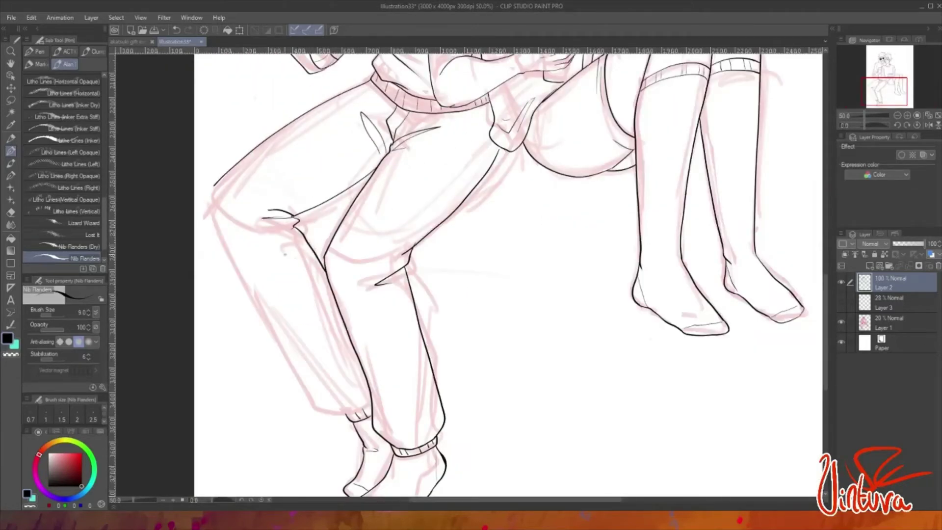
pyautogui.moveTo(214, 185); pyautogui.dragTo(362, 408)
pyautogui.scroll(-3, 354, 329)
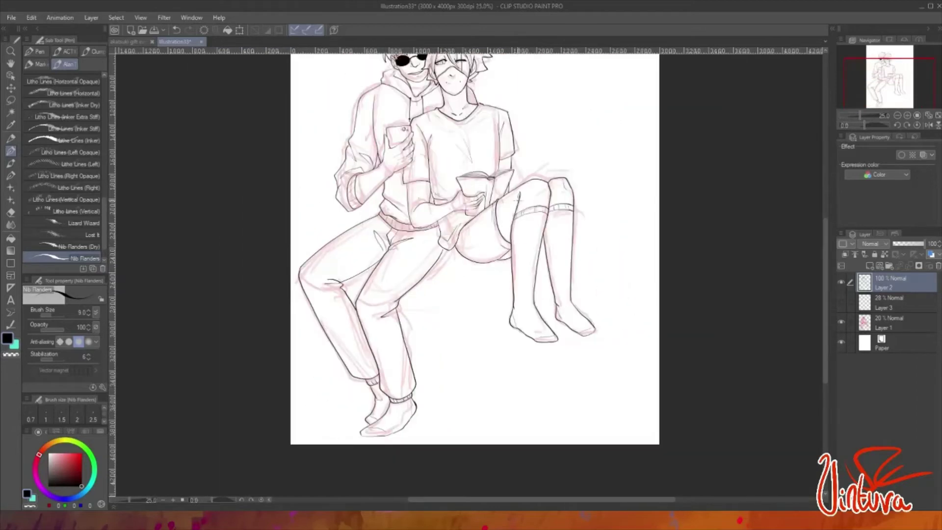
pyautogui.scroll(1, 481, 295)
# - With the sketch hidden, add a layer below the line art and fill the figures with flat pink using Close and fill
pyautogui.hotkey('ctrl', 'shift', 'n')
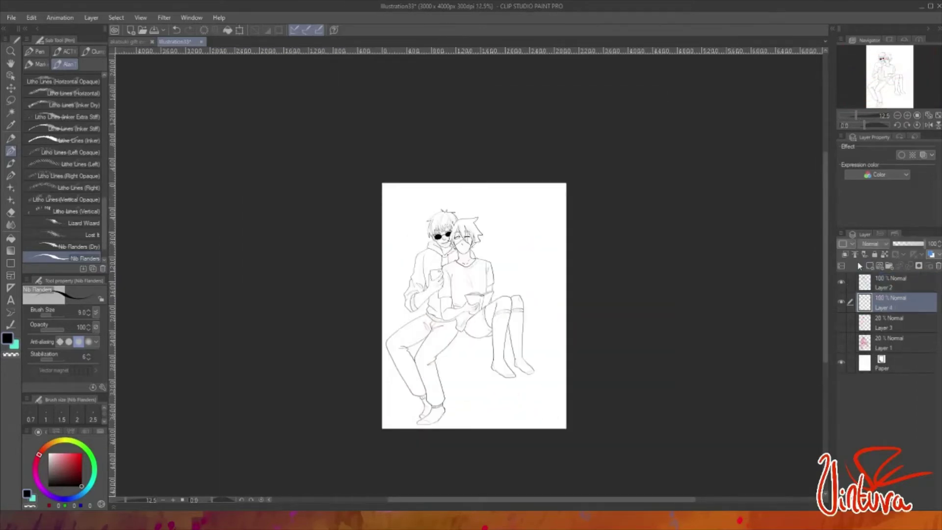
pyautogui.press('g')
pyautogui.click(441, 303)
pyautogui.scroll(10, 441, 303)
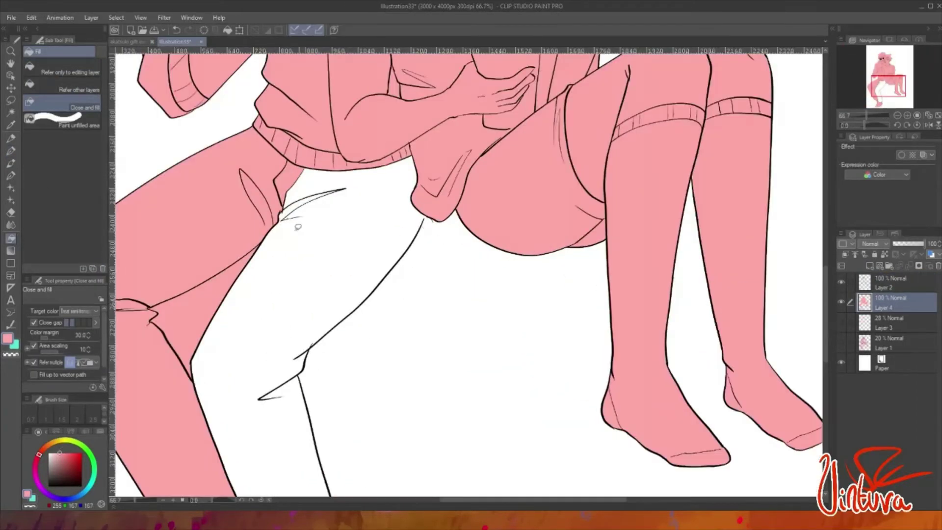
# - Close the gap between the back figure's near thigh line and the front figure's shirt hem on Layer 2
pyautogui.keyDown('alt'); pyautogui.click(451, 250); pyautogui.keyUp('alt')
pyautogui.press('p')
pyautogui.hotkey('alt', ']')
pyautogui.hotkey('ctrl', 'z')
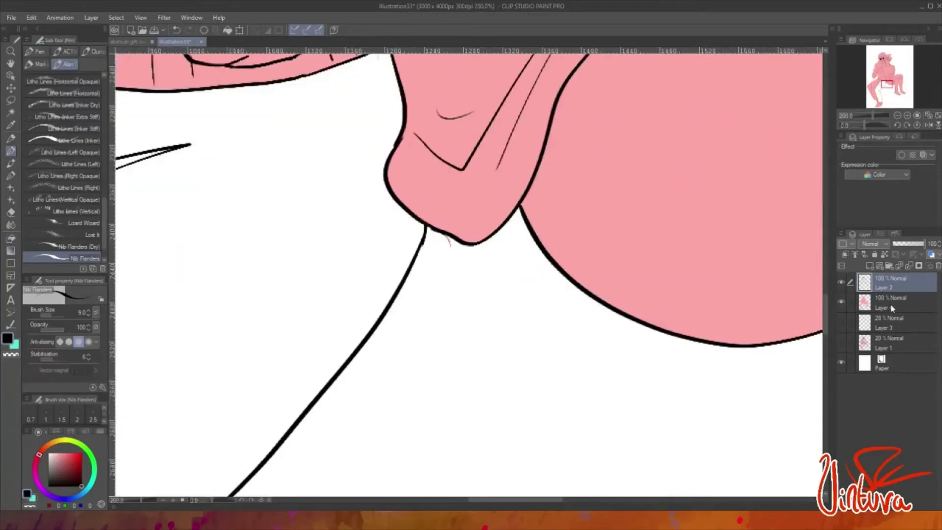
# - Fill the back figure's near leg with the same pink on Layer 4 and clear the fill from the gap between the legs
pyautogui.scroll(-10, 451, 251)
pyautogui.keyDown('alt'); pyautogui.click(466, 323); pyautogui.keyUp('alt')
pyautogui.click(10, 240)
pyautogui.click(539, 353)
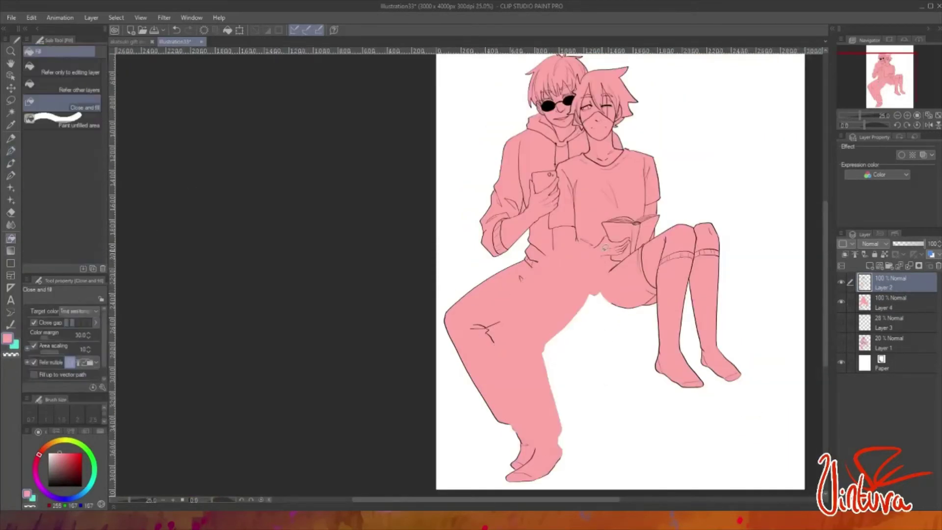
pyautogui.hotkey('ctrl', 'z')
pyautogui.hotkey('alt', '[')
pyautogui.click(540, 353)
pyautogui.click(79, 87)
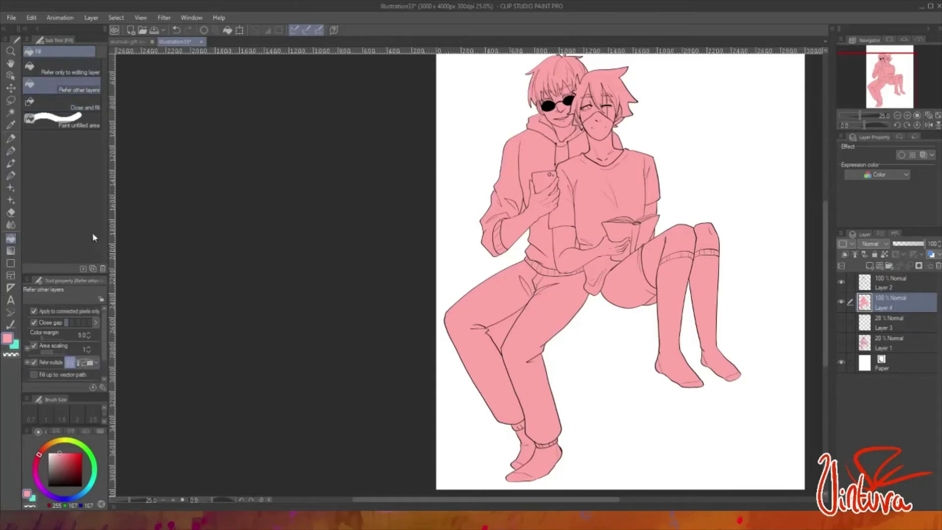
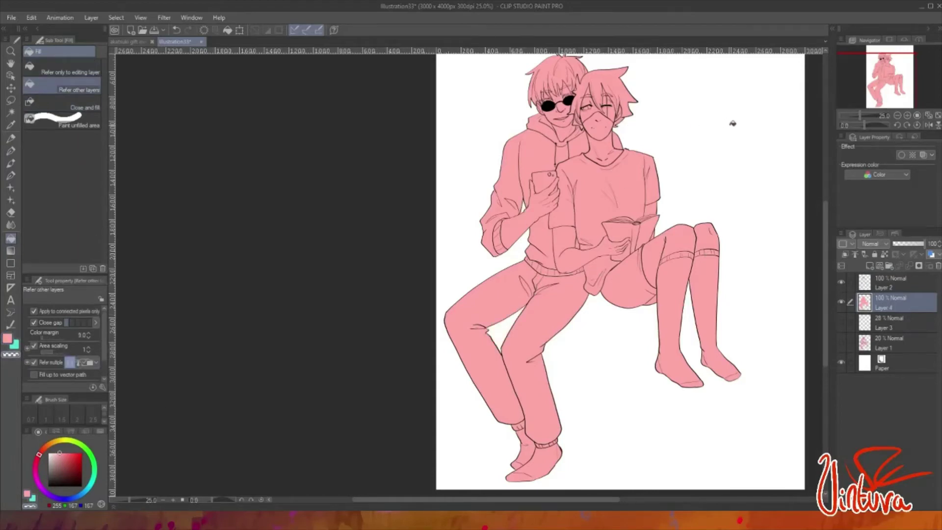
# - Clean up and redraw the front figure's hair tip and the hood opening lines between the two necks on Layer 2
pyautogui.scroll(5, 599, 106)
pyautogui.click(882, 290)
pyautogui.press('p')
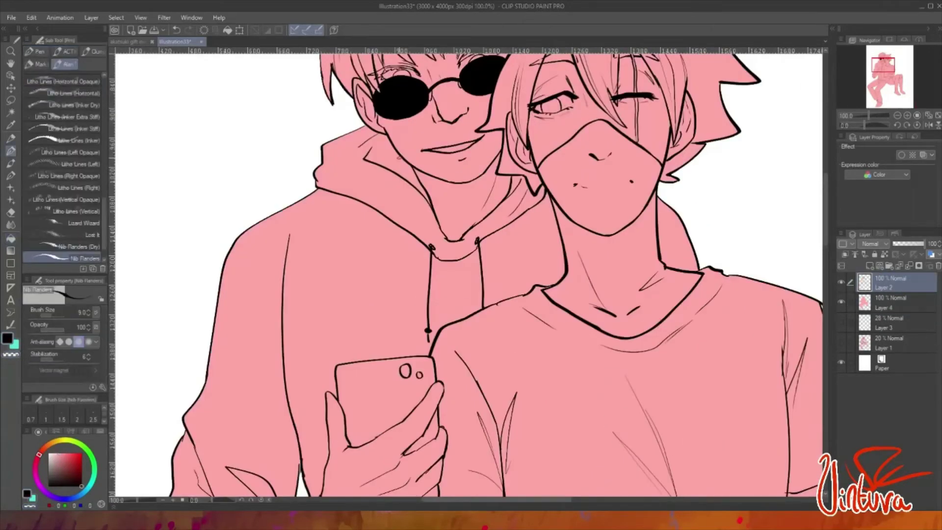
pyautogui.scroll(2, 520, 191)
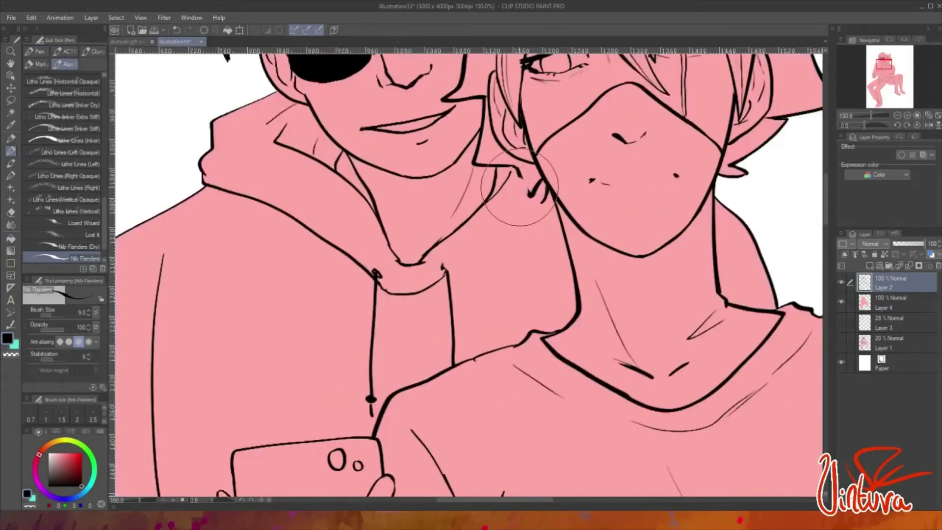
pyautogui.scroll(1, 540, 197)
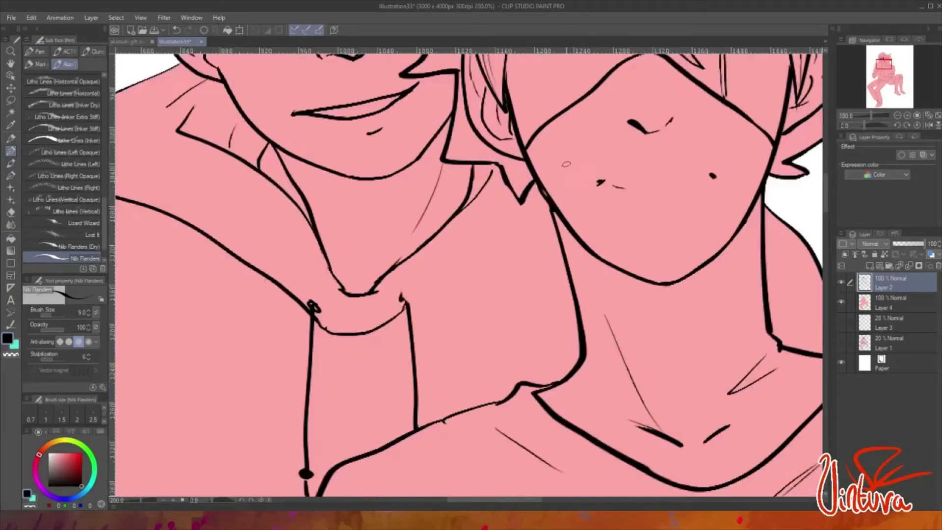
# - Ink the two hood edge lines running from the masked figure's neck to the hoodie's drawstring hole
pyautogui.moveTo(551, 232)
pyautogui.mouseDown()
pyautogui.moveTo(443, 295)
pyautogui.moveTo(403, 287)
pyautogui.mouseUp()
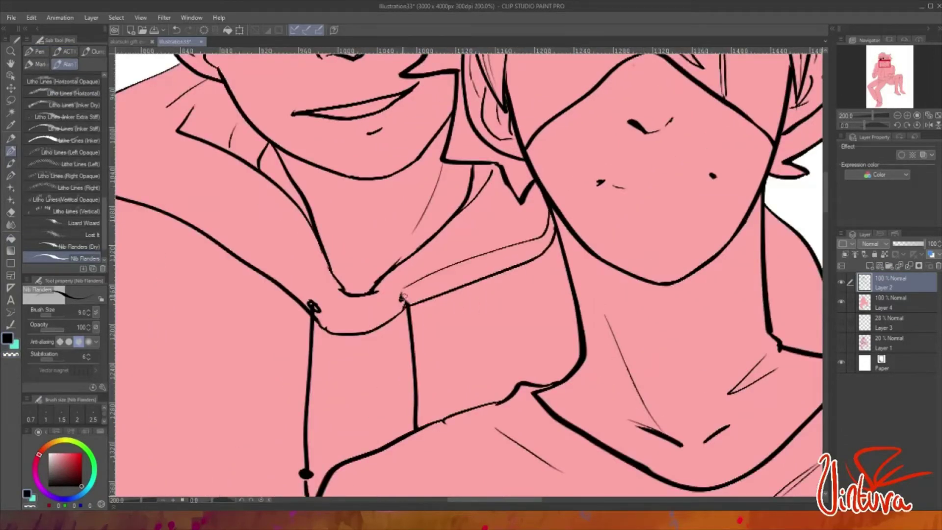
pyautogui.scroll(-4, 539, 239)
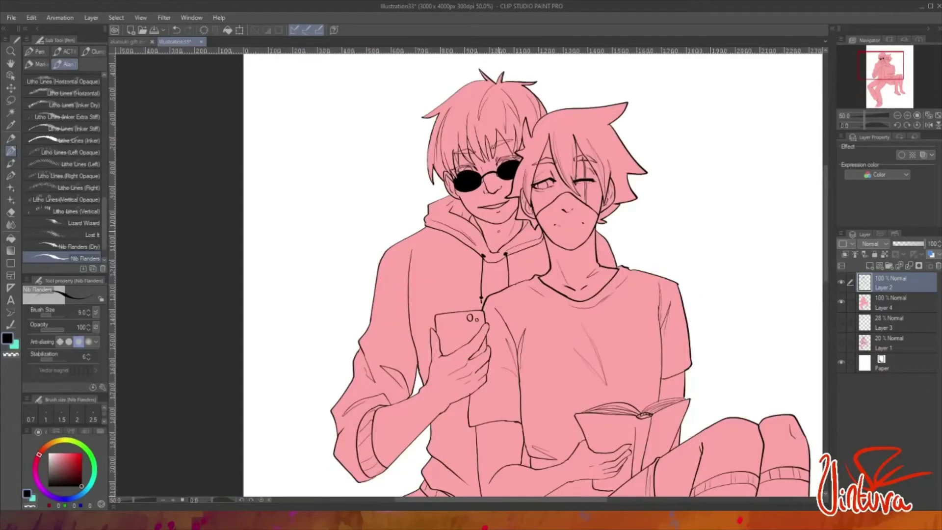
pyautogui.scroll(-3, 650, 248)
# - Add a new clipped layer above the pink base and fill the masked figure's mask and neck with dark blue-grey
pyautogui.hotkey('ctrl', 'shift', 'n')
pyautogui.scroll(2, 725, 243)
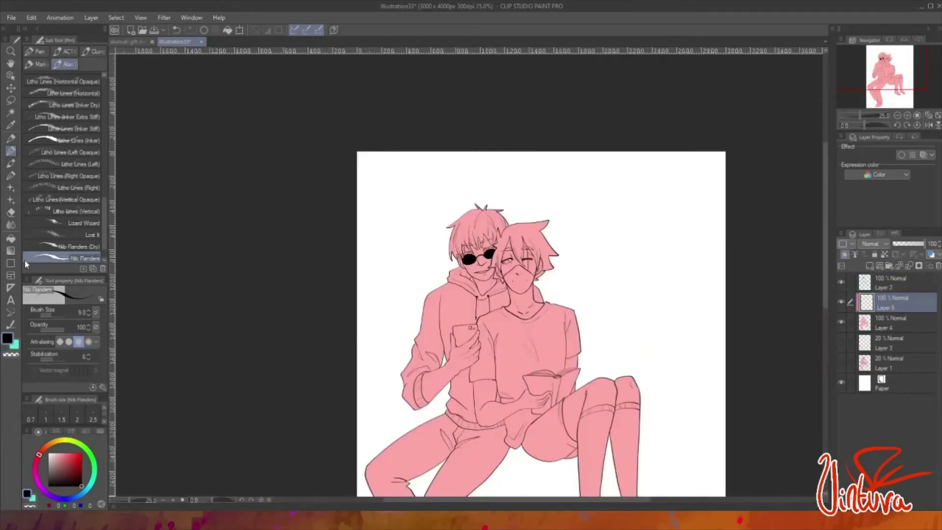
pyautogui.click(61, 498)
pyautogui.click(53, 478)
pyautogui.press('g')
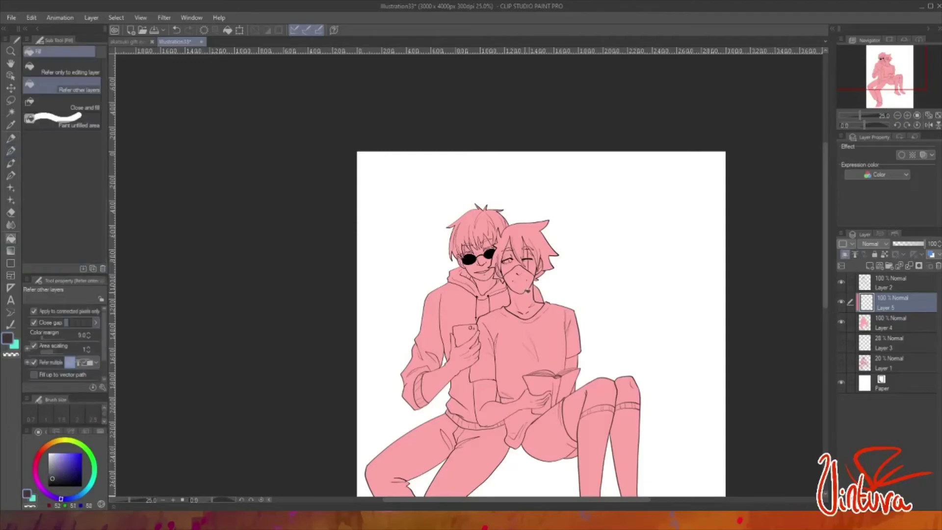
pyautogui.click(515, 282)
pyautogui.scroll(3, 540, 283)
pyautogui.press('p')
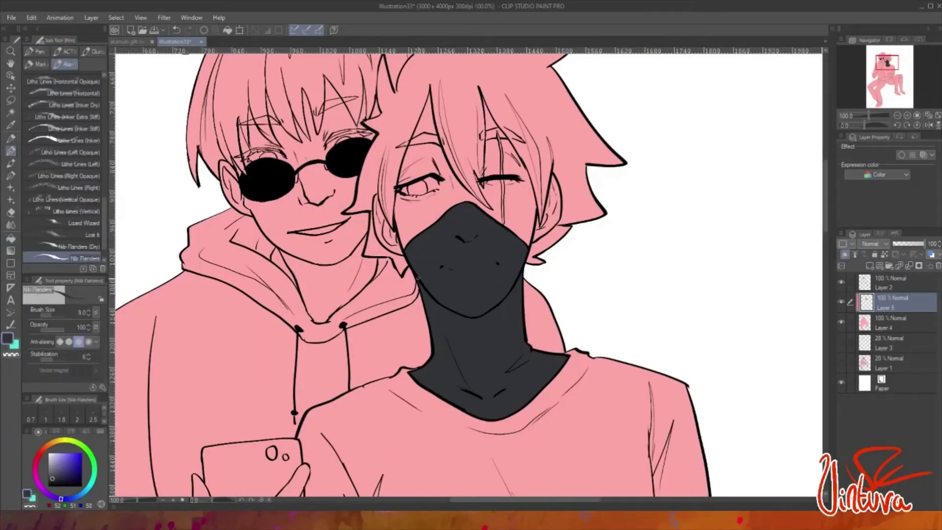
# - Fill the masked figure's shorts and both knee socks, including the ribbed cuffs, with the same dark blue-grey
pyautogui.scroll(-3, 418, 278)
pyautogui.press('g')
pyautogui.click(495, 412)
pyautogui.click(539, 421)
pyautogui.click(574, 442)
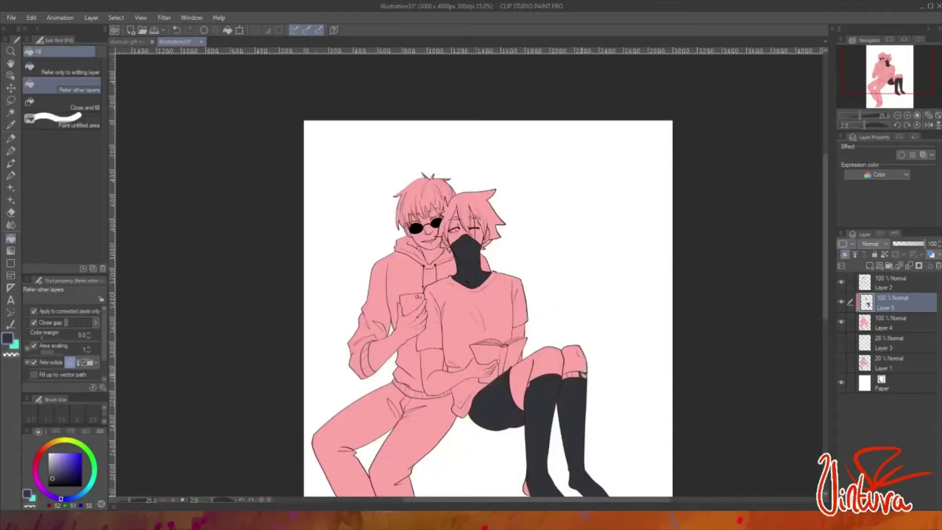
pyautogui.scroll(3, 491, 295)
pyautogui.scroll(-3, 595, 445)
pyautogui.scroll(4, 570, 412)
pyautogui.scroll(-2, 490, 83)
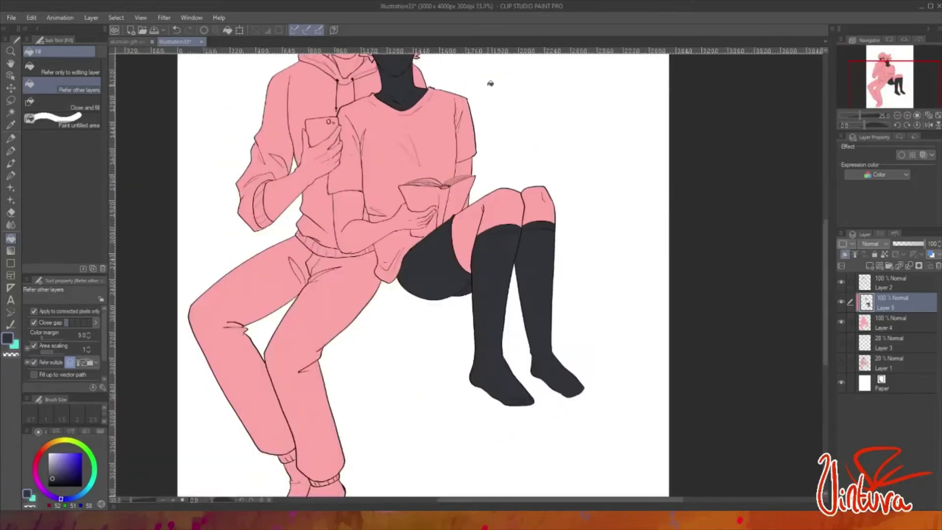
# - Fill the masked figure's T-shirt body and sleeves with a muted olive green
pyautogui.scroll(2, 490, 83)
pyautogui.click(76, 445)
pyautogui.click(358, 172)
pyautogui.click(61, 465)
pyautogui.click(441, 105)
pyautogui.click(392, 275)
pyautogui.scroll(1, 415, 261)
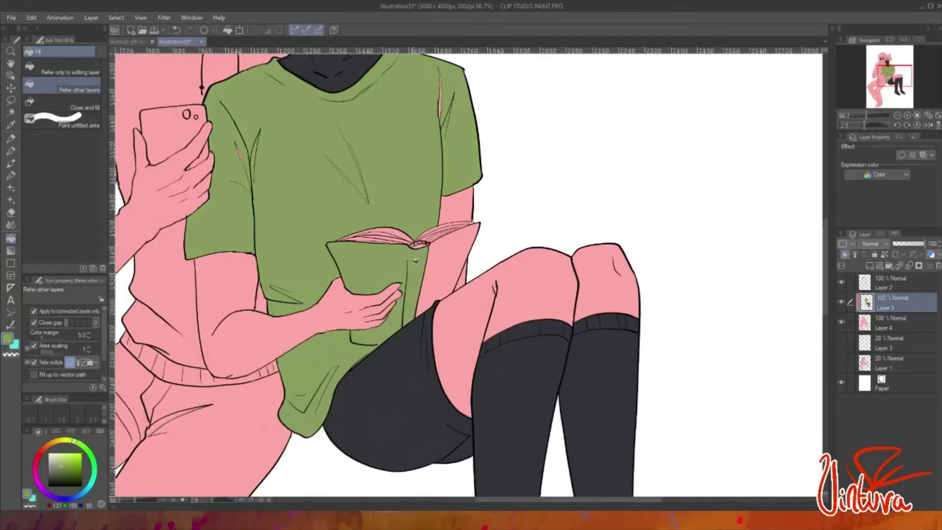
# - Extend the book cover's lower outline to the thigh in black on the line art layer, closing the gap
pyautogui.scroll(4, 382, 304)
pyautogui.keyDown('alt'); pyautogui.click(353, 329); pyautogui.keyUp('alt')
pyautogui.hotkey('alt', ']')
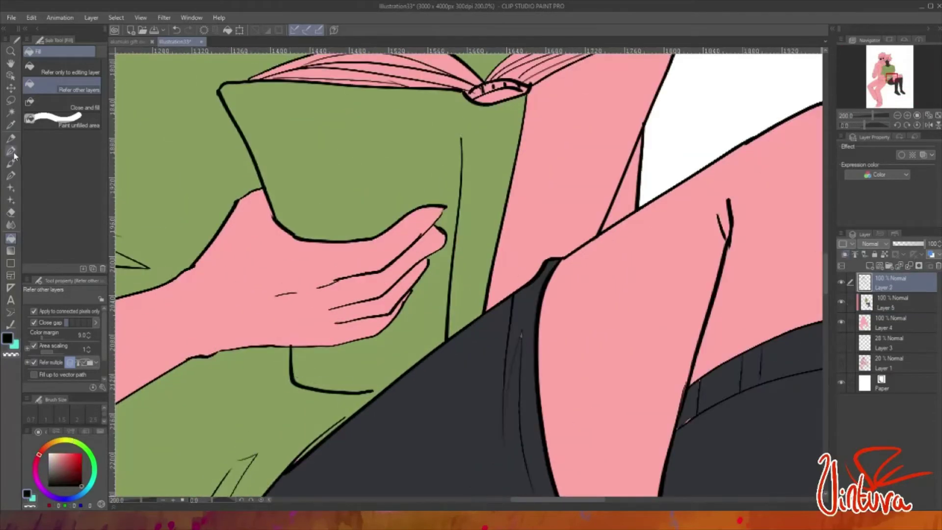
pyautogui.press('p')
# - Remove the green fill from the book cover while keeping the T-shirt green on the colour layer
pyautogui.click(11, 238)
pyautogui.keyDown('alt'); pyautogui.click(254, 412); pyautogui.keyUp('alt')
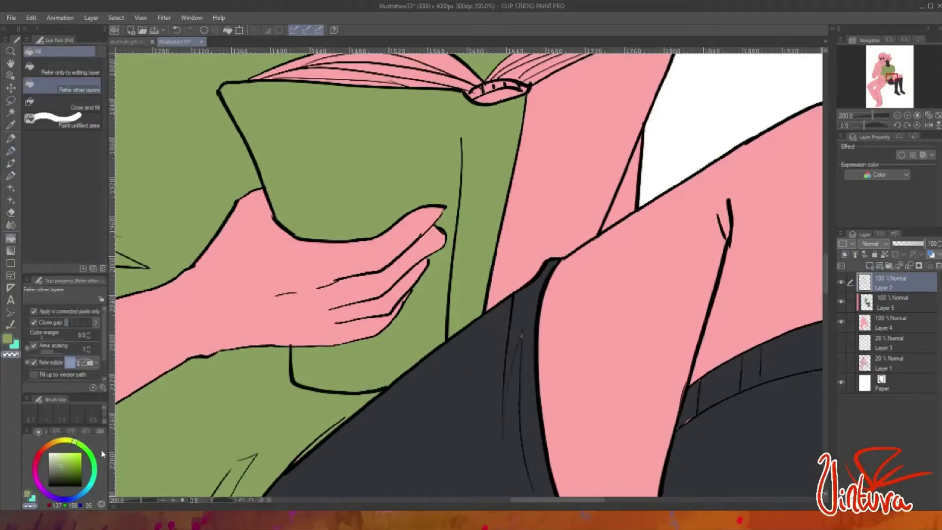
pyautogui.hotkey('ctrl', 'z')
pyautogui.hotkey('ctrl', 'y')
pyautogui.hotkey('ctrl', 'z')
pyautogui.press('p')
pyautogui.press('g')
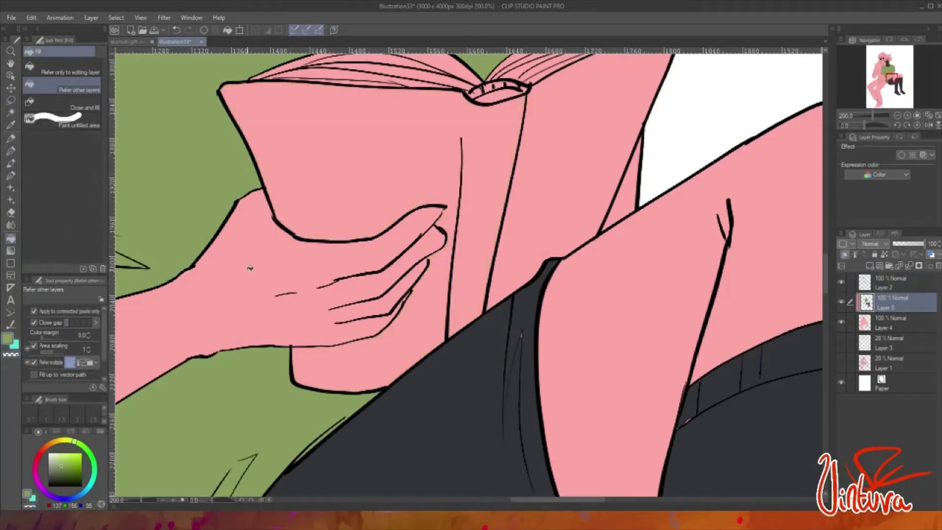
# - Paint the unfilled slivers along the T-shirt's folds and sleeve seams green with the pen
pyautogui.scroll(-4, 252, 315)
pyautogui.scroll(1, 494, 165)
pyautogui.press('p')
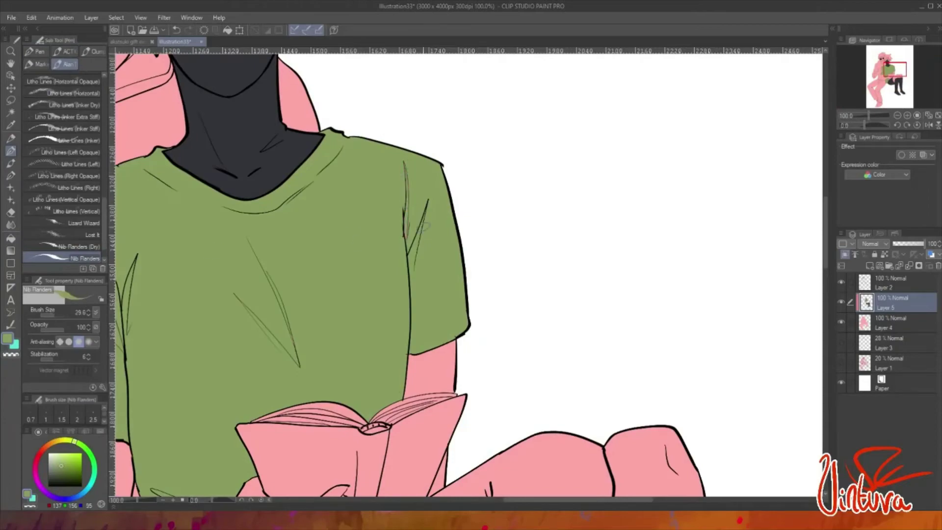
pyautogui.scroll(-1, 394, 216)
pyautogui.moveTo(329, 301); pyautogui.dragTo(358, 155)
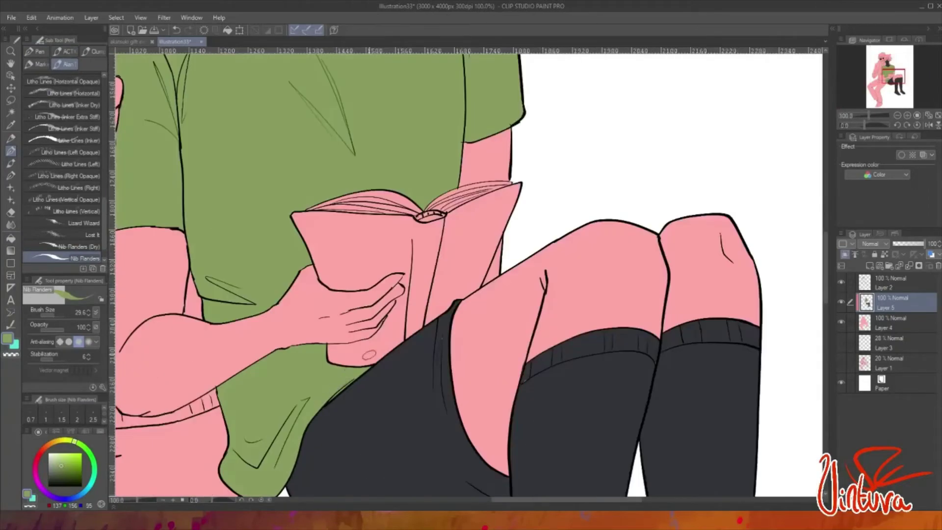
# - Touch up the unfilled spots on the shorts, sock cuffs and sock feet with dark blue-grey
pyautogui.scroll(-2, 368, 354)
pyautogui.scroll(3, 442, 249)
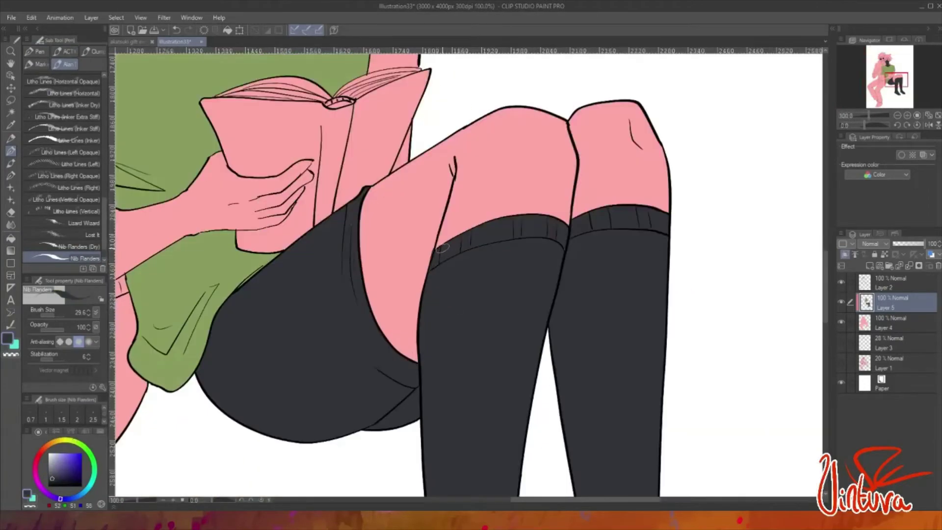
pyautogui.scroll(-2, 417, 391)
pyautogui.scroll(2, 348, 314)
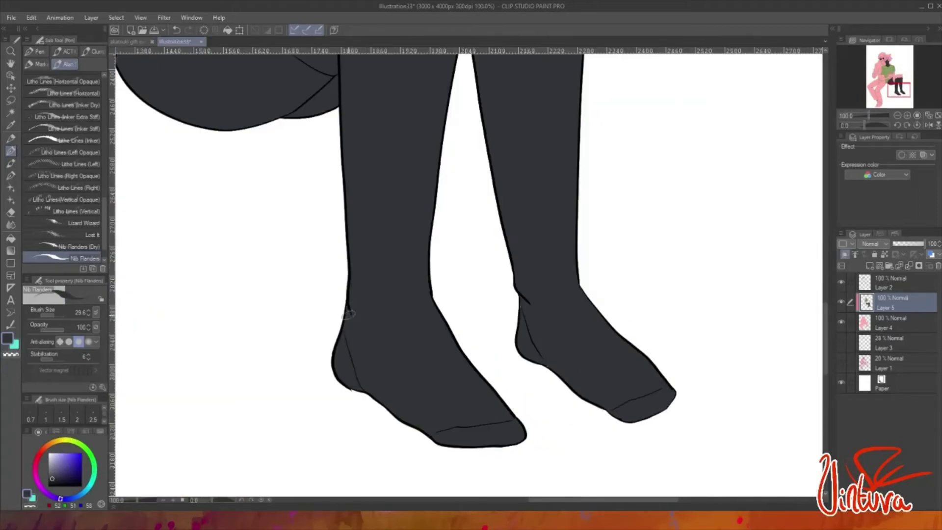
pyautogui.moveTo(554, 365); pyautogui.dragTo(576, 372)
pyautogui.scroll(-4, 557, 288)
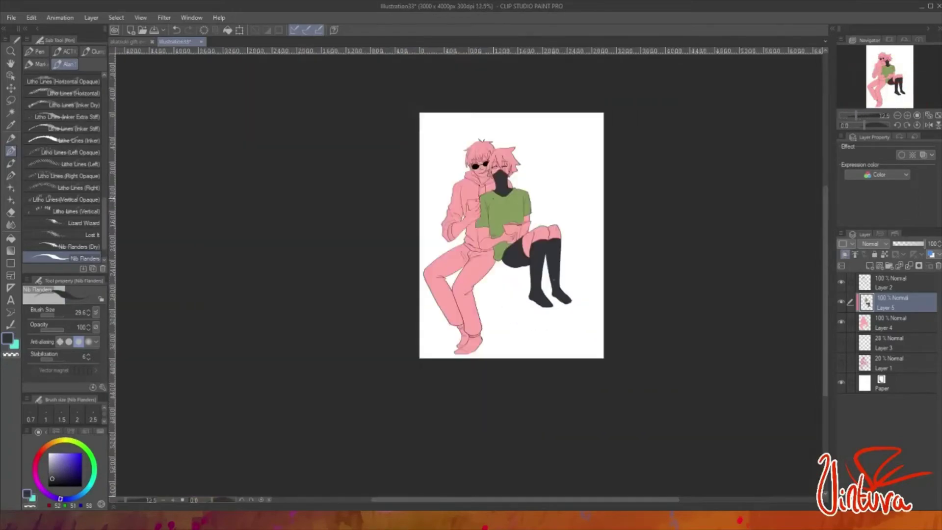
# - Fill the masked figure's arms, hand, thighs and face with a light peach skin tone
pyautogui.scroll(2, 557, 288)
pyautogui.press('g')
pyautogui.click(617, 353)
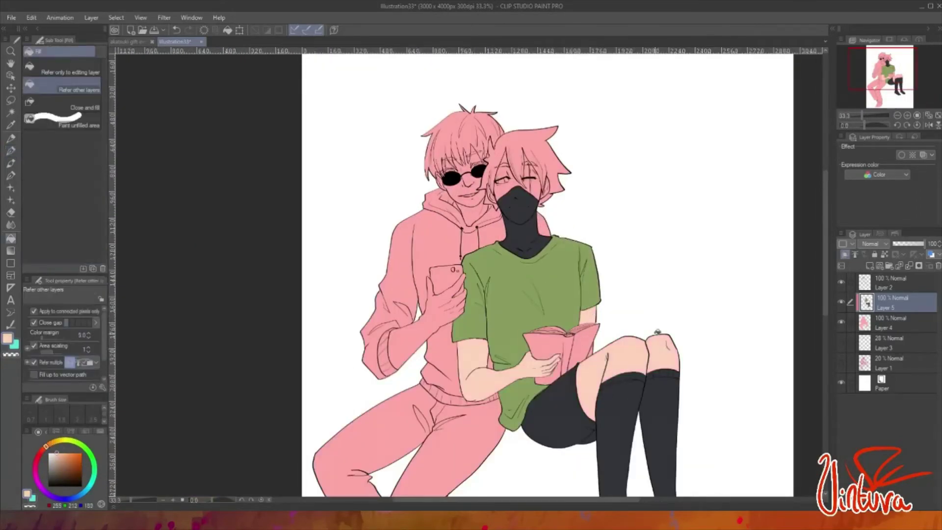
pyautogui.click(520, 187)
pyautogui.scroll(3, 537, 180)
pyautogui.click(529, 171)
# - Fill the masked figure's ears with the peach skin tone and touch up the remaining skin gaps
pyautogui.press('p')
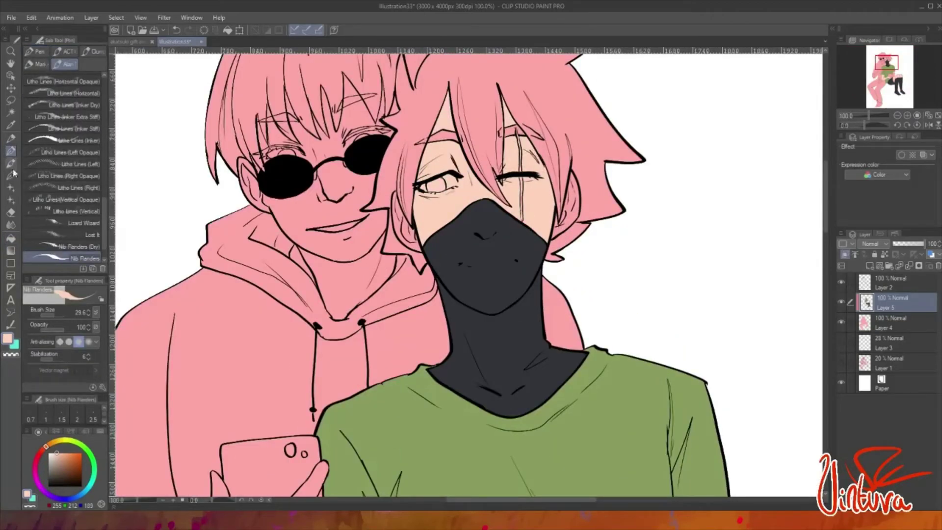
pyautogui.press('g')
pyautogui.click(407, 230)
pyautogui.click(576, 212)
pyautogui.click(12, 151)
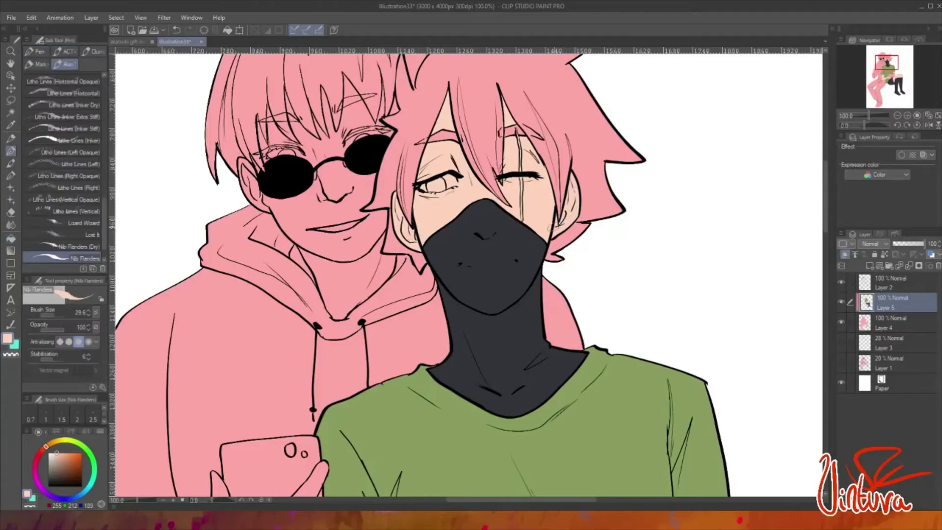
pyautogui.scroll(-4, 471, 190)
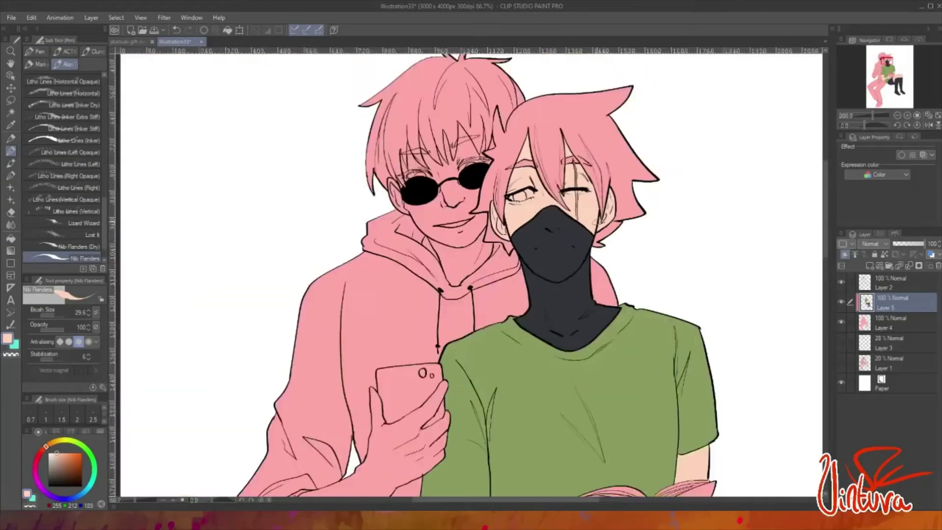
pyautogui.scroll(4, 432, 421)
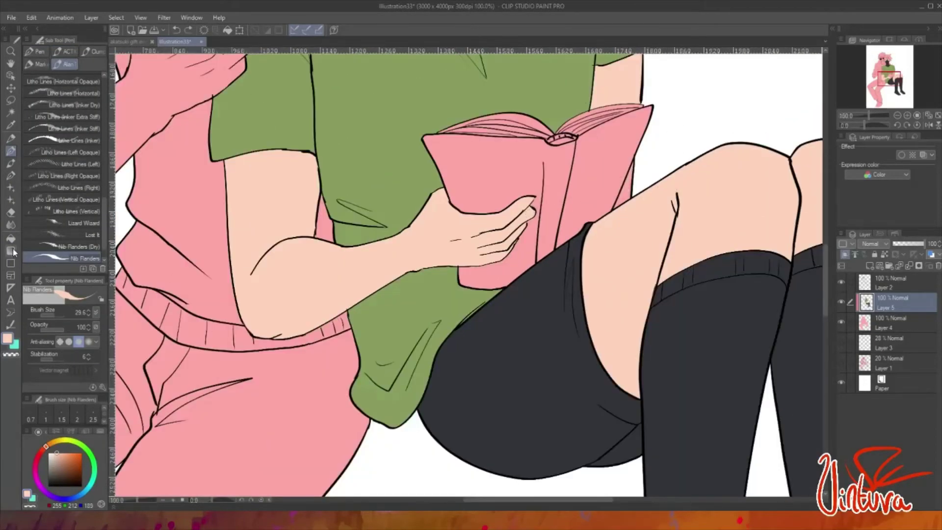
# - Fill the sunglasses figure's face, neck, forearm and phone hand with a slightly pinker peach skin tone
pyautogui.press('g')
pyautogui.scroll(-4, 470, 265)
pyautogui.scroll(2, 491, 196)
pyautogui.click(47, 451)
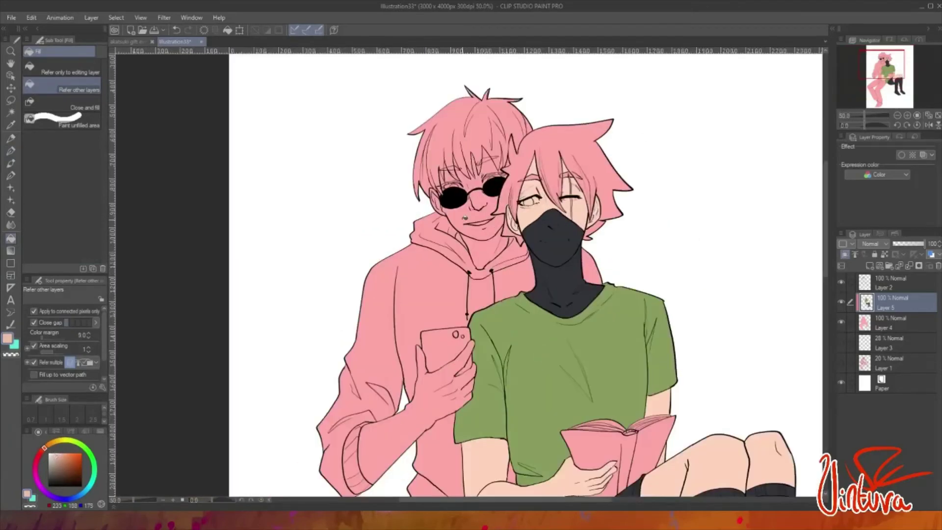
pyautogui.click(465, 216)
pyautogui.click(59, 452)
pyautogui.click(471, 216)
pyautogui.scroll(1, 529, 147)
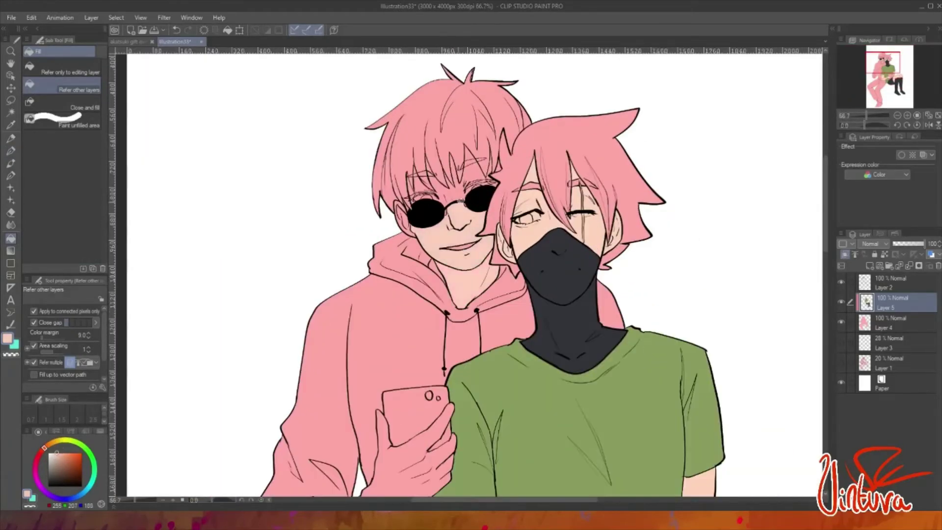
pyautogui.scroll(1, 489, 195)
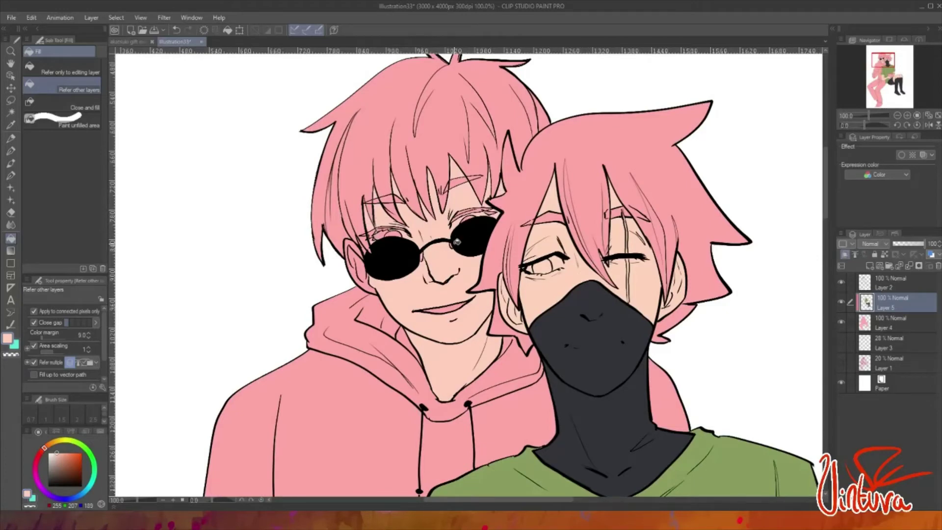
pyautogui.scroll(-4, 461, 234)
pyautogui.scroll(1, 516, 234)
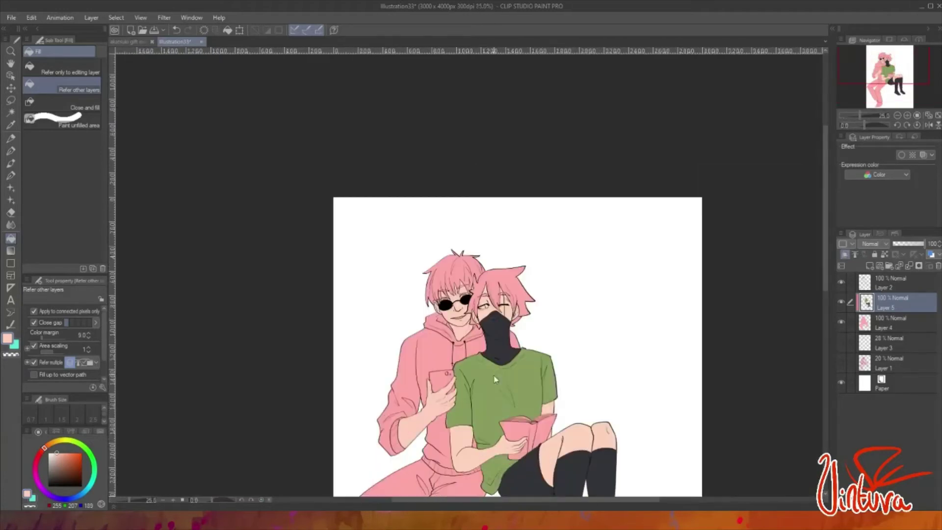
# - Fill the sunglasses figure's hoodie, including the hood, far shoulder, cuff and hem, with medium grey
pyautogui.click(48, 472)
pyautogui.click(378, 392)
pyautogui.click(417, 461)
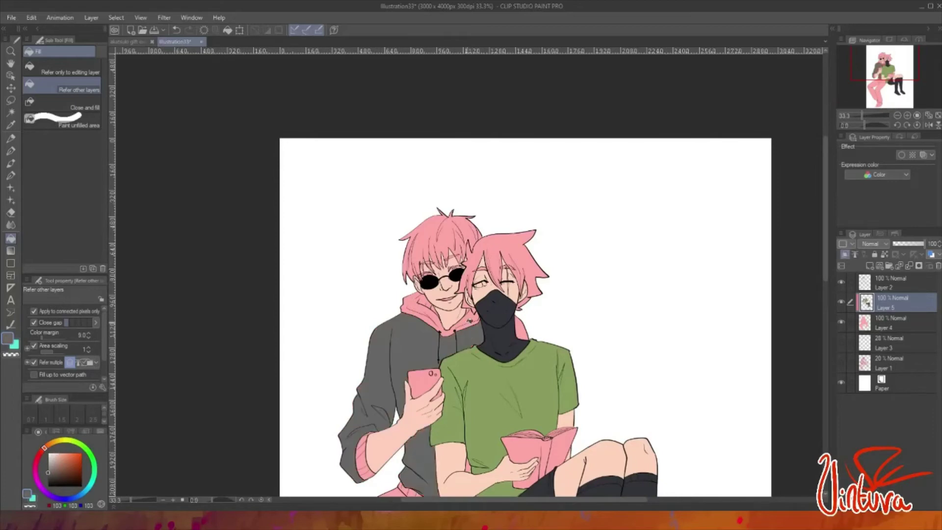
pyautogui.click(422, 314)
pyautogui.click(521, 326)
pyautogui.click(365, 456)
pyautogui.scroll(1, 474, 444)
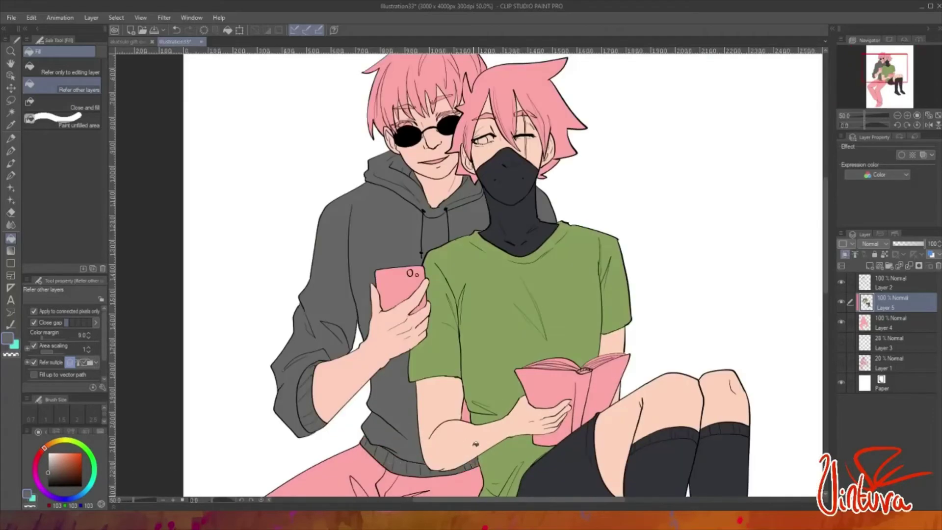
pyautogui.click(11, 151)
pyautogui.scroll(-2, 579, 170)
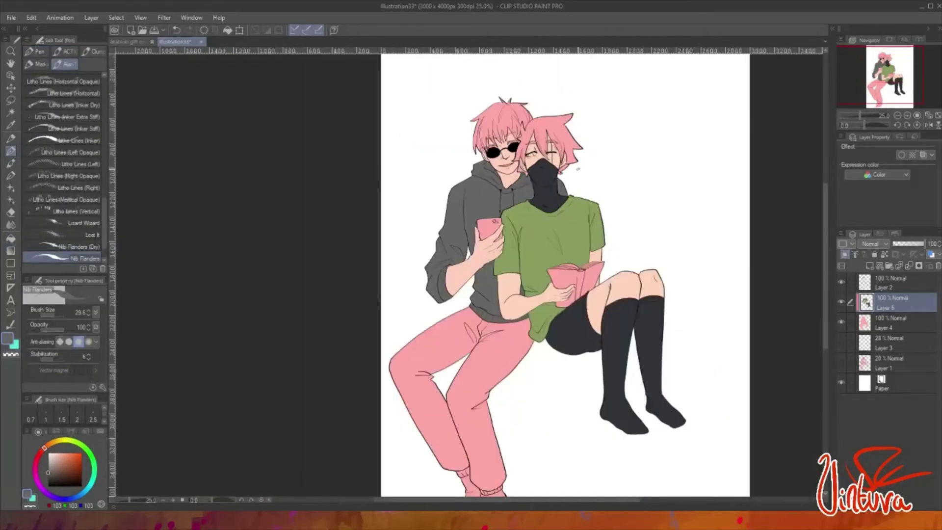
# - Fill the sunglasses figure's trousers and ankle cuffs with dark blue-grey
pyautogui.click(52, 479)
pyautogui.click(11, 238)
pyautogui.click(427, 373)
pyautogui.click(488, 328)
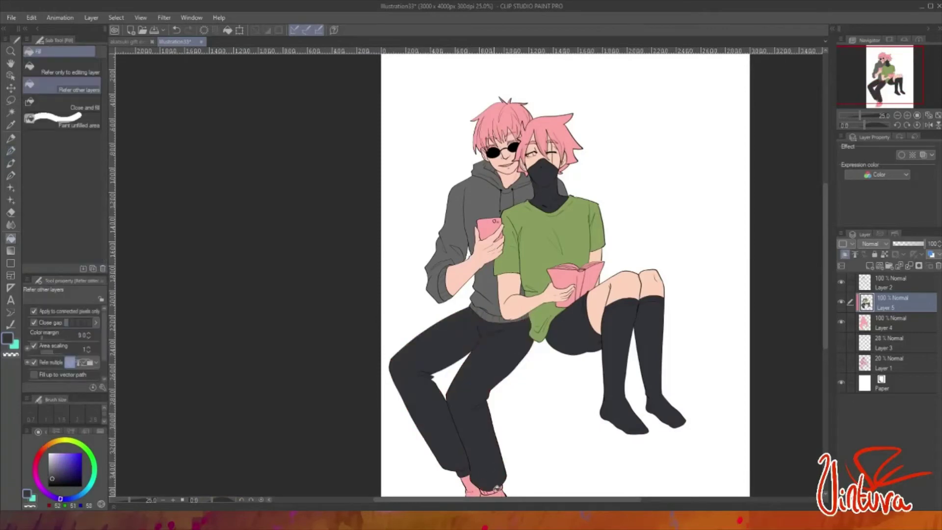
pyautogui.scroll(3, 496, 487)
# - Fill both of the sunglasses figure's socks with a muted purple
pyautogui.press('p')
pyautogui.click(65, 458)
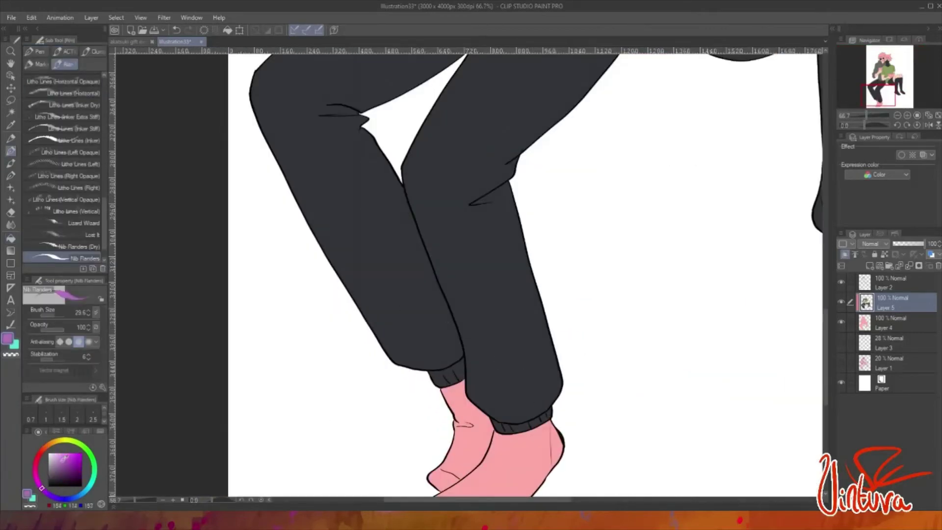
pyautogui.press('g')
pyautogui.click(464, 431)
pyautogui.click(520, 461)
pyautogui.click(60, 463)
pyautogui.click(464, 432)
pyautogui.click(520, 461)
pyautogui.scroll(1, 397, 340)
pyautogui.press('p')
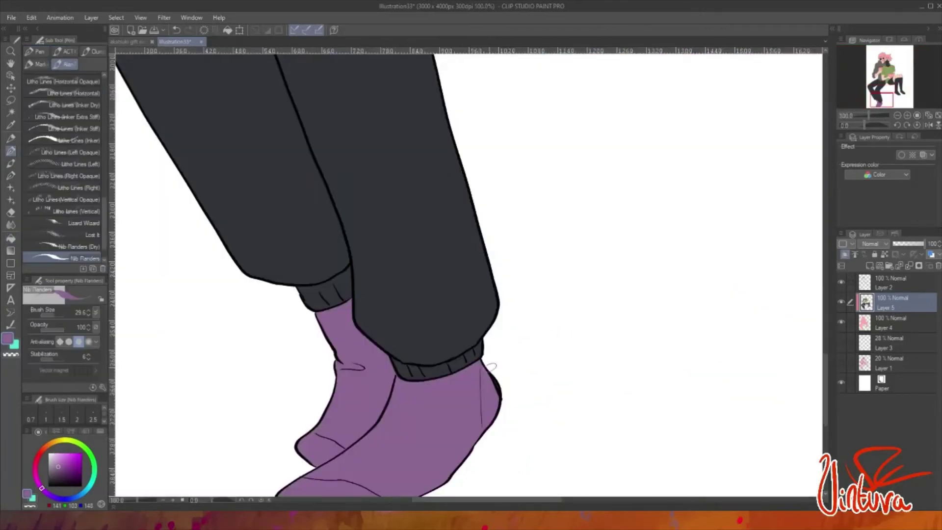
# - Refine the front foot's heel outline in black on the line art layer, then return to the colour layer
pyautogui.hotkey('alt', ']')
pyautogui.scroll(1, 487, 337)
pyautogui.keyDown('alt'); pyautogui.click(483, 349); pyautogui.keyUp('alt')
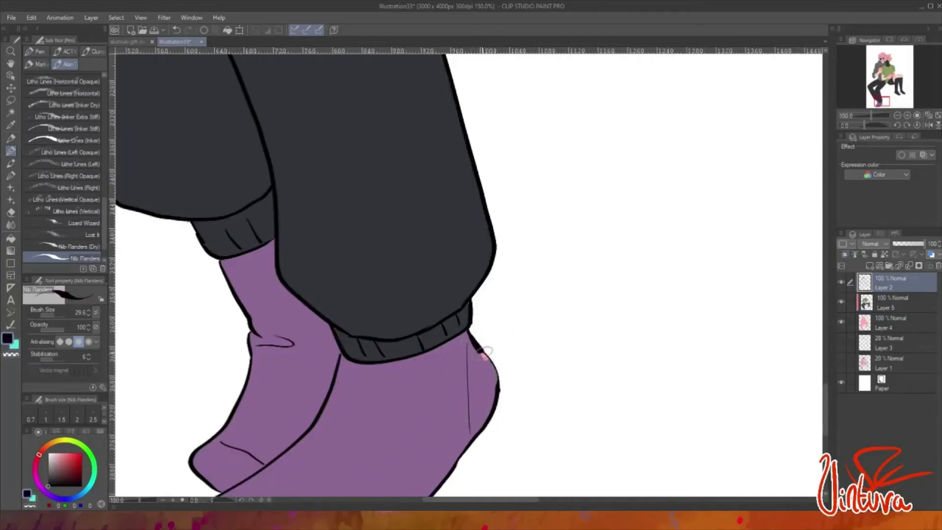
pyautogui.hotkey('alt', '[')
# - Touch up the unfilled spots on the sunglasses figure's ankle cuffs and trouser folds with dark blue-grey
pyautogui.keyDown('alt'); pyautogui.click(412, 323); pyautogui.keyUp('alt')
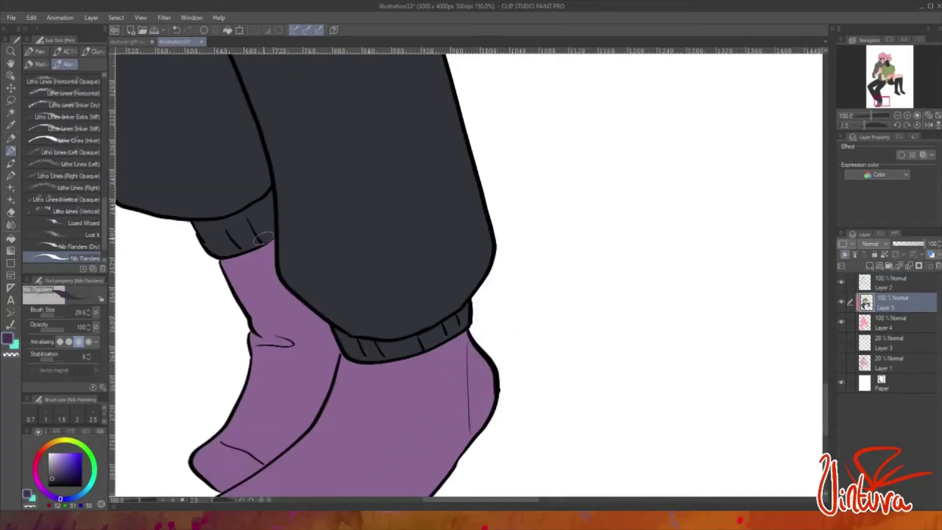
pyautogui.scroll(-2, 263, 239)
pyautogui.scroll(1, 593, 375)
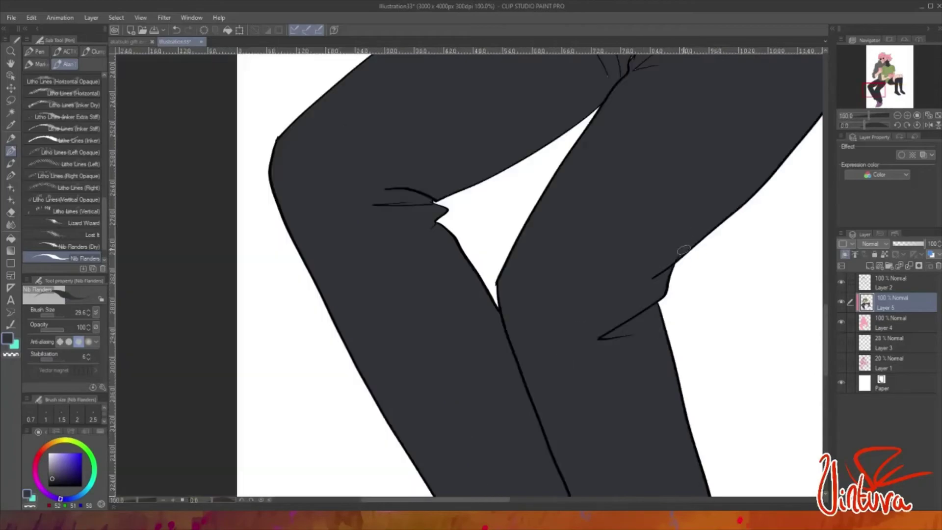
pyautogui.scroll(2, 640, 166)
pyautogui.scroll(-3, 683, 155)
pyautogui.scroll(4, 413, 223)
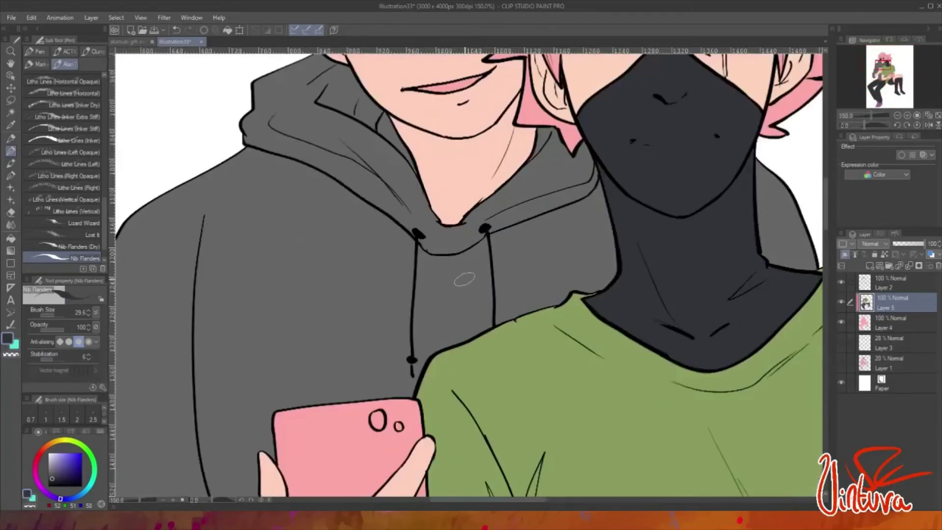
# - Touch up the unfilled spots on the sunglasses figure's hoodie and sleeve with its sampled grey
pyautogui.keyDown('alt'); pyautogui.click(412, 222); pyautogui.keyUp('alt')
pyautogui.scroll(-3, 537, 160)
pyautogui.scroll(3, 333, 390)
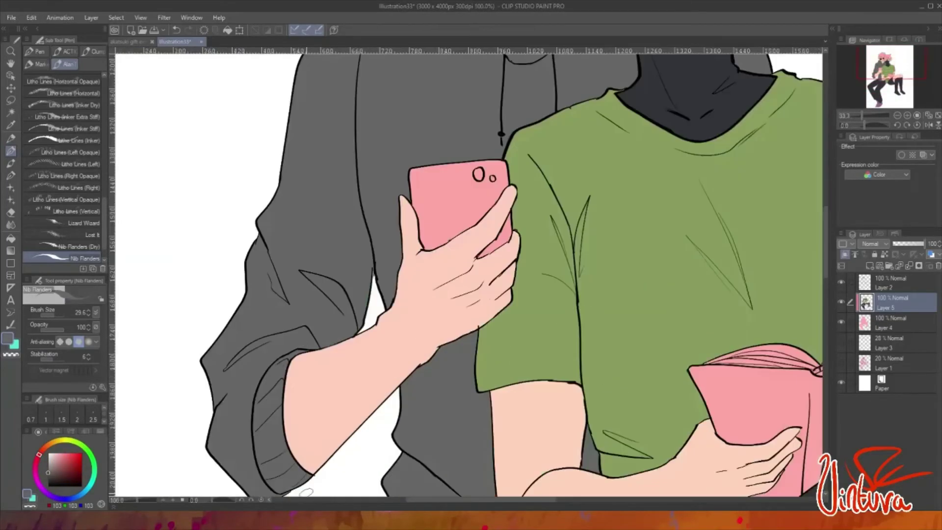
pyautogui.scroll(-1, 306, 492)
pyautogui.scroll(1, 483, 438)
pyautogui.scroll(-3, 592, 431)
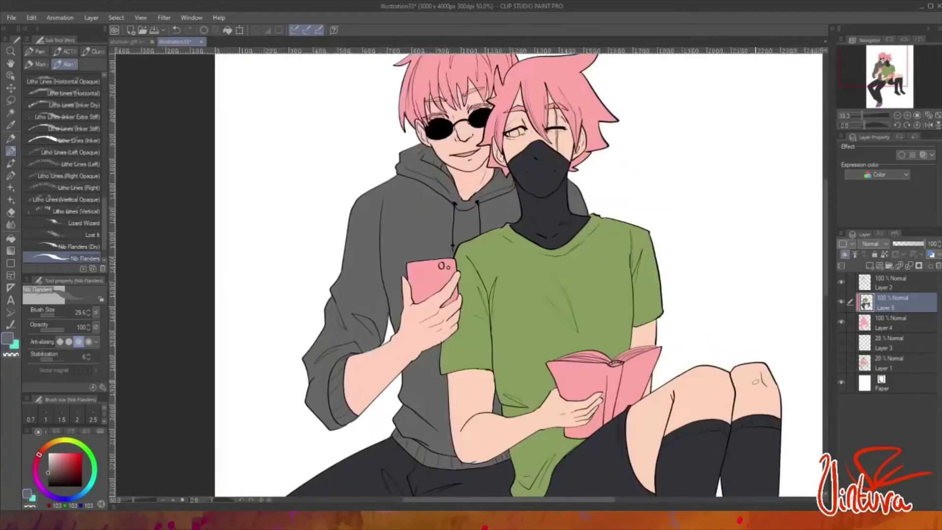
# - Ink the green shirt's lower fold lines in black on the line art layer, then return to the colour layer with the shirt's green
pyautogui.hotkey('alt', ']')
pyautogui.scroll(3, 523, 303)
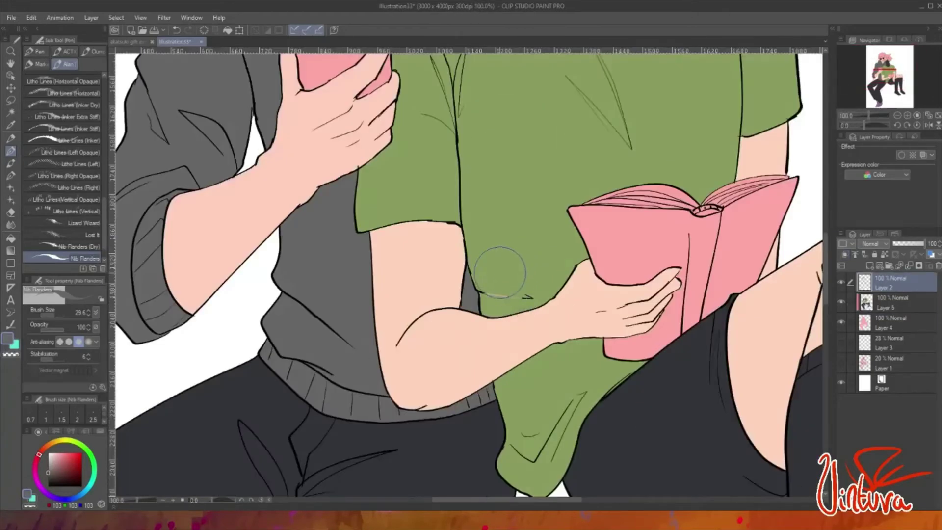
pyautogui.keyDown('alt'); pyautogui.click(521, 308); pyautogui.keyUp('alt')
pyautogui.scroll(2, 523, 309)
pyautogui.scroll(-3, 505, 345)
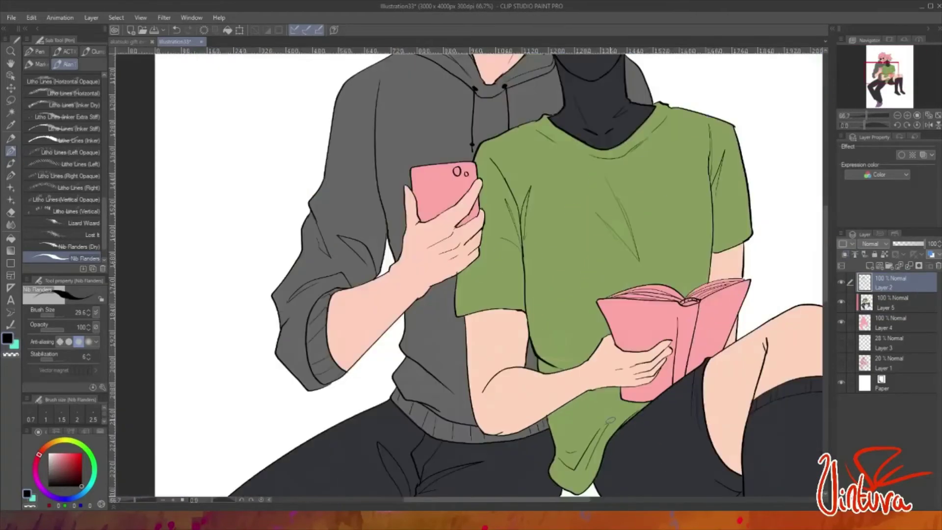
pyautogui.keyDown('alt'); pyautogui.click(724, 282); pyautogui.keyUp('alt')
pyautogui.hotkey('alt', '[')
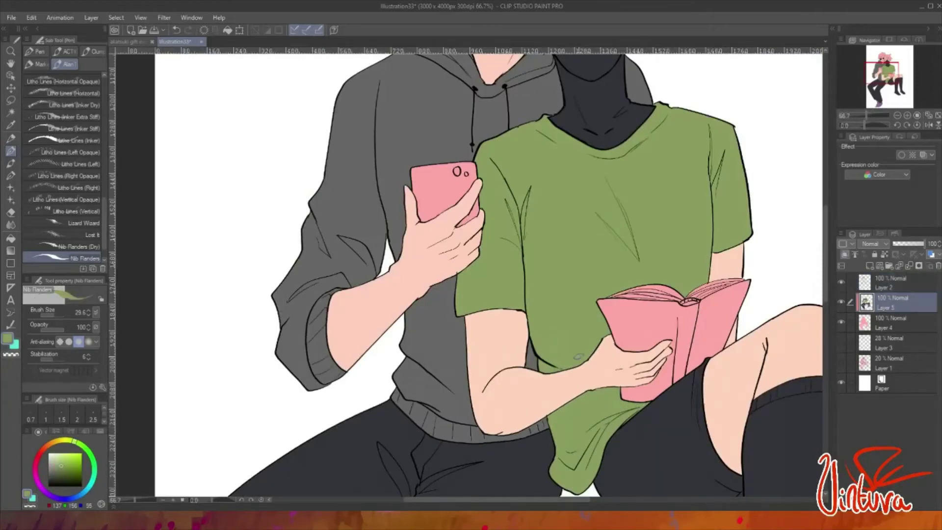
# - Touch up the unfilled spots around the masked figure's neck and shirt collar with dark blue-grey and green
pyautogui.scroll(3, 555, 117)
pyautogui.scroll(-2, 556, 128)
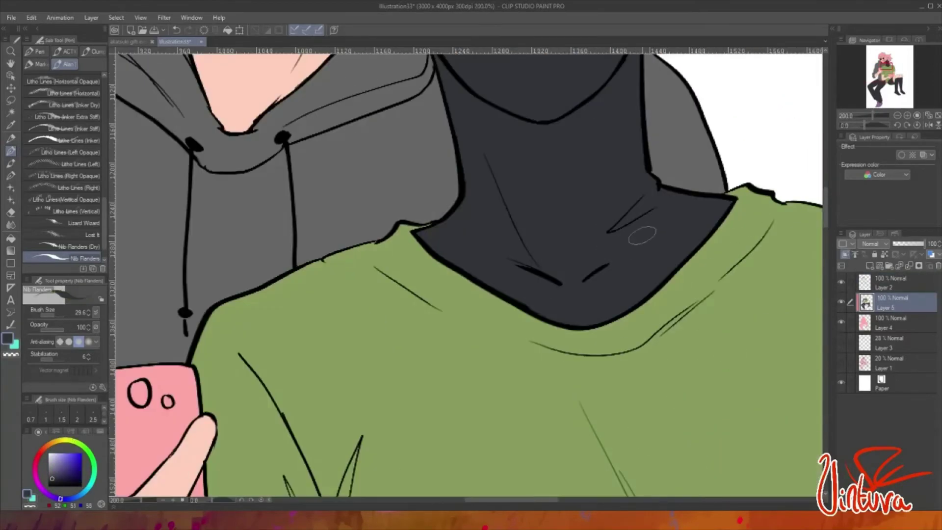
pyautogui.scroll(-1, 780, 257)
pyautogui.scroll(-3, 779, 257)
pyautogui.scroll(2, 562, 223)
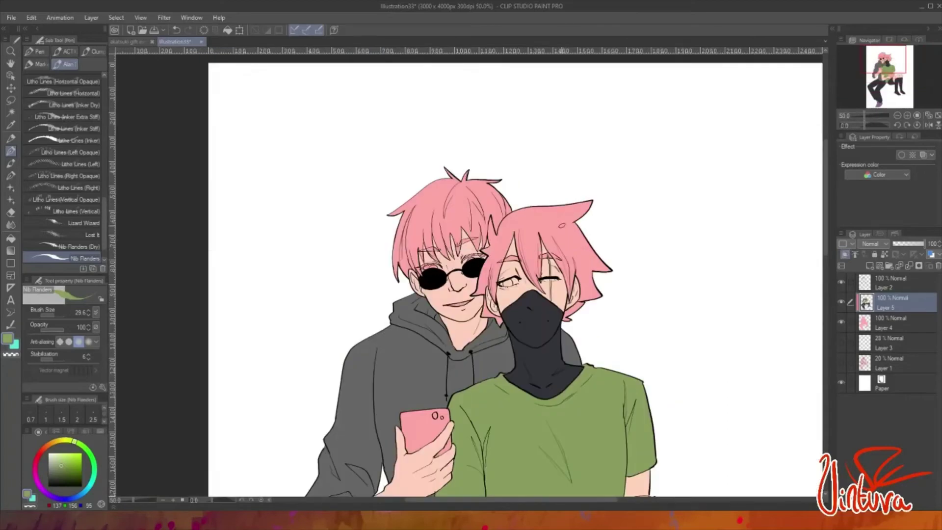
# - Fill the masked figure's hair and eyebrows with light grey and clean up the surrounding skin with the sampled skin tone
pyautogui.click(11, 238)
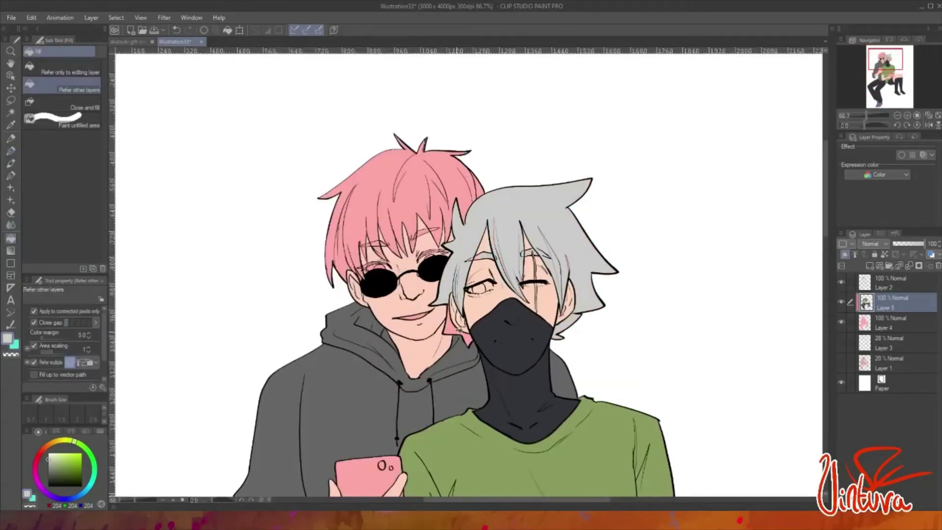
pyautogui.scroll(3, 599, 232)
pyautogui.press('p')
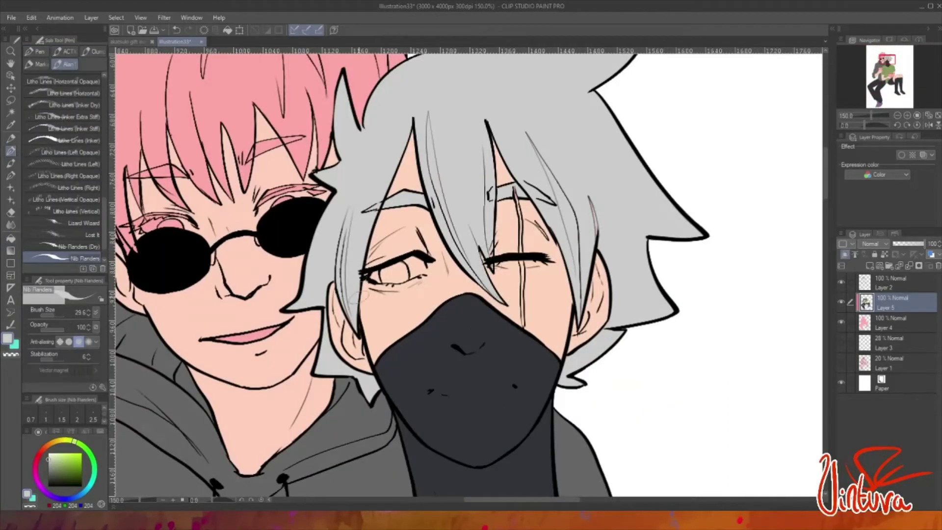
pyautogui.keyDown('alt'); pyautogui.click(515, 177); pyautogui.keyUp('alt')
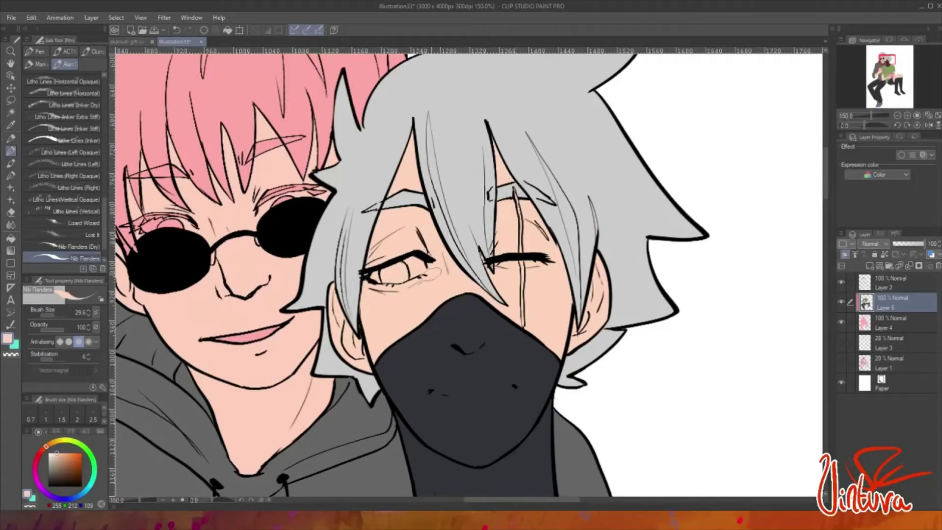
pyautogui.scroll(-4, 548, 232)
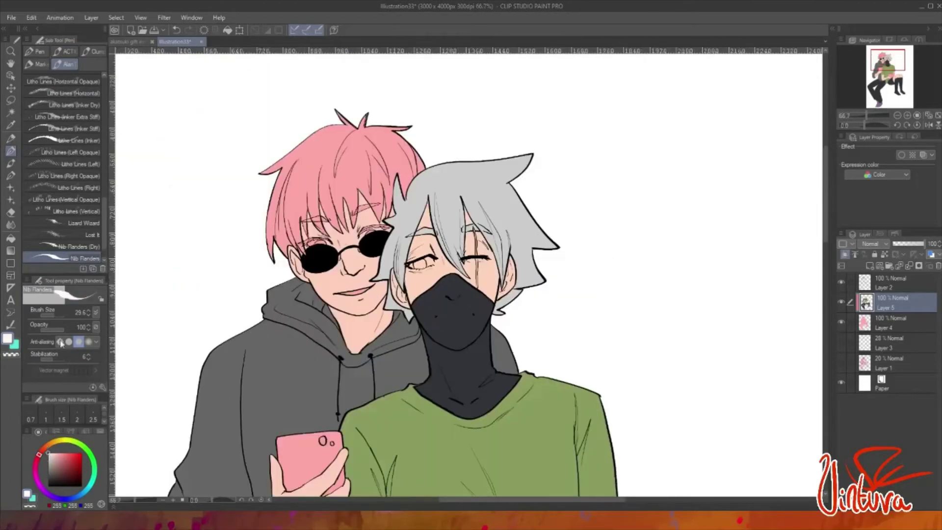
# - Fill the sunglasses figure's hair, eyebrows and eyelashes with white
pyautogui.press('g')
pyautogui.click(343, 157)
pyautogui.click(284, 210)
pyautogui.scroll(4, 314, 223)
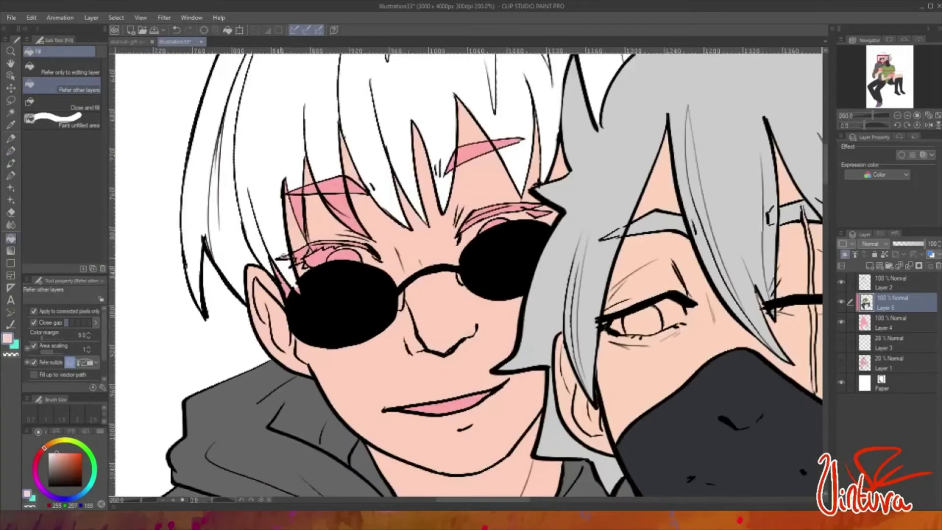
pyautogui.click(335, 184)
pyautogui.click(343, 201)
pyautogui.click(304, 189)
pyautogui.click(471, 154)
pyautogui.click(505, 143)
pyautogui.click(490, 211)
pyautogui.click(537, 213)
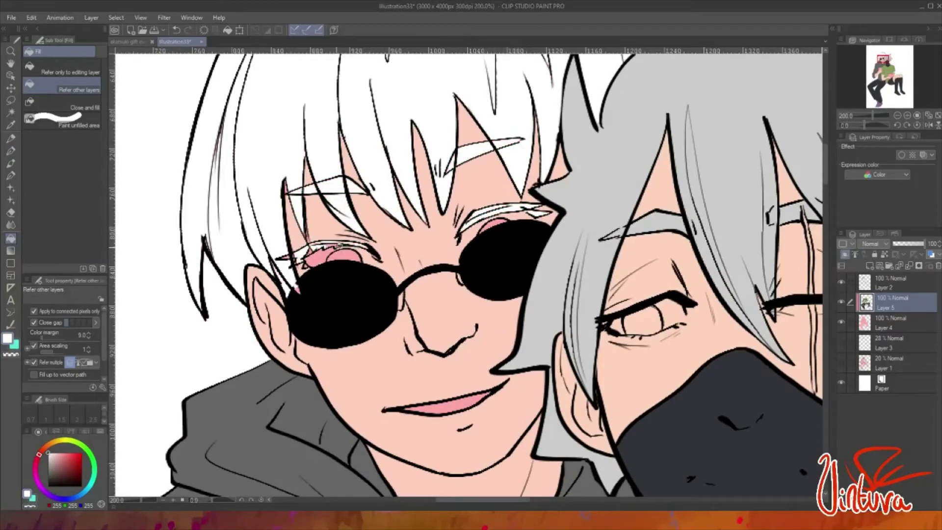
# - Touch up the skin between the sunglasses figure's fringe strands and around the eyes with the sampled skin tone
pyautogui.scroll(-2, 608, 172)
pyautogui.scroll(1, 557, 191)
pyautogui.press('p')
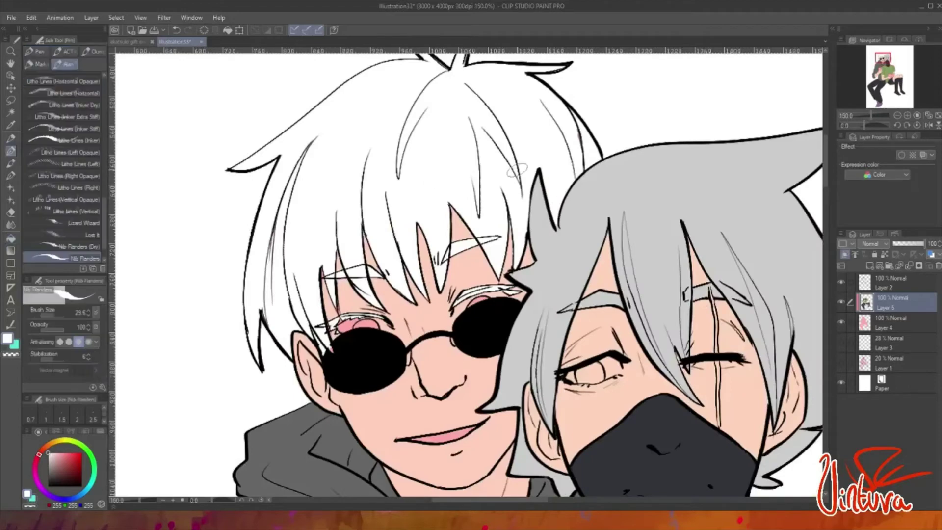
pyautogui.keyDown('alt'); pyautogui.click(324, 279); pyautogui.keyUp('alt')
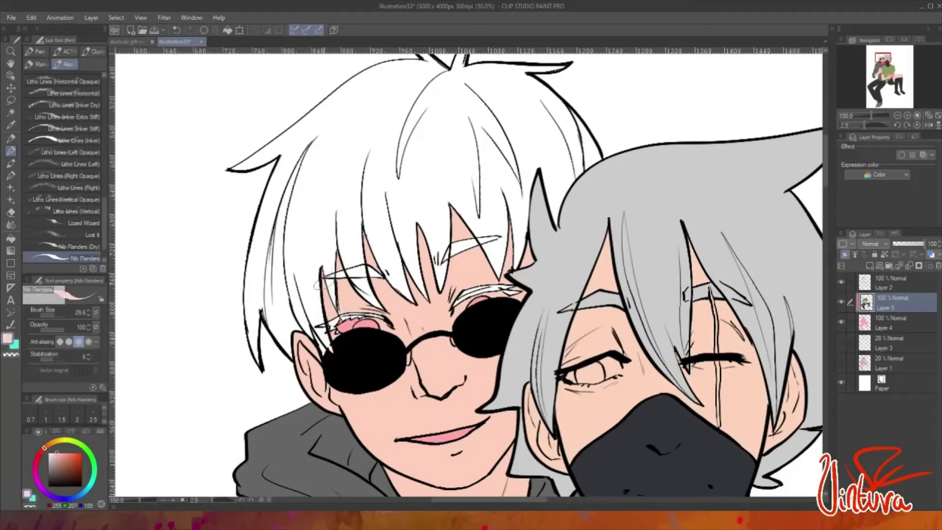
pyautogui.keyDown('alt'); pyautogui.click(362, 308); pyautogui.keyUp('alt')
pyautogui.keyDown('alt'); pyautogui.click(347, 325); pyautogui.keyUp('alt')
pyautogui.scroll(1, 346, 323)
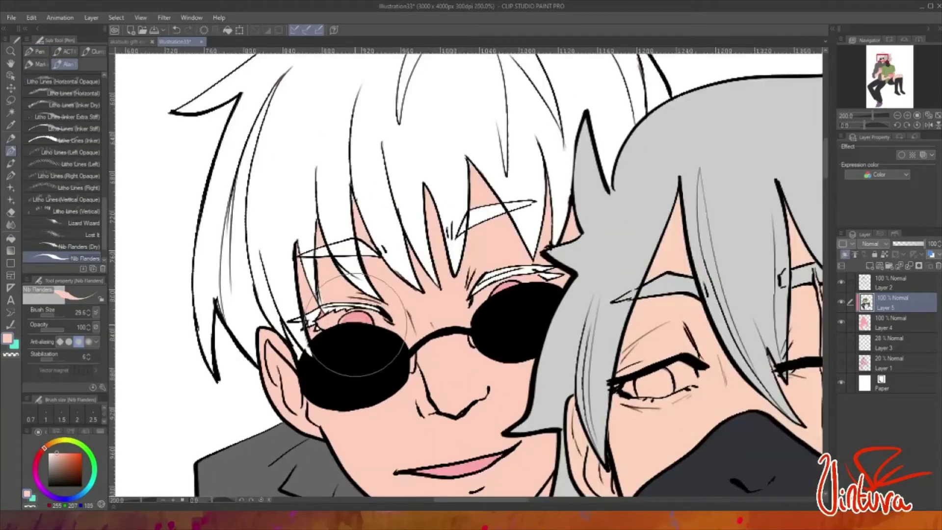
# - Touch up the unfilled edges and tips of the sunglasses figure's hair with white
pyautogui.keyDown('alt'); pyautogui.click(300, 263); pyautogui.keyUp('alt')
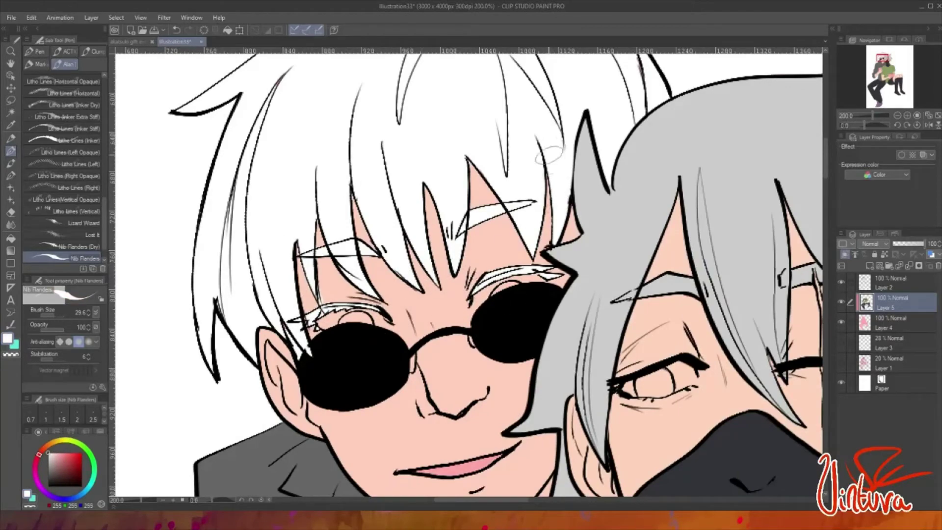
pyautogui.scroll(-1, 665, 116)
pyautogui.scroll(1, 665, 116)
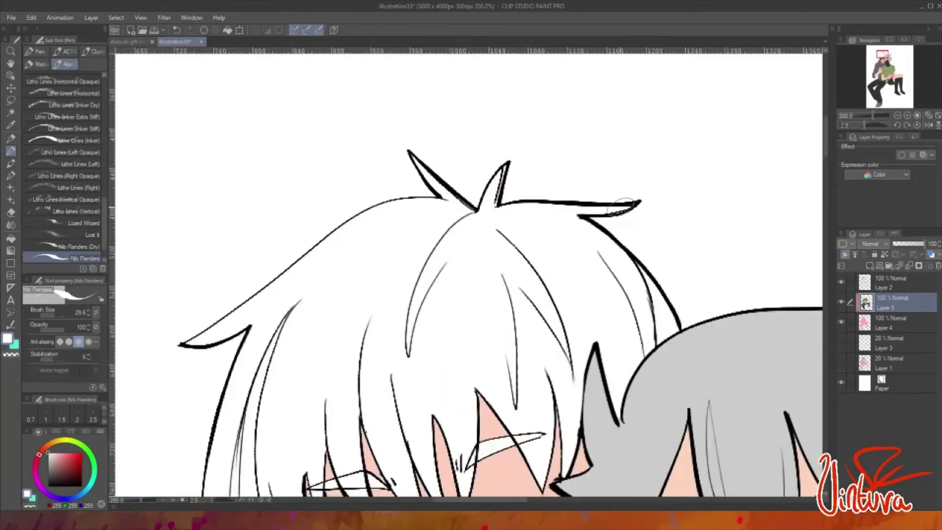
# - Add a new layer just above the paper and draw a large filled aqua rectangle behind both figures
pyautogui.scroll(-8, 413, 147)
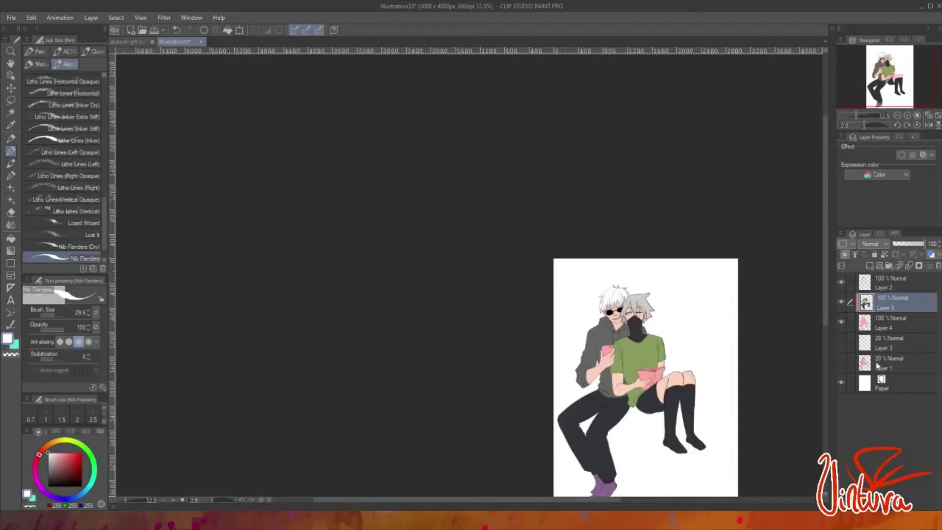
pyautogui.click(883, 382)
pyautogui.click(867, 267)
pyautogui.click(11, 251)
pyautogui.click(11, 263)
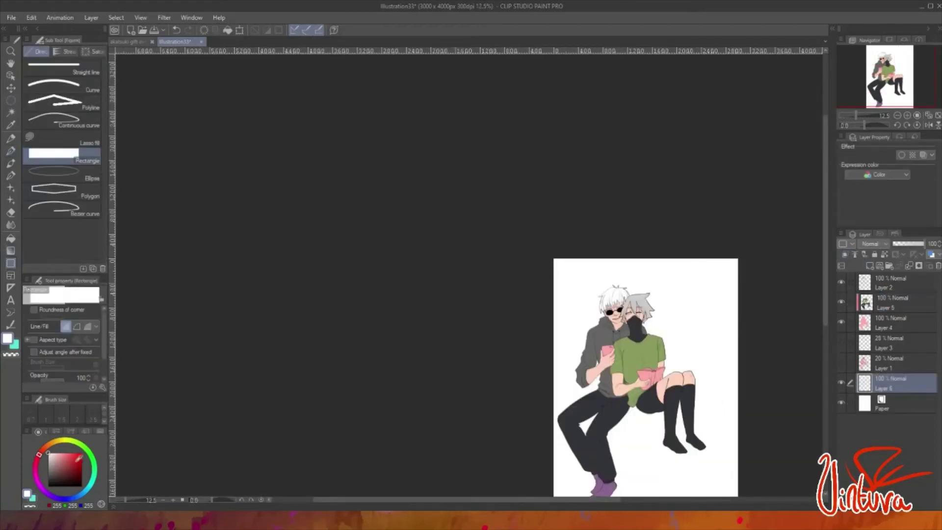
pyautogui.click(72, 449)
pyautogui.click(64, 456)
pyautogui.moveTo(566, 288); pyautogui.dragTo(703, 442)
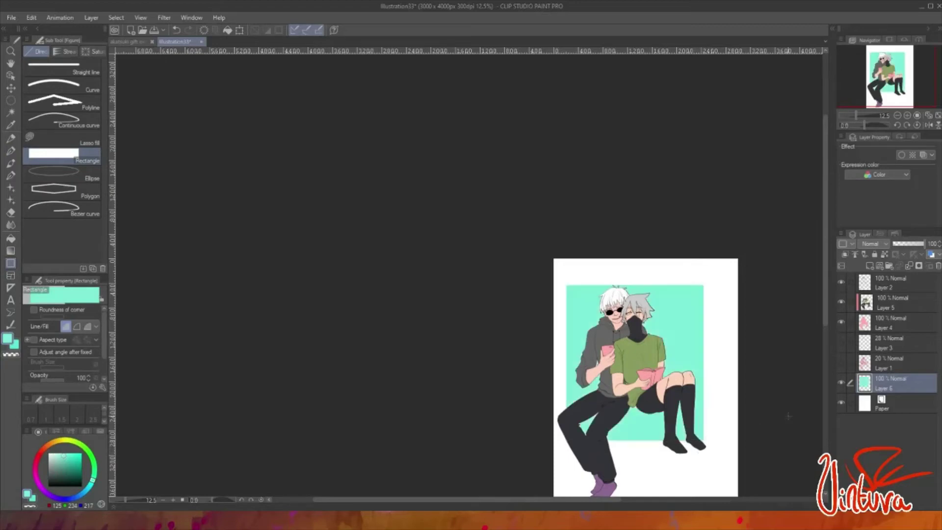
# - Crop the canvas to 2640 x 4000 px with a rectangular selection that trims the empty strip beside the seated figure
pyautogui.click(11, 100)
pyautogui.click(49, 68)
pyautogui.moveTo(509, 143); pyautogui.dragTo(715, 497)
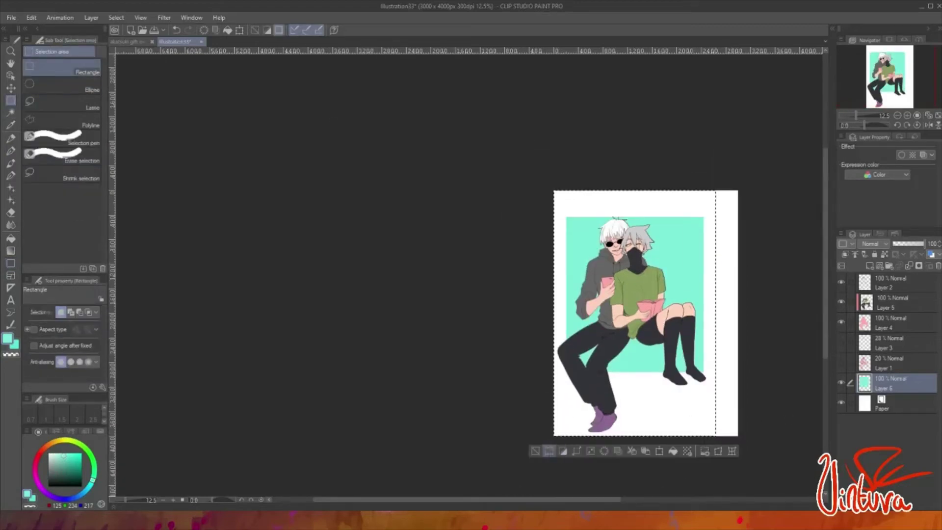
pyautogui.click(563, 450)
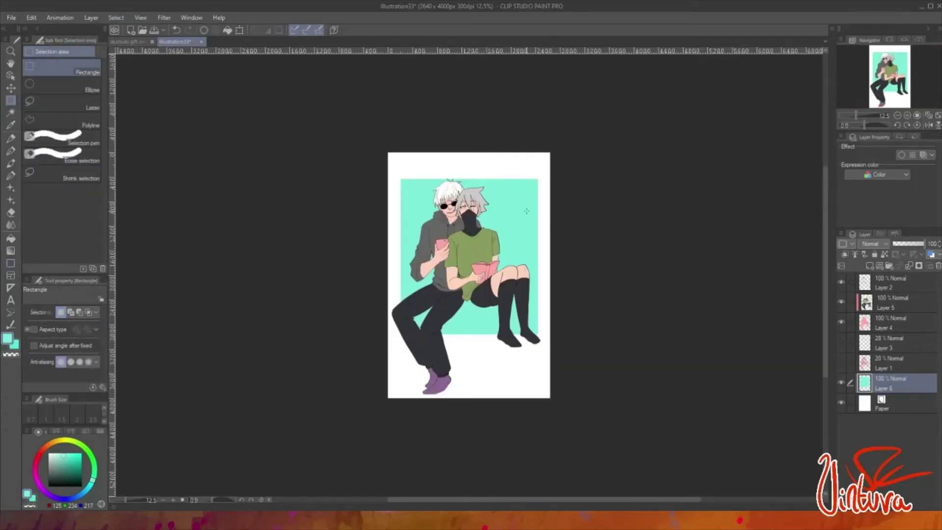
# - Add a new clipped layer above the flat colour layer and set the Nib Flanders pen to a magenta-purple
pyautogui.scroll(7, 527, 211)
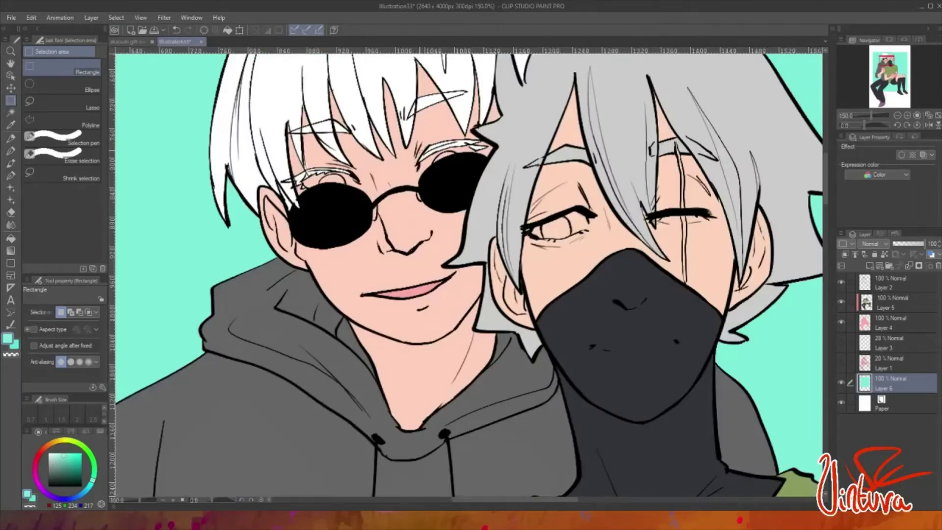
pyautogui.scroll(-7, 503, 160)
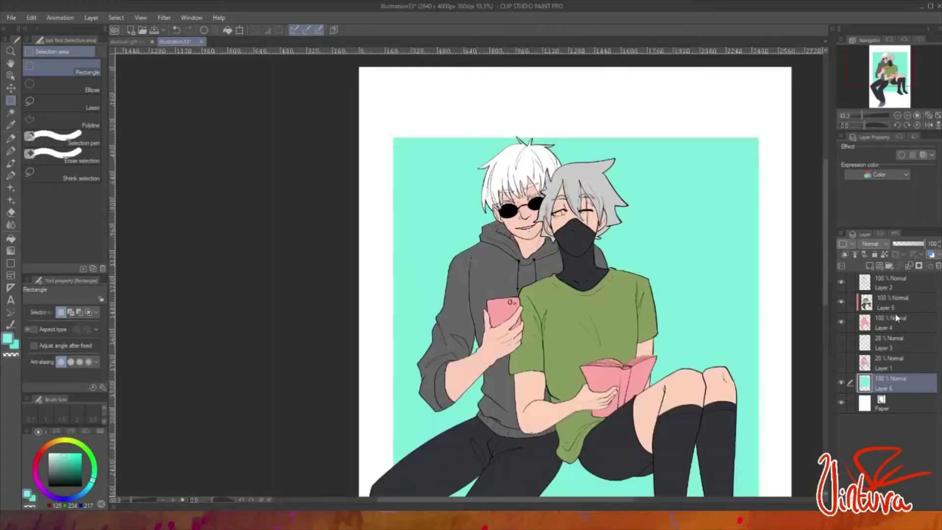
pyautogui.click(893, 302)
pyautogui.click(869, 265)
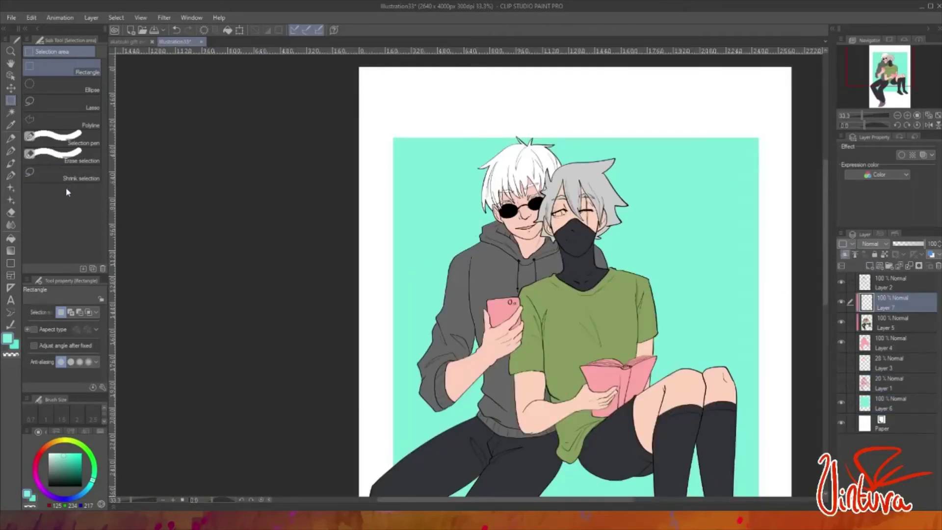
pyautogui.click(11, 151)
pyautogui.click(37, 475)
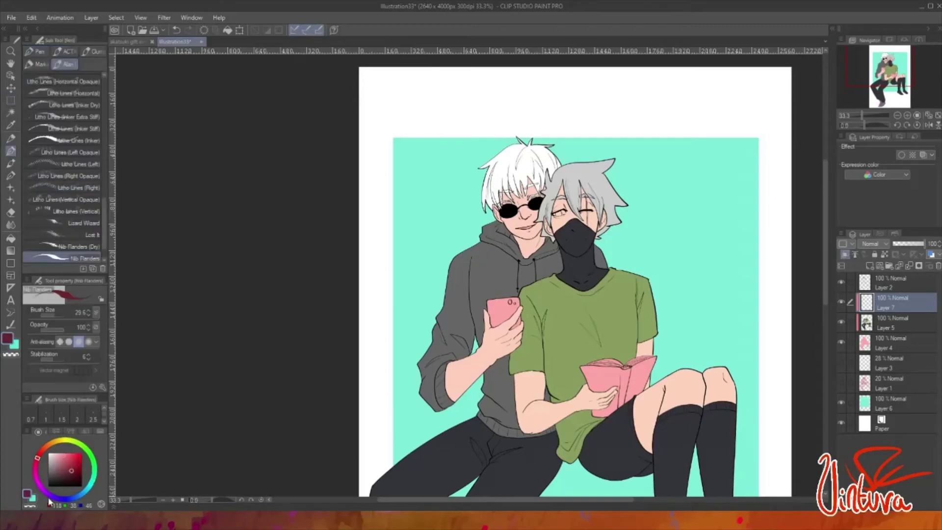
pyautogui.click(70, 465)
# - Paint a magenta-purple shadow across the masked figure's neck under the chin with a 36.5 brush
pyautogui.scroll(2, 584, 206)
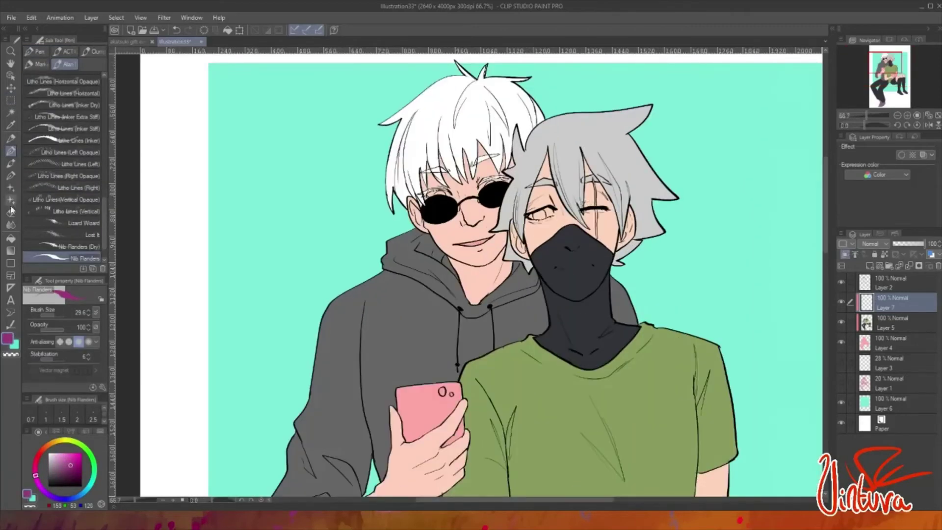
pyautogui.scroll(1, 588, 244)
pyautogui.moveTo(625, 304); pyautogui.dragTo(543, 361)
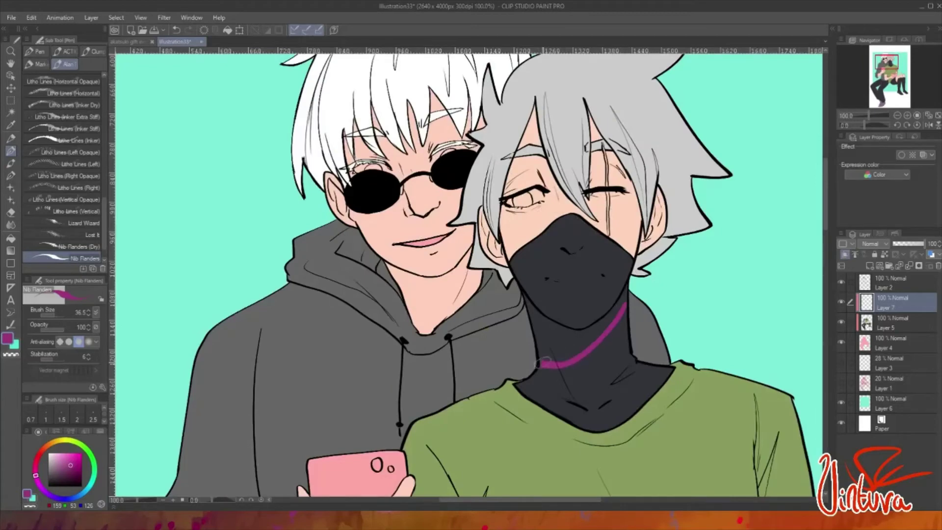
pyautogui.moveTo(623, 287)
pyautogui.mouseDown()
pyautogui.moveTo(595, 334)
pyautogui.moveTo(549, 358)
pyautogui.mouseUp()
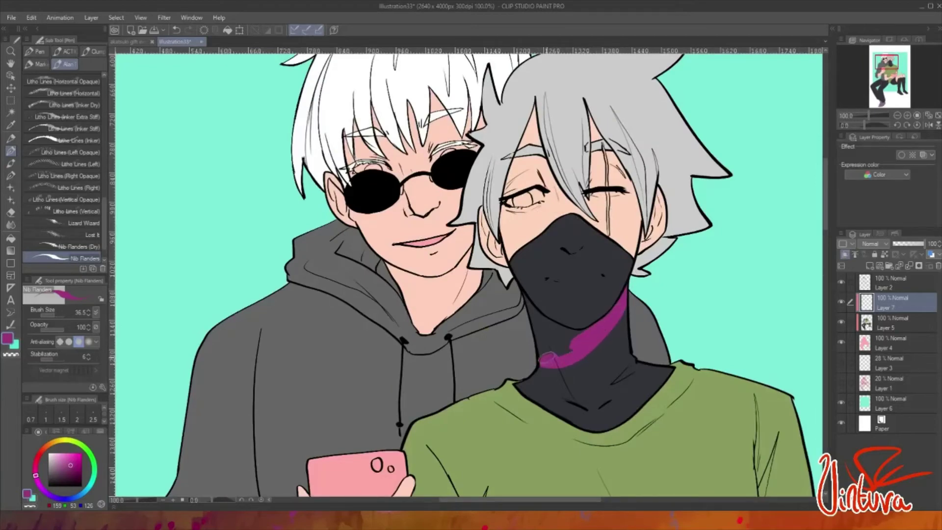
pyautogui.scroll(2, 541, 321)
pyautogui.moveTo(539, 321)
pyautogui.mouseDown()
pyautogui.moveTo(471, 294)
pyautogui.moveTo(520, 343)
pyautogui.moveTo(580, 324)
pyautogui.mouseUp()
pyautogui.scroll(-2, 567, 338)
# - Shade the masked figure's nose bridge, nostril, lips and chin dimple in magenta-purple
pyautogui.scroll(2, 515, 284)
pyautogui.moveTo(604, 216)
pyautogui.mouseDown()
pyautogui.moveTo(559, 162)
pyautogui.moveTo(552, 89)
pyautogui.moveTo(558, 189)
pyautogui.moveTo(586, 147)
pyautogui.moveTo(593, 201)
pyautogui.moveTo(564, 210)
pyautogui.mouseUp()
pyautogui.moveTo(537, 267)
pyautogui.mouseDown()
pyautogui.moveTo(598, 260)
pyautogui.moveTo(608, 275)
pyautogui.mouseUp()
pyautogui.scroll(-4, 652, 259)
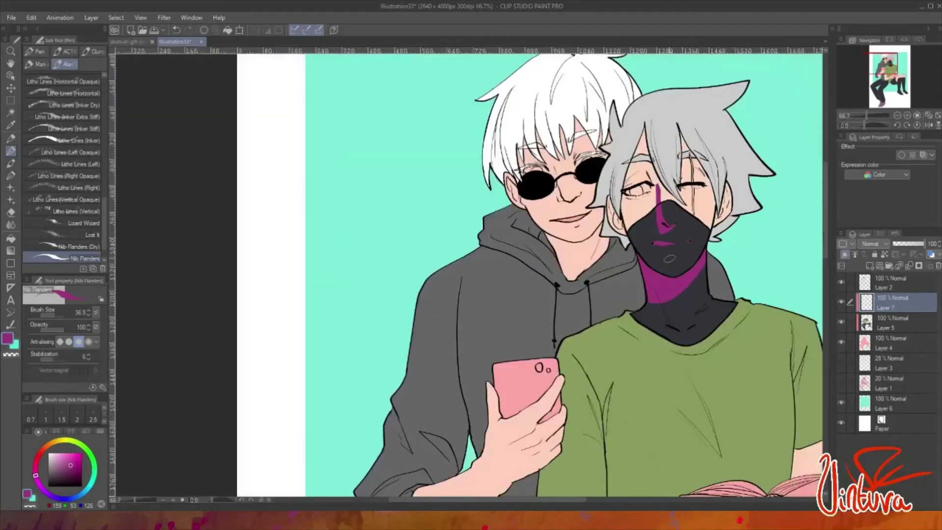
pyautogui.scroll(3, 633, 339)
pyautogui.moveTo(563, 210); pyautogui.dragTo(564, 257)
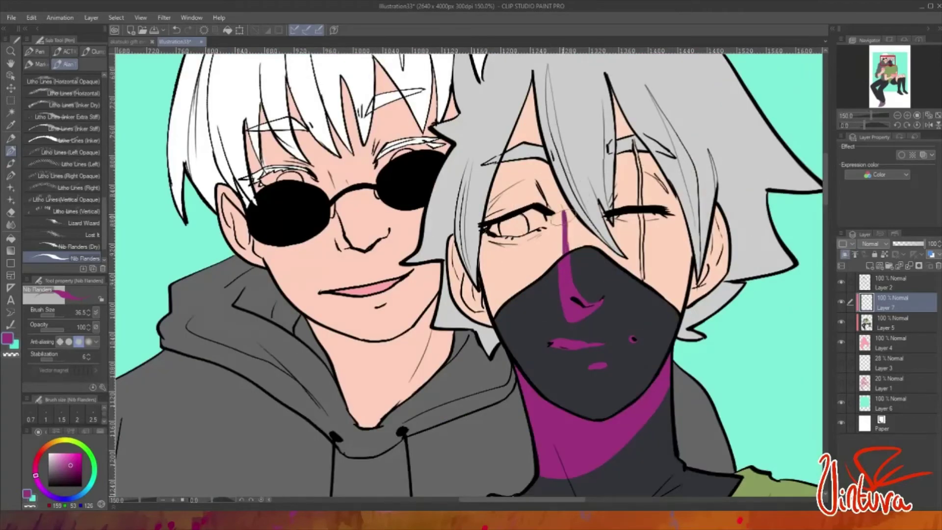
pyautogui.moveTo(564, 212); pyautogui.dragTo(562, 252)
# - Shade the masked figure's side hair lock, ear, cheek edge of the mask and fringe strands in magenta-purple
pyautogui.moveTo(484, 294)
pyautogui.mouseDown()
pyautogui.moveTo(459, 248)
pyautogui.moveTo(471, 311)
pyautogui.moveTo(463, 236)
pyautogui.moveTo(473, 189)
pyautogui.moveTo(464, 216)
pyautogui.moveTo(485, 255)
pyautogui.moveTo(475, 167)
pyautogui.mouseUp()
pyautogui.scroll(-3, 648, 132)
pyautogui.scroll(2, 648, 132)
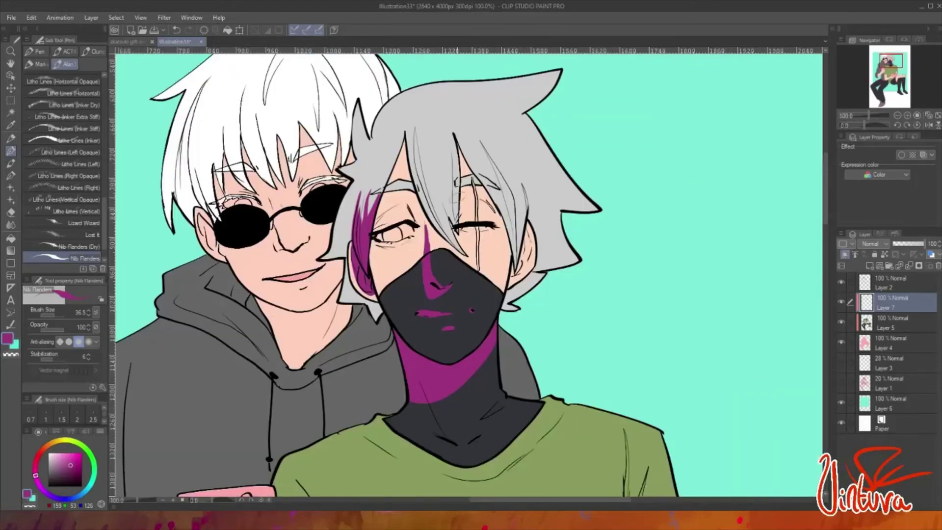
pyautogui.moveTo(371, 242); pyautogui.dragTo(432, 363)
pyautogui.hotkey('ctrl', 'z')
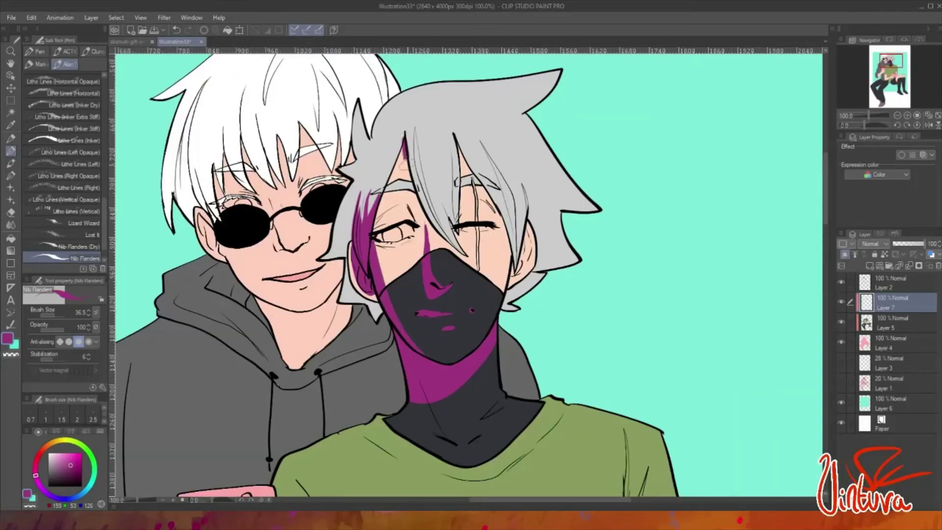
pyautogui.moveTo(405, 139); pyautogui.dragTo(442, 245)
pyautogui.moveTo(416, 164)
pyautogui.mouseDown()
pyautogui.moveTo(440, 191)
pyautogui.moveTo(445, 168)
pyautogui.moveTo(514, 209)
pyautogui.moveTo(510, 275)
pyautogui.mouseUp()
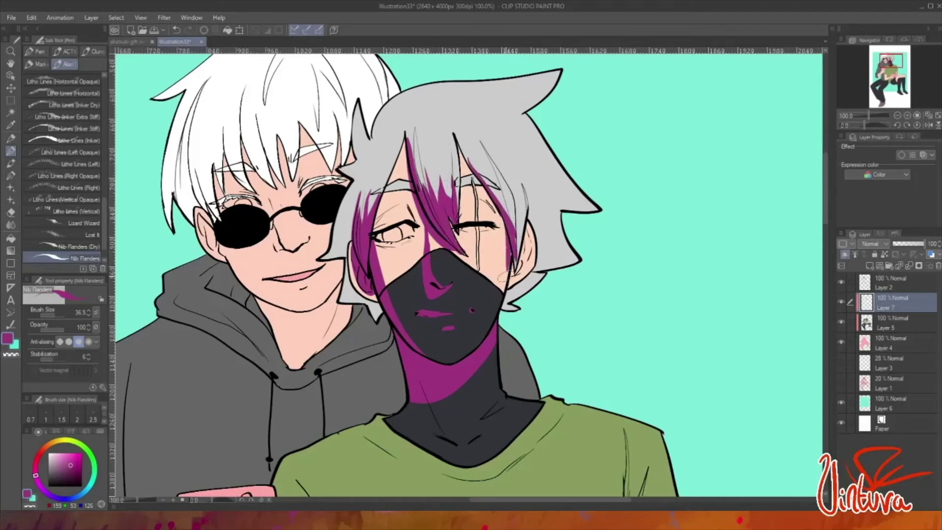
# - Shade the masked figure's outer hair spikes and side locks on both sides of the head in magenta-purple
pyautogui.moveTo(525, 200); pyautogui.dragTo(513, 271)
pyautogui.moveTo(530, 187)
pyautogui.mouseDown()
pyautogui.moveTo(518, 216)
pyautogui.moveTo(564, 275)
pyautogui.mouseUp()
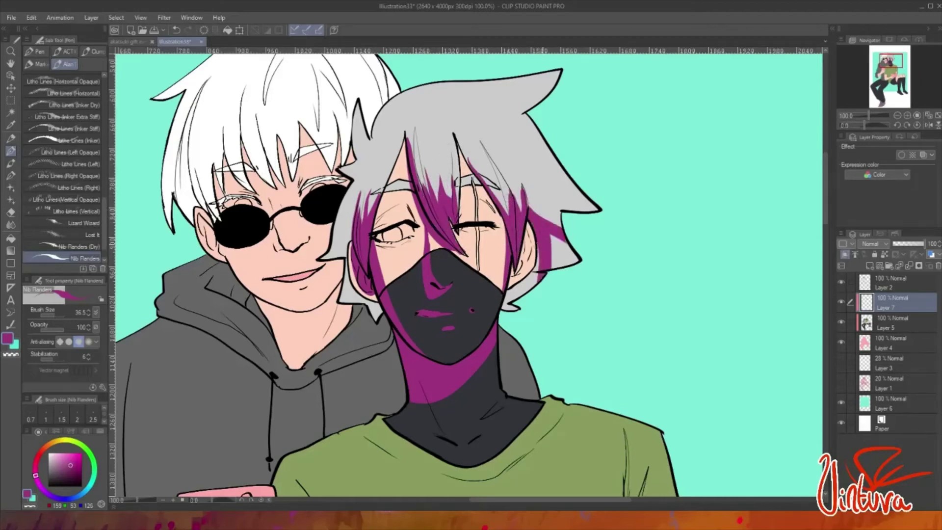
pyautogui.moveTo(537, 245)
pyautogui.mouseDown()
pyautogui.moveTo(507, 307)
pyautogui.moveTo(577, 265)
pyautogui.mouseUp()
pyautogui.moveTo(558, 205); pyautogui.dragTo(597, 210)
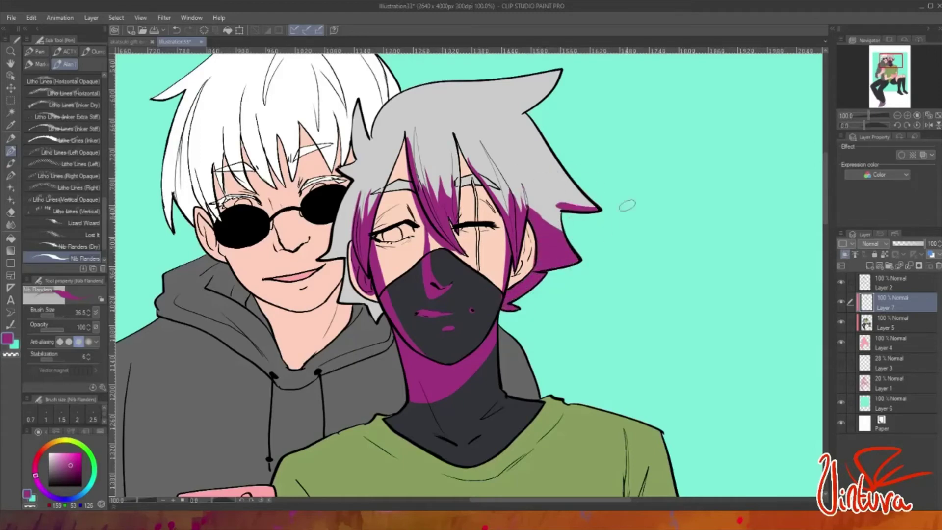
pyautogui.moveTo(515, 111); pyautogui.dragTo(545, 90)
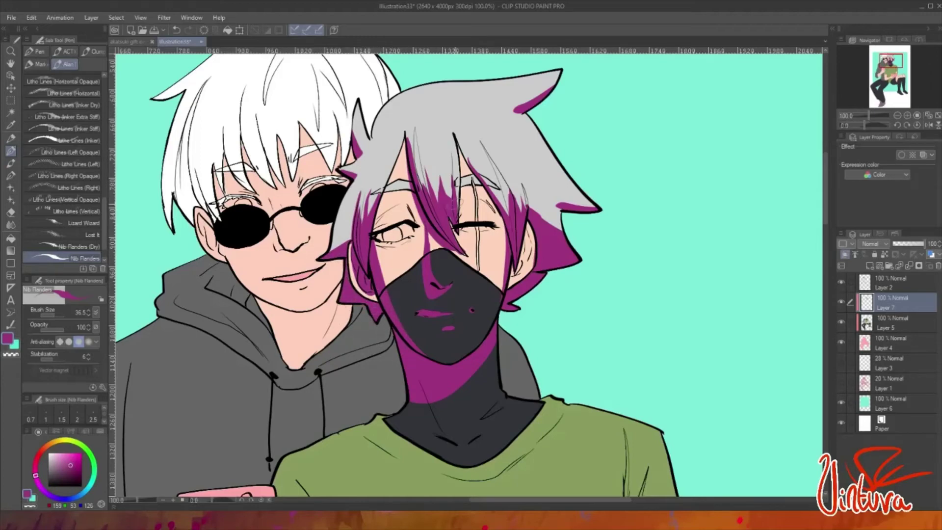
pyautogui.moveTo(357, 221); pyautogui.dragTo(344, 247)
pyautogui.moveTo(360, 179)
pyautogui.mouseDown()
pyautogui.moveTo(328, 248)
pyautogui.moveTo(346, 221)
pyautogui.mouseUp()
# - Paint magenta-purple shadows on the lower edge of the green sleeve beside the phone and down the adjoining shirt side
pyautogui.scroll(-2, 539, 170)
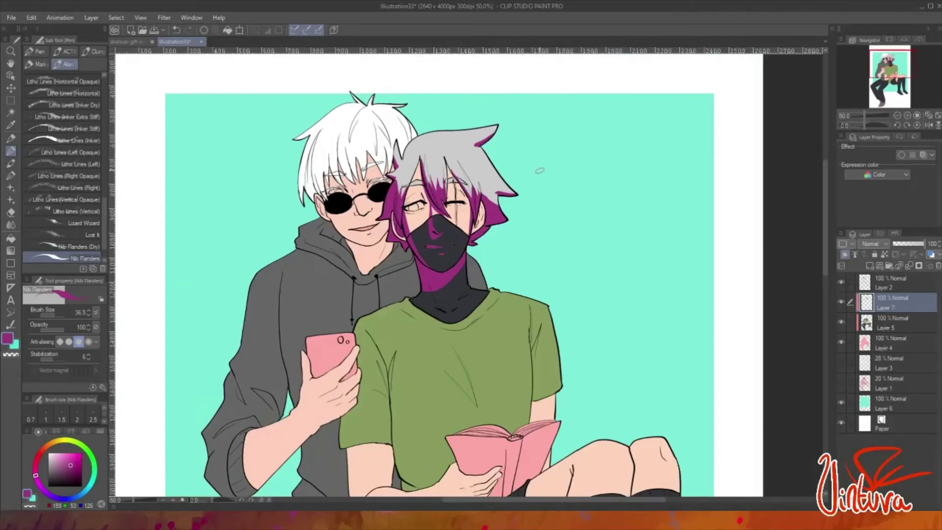
pyautogui.scroll(1, 456, 293)
pyautogui.scroll(-2, 420, 284)
pyautogui.scroll(1, 419, 283)
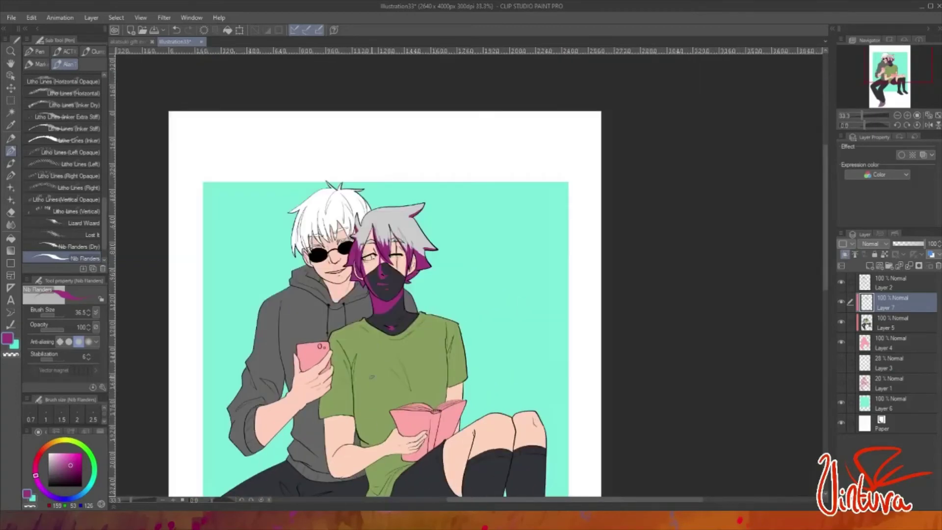
pyautogui.hotkey('ctrl', 'z')
pyautogui.moveTo(351, 365)
pyautogui.mouseDown()
pyautogui.moveTo(362, 439)
pyautogui.moveTo(355, 376)
pyautogui.mouseUp()
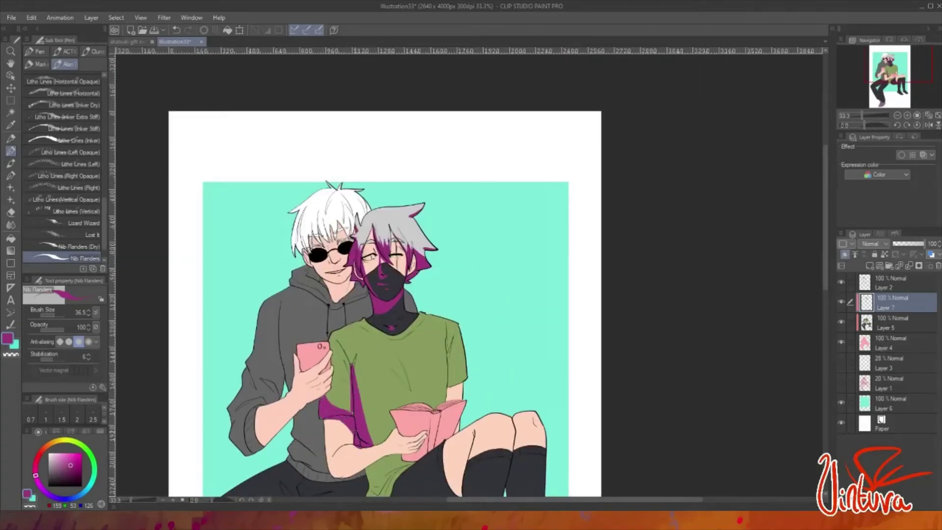
# - On the flat colour layer, Layer 5, fill the book cover with orange
pyautogui.scroll(-3, 471, 274)
pyautogui.scroll(1, 472, 277)
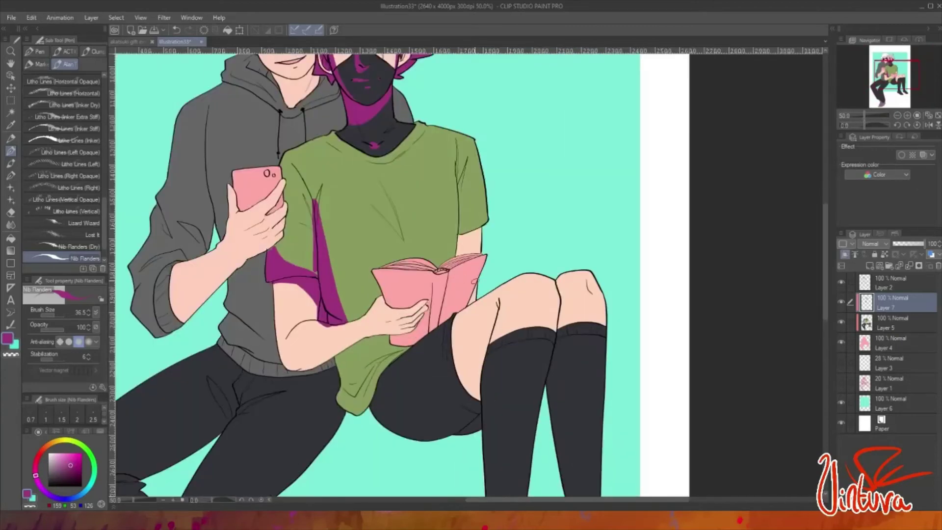
pyautogui.click(892, 321)
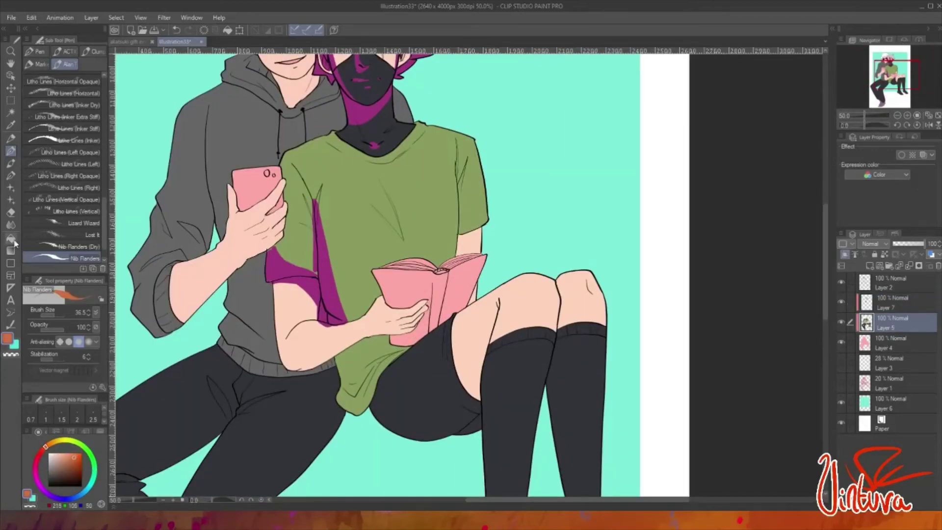
pyautogui.click(11, 238)
pyautogui.click(432, 294)
# - Fill the book's pages with a pale cream and paint the pink gap at the spine in the same colour
pyautogui.scroll(3, 490, 235)
pyautogui.click(59, 451)
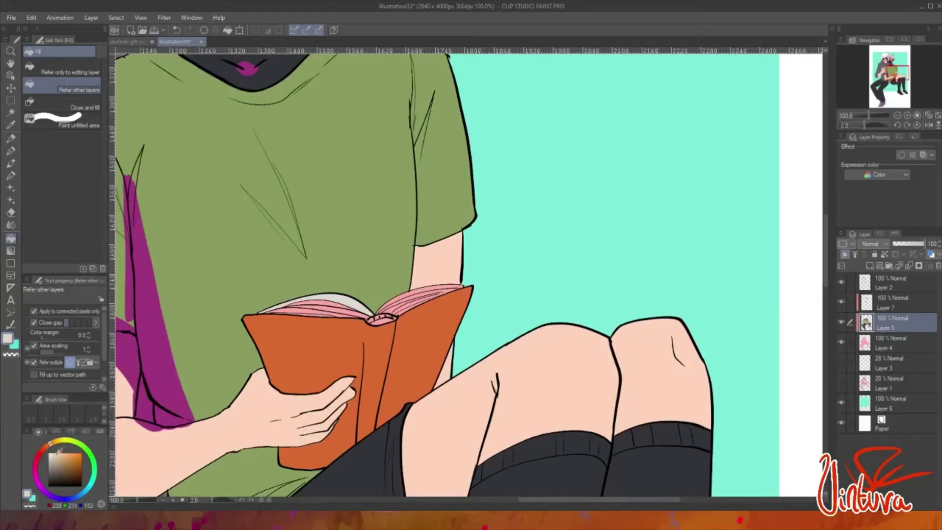
pyautogui.click(319, 303)
pyautogui.scroll(2, 346, 307)
pyautogui.click(300, 312)
pyautogui.click(412, 298)
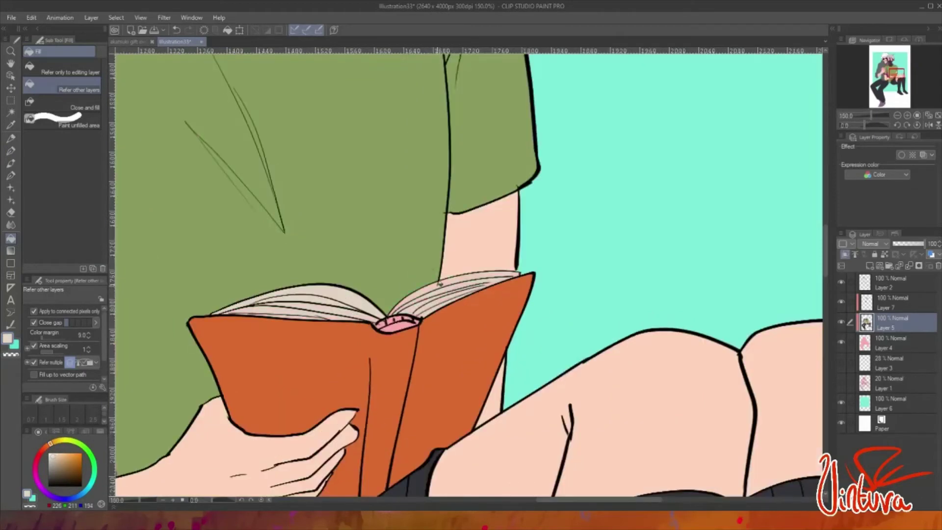
pyautogui.press('p')
pyautogui.moveTo(379, 323); pyautogui.dragTo(416, 319)
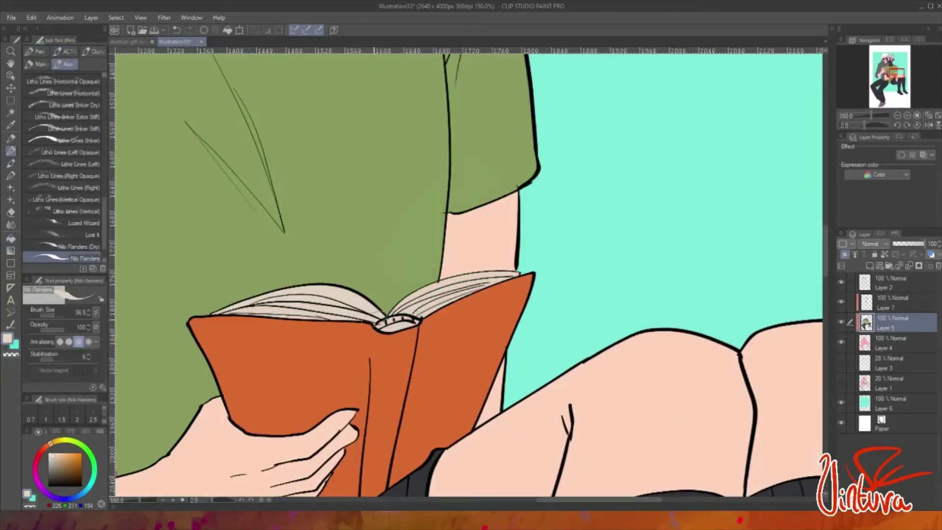
pyautogui.click(392, 326)
pyautogui.scroll(-4, 472, 240)
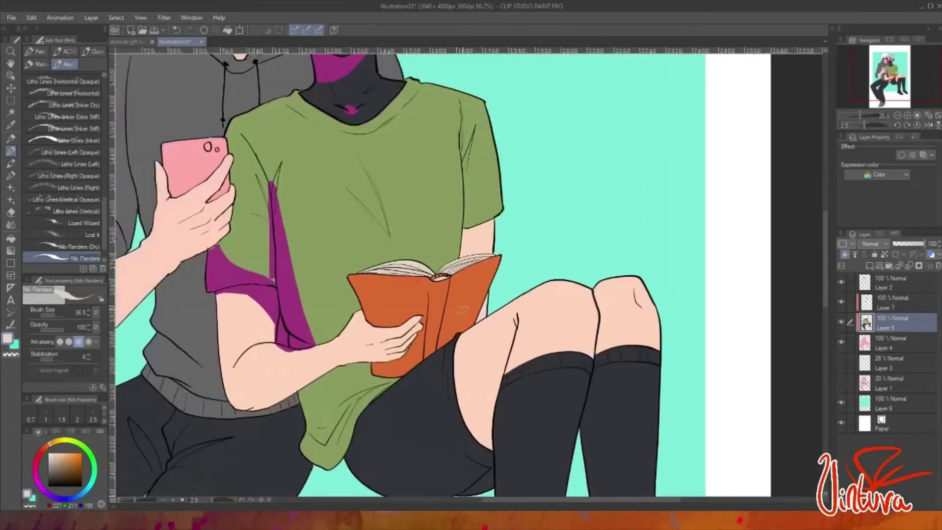
# - Draw a dark red circle with a diagonal bar through it on the book's front cover above the fingers
pyautogui.scroll(4, 463, 309)
pyautogui.moveTo(314, 289)
pyautogui.mouseDown()
pyautogui.moveTo(272, 338)
pyautogui.moveTo(358, 302)
pyautogui.mouseUp()
pyautogui.hotkey('ctrl', 'z')
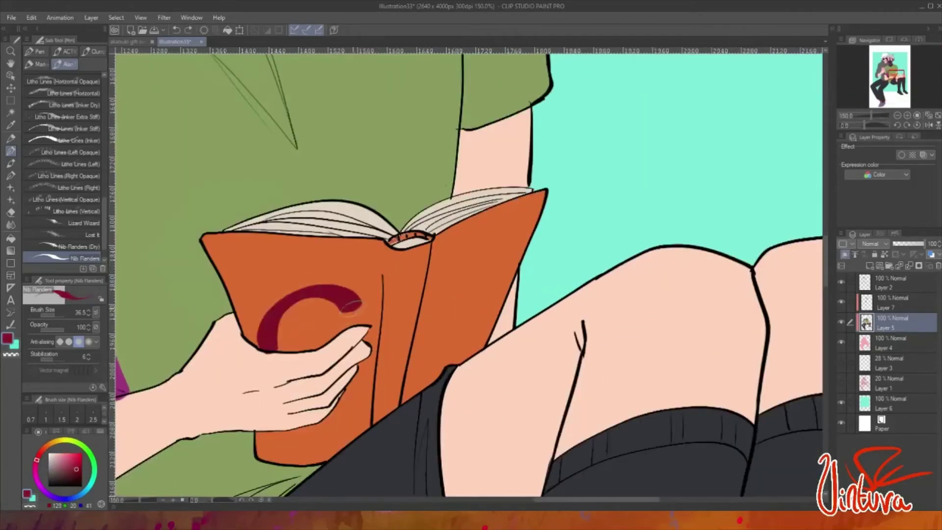
pyautogui.hotkey('ctrl', 'z')
pyautogui.moveTo(264, 346); pyautogui.dragTo(365, 324)
pyautogui.hotkey('ctrl', 'z')
pyautogui.hotkey('ctrl', 'z')
pyautogui.moveTo(297, 350); pyautogui.dragTo(355, 303)
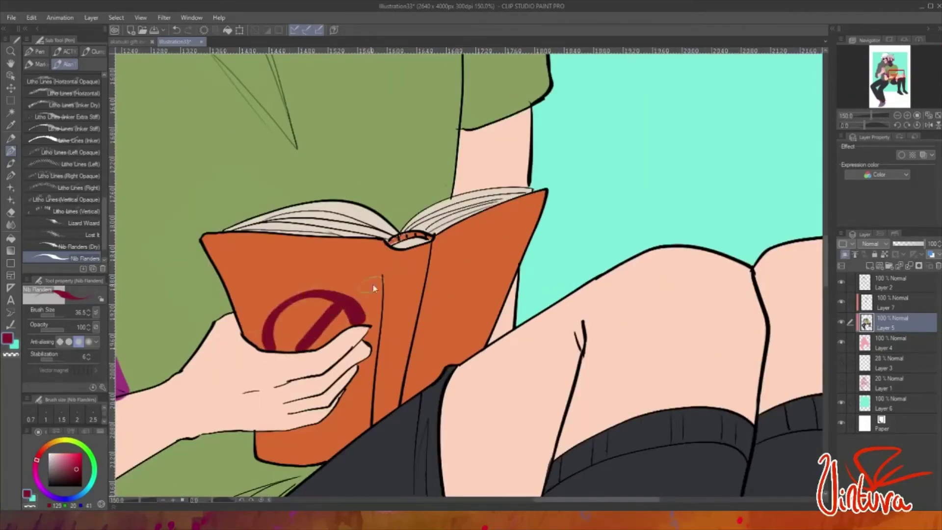
# - On Layer 7, outline magenta-purple shadow areas along the masked figure's forearm, the hoodie, the trouser top, the shirt hem and the book
pyautogui.scroll(-5, 471, 275)
pyautogui.keyDown('alt'); pyautogui.click(421, 256); pyautogui.keyUp('alt')
pyautogui.click(893, 301)
pyautogui.scroll(3, 490, 221)
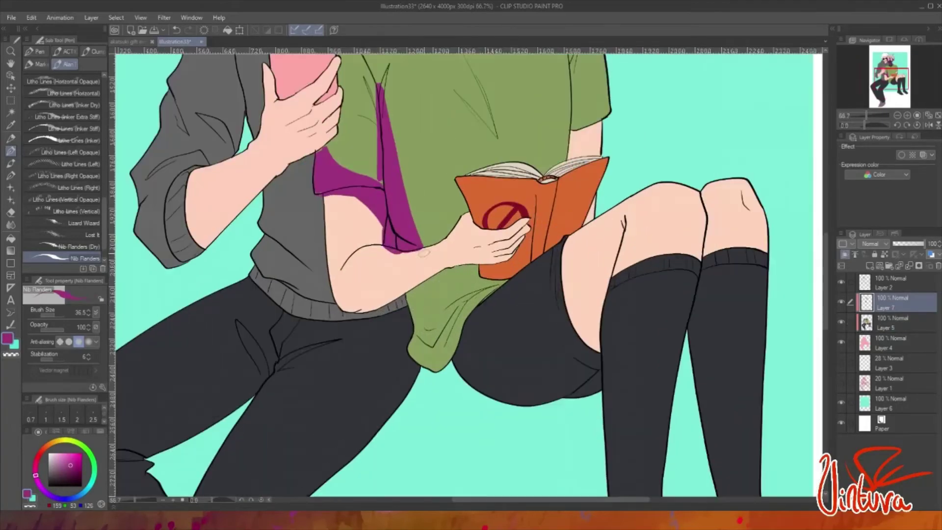
pyautogui.moveTo(513, 239)
pyautogui.mouseDown()
pyautogui.moveTo(450, 251)
pyautogui.moveTo(329, 192)
pyautogui.mouseUp()
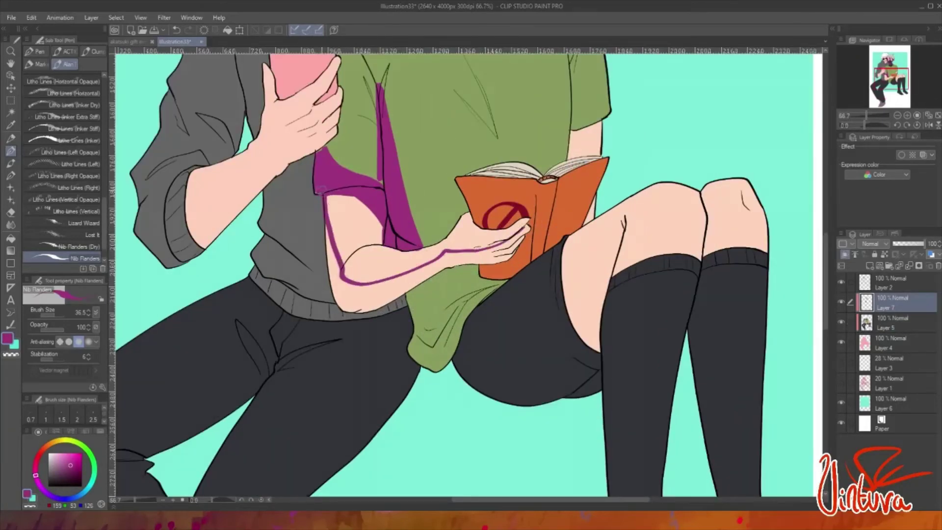
pyautogui.moveTo(268, 243); pyautogui.dragTo(329, 255)
pyautogui.moveTo(319, 198); pyautogui.dragTo(324, 255)
pyautogui.moveTo(275, 179)
pyautogui.mouseDown()
pyautogui.moveTo(268, 254)
pyautogui.moveTo(293, 278)
pyautogui.moveTo(271, 288)
pyautogui.moveTo(307, 314)
pyautogui.moveTo(364, 325)
pyautogui.moveTo(404, 401)
pyautogui.mouseUp()
pyautogui.moveTo(430, 369)
pyautogui.mouseDown()
pyautogui.moveTo(529, 227)
pyautogui.moveTo(586, 211)
pyautogui.mouseUp()
pyautogui.moveTo(511, 273); pyautogui.dragTo(445, 365)
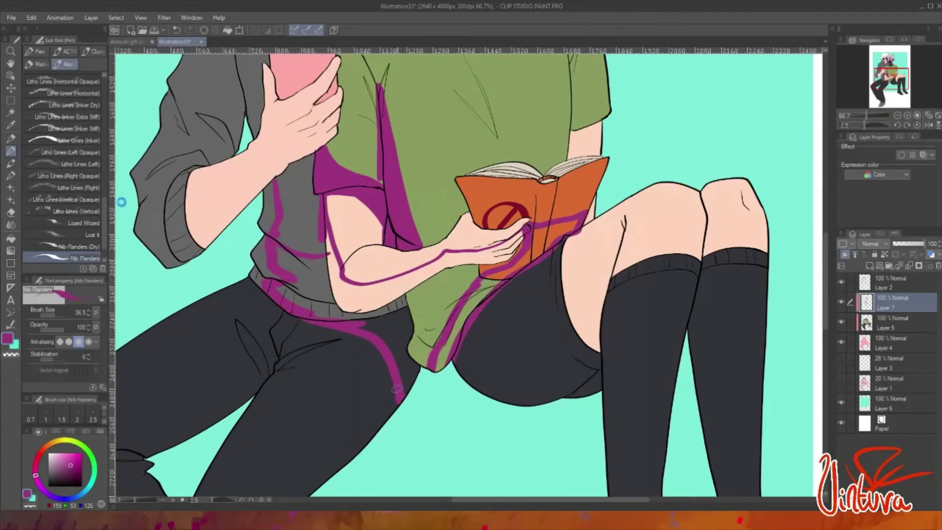
pyautogui.moveTo(274, 181); pyautogui.dragTo(317, 148)
# - Fill the outlined forearm, hoodie, shirt hem and book shadows with magenta-purple and shade the edge of the shorts beside the hem
pyautogui.press('g')
pyautogui.click(304, 274)
pyautogui.click(369, 275)
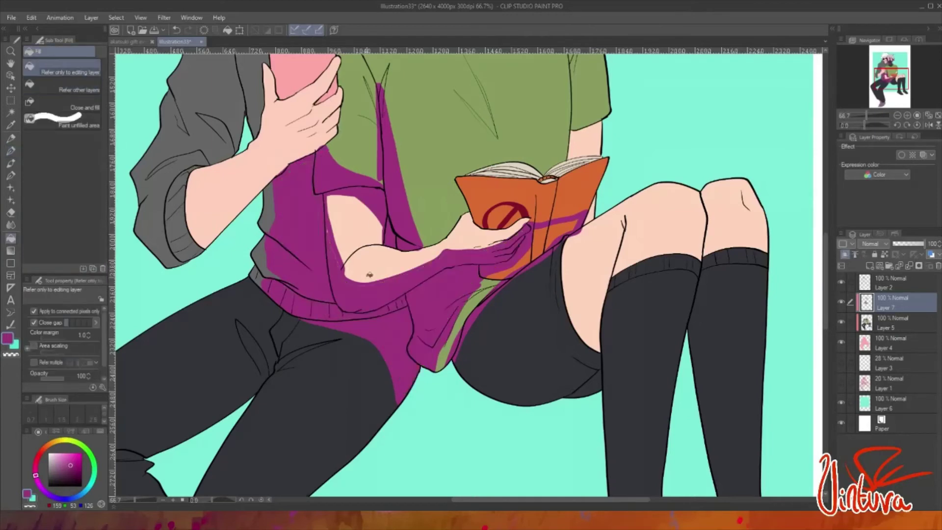
pyautogui.click(494, 223)
pyautogui.press('p')
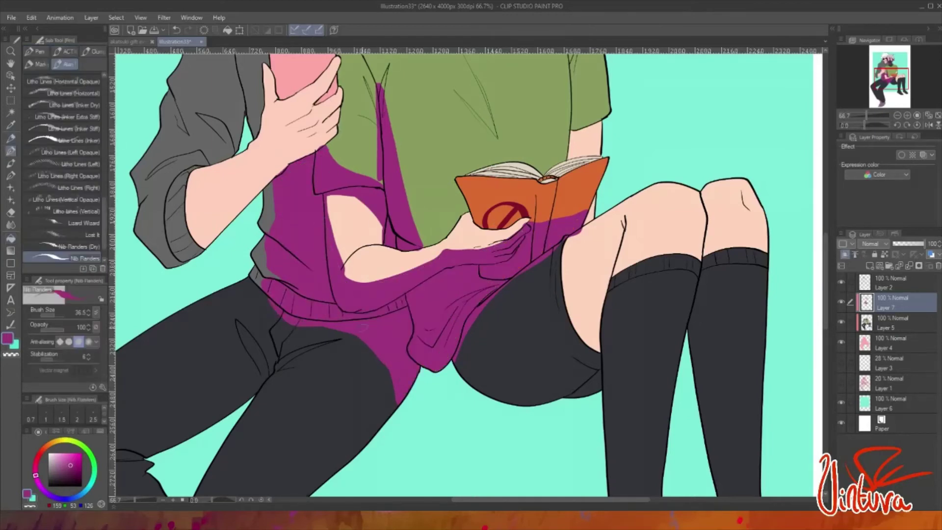
pyautogui.moveTo(432, 386); pyautogui.dragTo(525, 270)
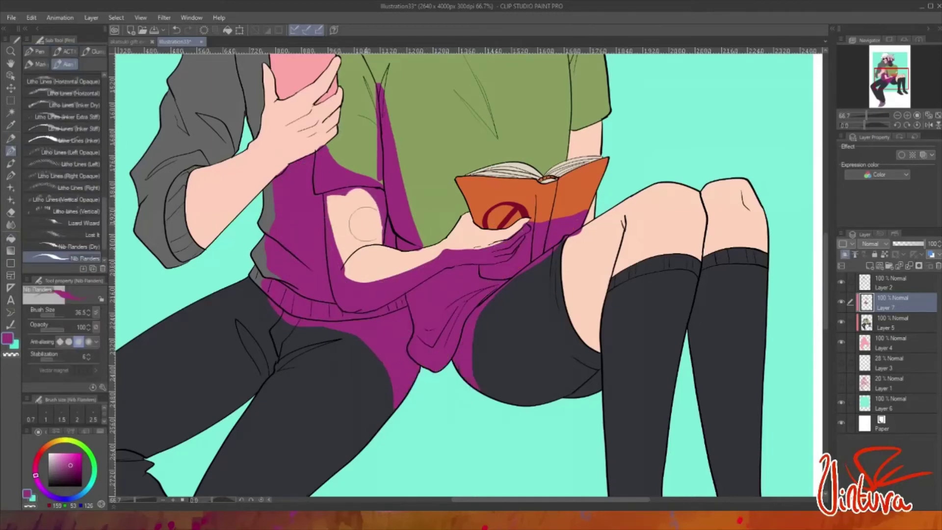
pyautogui.scroll(-1, 534, 210)
pyautogui.moveTo(386, 260)
pyautogui.mouseDown()
pyautogui.moveTo(440, 261)
pyautogui.moveTo(402, 253)
pyautogui.moveTo(468, 237)
pyautogui.moveTo(389, 265)
pyautogui.mouseUp()
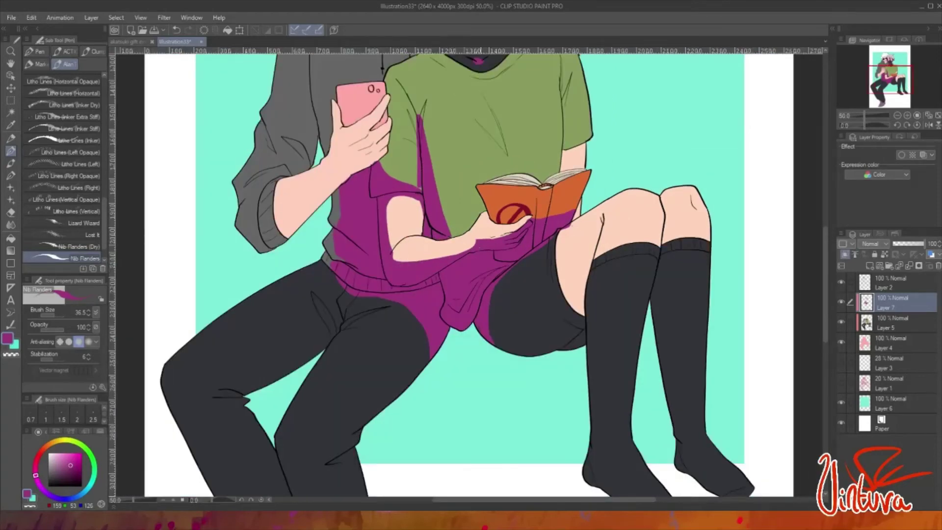
# - Extend the magenta-purple shadow over the book cover, shorts and under-thigh, and down the back of the nearer sock and foot
pyautogui.moveTo(458, 250); pyautogui.dragTo(534, 218)
pyautogui.moveTo(485, 200)
pyautogui.mouseDown()
pyautogui.moveTo(514, 214)
pyautogui.moveTo(578, 310)
pyautogui.mouseUp()
pyautogui.moveTo(556, 265)
pyautogui.mouseDown()
pyautogui.moveTo(594, 245)
pyautogui.moveTo(608, 471)
pyautogui.moveTo(637, 483)
pyautogui.mouseUp()
pyautogui.hotkey('ctrl', '-')
pyautogui.press('g')
pyautogui.click(601, 441)
pyautogui.click(9, 152)
pyautogui.moveTo(608, 331); pyautogui.dragTo(612, 439)
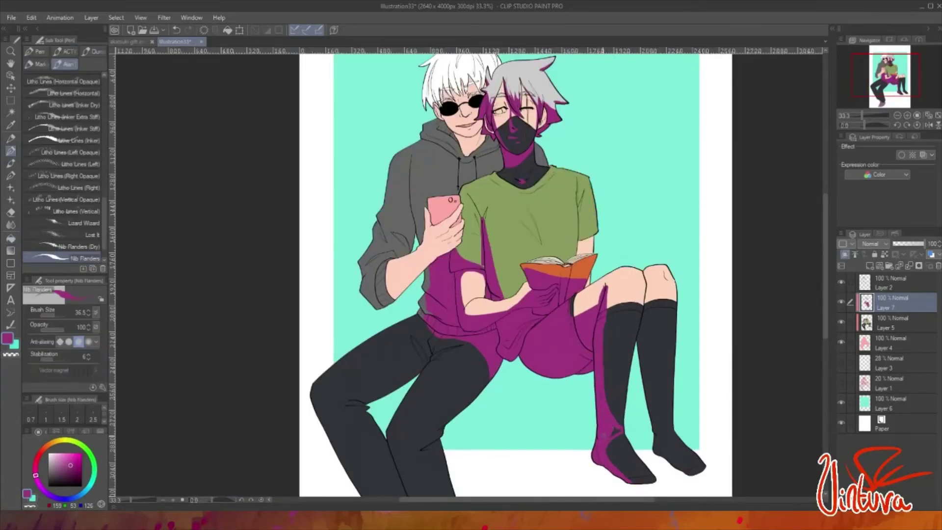
# - Shade the back edge of the masked figure's farther knee, sock and foot in magenta-purple
pyautogui.hotkey('ctrl', '-')
pyautogui.hotkey('ctrl', '+')
pyautogui.moveTo(632, 270); pyautogui.dragTo(628, 358)
pyautogui.moveTo(632, 298); pyautogui.dragTo(679, 464)
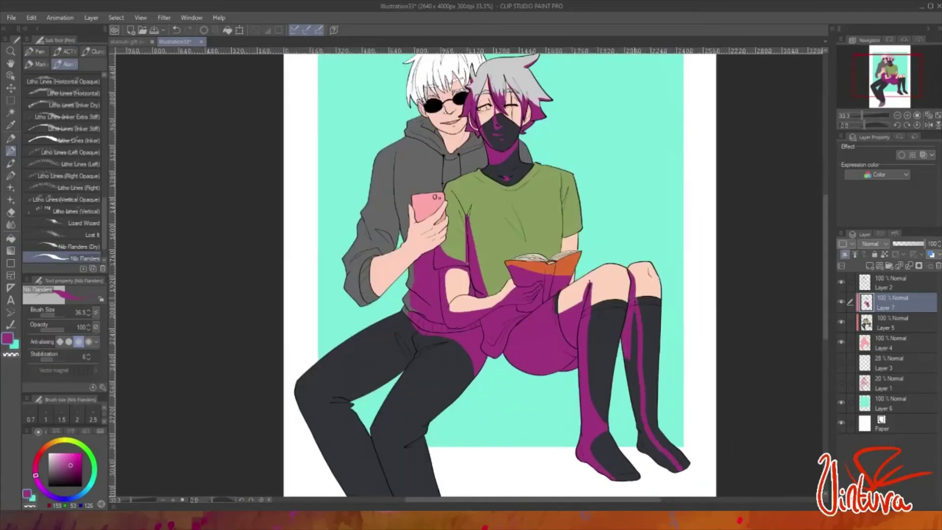
pyautogui.moveTo(630, 314)
pyautogui.mouseDown()
pyautogui.moveTo(638, 431)
pyautogui.moveTo(662, 461)
pyautogui.mouseUp()
pyautogui.moveTo(635, 299)
pyautogui.mouseDown()
pyautogui.moveTo(645, 407)
pyautogui.moveTo(660, 428)
pyautogui.mouseUp()
pyautogui.scroll(-1, 689, 392)
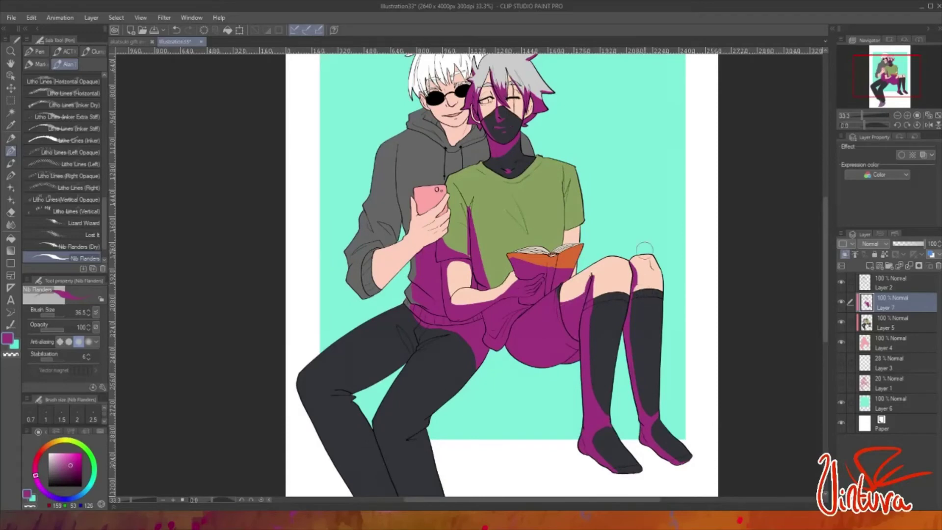
# - Add magenta-purple shadows to the kneecaps, the green shirt's chest crease and its sleeve on the book's far side
pyautogui.scroll(1, 632, 302)
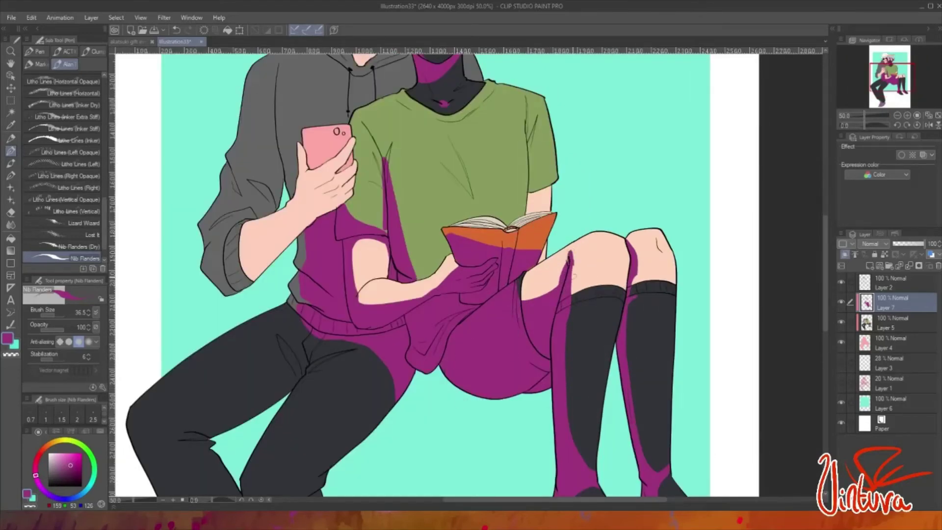
pyautogui.moveTo(585, 261); pyautogui.dragTo(596, 269)
pyautogui.moveTo(449, 174); pyautogui.dragTo(483, 209)
pyautogui.moveTo(526, 128); pyautogui.dragTo(532, 201)
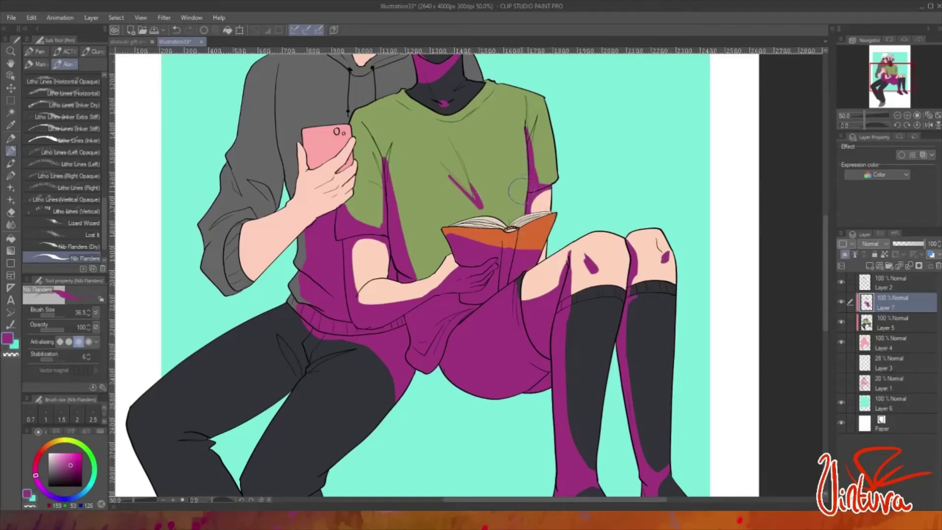
# - Outline and fill a magenta-purple shadow along the inner thigh and knee fold of the white-haired figure's trousers
pyautogui.scroll(-2, 689, 171)
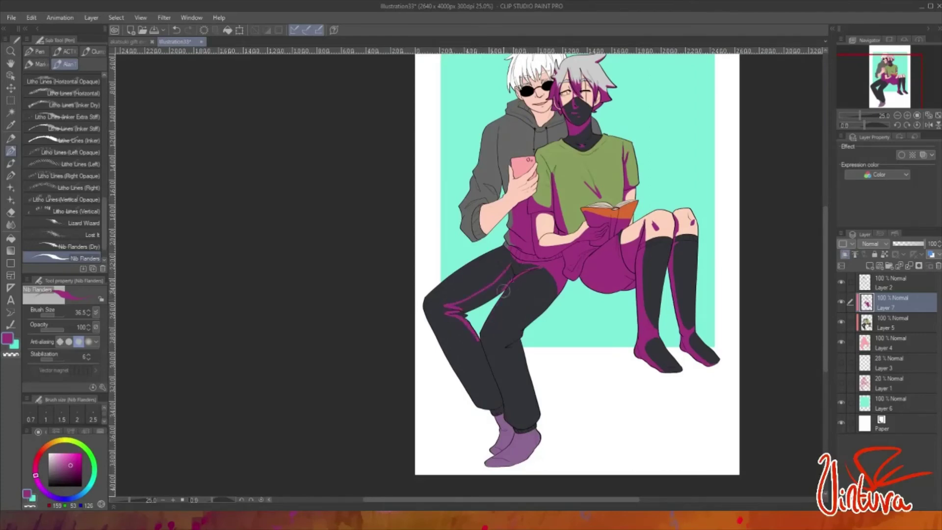
pyautogui.press('g')
pyautogui.click(11, 151)
pyautogui.press('g')
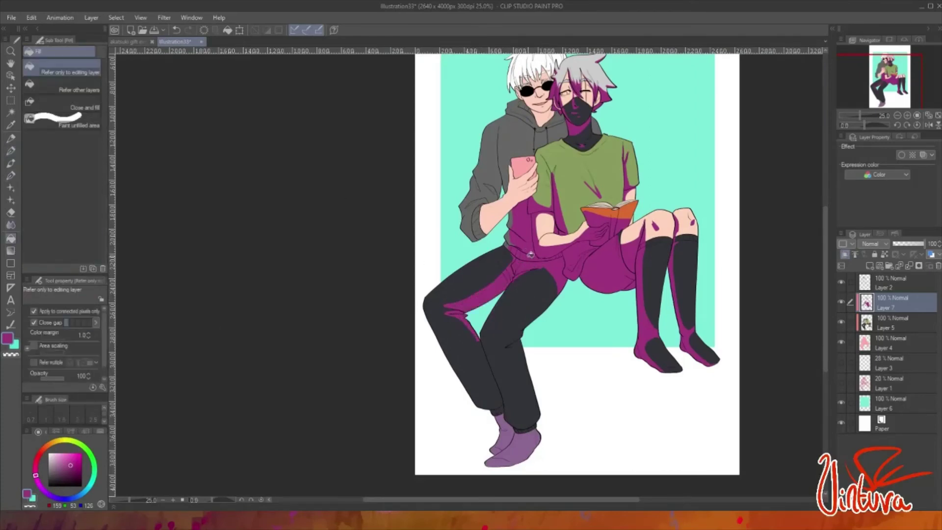
pyautogui.click(11, 150)
# - Outline and fill magenta-purple shadows on the white-haired figure's lower trouser legs and sock, then shade the outer knee edge
pyautogui.moveTo(446, 309); pyautogui.dragTo(491, 407)
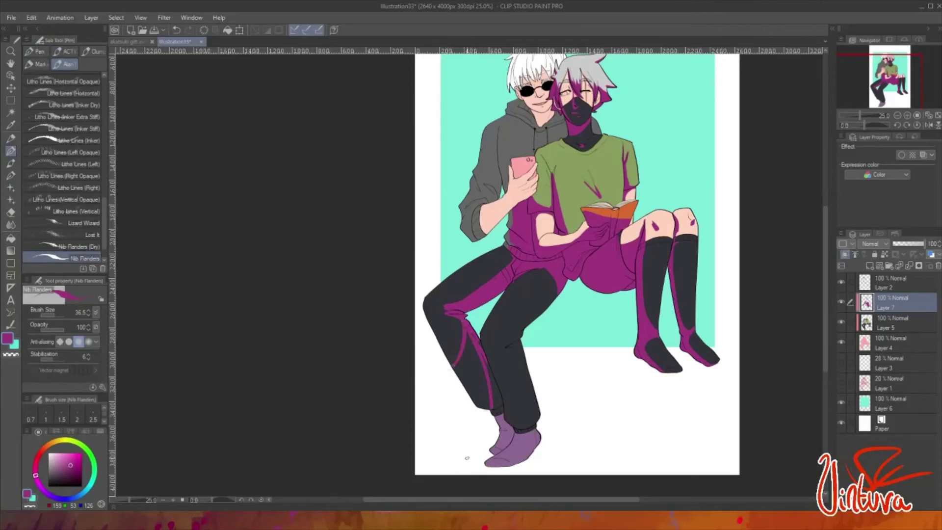
pyautogui.press('g')
pyautogui.click(470, 368)
pyautogui.click(510, 412)
pyautogui.click(11, 150)
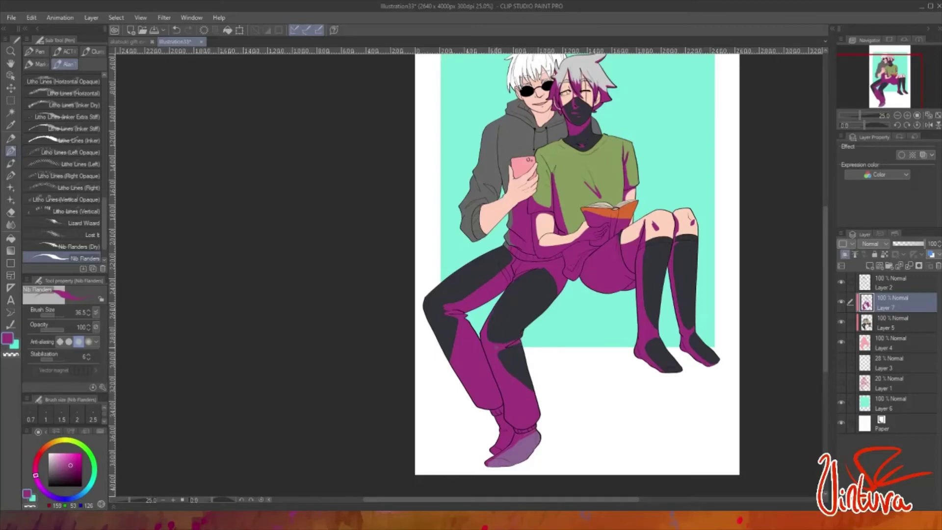
pyautogui.scroll(1, 559, 414)
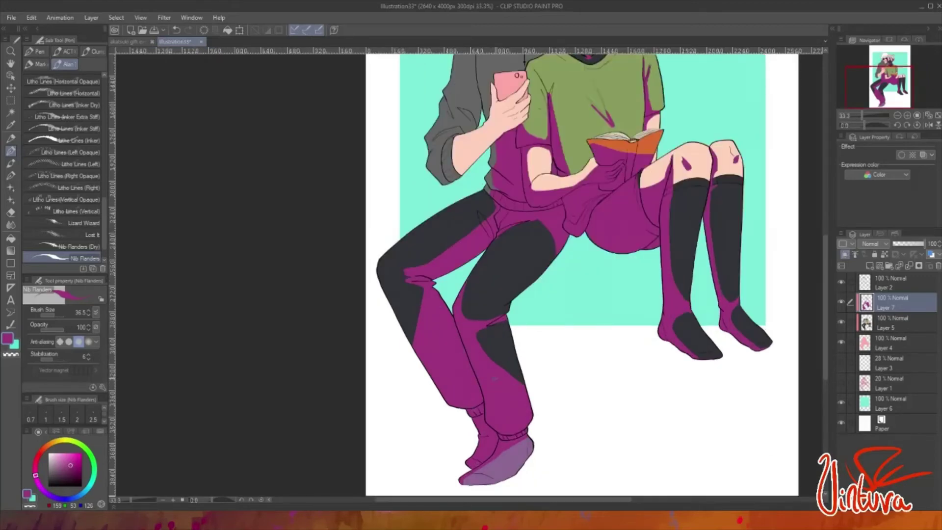
pyautogui.moveTo(416, 290)
pyautogui.mouseDown()
pyautogui.moveTo(441, 255)
pyautogui.moveTo(385, 286)
pyautogui.moveTo(408, 331)
pyautogui.mouseUp()
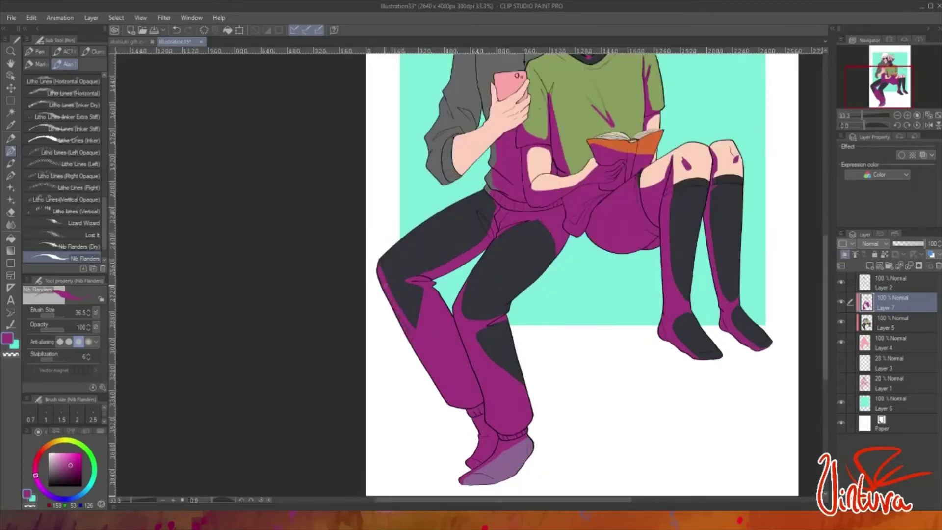
# - Outline and fill a magenta-purple shadow over the white-haired figure's phone hand, forearm and lower hoodie sleeve
pyautogui.scroll(-3, 472, 453)
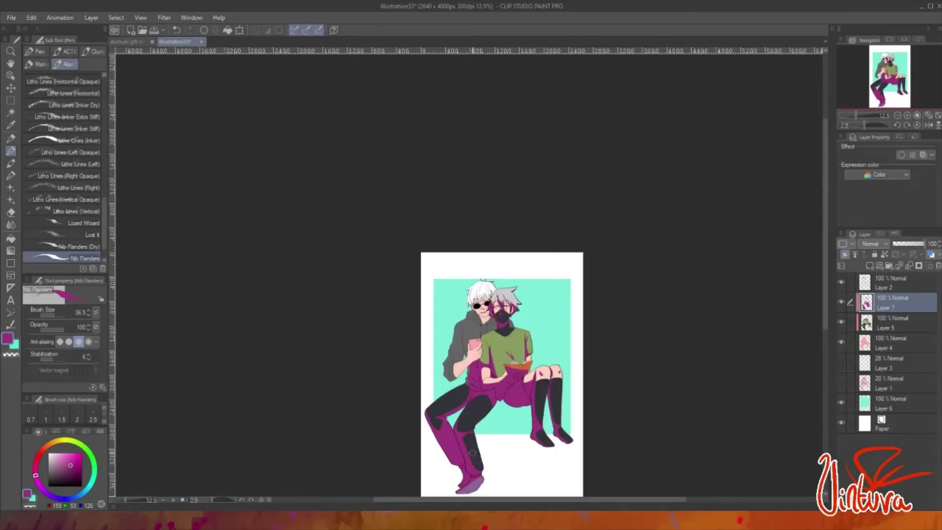
pyautogui.scroll(4, 475, 424)
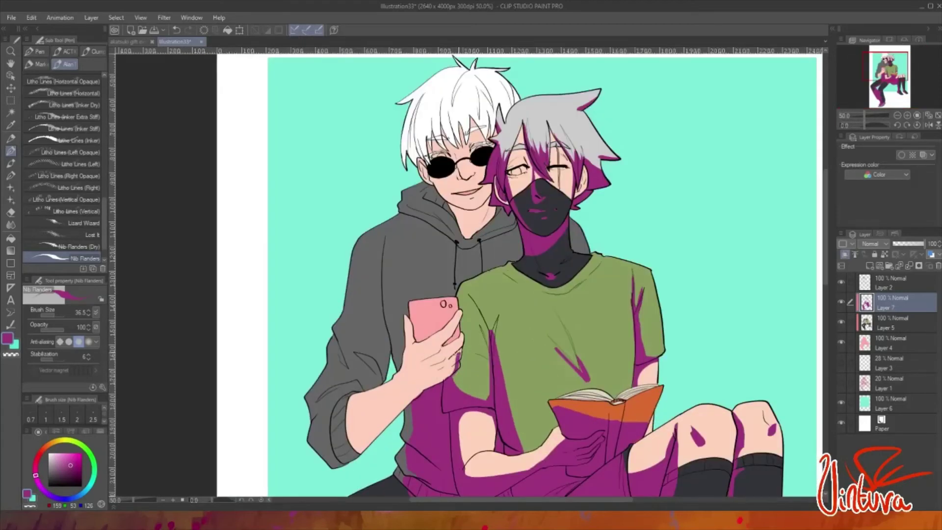
pyautogui.moveTo(462, 343)
pyautogui.mouseDown()
pyautogui.moveTo(395, 377)
pyautogui.moveTo(326, 375)
pyautogui.moveTo(336, 309)
pyautogui.mouseUp()
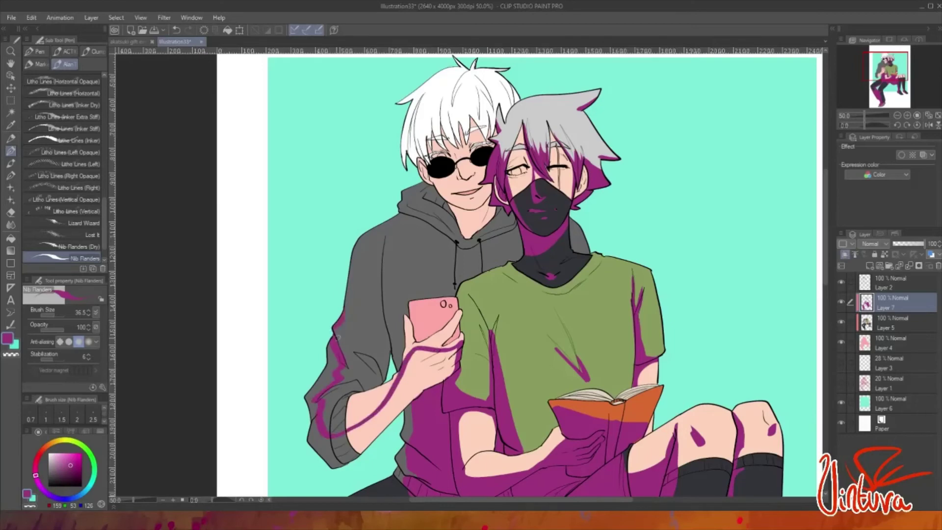
pyautogui.press('g')
pyautogui.click(343, 373)
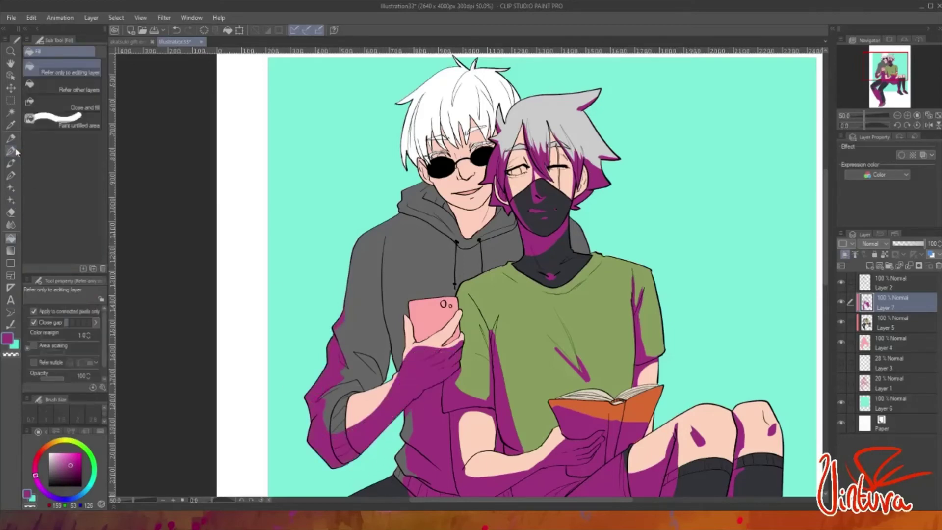
# - Add magenta-purple shadows to the hoodie sleeve's elbow folds and along the seam between sleeve and torso
pyautogui.press('p')
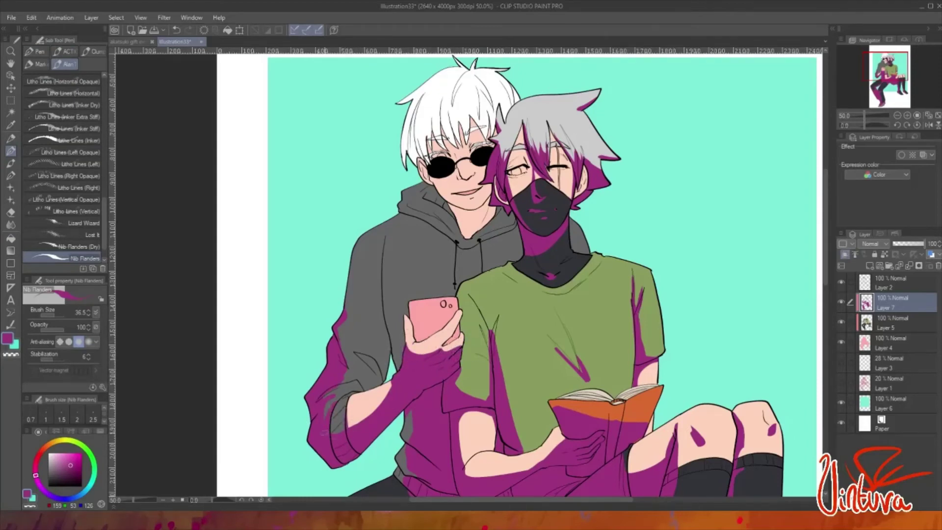
pyautogui.moveTo(388, 364)
pyautogui.mouseDown()
pyautogui.moveTo(357, 378)
pyautogui.moveTo(393, 370)
pyautogui.moveTo(381, 353)
pyautogui.moveTo(374, 271)
pyautogui.moveTo(396, 380)
pyautogui.mouseUp()
pyautogui.moveTo(382, 269)
pyautogui.mouseDown()
pyautogui.moveTo(370, 377)
pyautogui.moveTo(366, 356)
pyautogui.mouseUp()
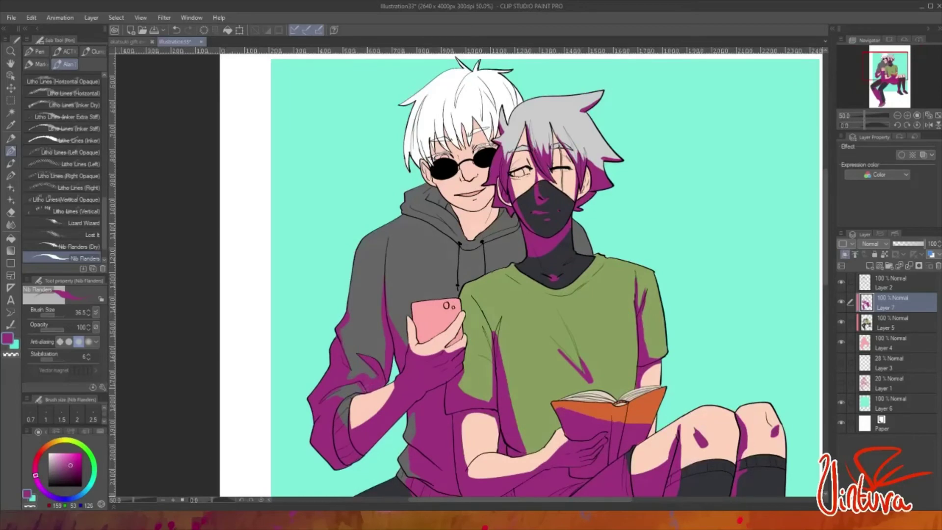
# - Shade the white-haired figure's neck, ear, hood and the hoodie's upper chest in magenta-purple
pyautogui.scroll(2, 490, 216)
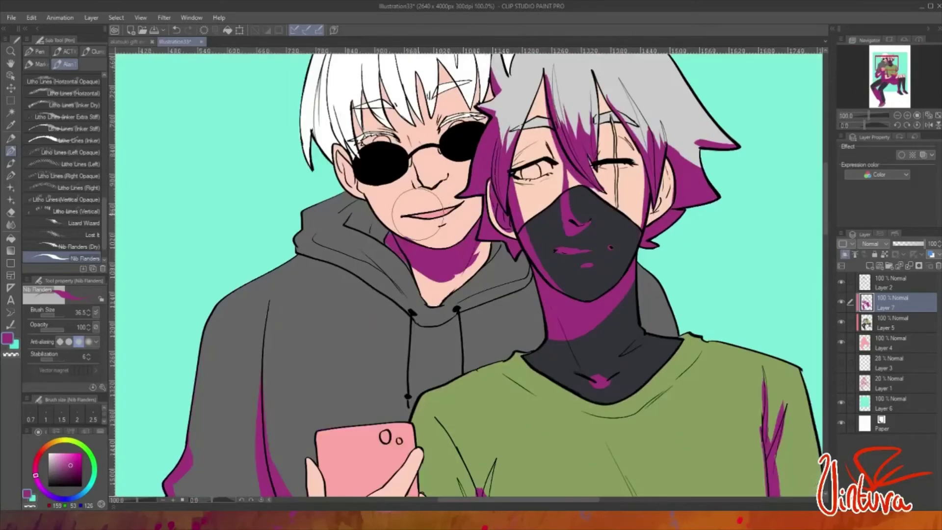
pyautogui.moveTo(385, 238)
pyautogui.mouseDown()
pyautogui.moveTo(351, 208)
pyautogui.moveTo(367, 209)
pyautogui.moveTo(338, 147)
pyautogui.mouseUp()
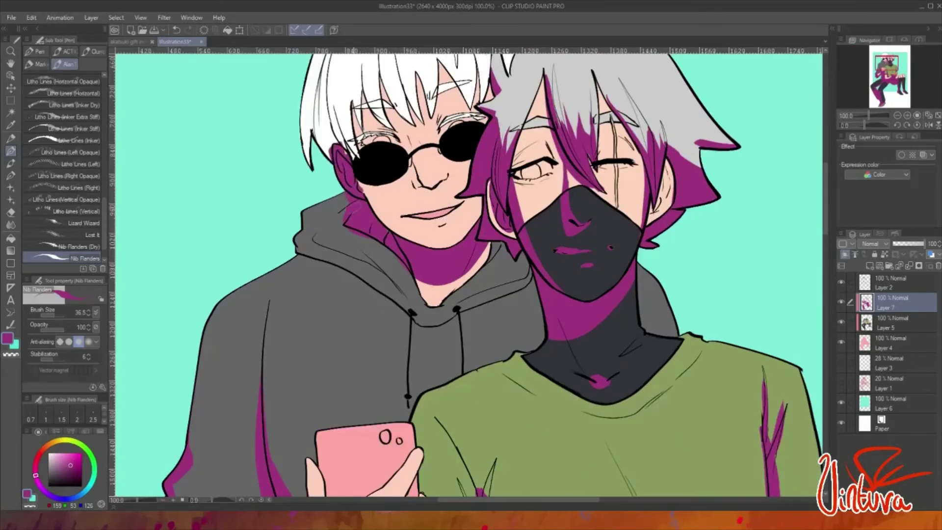
pyautogui.moveTo(304, 216)
pyautogui.mouseDown()
pyautogui.moveTo(343, 223)
pyautogui.moveTo(387, 295)
pyautogui.moveTo(343, 270)
pyautogui.mouseUp()
pyautogui.moveTo(471, 299)
pyautogui.mouseDown()
pyautogui.moveTo(505, 245)
pyautogui.moveTo(512, 298)
pyautogui.mouseUp()
# - Paint magenta-purple shadows on the white-haired figure's nose, brow area and below the lip, and along the hood folds
pyautogui.moveTo(415, 139); pyautogui.dragTo(436, 191)
pyautogui.moveTo(403, 165); pyautogui.dragTo(450, 233)
pyautogui.scroll(-2, 363, 223)
pyautogui.scroll(4, 363, 223)
pyautogui.moveTo(363, 225); pyautogui.dragTo(318, 245)
pyautogui.moveTo(412, 206); pyautogui.dragTo(451, 182)
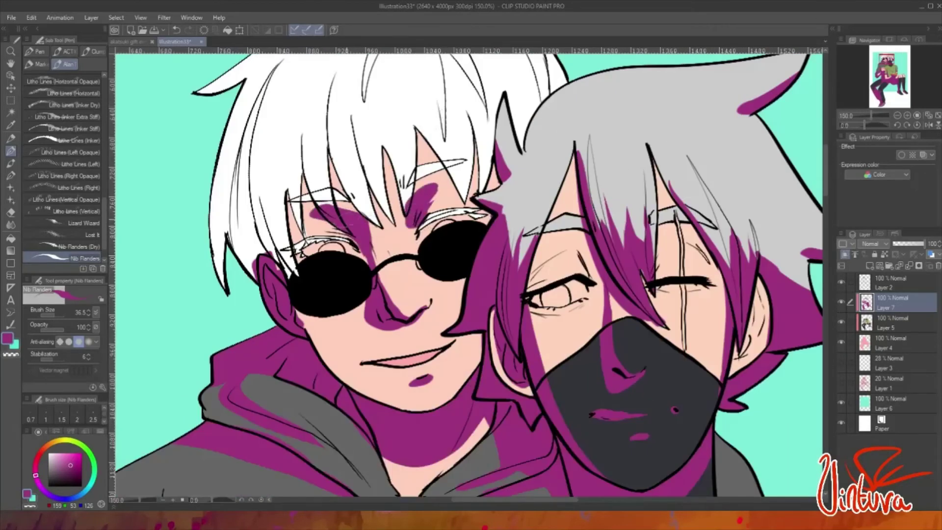
# - Shade the white-haired figure's side hair above the ear and the small outer tuft in magenta-purple
pyautogui.moveTo(291, 206); pyautogui.dragTo(268, 268)
pyautogui.moveTo(294, 174); pyautogui.dragTo(282, 196)
pyautogui.moveTo(304, 160)
pyautogui.mouseDown()
pyautogui.moveTo(208, 181)
pyautogui.moveTo(255, 275)
pyautogui.mouseUp()
pyautogui.moveTo(274, 172); pyautogui.dragTo(299, 240)
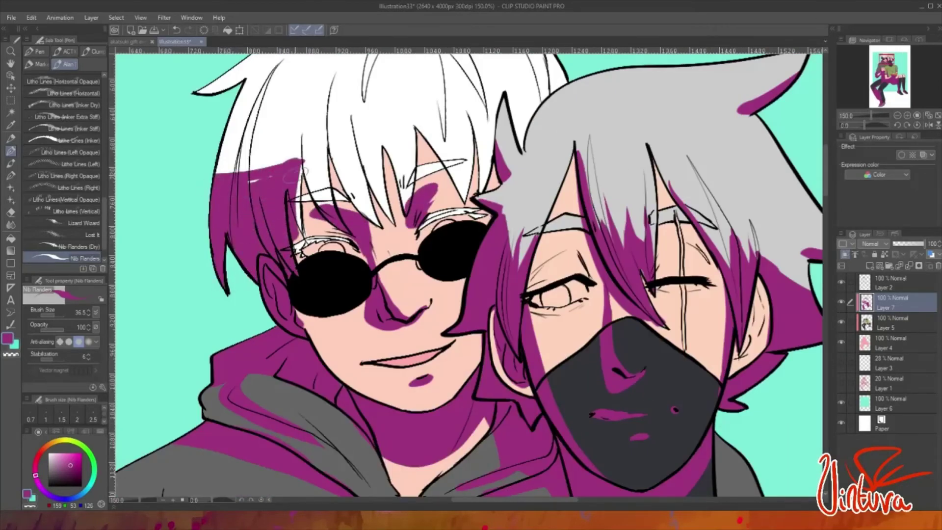
pyautogui.moveTo(304, 157); pyautogui.dragTo(301, 260)
pyautogui.scroll(-3, 367, 107)
pyautogui.moveTo(299, 228); pyautogui.dragTo(255, 194)
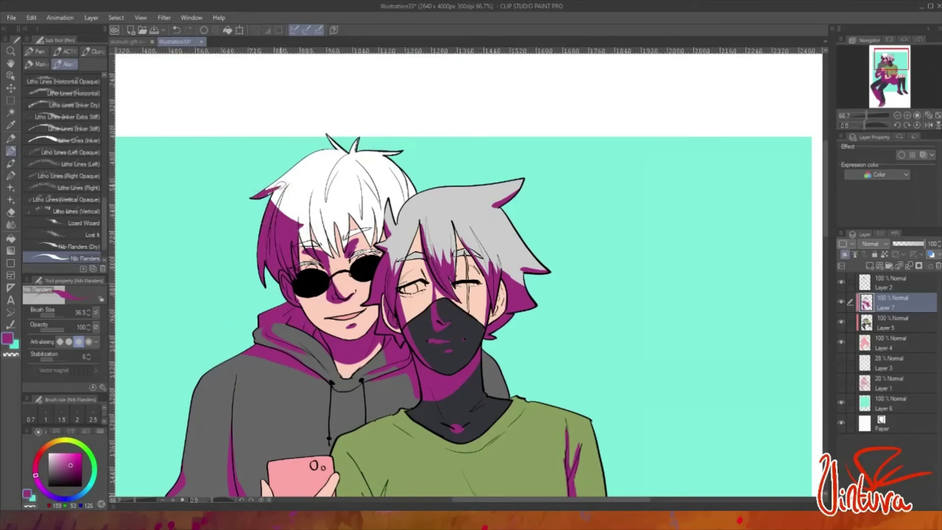
# - Draw a curved shadow edge across the white-haired figure's fringe and fill the locks below it, referring to other layers
pyautogui.moveTo(304, 226); pyautogui.dragTo(399, 206)
pyautogui.hotkey('ctrl', 'z')
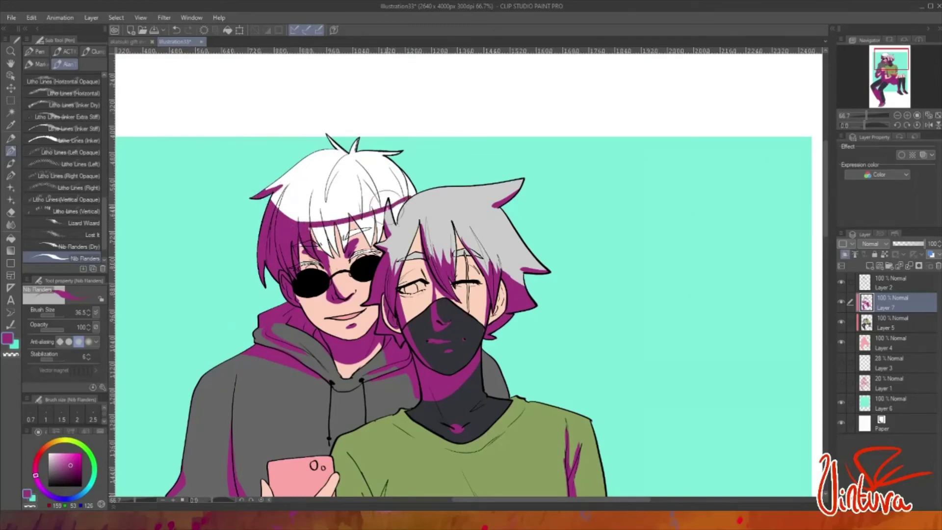
pyautogui.scroll(4, 382, 198)
pyautogui.click(10, 238)
pyautogui.click(79, 87)
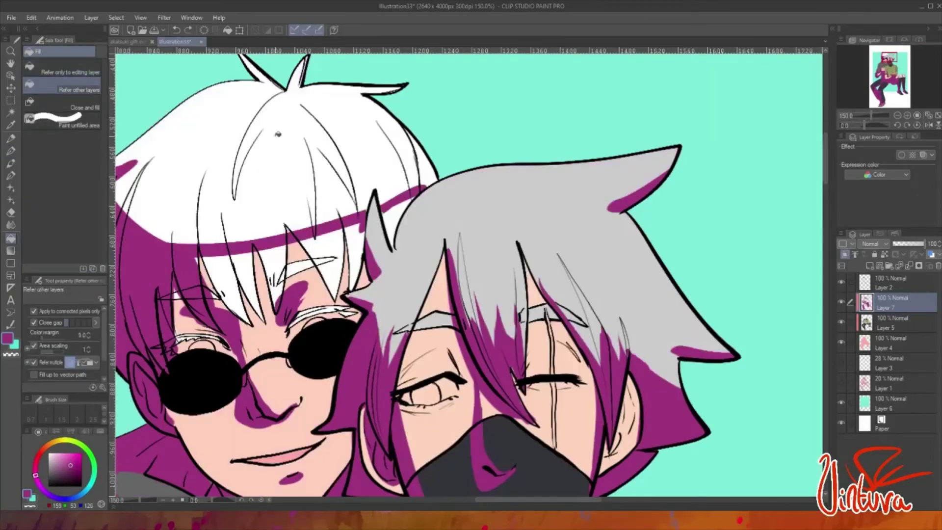
pyautogui.click(353, 255)
pyautogui.click(318, 264)
pyautogui.click(274, 275)
pyautogui.click(248, 266)
pyautogui.click(248, 266)
pyautogui.press('p')
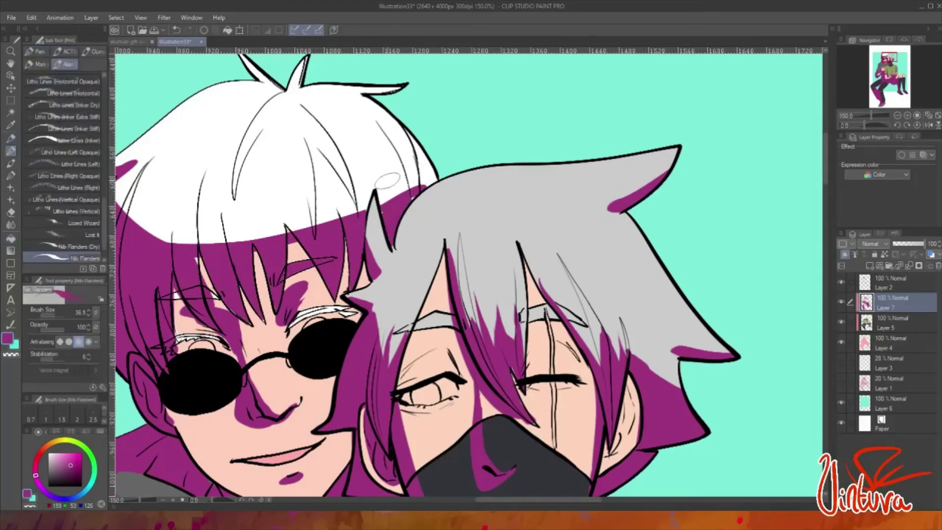
# - Add magenta-purple strand shadows to the white-haired figure's fringe and shade the hoodie beside the masked figure's shoulder
pyautogui.moveTo(282, 304); pyautogui.dragTo(245, 319)
pyautogui.moveTo(235, 260); pyautogui.dragTo(176, 338)
pyautogui.moveTo(285, 231)
pyautogui.mouseDown()
pyautogui.moveTo(314, 277)
pyautogui.moveTo(366, 290)
pyautogui.mouseUp()
pyautogui.hotkey('ctrl', '-')
pyautogui.hotkey('ctrl', '-')
pyautogui.hotkey('ctrl', '-')
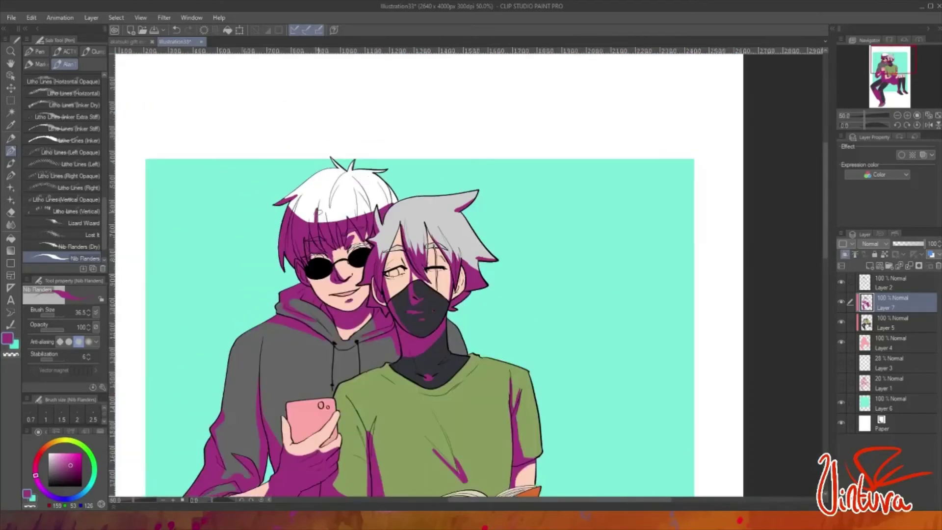
pyautogui.scroll(-2, 405, 230)
pyautogui.scroll(2, 408, 321)
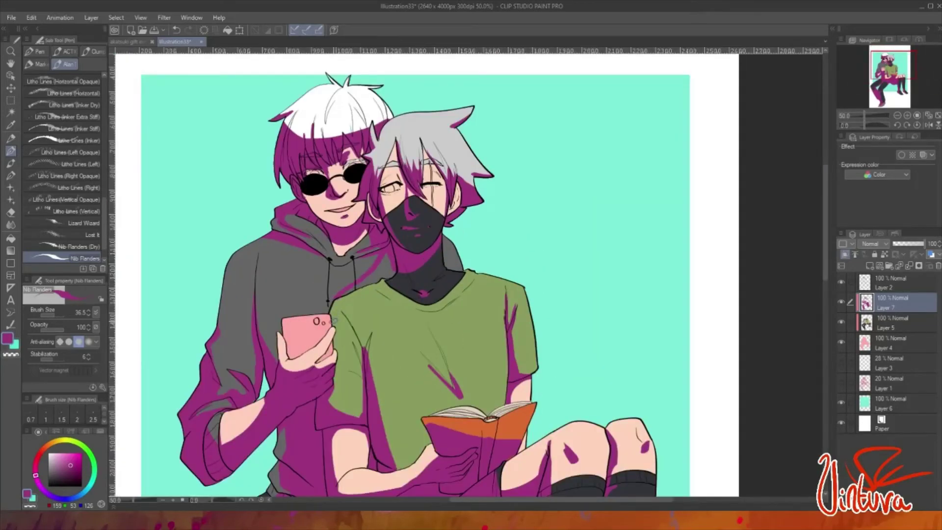
pyautogui.moveTo(326, 315); pyautogui.dragTo(382, 275)
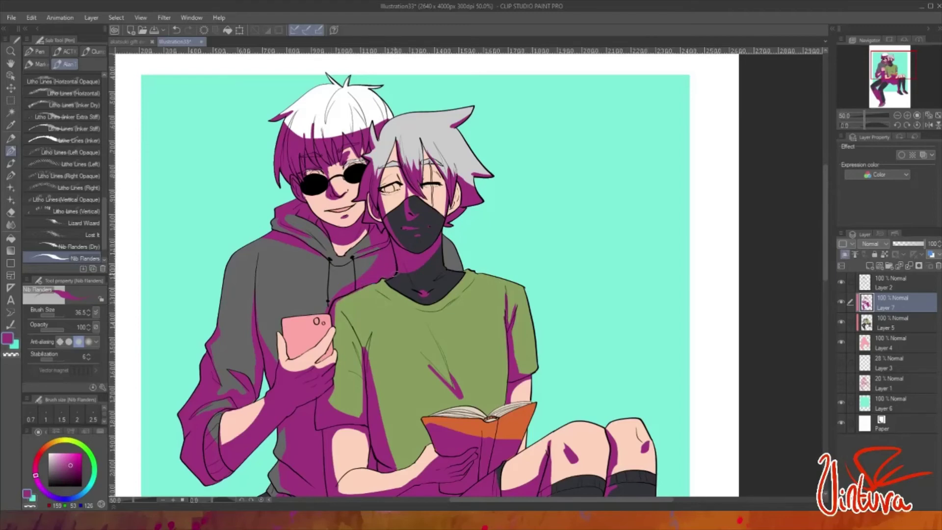
# - Set the magenta-purple shading layer to Multiply blending at 38% opacity
pyautogui.hotkey('ctrl', '-')
pyautogui.hotkey('ctrl', '-')
pyautogui.hotkey('ctrl', '-')
pyautogui.hotkey('ctrl', '-')
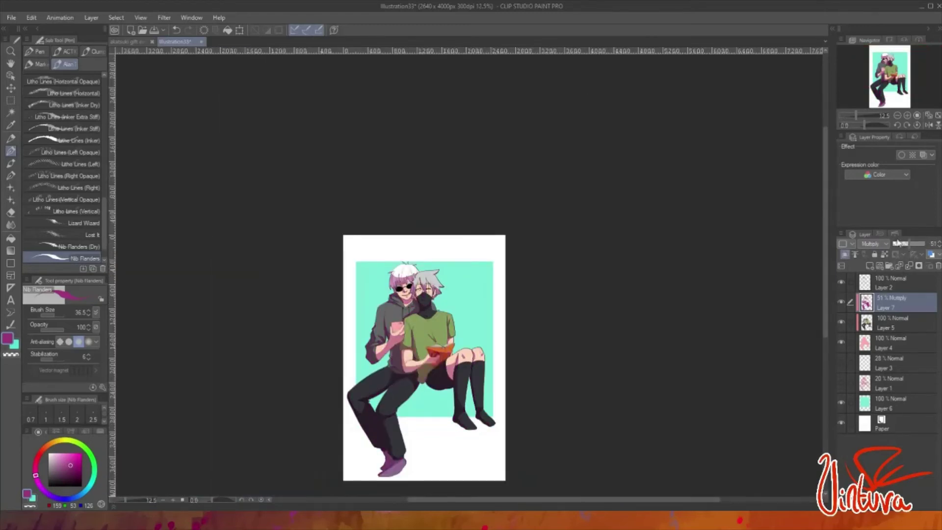
pyautogui.hotkey('ctrl', '+')
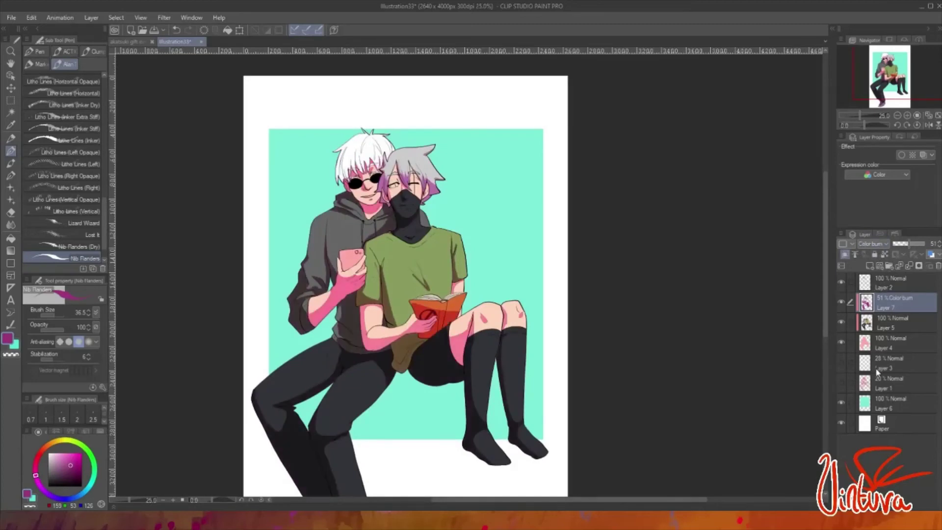
pyautogui.scroll(1, 872, 244)
pyautogui.moveTo(909, 243); pyautogui.dragTo(907, 246)
# - Add a clipped layer directly above the flat colours and paint the white of the masked figure's open eye
pyautogui.click(888, 323)
pyautogui.hotkey('ctrl', 'shift', 'n')
pyautogui.scroll(6, 406, 174)
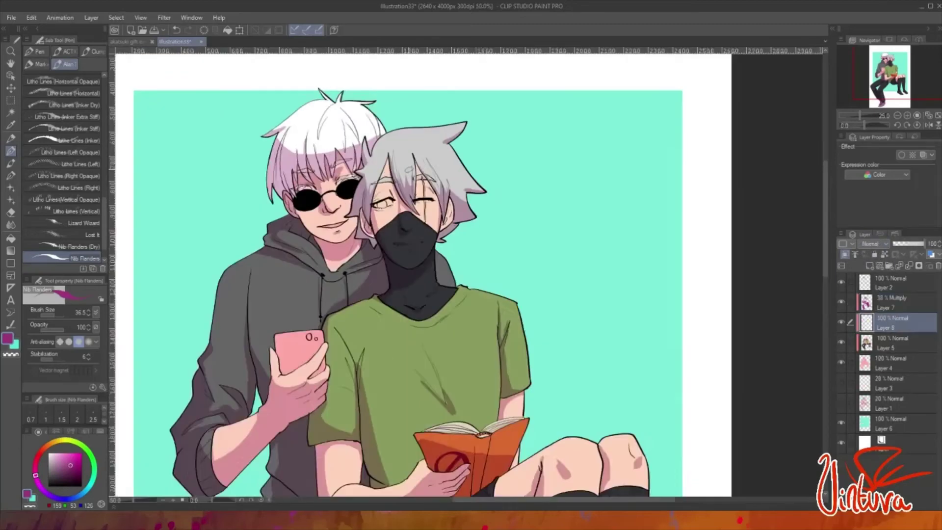
pyautogui.keyDown('alt'); pyautogui.click(299, 270); pyautogui.keyUp('alt')
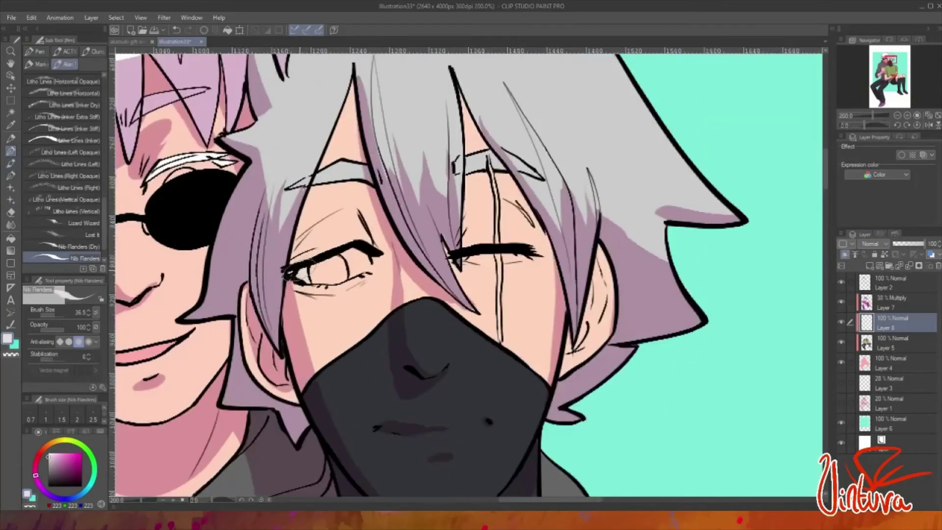
pyautogui.moveTo(338, 250)
pyautogui.mouseDown()
pyautogui.moveTo(366, 260)
pyautogui.moveTo(362, 271)
pyautogui.moveTo(372, 275)
pyautogui.mouseUp()
pyautogui.keyDown('alt'); pyautogui.click(353, 272); pyautogui.keyUp('alt')
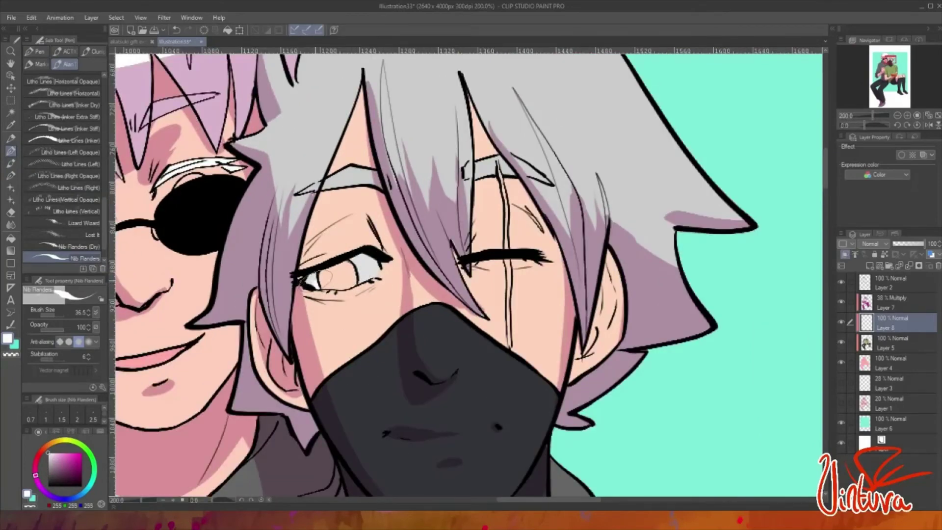
# - Paint the whites of the white-haired figure's eyes above the sunglasses in light grey and white
pyautogui.scroll(-3, 344, 272)
pyautogui.scroll(4, 282, 248)
pyautogui.moveTo(282, 245)
pyautogui.mouseDown()
pyautogui.moveTo(260, 260)
pyautogui.moveTo(353, 225)
pyautogui.moveTo(424, 228)
pyautogui.mouseUp()
pyautogui.moveTo(424, 228); pyautogui.dragTo(705, 194)
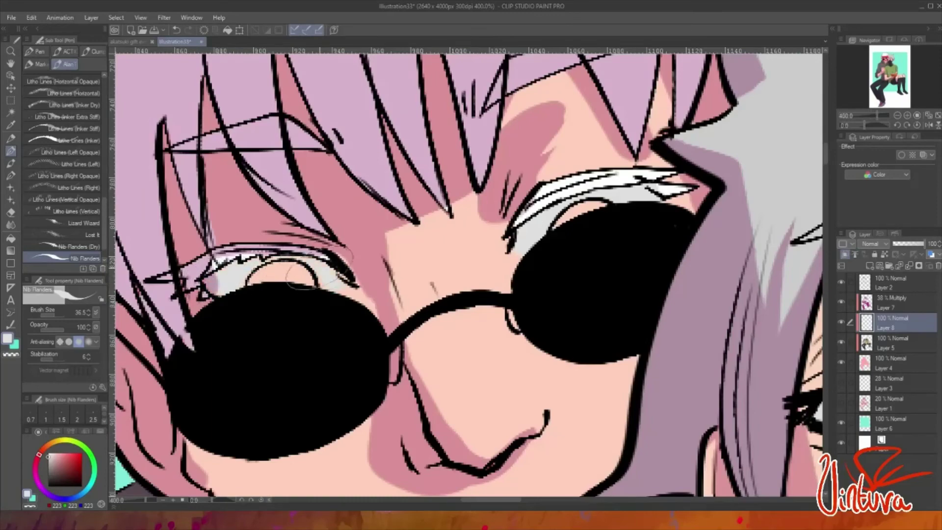
pyautogui.moveTo(230, 280); pyautogui.dragTo(355, 398)
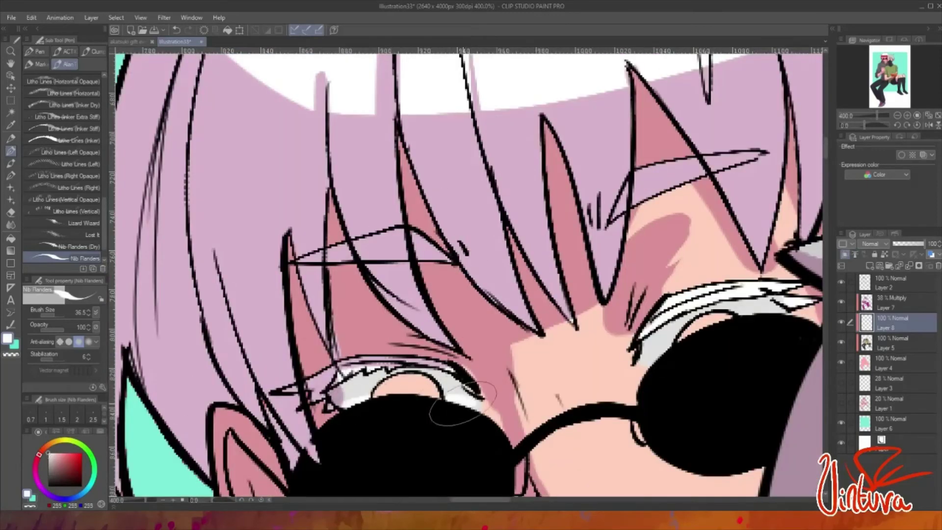
# - Colour the masked figure's open eye with a dark grey iris, a black pupil and a small white highlight
pyautogui.scroll(-5, 372, 397)
pyautogui.scroll(3, 294, 294)
pyautogui.click(47, 469)
pyautogui.moveTo(606, 341)
pyautogui.mouseDown()
pyautogui.moveTo(632, 348)
pyautogui.moveTo(620, 346)
pyautogui.mouseUp()
pyautogui.keyDown('alt'); pyautogui.click(618, 328); pyautogui.keyUp('alt')
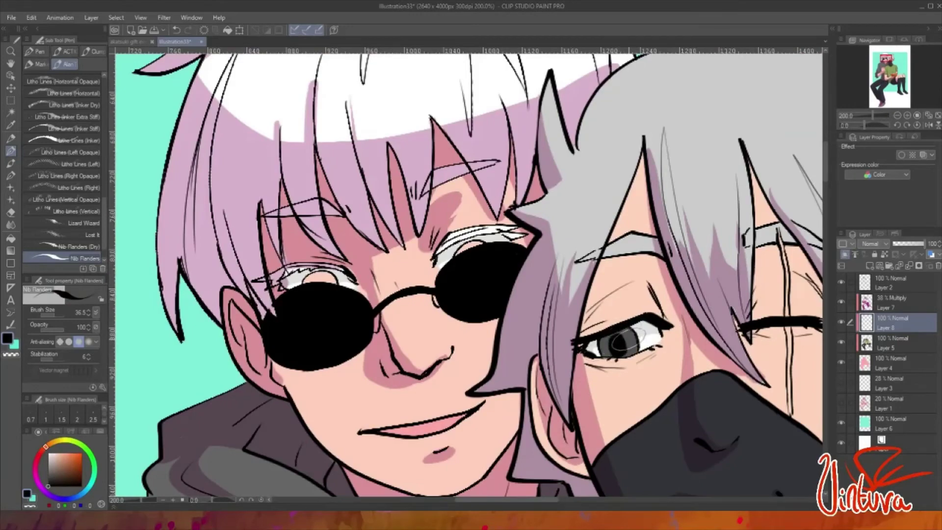
pyautogui.keyDown('alt'); pyautogui.click(613, 339); pyautogui.keyUp('alt')
pyautogui.scroll(3, 613, 339)
pyautogui.moveTo(535, 370)
pyautogui.mouseDown()
pyautogui.moveTo(579, 349)
pyautogui.moveTo(572, 365)
pyautogui.mouseUp()
pyautogui.keyDown('alt'); pyautogui.click(627, 344); pyautogui.keyUp('alt')
pyautogui.click(591, 362)
pyautogui.click(586, 375)
pyautogui.scroll(-3, 572, 363)
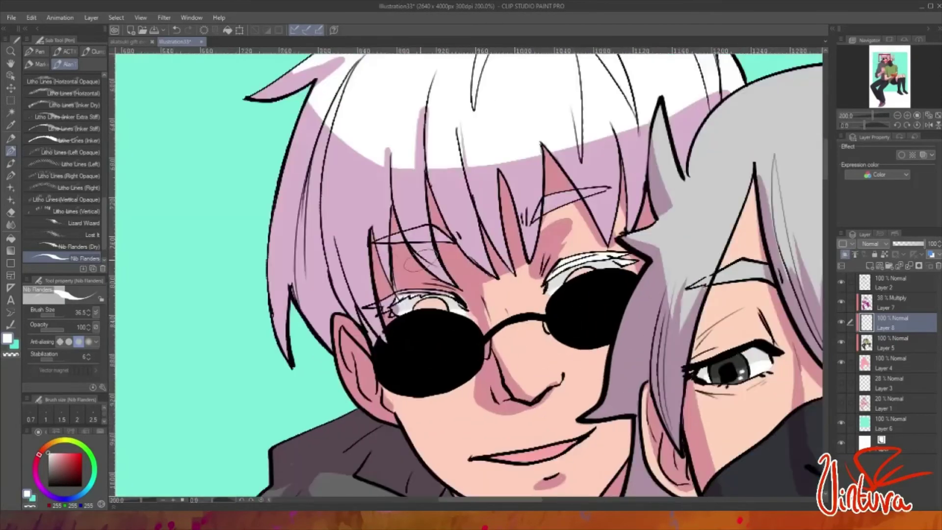
# - Paint both of the white-haired figure's irises cyan above the sunglasses
pyautogui.keyDown('alt'); pyautogui.click(196, 148); pyautogui.keyUp('alt')
pyautogui.scroll(3, 426, 279)
pyautogui.moveTo(407, 275); pyautogui.dragTo(447, 282)
pyautogui.moveTo(388, 290); pyautogui.dragTo(443, 280)
pyautogui.moveTo(708, 223); pyautogui.dragTo(748, 209)
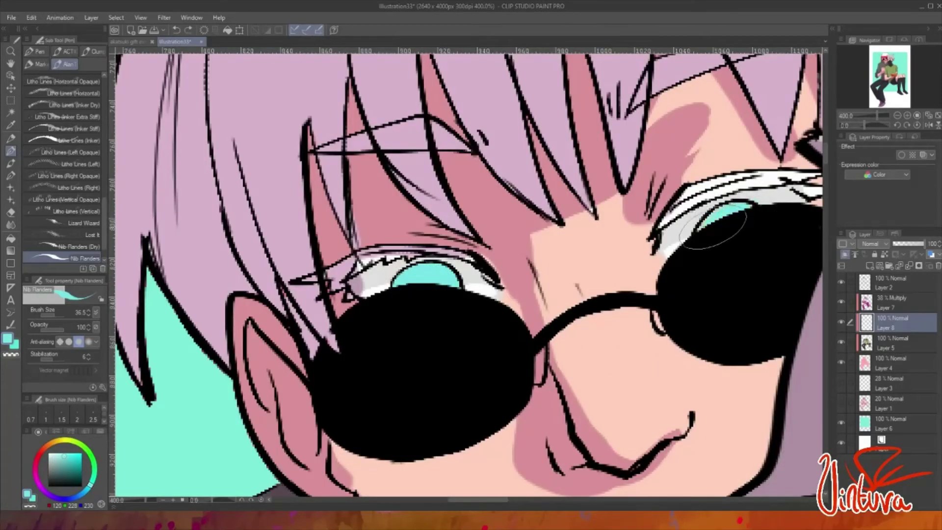
# - Paint light lilac highlights into both of the white-haired figure's irises with the brush size reduced to 19.4
pyautogui.keyDown('alt'); pyautogui.click(638, 108); pyautogui.keyUp('alt')
pyautogui.press('[')
pyautogui.press('[')
pyautogui.press('[')
pyautogui.click(419, 273)
pyautogui.click(438, 277)
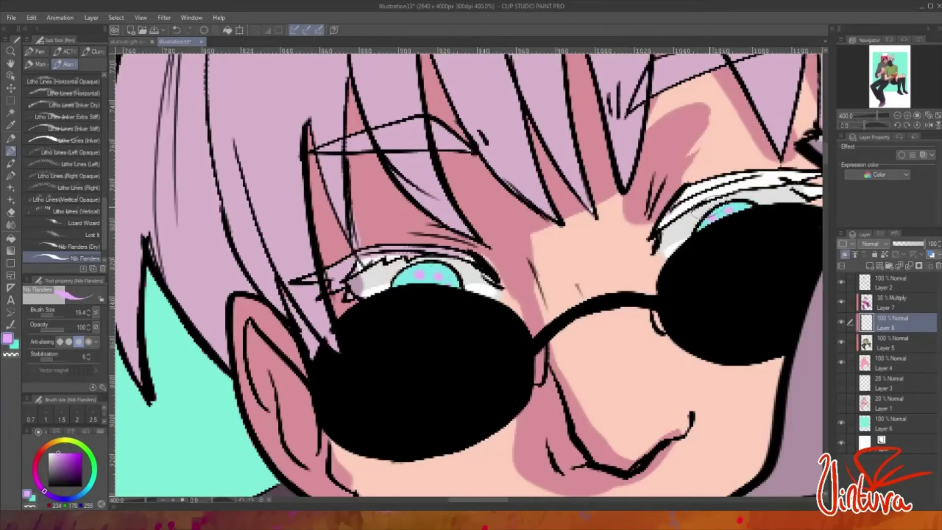
pyautogui.click(82, 491)
pyautogui.click(81, 456)
pyautogui.moveTo(415, 278); pyautogui.dragTo(439, 274)
pyautogui.moveTo(711, 218); pyautogui.dragTo(733, 208)
pyautogui.keyDown('alt'); pyautogui.click(428, 283); pyautogui.keyUp('alt')
pyautogui.scroll(-8, 701, 336)
# - Recolour the phone dark grey on the flat colour layer and fill its camera lenses black
pyautogui.click(892, 342)
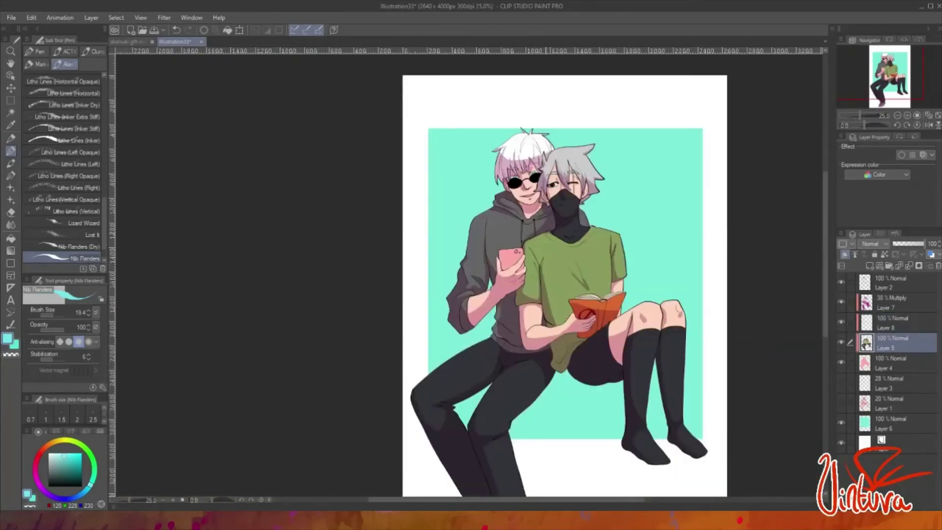
pyautogui.scroll(3, 526, 254)
pyautogui.keyDown('alt'); pyautogui.click(566, 204); pyautogui.keyUp('alt')
pyautogui.press('g')
pyautogui.click(517, 250)
pyautogui.scroll(3, 504, 230)
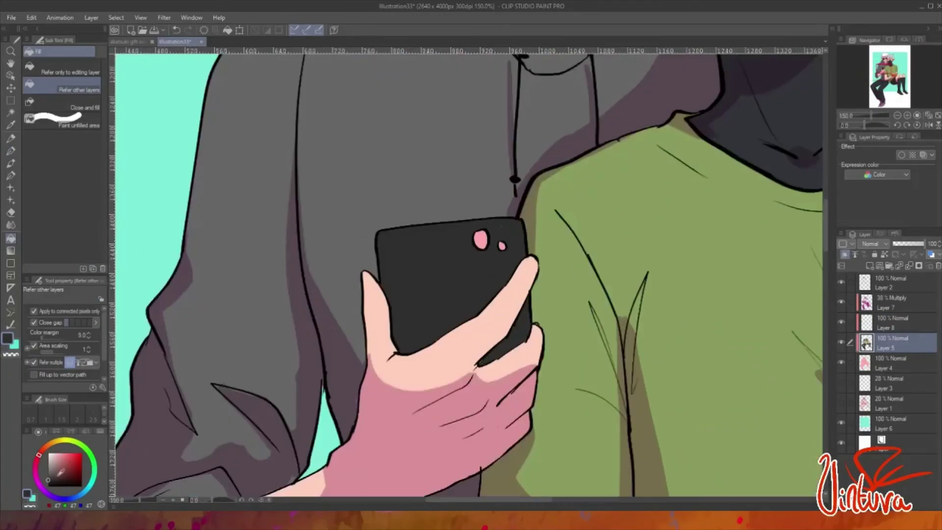
pyautogui.click(499, 230)
pyautogui.click(508, 234)
pyautogui.scroll(-5, 598, 230)
pyautogui.scroll(-1, 766, 199)
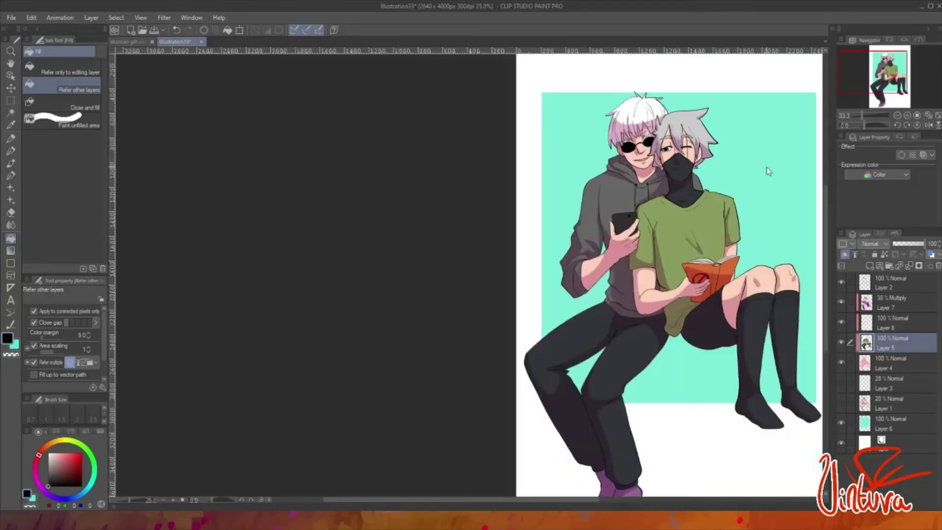
# - Add a clipped layer above the shading and paint golden-yellow rim light on both figures' hair and the mask edge
pyautogui.hotkey('ctrl', 'shift', 'n')
pyautogui.press('p')
pyautogui.scroll(2, 155, 322)
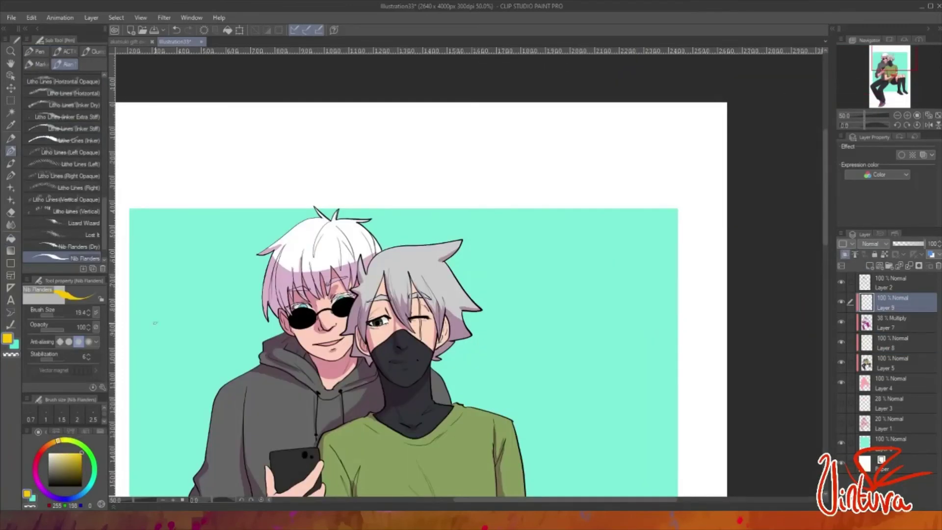
pyautogui.moveTo(370, 224); pyautogui.dragTo(360, 258)
pyautogui.moveTo(357, 244); pyautogui.dragTo(347, 257)
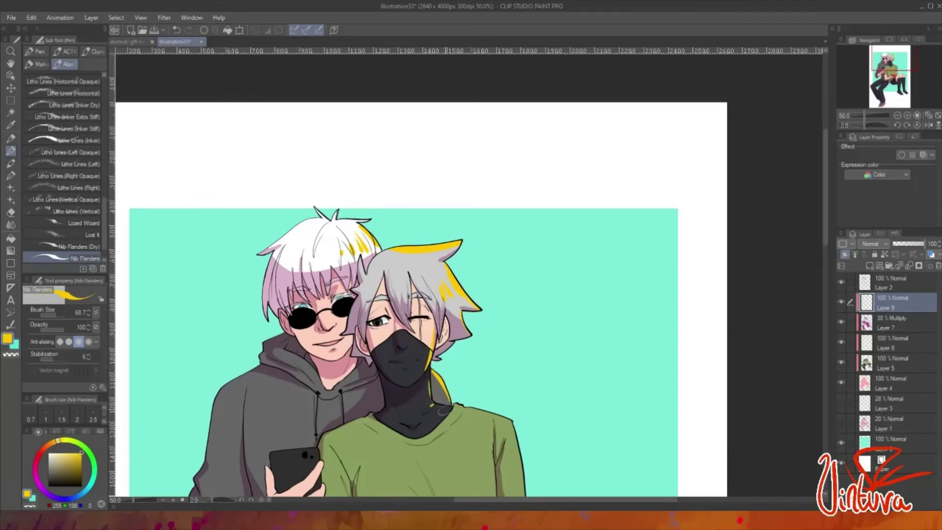
# - Extend the golden-yellow rim light along the green shirt's shoulder and sleeve, the knees and the long socks
pyautogui.moveTo(432, 408)
pyautogui.mouseDown()
pyautogui.moveTo(478, 408)
pyautogui.moveTo(524, 475)
pyautogui.mouseUp()
pyautogui.scroll(-1, 522, 471)
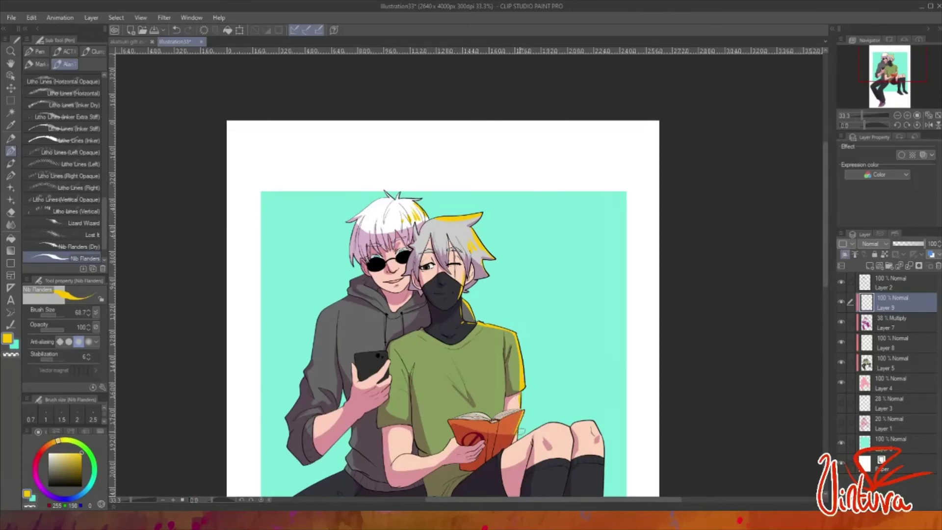
pyautogui.moveTo(614, 467)
pyautogui.mouseDown()
pyautogui.moveTo(607, 232)
pyautogui.moveTo(596, 358)
pyautogui.moveTo(625, 385)
pyautogui.mouseUp()
pyautogui.moveTo(562, 222); pyautogui.dragTo(544, 338)
pyautogui.scroll(1, 590, 403)
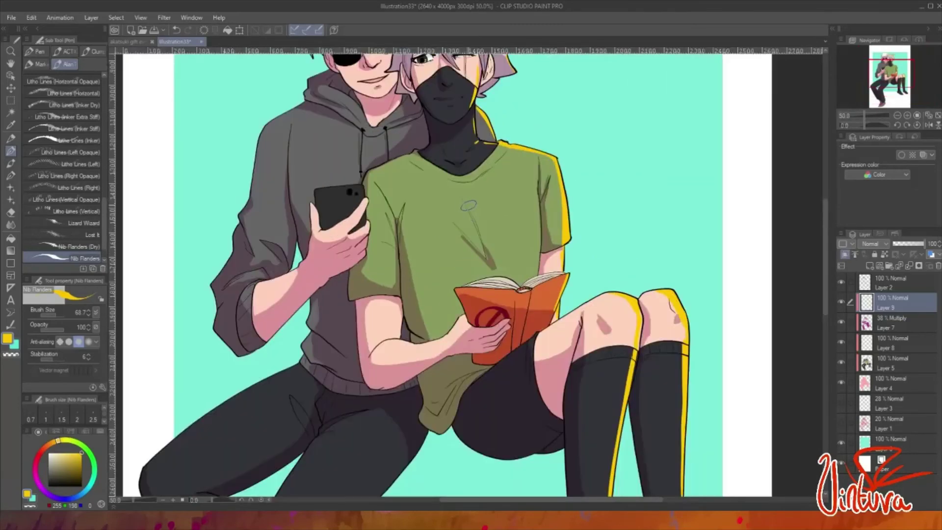
# - Paint golden-yellow light accents on the green shirt's folds, the forearms, the black trouser legs and the grey hood's edge
pyautogui.moveTo(474, 218); pyautogui.dragTo(490, 250)
pyautogui.moveTo(485, 222); pyautogui.dragTo(497, 252)
pyautogui.moveTo(376, 221)
pyautogui.mouseDown()
pyautogui.moveTo(392, 245)
pyautogui.moveTo(392, 278)
pyautogui.mouseUp()
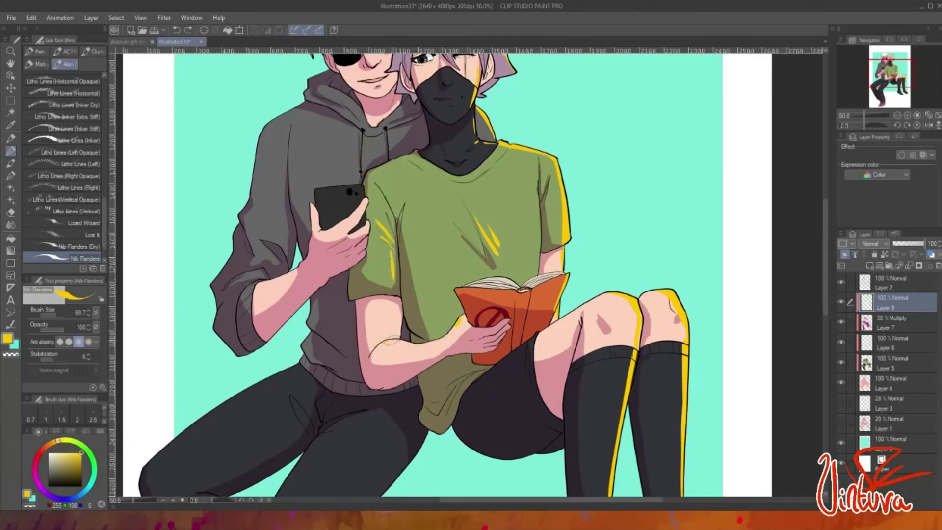
pyautogui.scroll(-1, 435, 333)
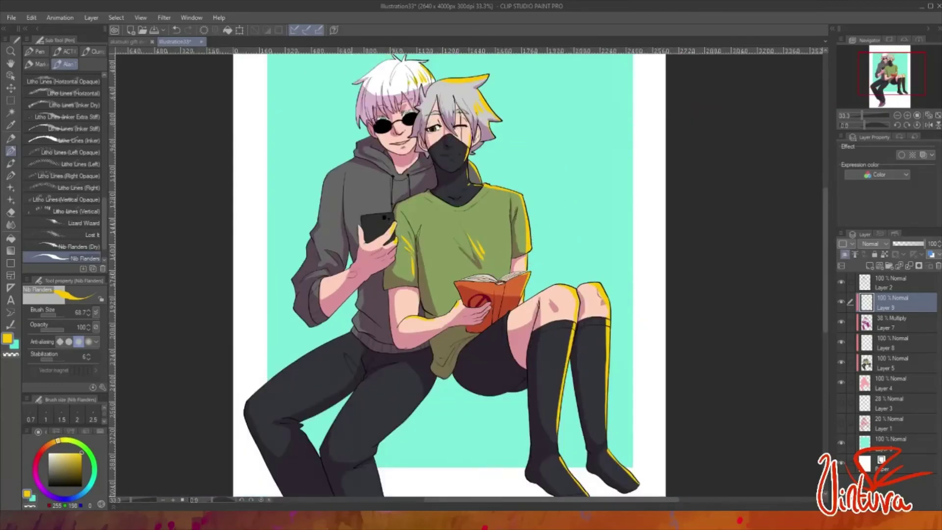
pyautogui.moveTo(428, 391)
pyautogui.mouseDown()
pyautogui.moveTo(359, 446)
pyautogui.moveTo(425, 269)
pyautogui.moveTo(447, 354)
pyautogui.mouseUp()
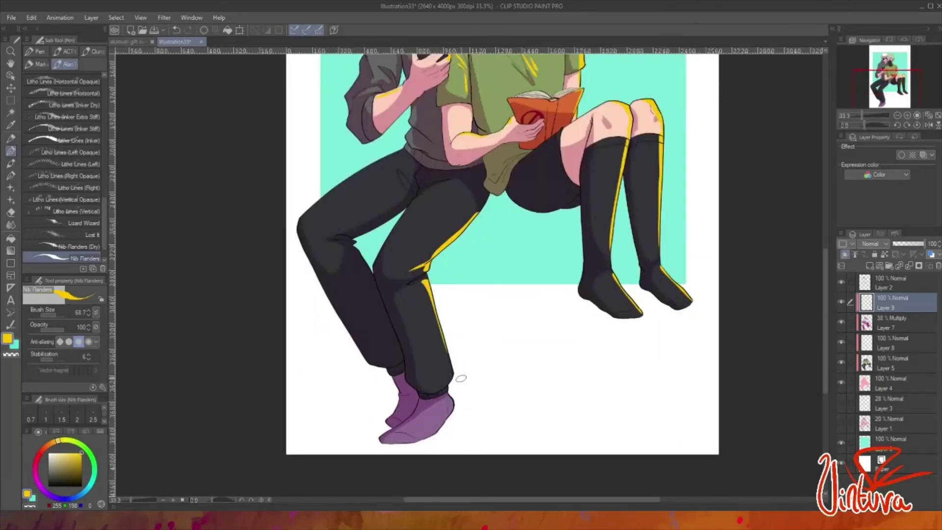
pyautogui.moveTo(398, 187)
pyautogui.mouseDown()
pyautogui.moveTo(321, 237)
pyautogui.moveTo(252, 424)
pyautogui.mouseUp()
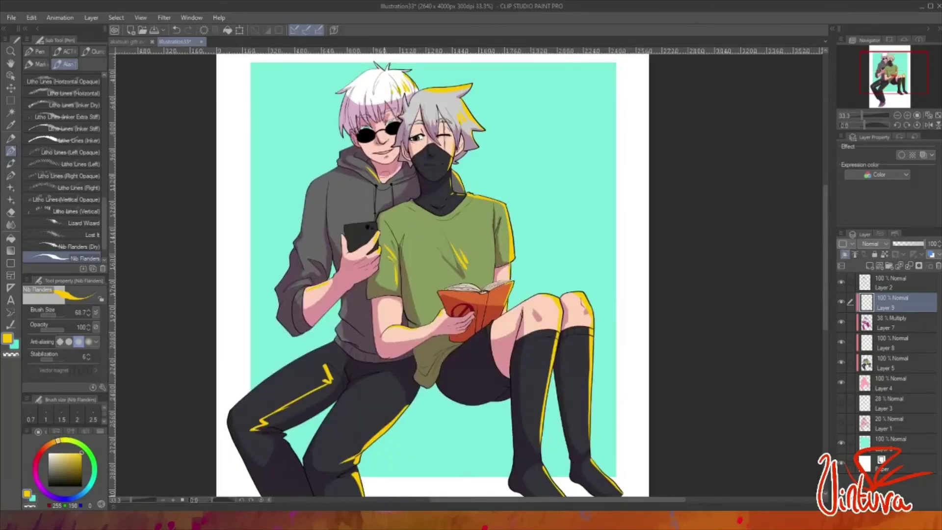
pyautogui.moveTo(362, 157); pyautogui.dragTo(378, 181)
# - Set the rim-light layer to Add (Glow) and brush soft yellow over hair, shirt, hood, trousers and socks using Transparent watercolor
pyautogui.click(10, 224)
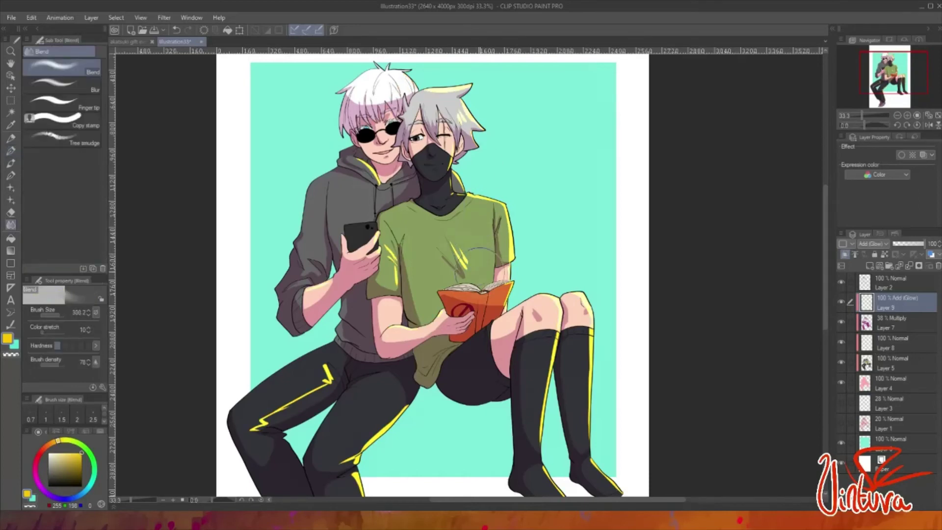
pyautogui.click(10, 164)
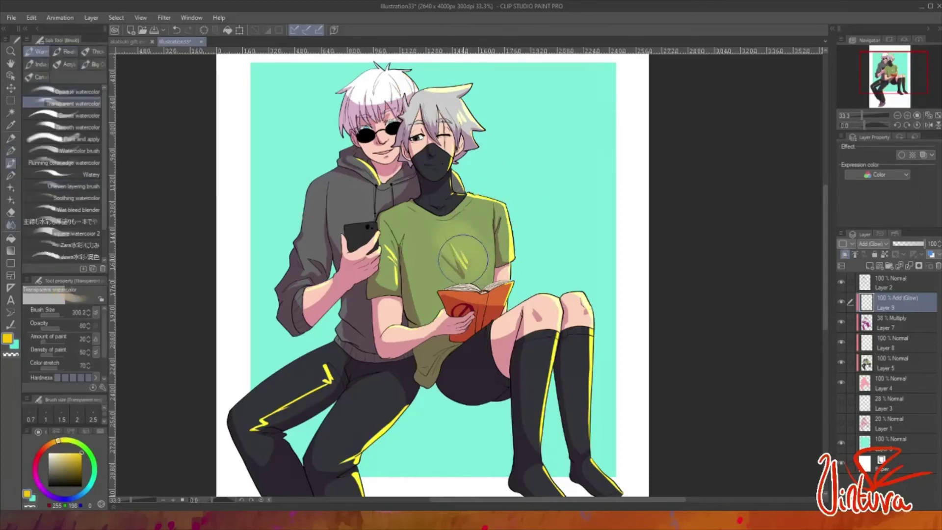
pyautogui.moveTo(441, 201)
pyautogui.mouseDown()
pyautogui.moveTo(471, 103)
pyautogui.moveTo(483, 95)
pyautogui.mouseUp()
pyautogui.moveTo(65, 307); pyautogui.dragTo(48, 308)
pyautogui.moveTo(441, 177)
pyautogui.mouseDown()
pyautogui.moveTo(485, 206)
pyautogui.moveTo(506, 245)
pyautogui.mouseUp()
pyautogui.moveTo(388, 238); pyautogui.dragTo(392, 277)
pyautogui.moveTo(545, 319); pyautogui.dragTo(541, 485)
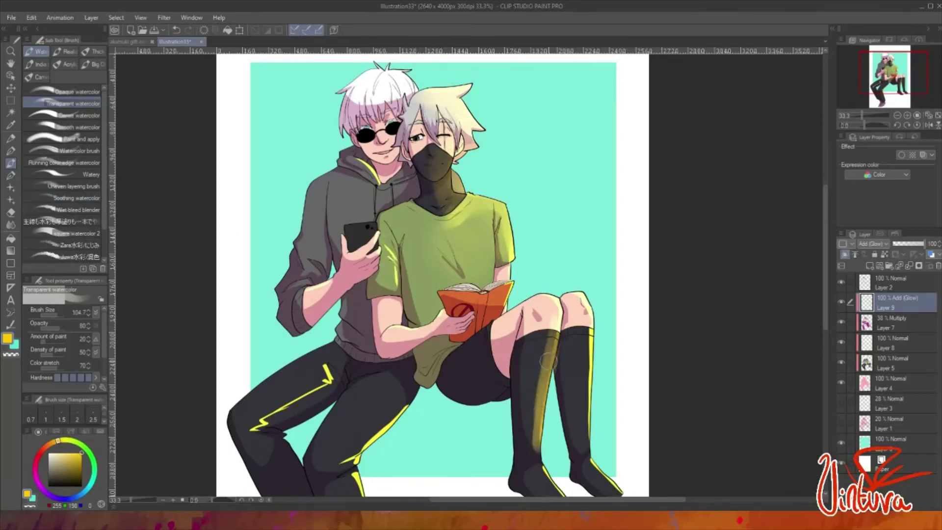
pyautogui.moveTo(586, 323); pyautogui.dragTo(613, 491)
pyautogui.scroll(-3, 380, 431)
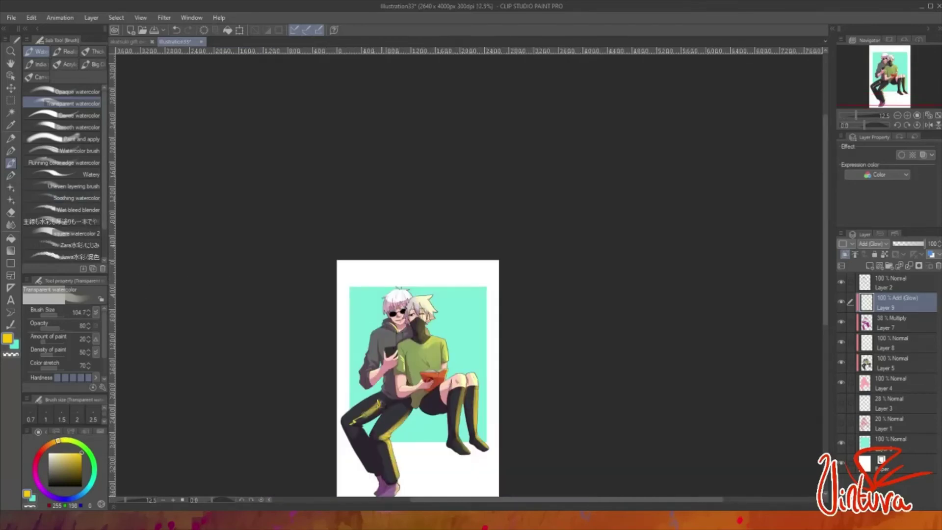
pyautogui.scroll(3, 422, 291)
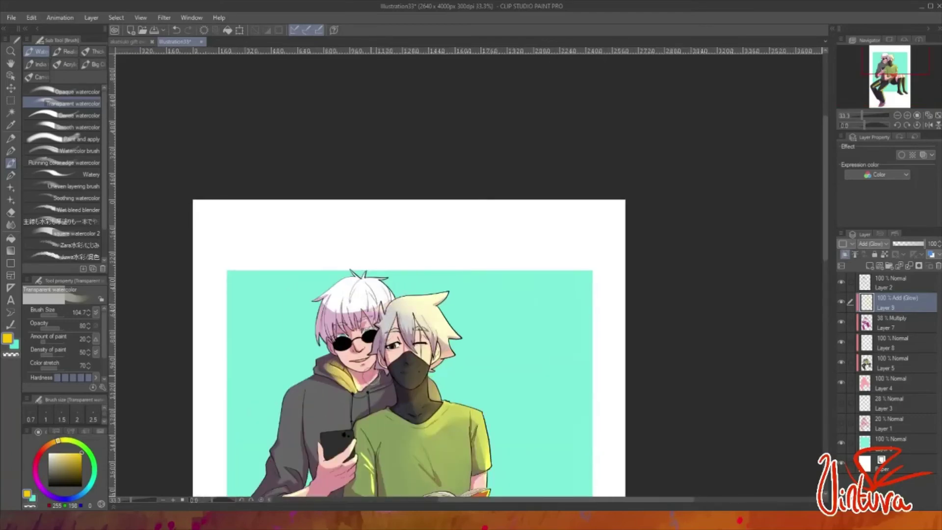
# - Smooth the yellow glow across the hood, trousers, knees and socks with the Blend tool at size 300.2
pyautogui.press('j')
pyautogui.scroll(-3, 409, 414)
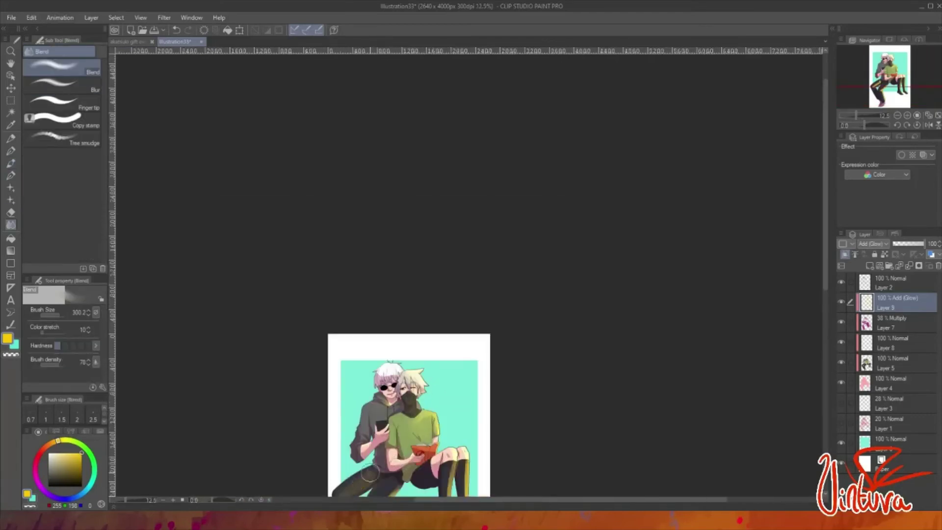
pyautogui.scroll(-2, 368, 468)
pyautogui.moveTo(388, 436); pyautogui.dragTo(489, 299)
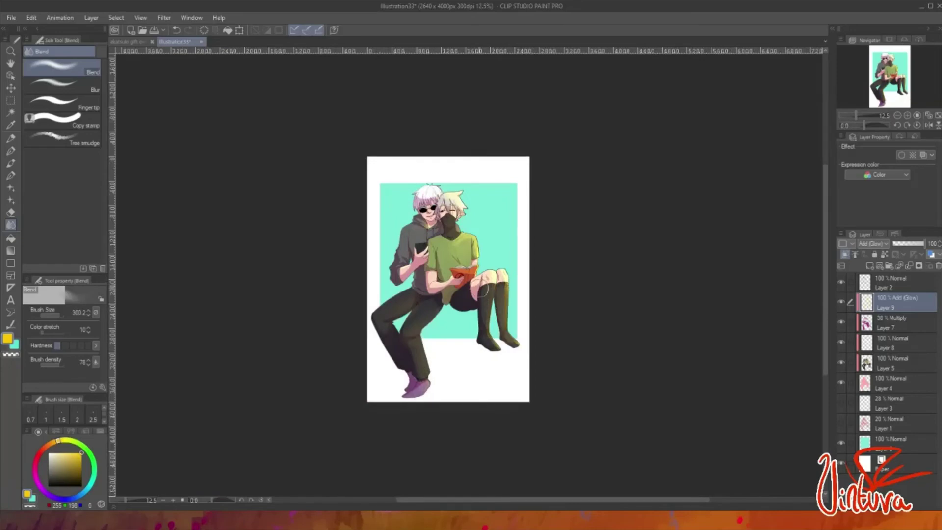
pyautogui.scroll(2, 474, 234)
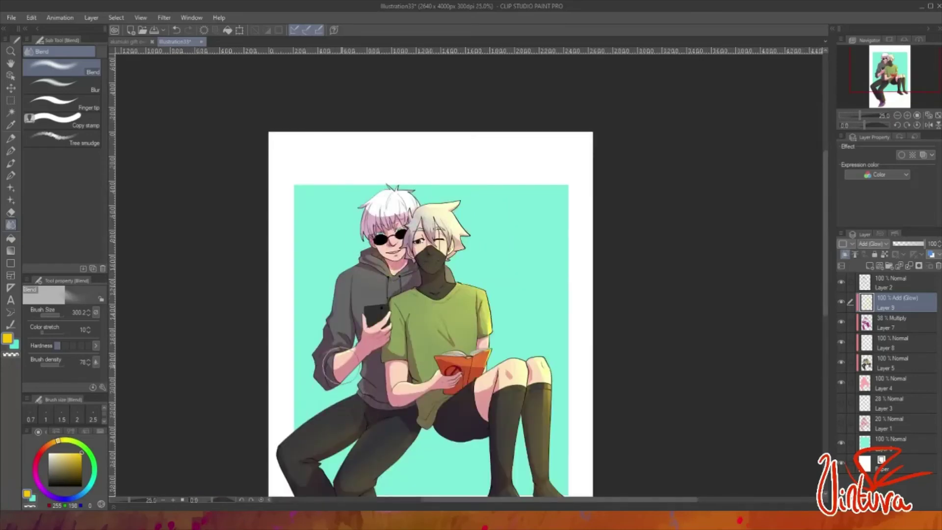
pyautogui.scroll(-2, 444, 397)
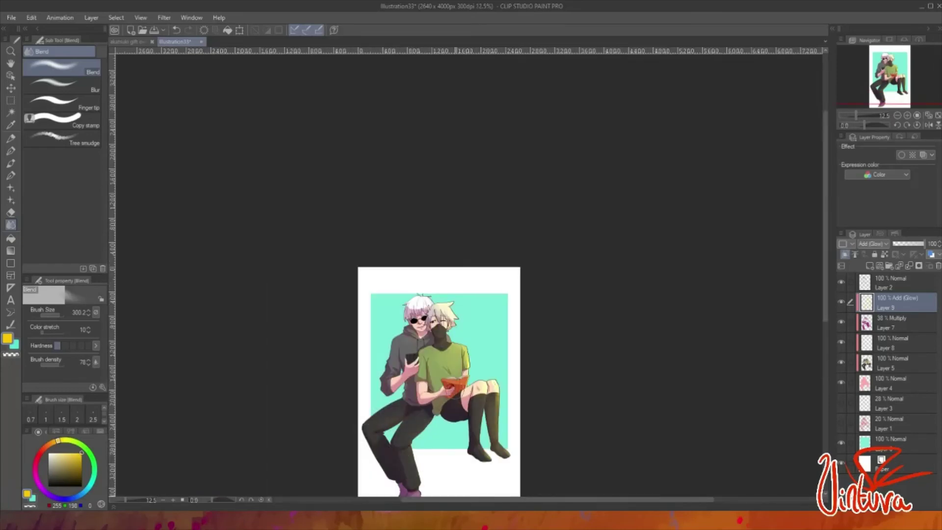
pyautogui.scroll(2, 474, 427)
pyautogui.scroll(-2, 523, 373)
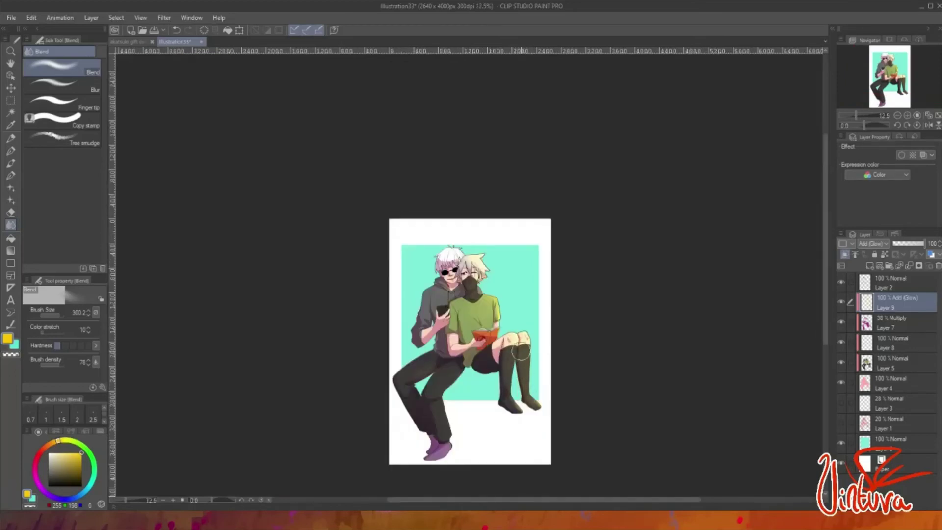
pyautogui.scroll(2, 513, 353)
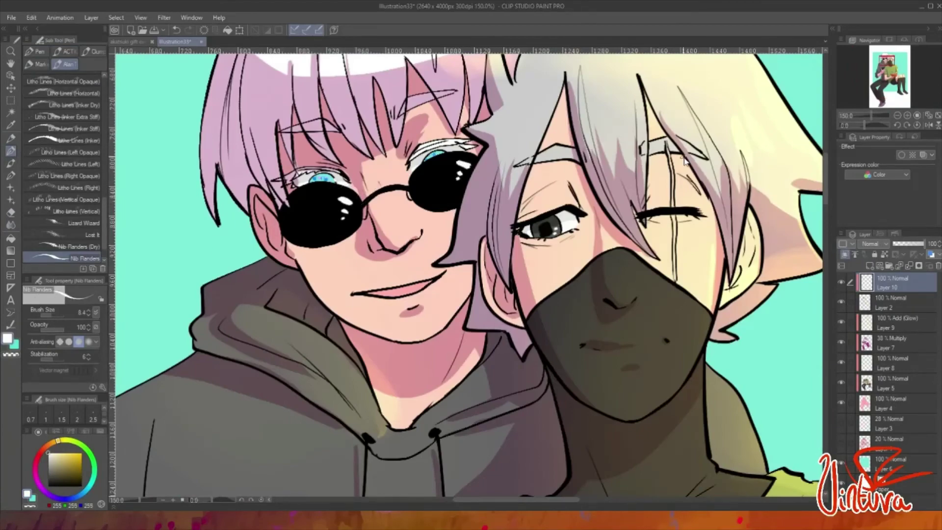
# - Paint a dark green leaf-swirl emblem on the green shirt's chest on the flat colour layer with brush size 55.6
pyautogui.scroll(-3, 787, 203)
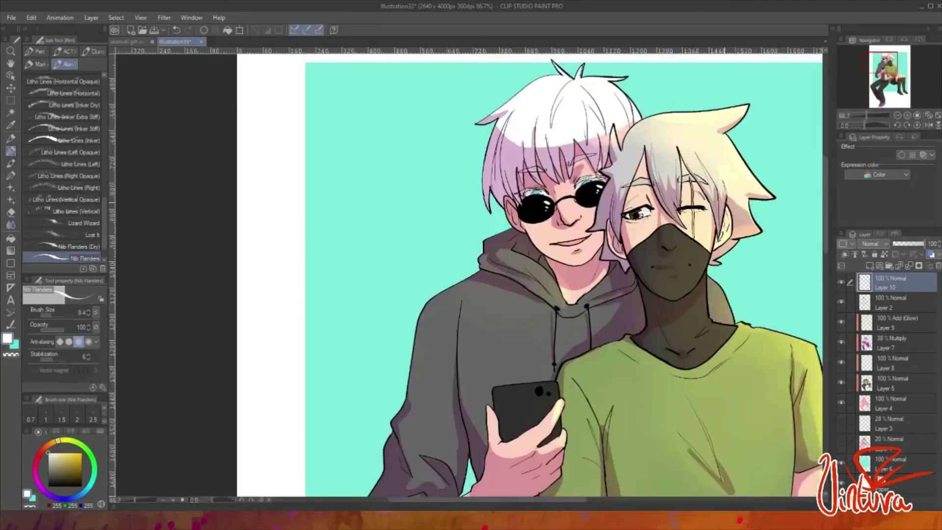
pyautogui.scroll(-3, 642, 183)
pyautogui.scroll(5, 613, 295)
pyautogui.click(891, 378)
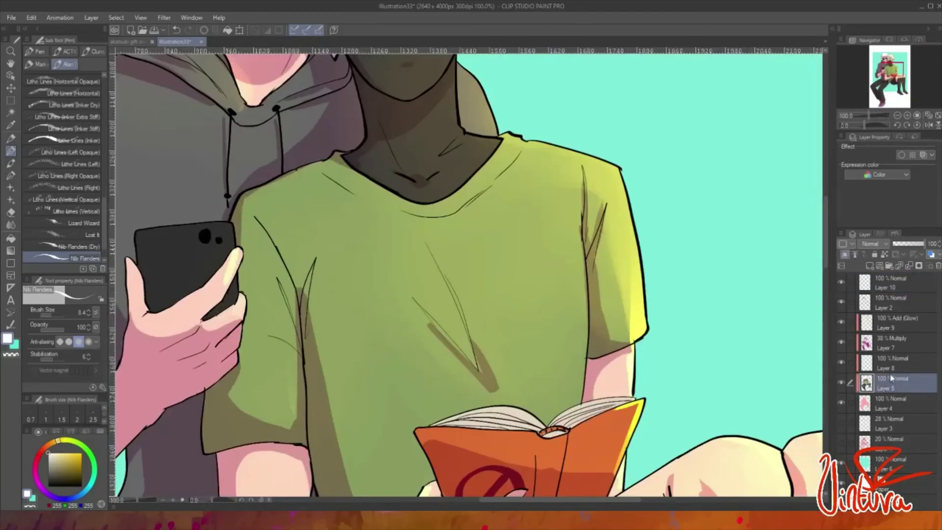
pyautogui.moveTo(430, 273); pyautogui.dragTo(515, 248)
pyautogui.moveTo(399, 357); pyautogui.dragTo(490, 235)
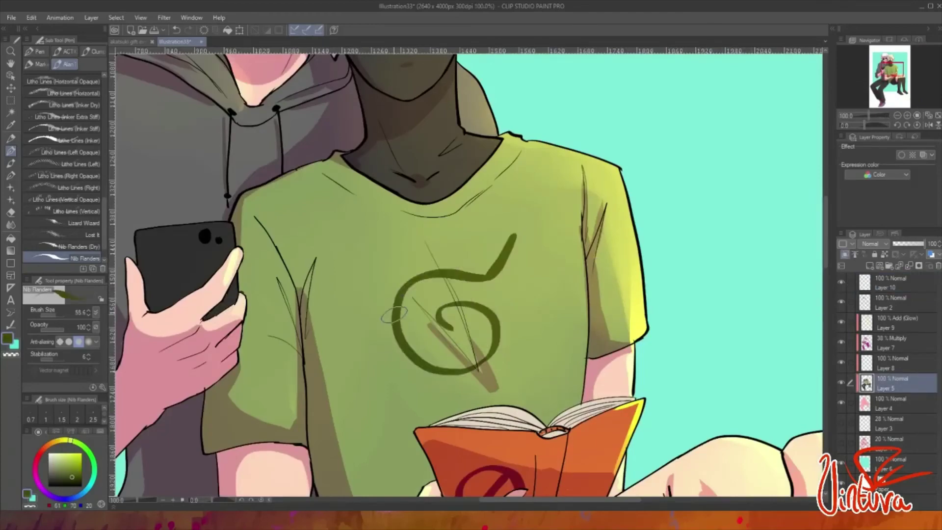
pyautogui.scroll(-4, 625, 278)
# - Fill the sunglasses-wearing figure's mouth dark red and paint a brighter pink-red tongue area inside it
pyautogui.scroll(7, 468, 210)
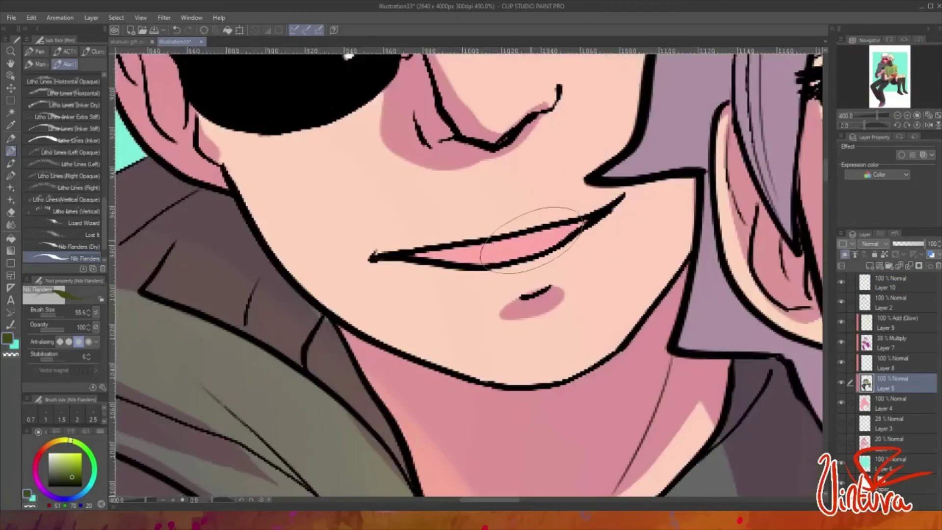
pyautogui.click(10, 238)
pyautogui.scroll(-5, 343, 275)
pyautogui.scroll(5, 343, 304)
pyautogui.click(343, 307)
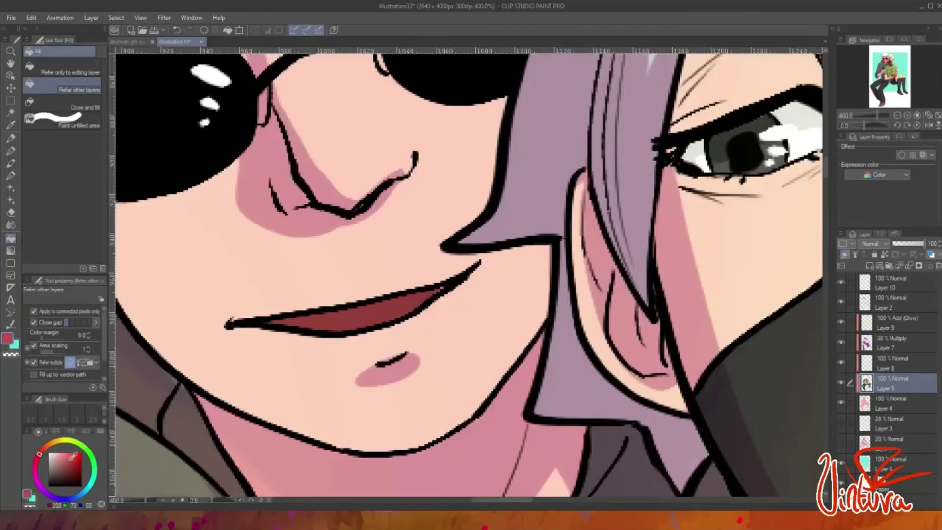
pyautogui.press('p')
pyautogui.moveTo(348, 314)
pyautogui.mouseDown()
pyautogui.moveTo(441, 297)
pyautogui.moveTo(372, 311)
pyautogui.mouseUp()
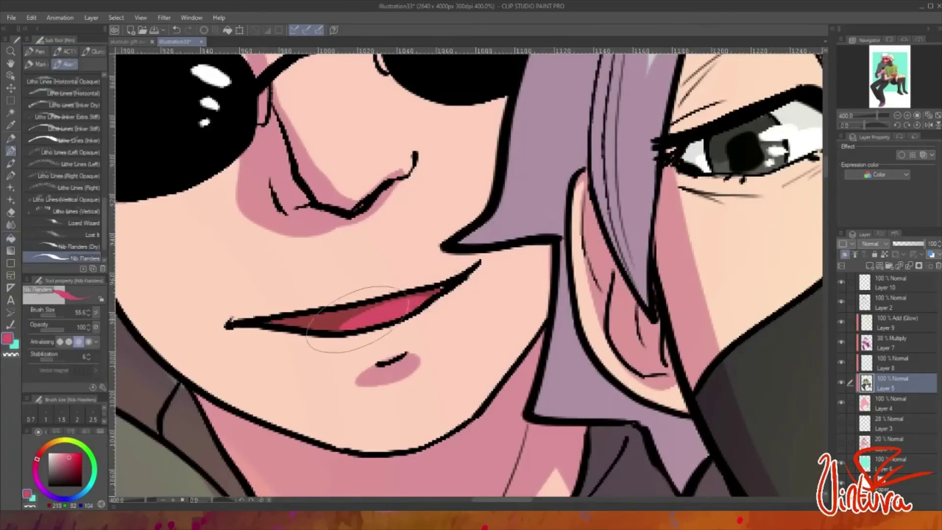
# - Rework the same mouth with deeper red tones and refine it with the brush size reduced to 10.3
pyautogui.scroll(-5, 393, 304)
pyautogui.scroll(5, 452, 295)
pyautogui.keyDown('alt'); pyautogui.click(422, 294); pyautogui.keyUp('alt')
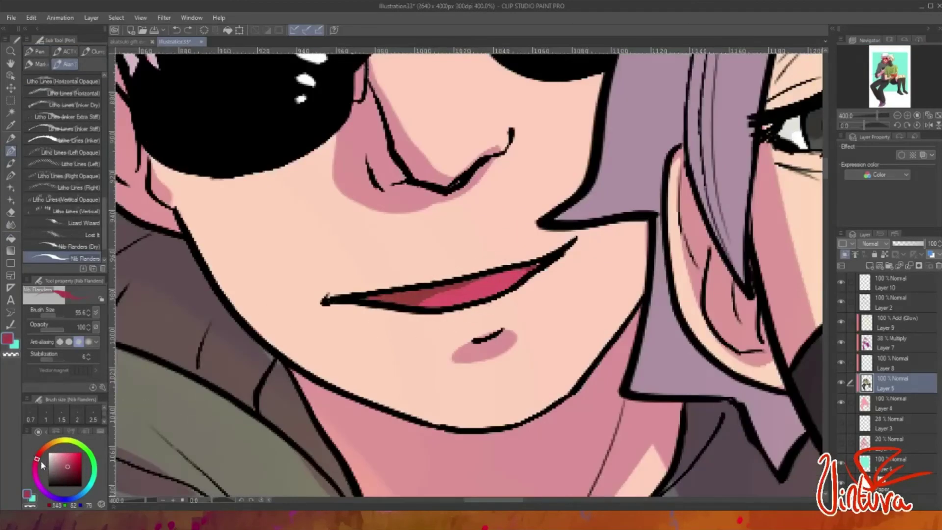
pyautogui.moveTo(428, 303)
pyautogui.mouseDown()
pyautogui.moveTo(452, 284)
pyautogui.moveTo(513, 273)
pyautogui.mouseUp()
pyautogui.scroll(-5, 513, 273)
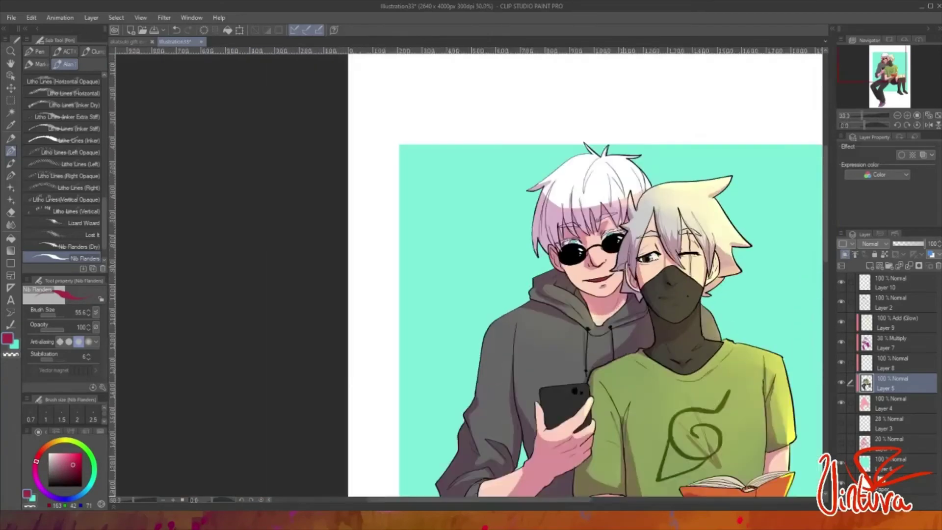
pyautogui.scroll(6, 441, 304)
pyautogui.moveTo(250, 351)
pyautogui.mouseDown()
pyautogui.moveTo(537, 289)
pyautogui.moveTo(310, 345)
pyautogui.moveTo(314, 363)
pyautogui.moveTo(388, 357)
pyautogui.moveTo(540, 301)
pyautogui.mouseUp()
pyautogui.keyDown('alt'); pyautogui.click(310, 353); pyautogui.keyUp('alt')
pyautogui.scroll(-10, 539, 304)
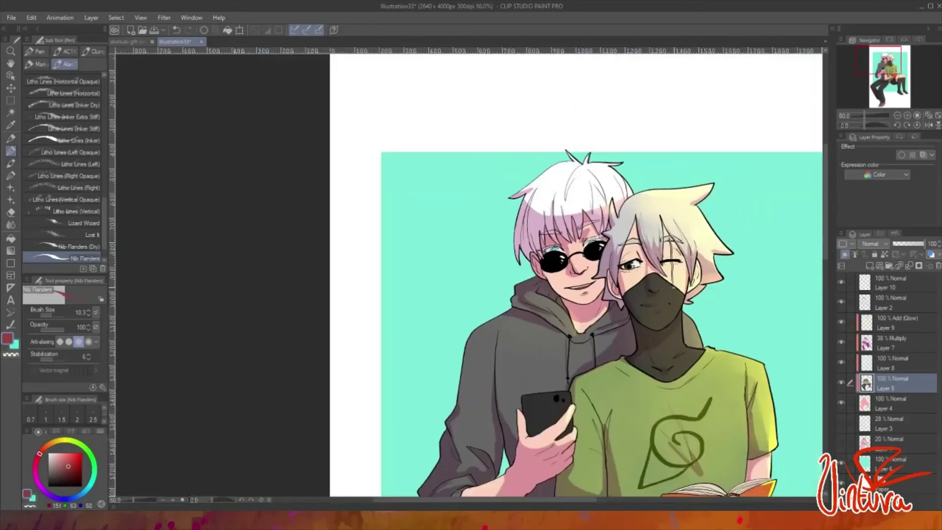
# - Add a clipped layer above the yellow glow and paint light cyan phone glow on the hoodie and green sleeve using Transparent watercolor
pyautogui.scroll(5, 786, 352)
pyautogui.keyDown('alt'); pyautogui.click(760, 196); pyautogui.keyUp('alt')
pyautogui.click(844, 254)
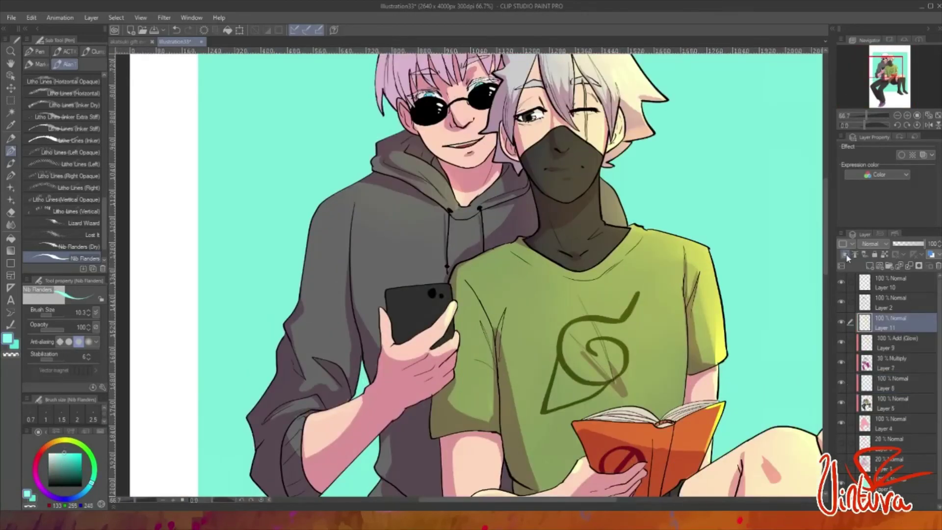
pyautogui.click(10, 164)
pyautogui.moveTo(407, 265)
pyautogui.mouseDown()
pyautogui.moveTo(454, 265)
pyautogui.moveTo(411, 266)
pyautogui.moveTo(392, 282)
pyautogui.moveTo(400, 301)
pyautogui.mouseUp()
# - Blend the cyan glow softly into the hoodie and green shirt, and clear it from the phone's back
pyautogui.click(10, 224)
pyautogui.moveTo(343, 319)
pyautogui.mouseDown()
pyautogui.moveTo(422, 275)
pyautogui.moveTo(401, 304)
pyautogui.mouseUp()
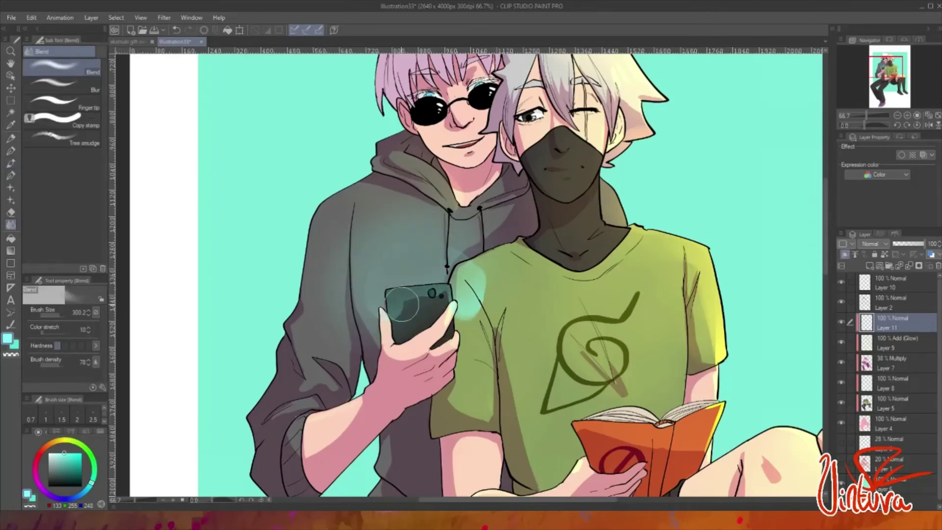
pyautogui.moveTo(498, 285)
pyautogui.mouseDown()
pyautogui.moveTo(473, 292)
pyautogui.moveTo(485, 294)
pyautogui.mouseUp()
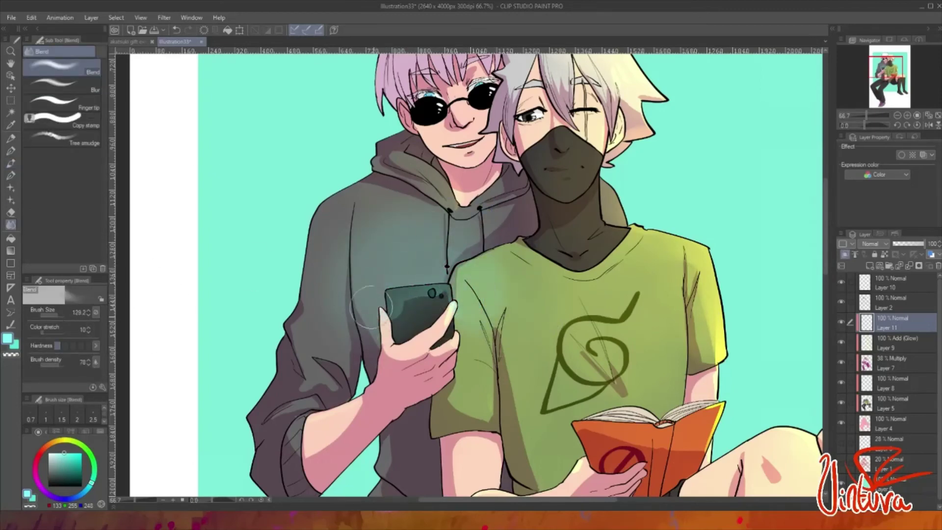
pyautogui.press('[')
pyautogui.moveTo(402, 314); pyautogui.dragTo(408, 355)
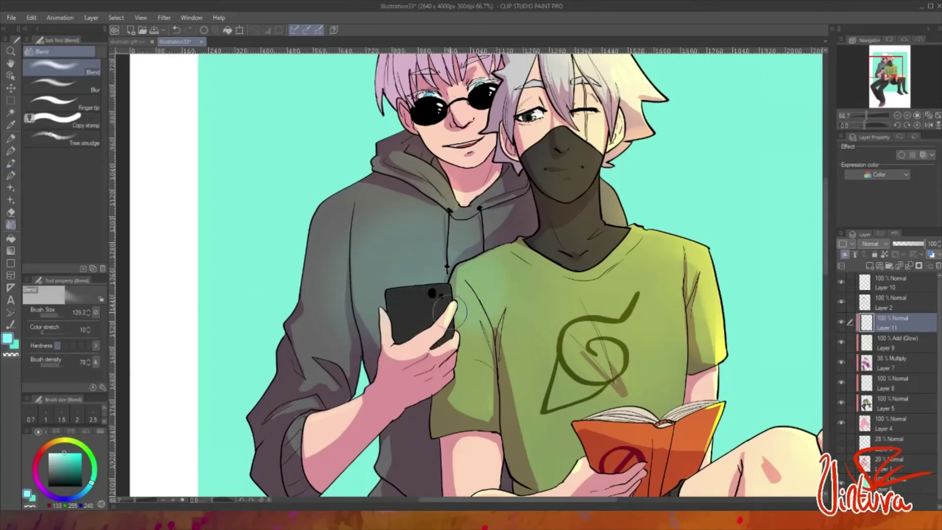
# - Set the cyan glow layer to Add (Glow) at 50% opacity and group the artwork layers into a folder
pyautogui.hotkey('ctrl', '0')
pyautogui.click(873, 244)
pyautogui.click(883, 314)
pyautogui.moveTo(917, 244); pyautogui.dragTo(908, 244)
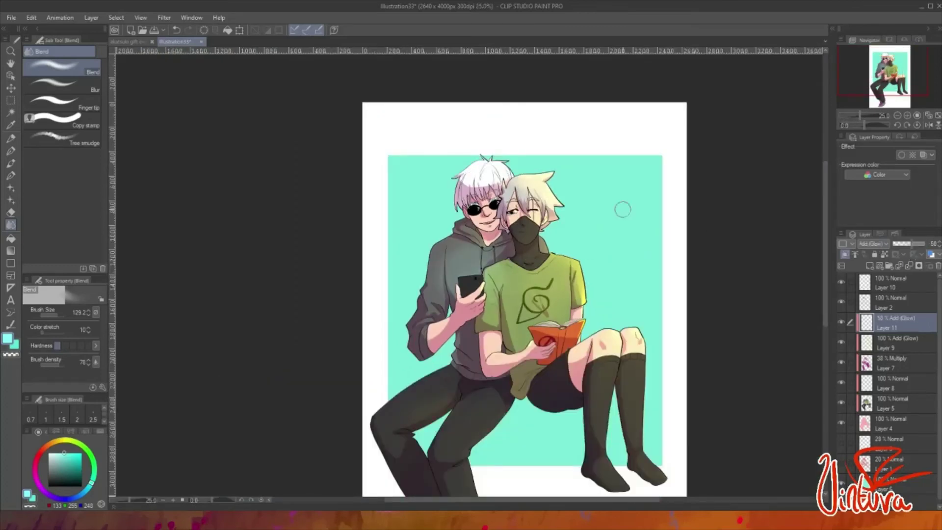
pyautogui.keyDown('shift'); pyautogui.click(898, 286); pyautogui.keyUp('shift')
pyautogui.hotkey('ctrl', 'g')
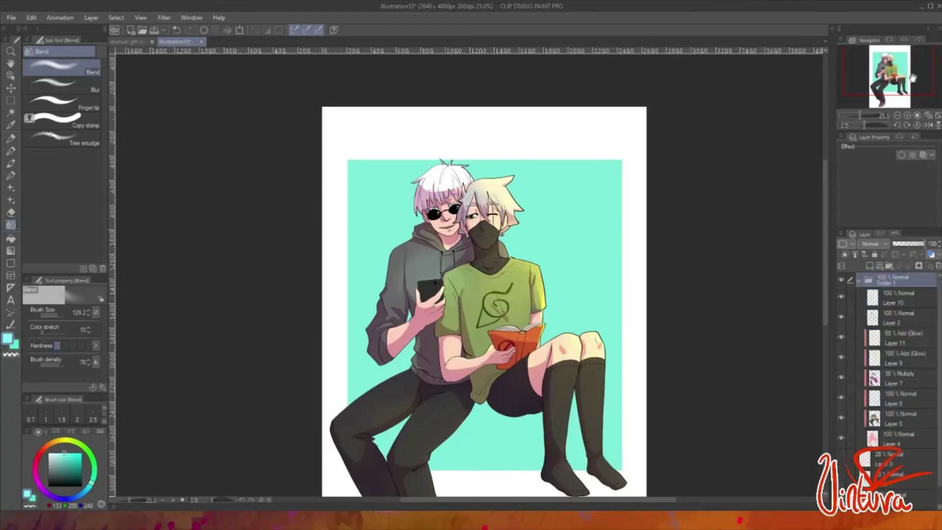
# - Add a clipped layer above the folder and lay an orange gradient over the figures with purple rising from the lower left
pyautogui.hotkey('ctrl', 'shift', 'n')
pyautogui.press('g')
pyautogui.moveTo(373, 424); pyautogui.dragTo(669, 117)
pyautogui.scroll(-3, 646, 254)
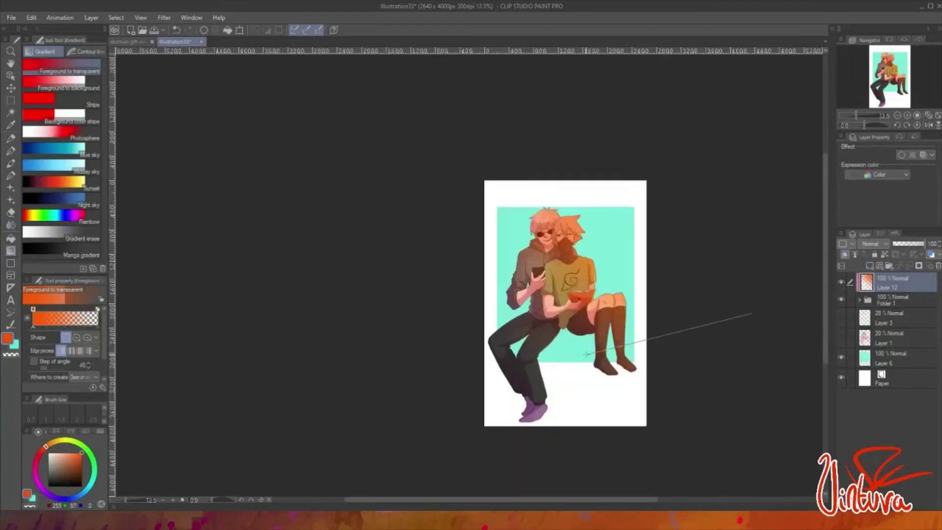
pyautogui.click(68, 472)
pyautogui.moveTo(485, 448)
pyautogui.mouseDown()
pyautogui.moveTo(682, 158)
pyautogui.moveTo(637, 185)
pyautogui.mouseUp()
pyautogui.click(46, 446)
# - Try Overlay and Multiply on the orange-purple gradient layer at 40% opacity, and settle on Color blending at a lower opacity
pyautogui.click(873, 244)
pyautogui.click(880, 384)
pyautogui.click(905, 243)
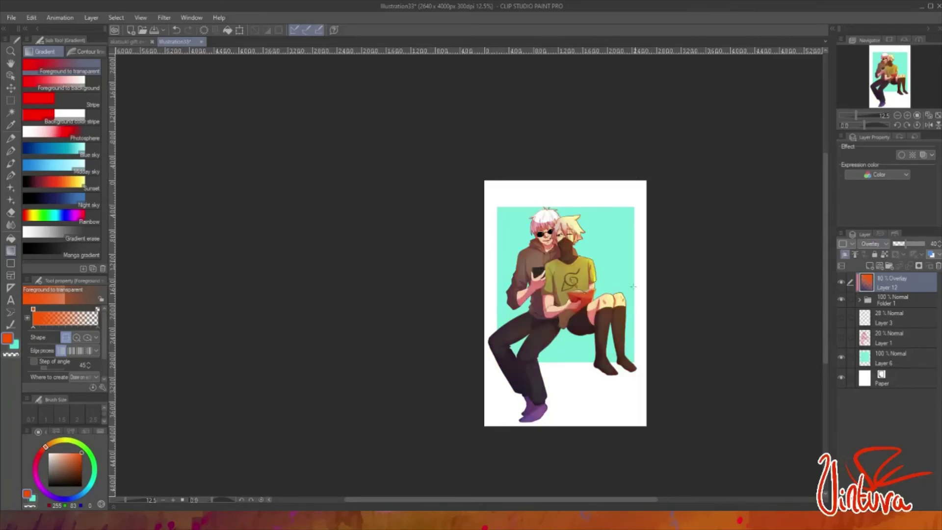
pyautogui.scroll(2, 623, 287)
pyautogui.click(873, 243)
pyautogui.click(874, 270)
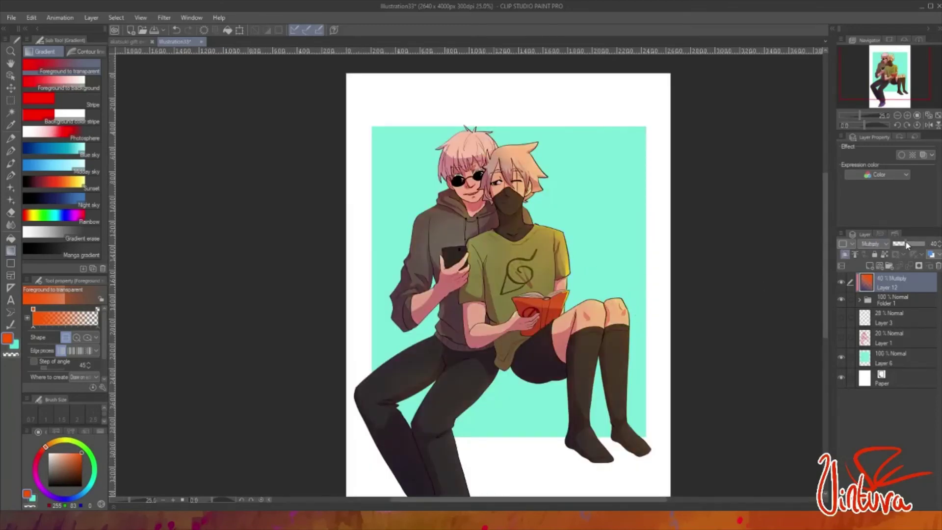
pyautogui.click(873, 243)
pyautogui.click(887, 243)
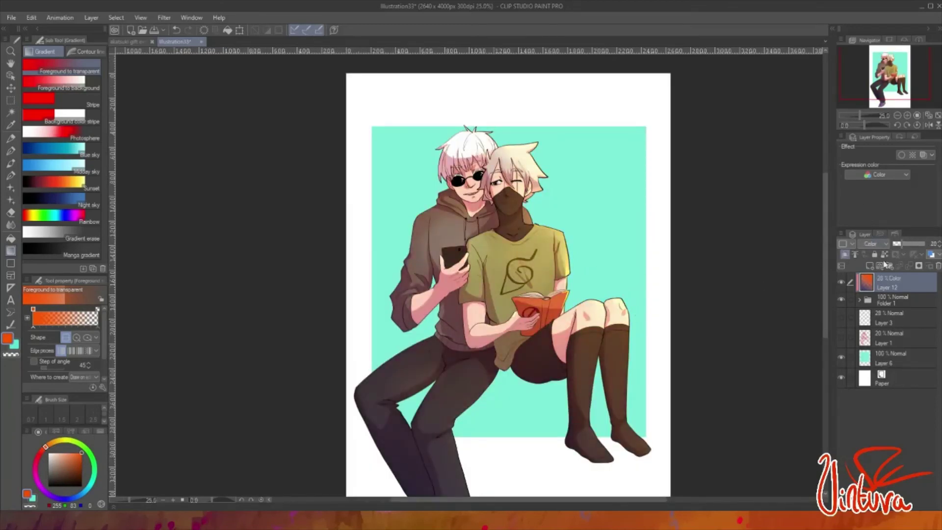
# - Lay a magenta-to-cyan gradient over the figures on a new clipped layer, set to Color burn at 22% opacity
pyautogui.click(886, 265)
pyautogui.moveTo(282, 446); pyautogui.dragTo(598, 296)
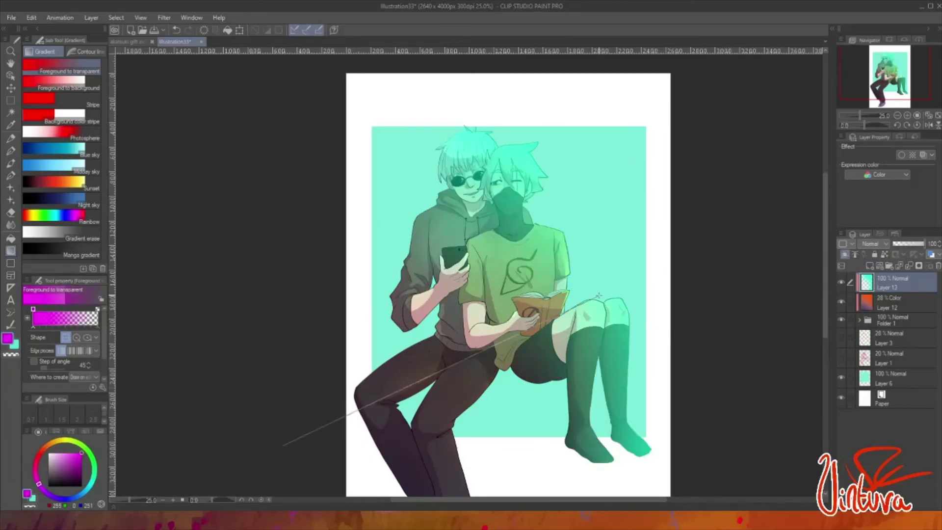
pyautogui.click(882, 245)
pyautogui.click(878, 375)
pyautogui.hotkey('ctrl', '-')
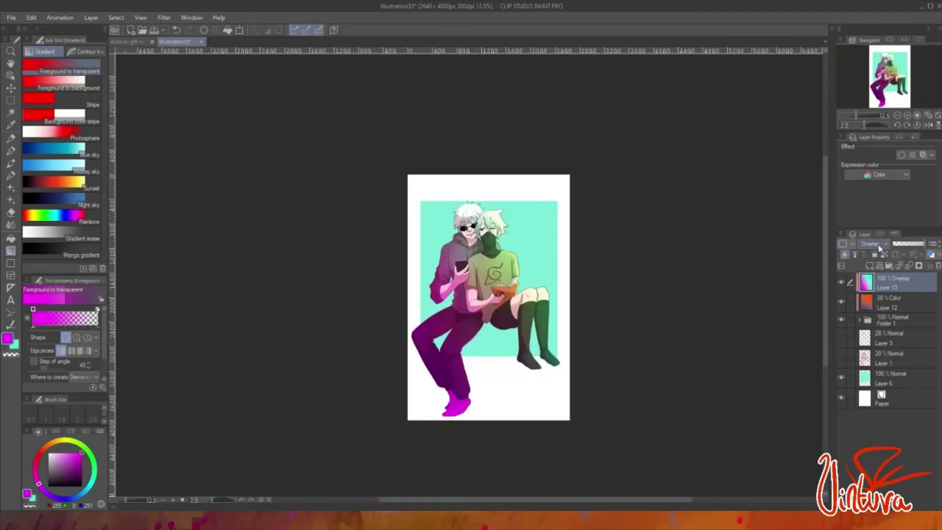
pyautogui.scroll(-1, 878, 245)
pyautogui.scroll(10, 875, 244)
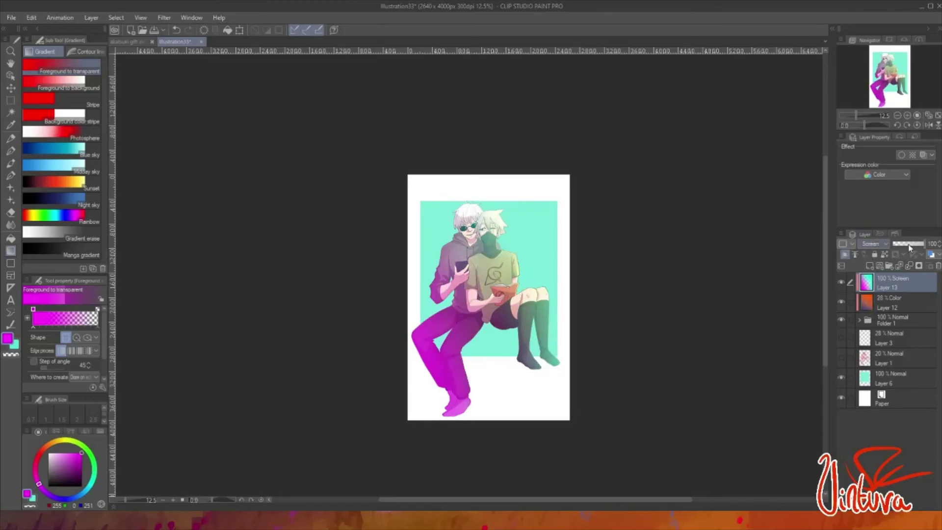
pyautogui.scroll(2, 882, 244)
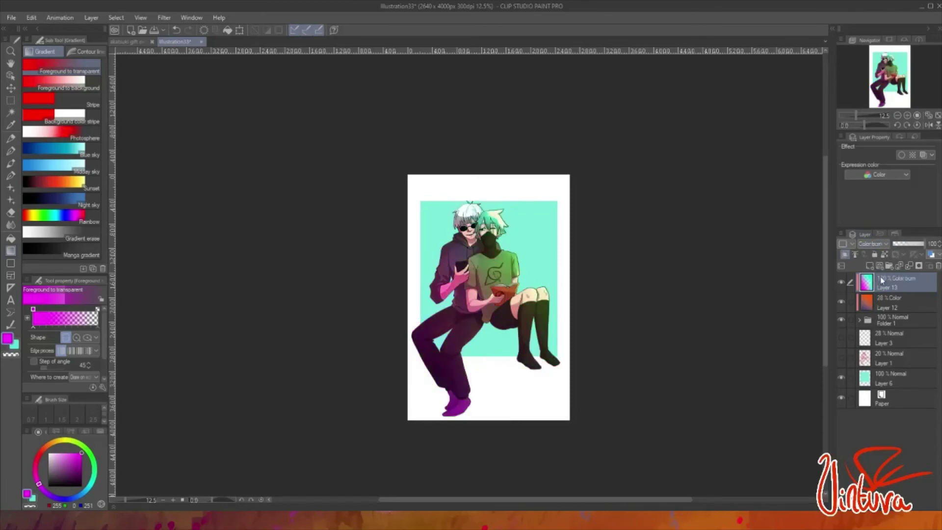
pyautogui.click(905, 243)
pyautogui.hotkey('ctrl', '+')
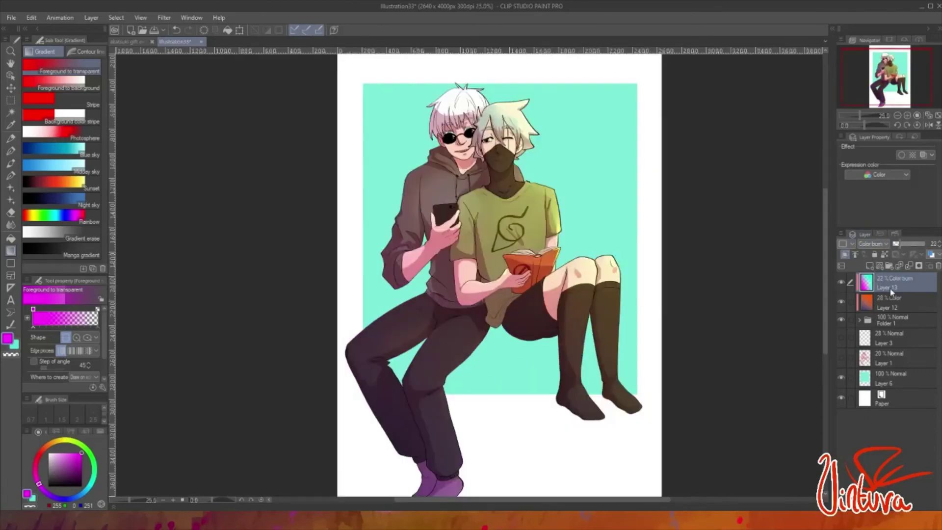
# - Paint blue Plum flower patterns on the masked figure's socks, on a new clipped layer just below the Multiply shading layer in the folder
pyautogui.click(859, 320)
pyautogui.click(897, 439)
pyautogui.click(10, 201)
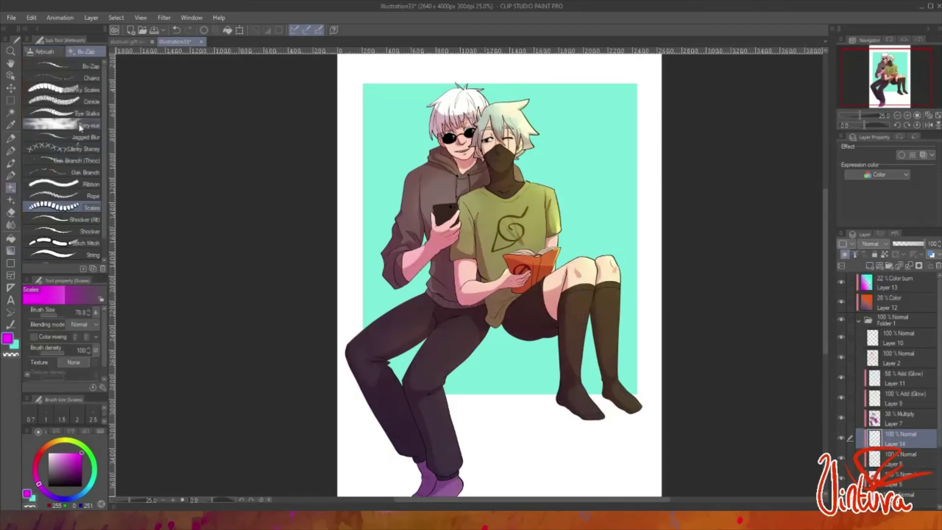
pyautogui.click(36, 51)
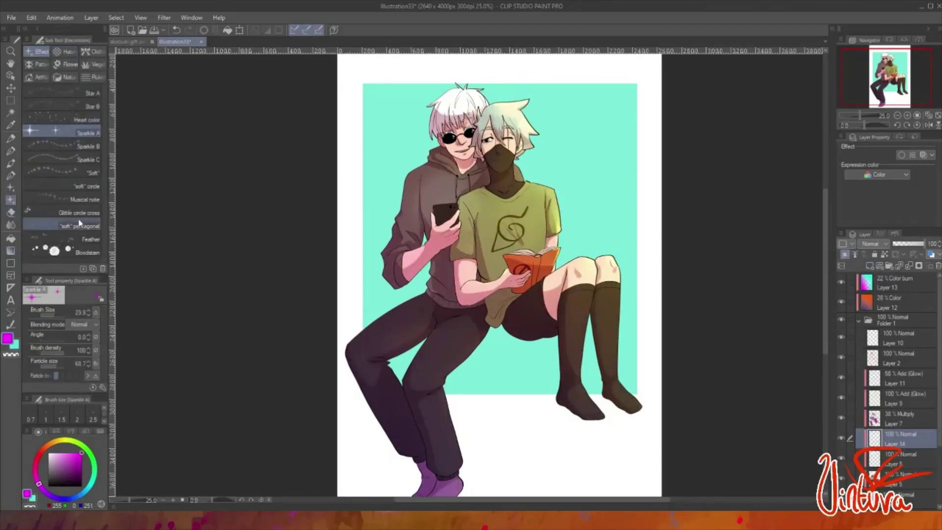
pyautogui.click(65, 64)
pyautogui.click(62, 195)
pyautogui.moveTo(580, 409)
pyautogui.mouseDown()
pyautogui.moveTo(572, 300)
pyautogui.moveTo(582, 394)
pyautogui.mouseUp()
pyautogui.hotkey('ctrl', 'z')
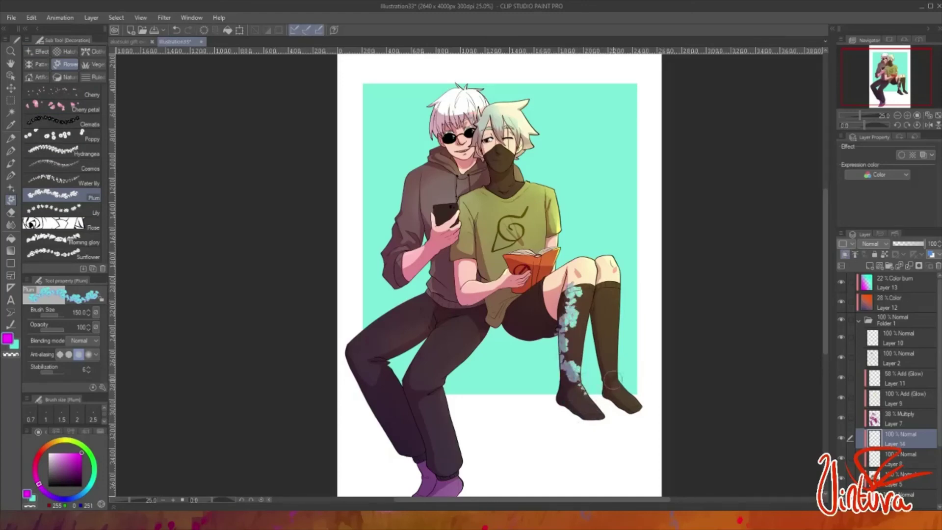
pyautogui.scroll(3, 574, 274)
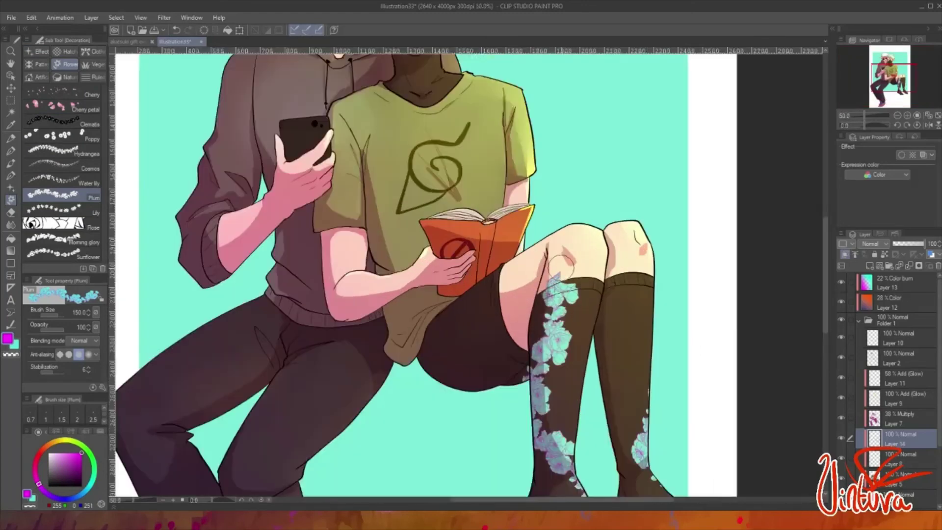
# - Try Add (Glow), Hue and Overlay blending on the sock flower layer and check the effect on the whole illustration
pyautogui.scroll(-1, 599, 291)
pyautogui.scroll(-14, 872, 243)
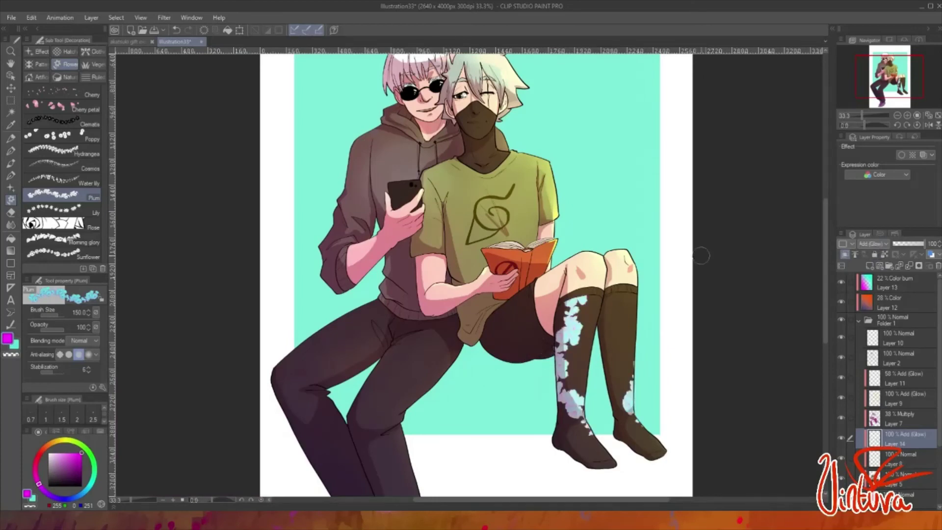
pyautogui.scroll(10, 872, 243)
pyautogui.scroll(-20, 876, 243)
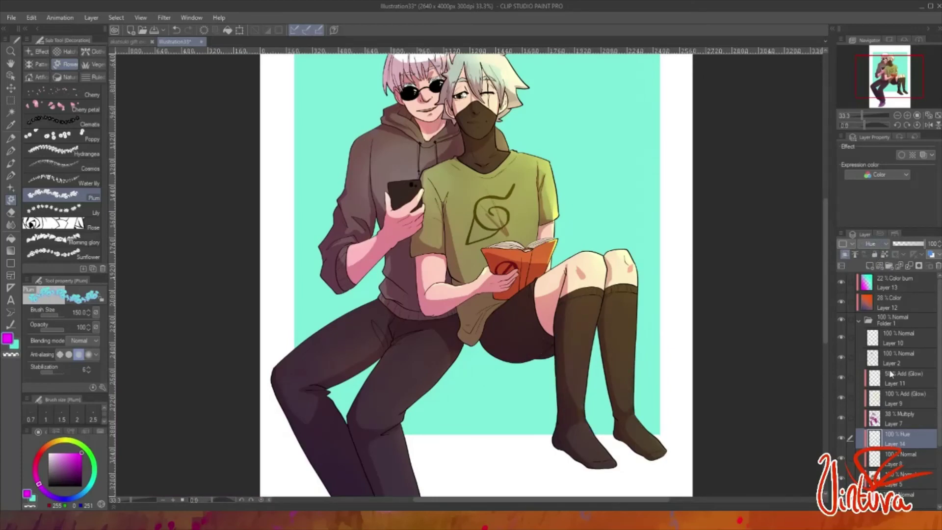
pyautogui.press('Up')
pyautogui.press('Up')
pyautogui.press('Up')
pyautogui.press('Up')
pyautogui.press('Up')
pyautogui.press('Up')
pyautogui.press('Up')
pyautogui.press('Up')
pyautogui.press('Up')
pyautogui.press('Up')
pyautogui.press('Up')
pyautogui.press('Up')
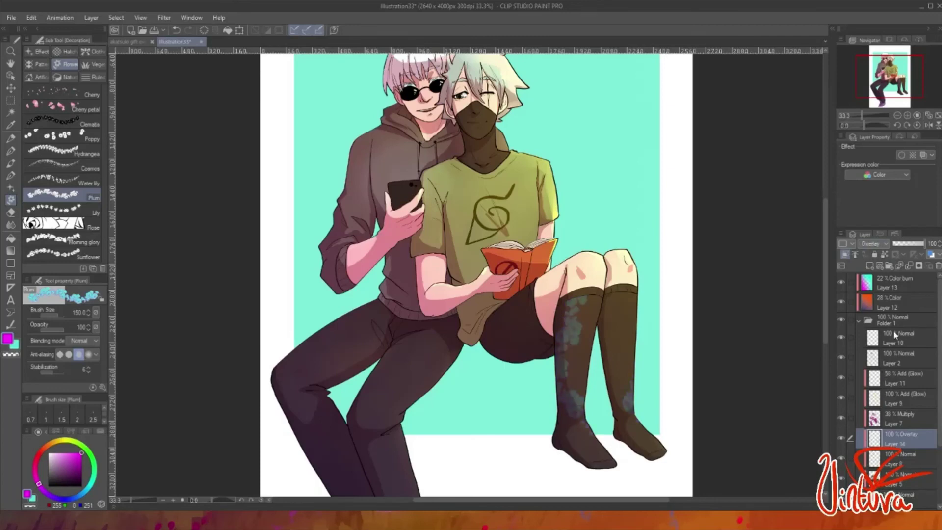
pyautogui.hotkey('ctrl', '-')
pyautogui.click(859, 320)
pyautogui.scroll(-2, 542, 305)
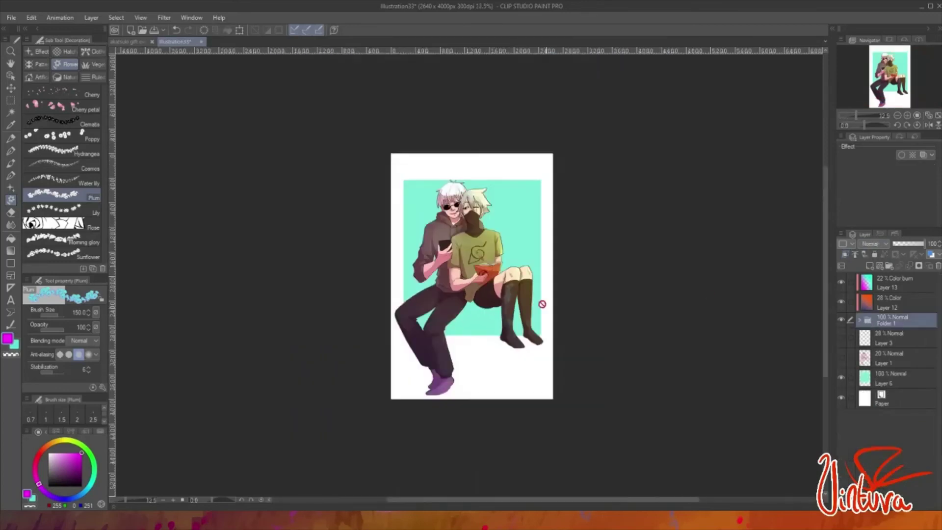
pyautogui.scroll(8, 456, 392)
pyautogui.scroll(-6, 456, 393)
# - Set the sock flower layer to Linear light blending at 23% opacity after trying Multiply
pyautogui.click(859, 319)
pyautogui.click(898, 437)
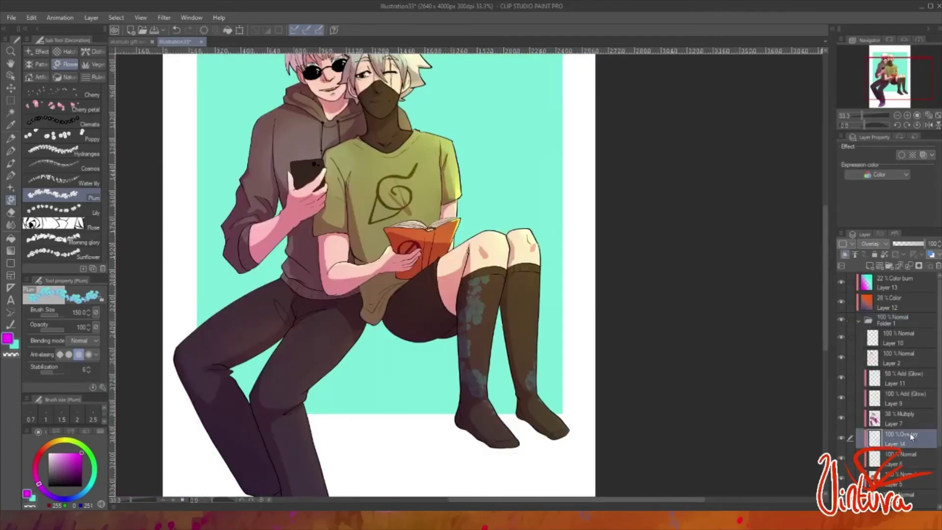
pyautogui.press('Up')
pyautogui.press('Up')
pyautogui.press('Up')
pyautogui.press('Up')
pyautogui.press('Up')
pyautogui.press('Up')
pyautogui.press('Up')
pyautogui.press('Up')
pyautogui.press('Up')
pyautogui.press('Up')
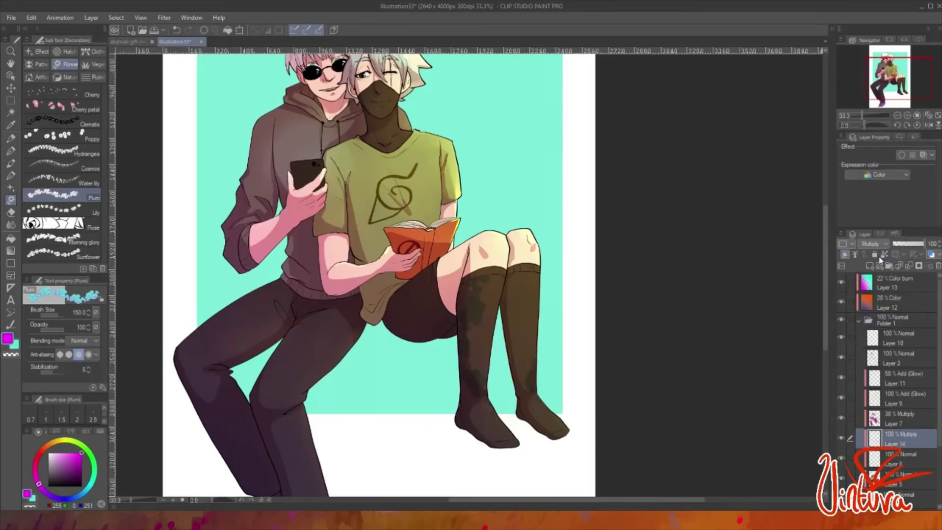
pyautogui.press('Up')
pyautogui.press('Up')
pyautogui.click(908, 243)
pyautogui.press('Down')
pyautogui.press('Down')
pyautogui.press('Down')
pyautogui.press('Down')
pyautogui.press('Down')
pyautogui.press('Down')
pyautogui.press('Down')
pyautogui.press('Down')
pyautogui.press('Down')
pyautogui.press('Down')
pyautogui.press('Down')
pyautogui.press('Down')
pyautogui.press('Down')
pyautogui.press('Down')
pyautogui.press('Down')
pyautogui.press('Down')
pyautogui.press('Down')
pyautogui.press('Down')
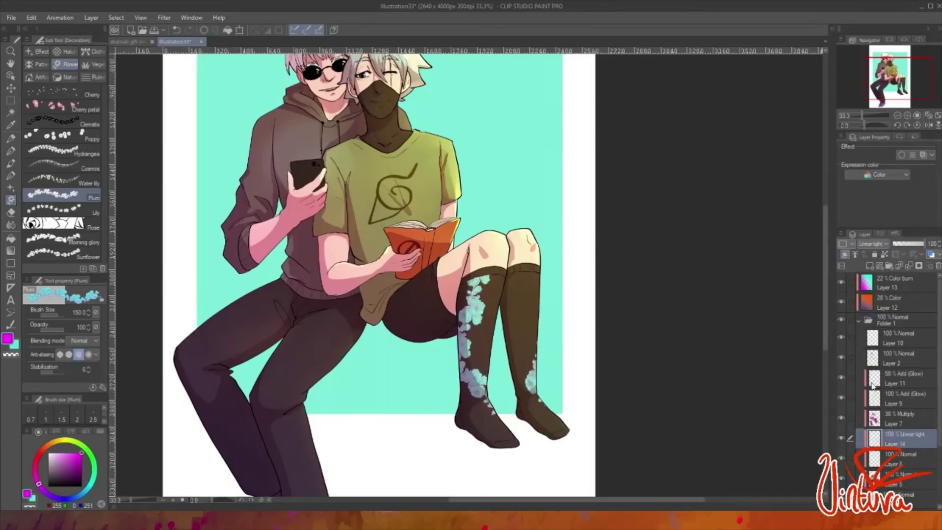
pyautogui.click(881, 317)
pyautogui.hotkey('ctrl', '-')
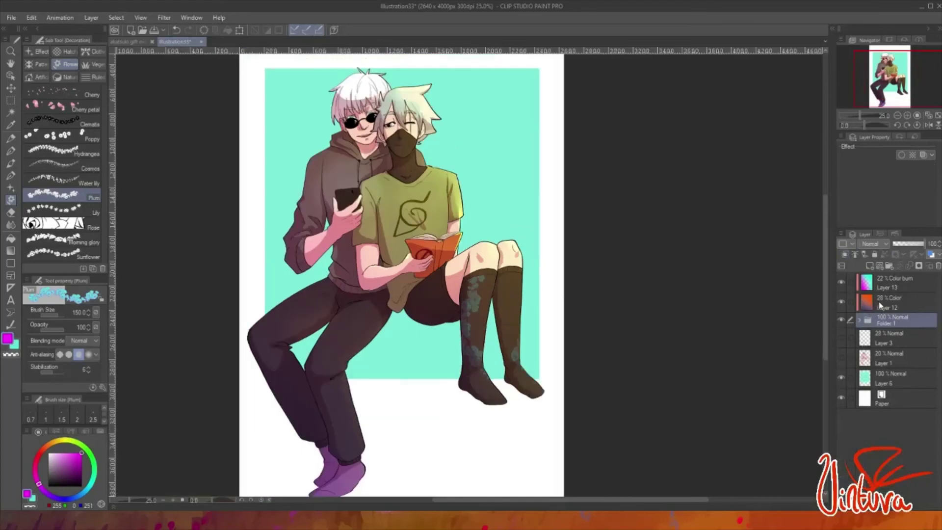
pyautogui.click(881, 304)
pyautogui.hotkey('ctrl', '-')
# - Sign the artwork in black with the Nib Flanders pen beside the masked figure's feet, on the top layer inside the folder
pyautogui.click(859, 320)
pyautogui.click(889, 338)
pyautogui.scroll(5, 466, 319)
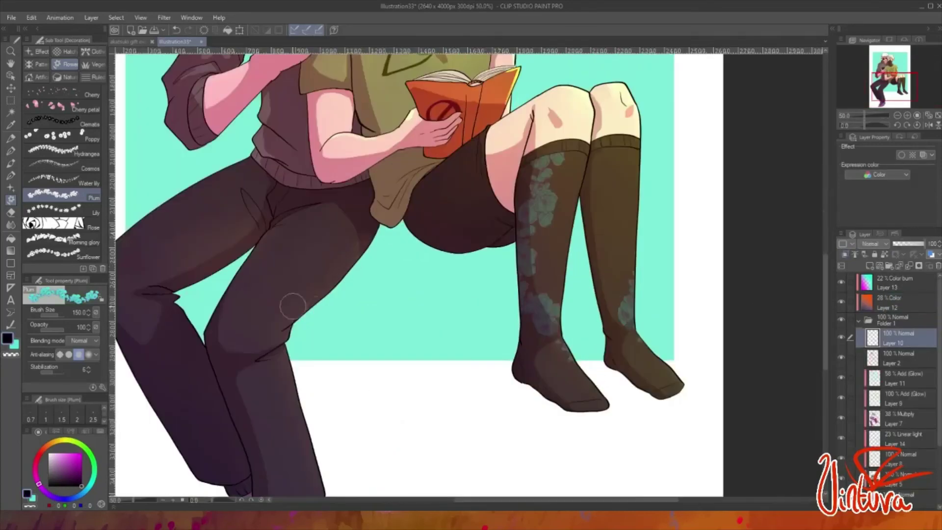
pyautogui.press('p')
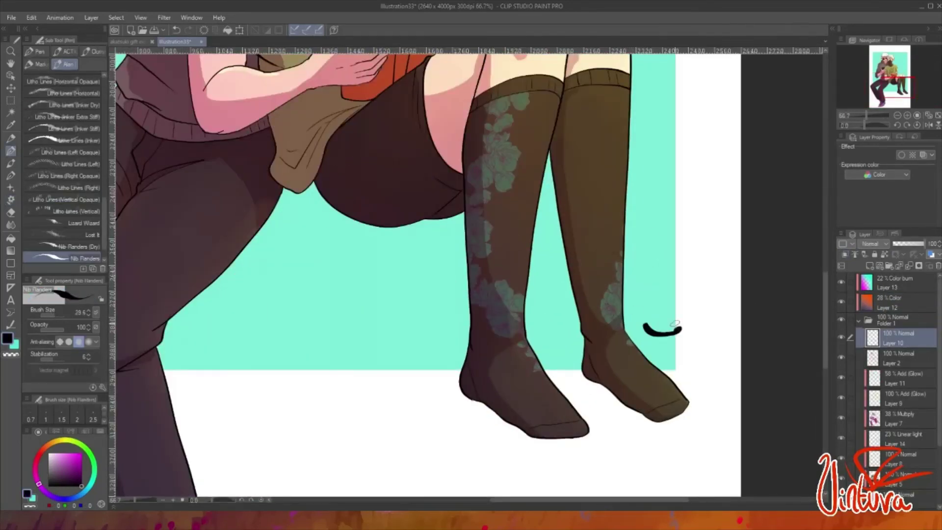
pyautogui.moveTo(676, 323); pyautogui.dragTo(687, 304)
pyautogui.hotkey('ctrl', '-')
# - Add a new layer clipped to the teal background rectangle and paint pale jungle silhouettes behind the figures with the Jungle 1 brush in light pink
pyautogui.hotkey('ctrl', '-')
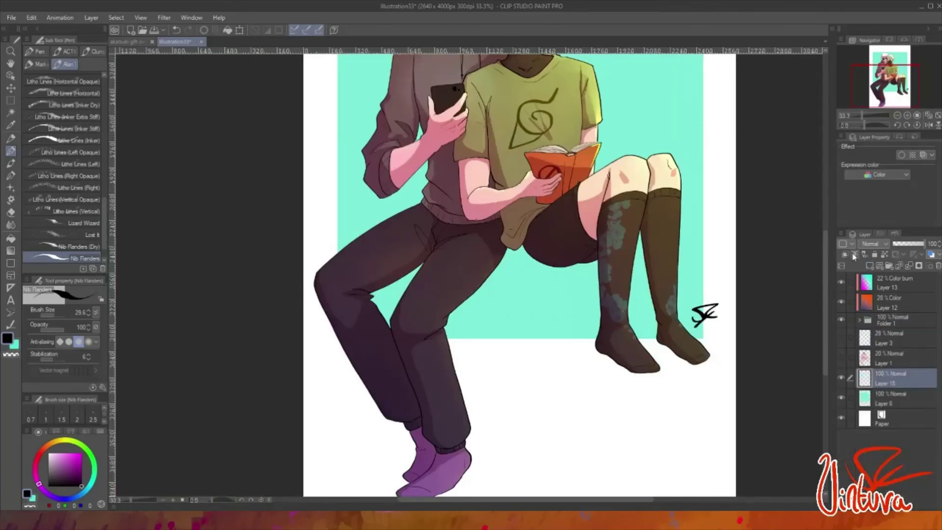
pyautogui.hotkey('ctrl', '-')
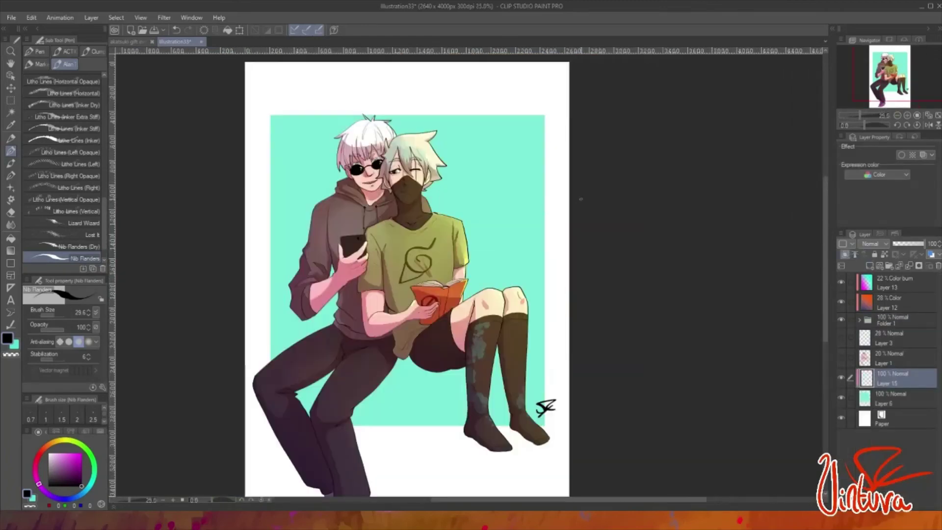
pyautogui.click(11, 175)
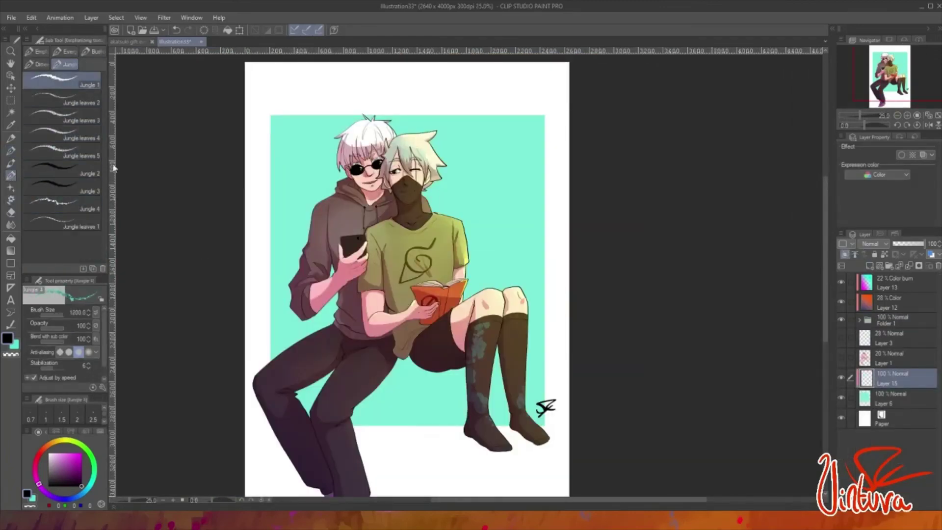
pyautogui.click(61, 452)
pyautogui.moveTo(430, 420)
pyautogui.mouseDown()
pyautogui.moveTo(503, 388)
pyautogui.moveTo(461, 420)
pyautogui.moveTo(399, 437)
pyautogui.mouseUp()
pyautogui.moveTo(432, 206)
pyautogui.mouseDown()
pyautogui.moveTo(630, 242)
pyautogui.moveTo(557, 273)
pyautogui.moveTo(355, 302)
pyautogui.mouseUp()
pyautogui.moveTo(471, 393); pyautogui.dragTo(373, 399)
# - Paint blue fronds along the background rectangle's left edge with the Jungle leaves 2 brush, using a darker purple as main colour
pyautogui.click(63, 116)
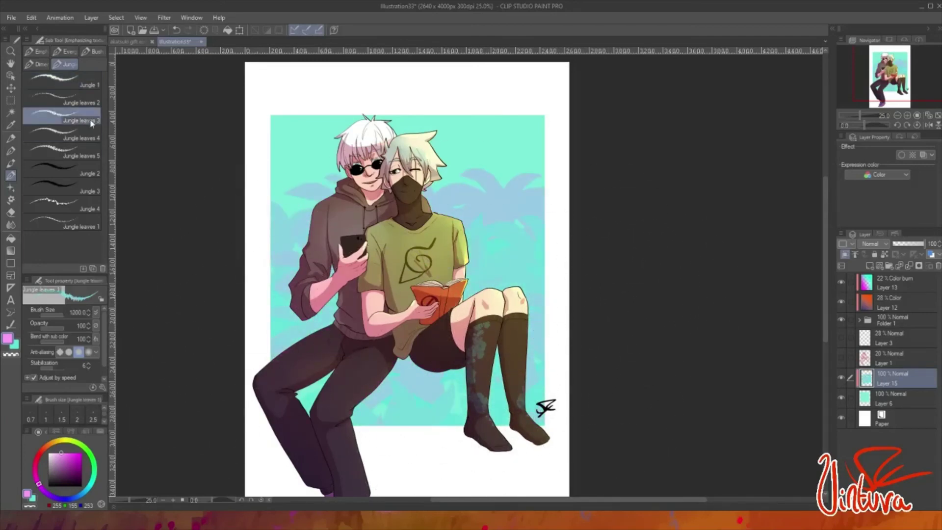
pyautogui.click(64, 99)
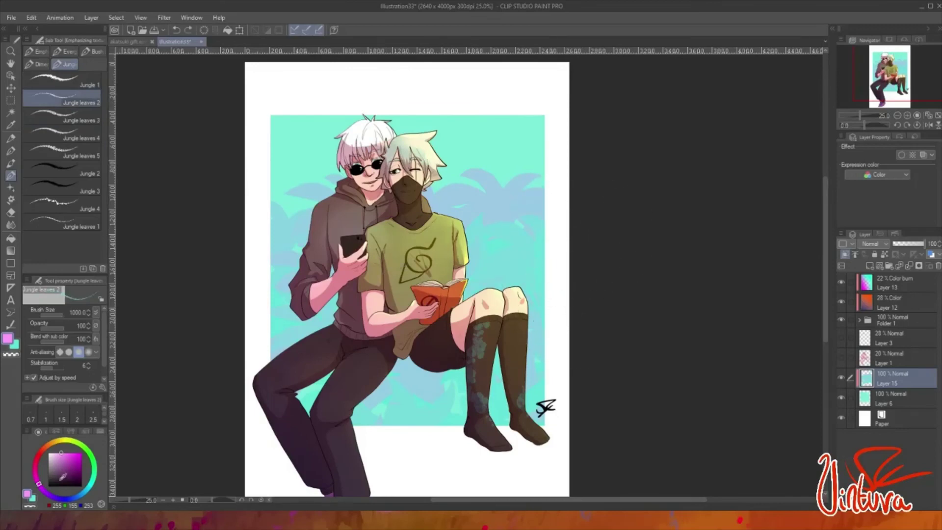
pyautogui.click(90, 491)
pyautogui.moveTo(89, 490); pyautogui.dragTo(39, 484)
pyautogui.moveTo(265, 343); pyautogui.dragTo(284, 147)
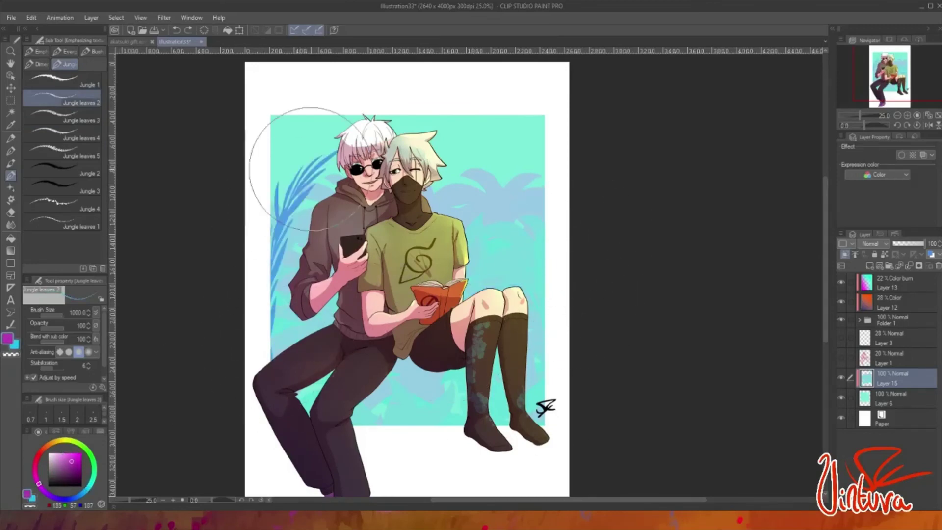
pyautogui.moveTo(573, 344); pyautogui.dragTo(560, 275)
pyautogui.hotkey('ctrl', 'z')
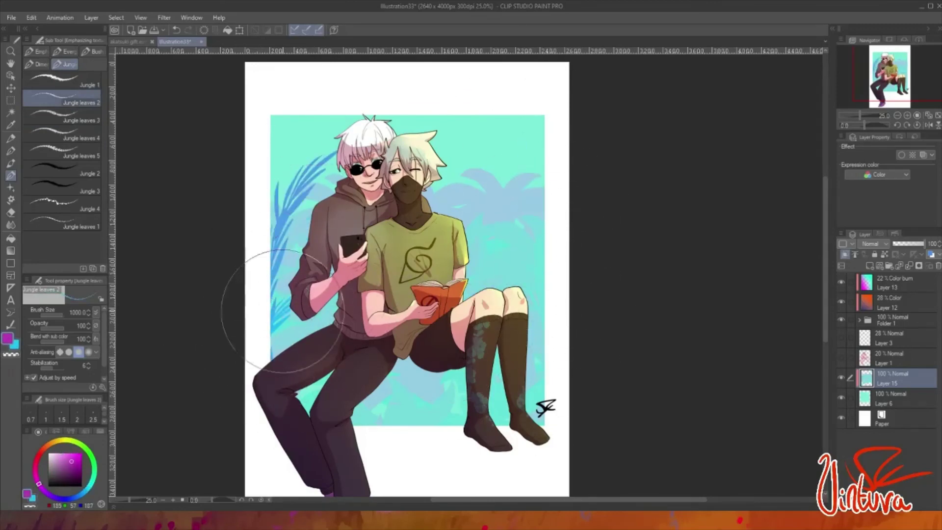
pyautogui.scroll(-3, 399, 227)
pyautogui.scroll(3, 357, 252)
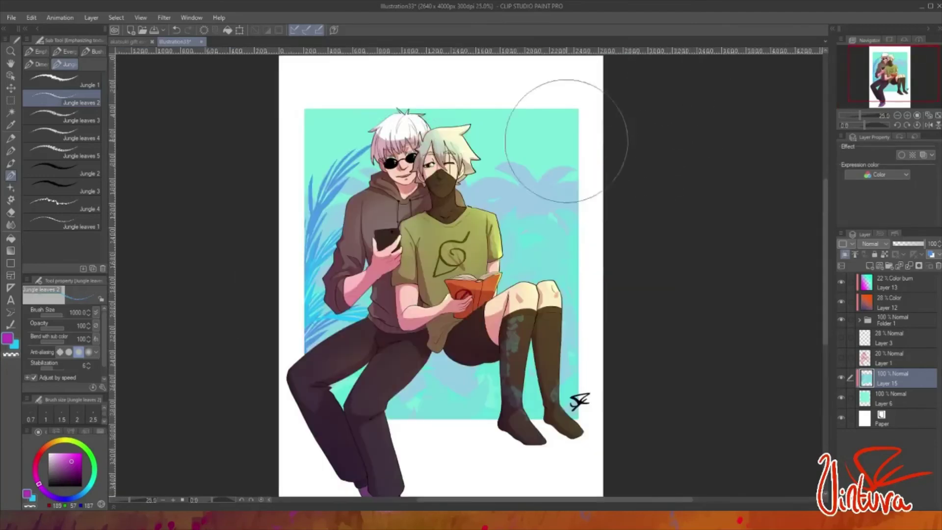
# - Paint large blue leaves down the background rectangle's right edge with the Jungle leaves 5 brush
pyautogui.click(63, 153)
pyautogui.moveTo(539, 245); pyautogui.dragTo(598, 207)
pyautogui.moveTo(630, 264); pyautogui.dragTo(538, 113)
# - Fill the lower background with blue Jungle 1 foliage and set the foliage layer to Multiply
pyautogui.click(63, 81)
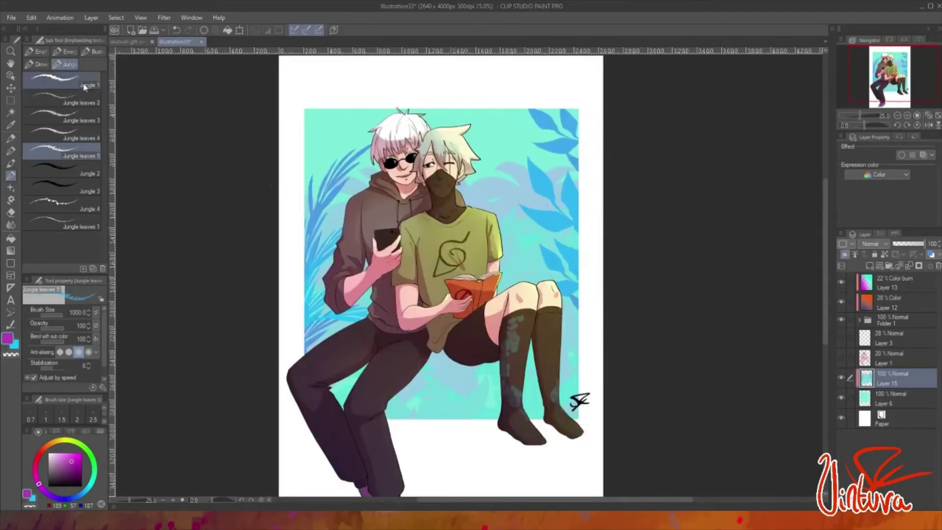
pyautogui.moveTo(373, 393)
pyautogui.mouseDown()
pyautogui.moveTo(588, 409)
pyautogui.moveTo(358, 410)
pyautogui.mouseUp()
pyautogui.hotkey('ctrl', 'z')
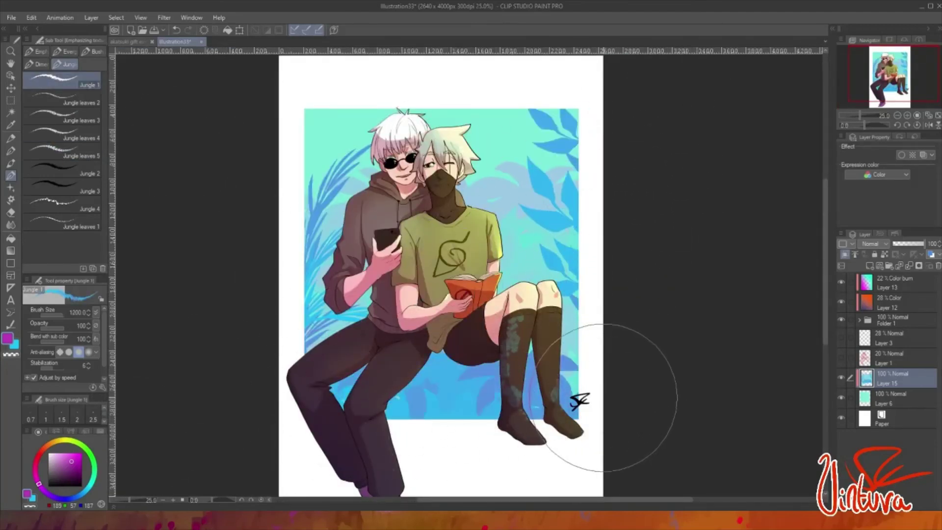
pyautogui.hotkey('ctrl', 'z')
pyautogui.scroll(1, 628, 410)
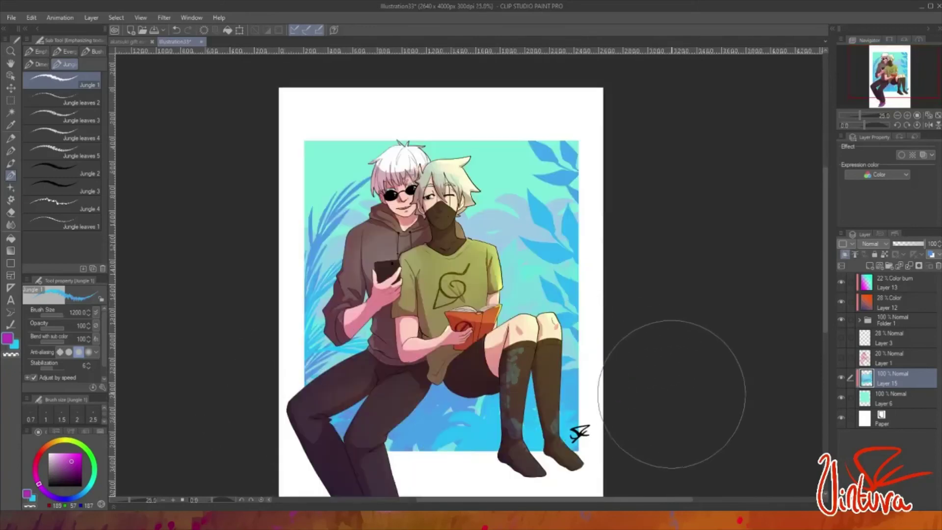
pyautogui.scroll(-2, 875, 244)
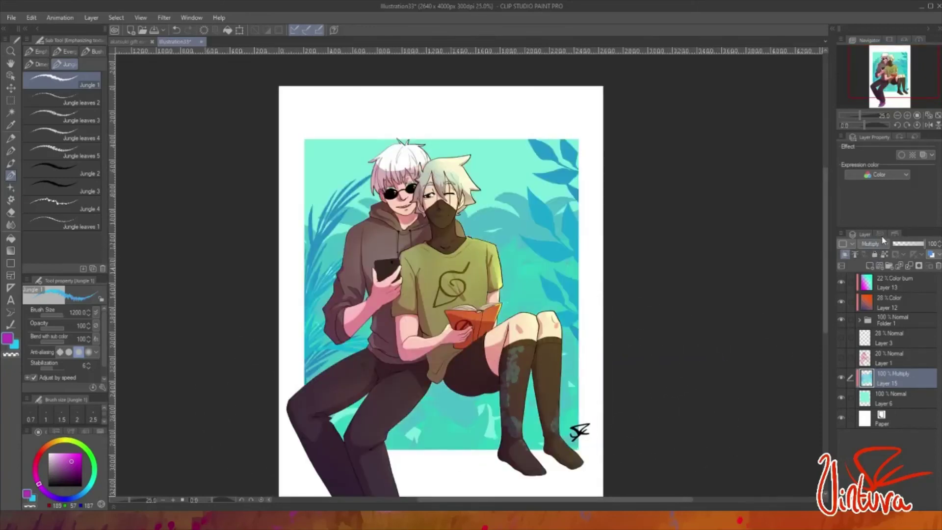
# - Add a new clipped layer above the foliage and cover the background rectangle with light pink using the Gradient tool
pyautogui.click(869, 265)
pyautogui.press('g')
pyautogui.moveTo(704, 175); pyautogui.dragTo(757, 172)
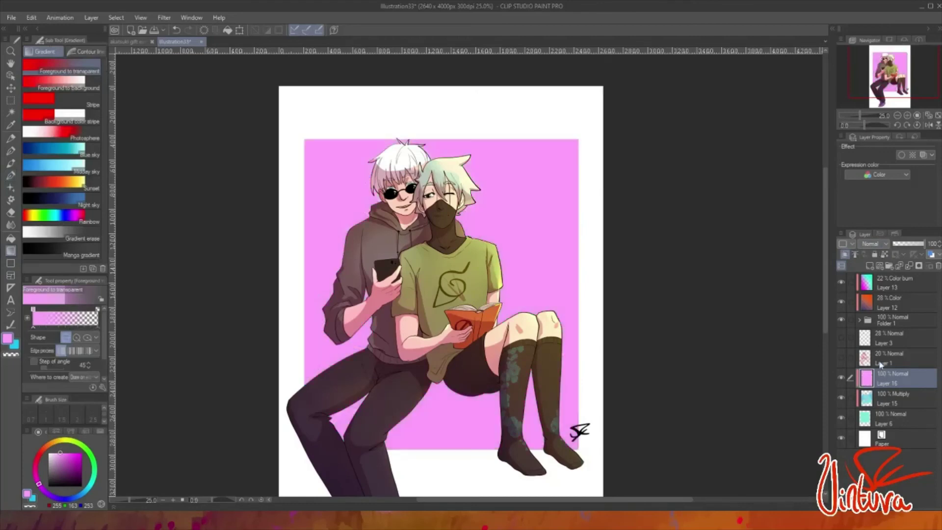
# - Try Overlay and Hue on the pink background layer, and settle on Color blending at 54% opacity
pyautogui.scroll(-12, 870, 244)
pyautogui.click(907, 244)
pyautogui.moveTo(908, 245); pyautogui.dragTo(913, 244)
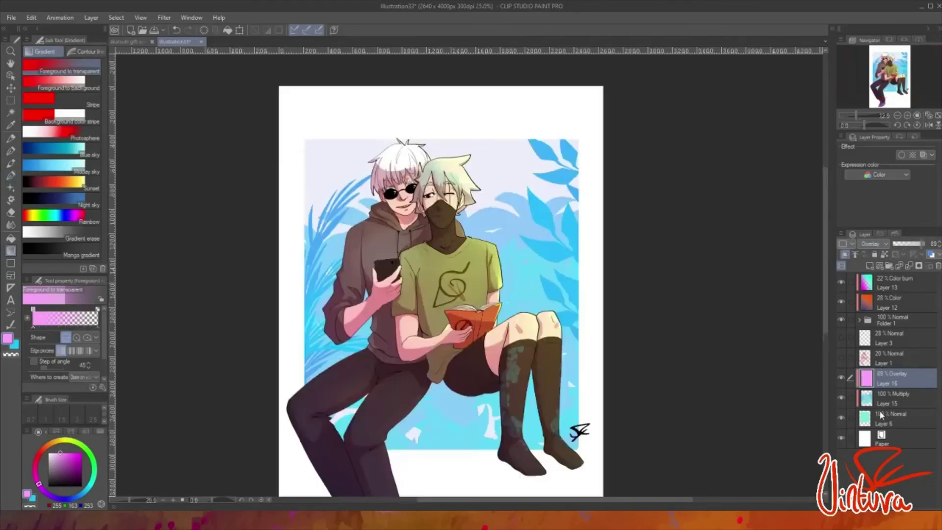
pyautogui.scroll(-9, 885, 245)
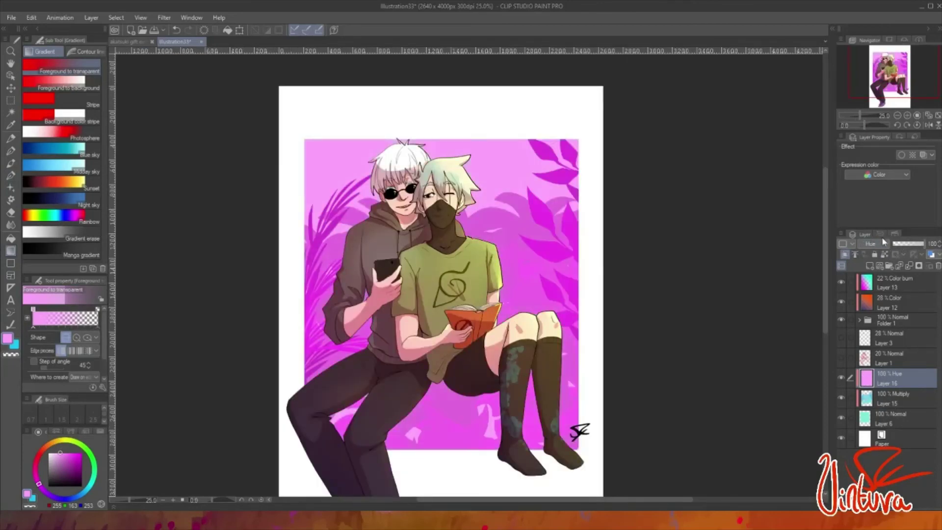
pyautogui.scroll(-2, 883, 242)
pyautogui.click(910, 244)
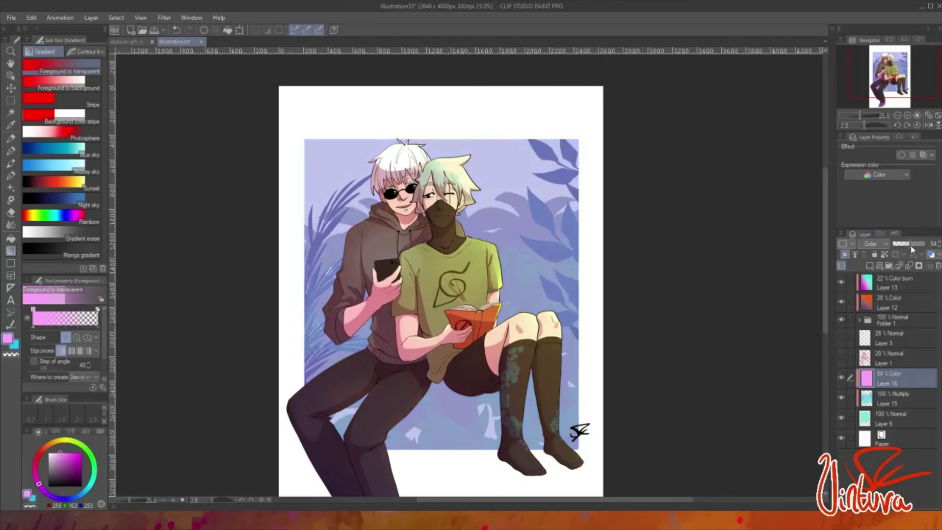
# - Delete the pink Color layer and paint more blue Jungle 1 foliage across the lower background on the Multiply layer
pyautogui.click(938, 266)
pyautogui.click(11, 163)
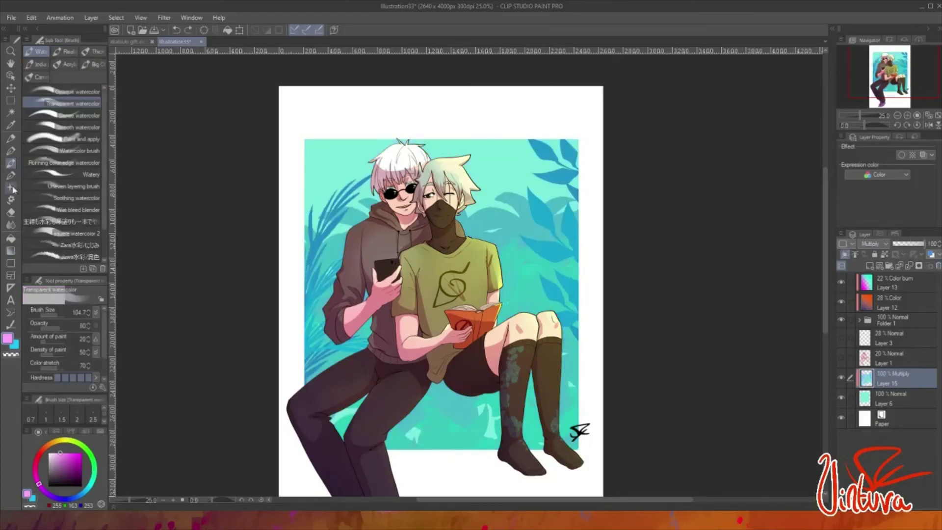
pyautogui.click(10, 175)
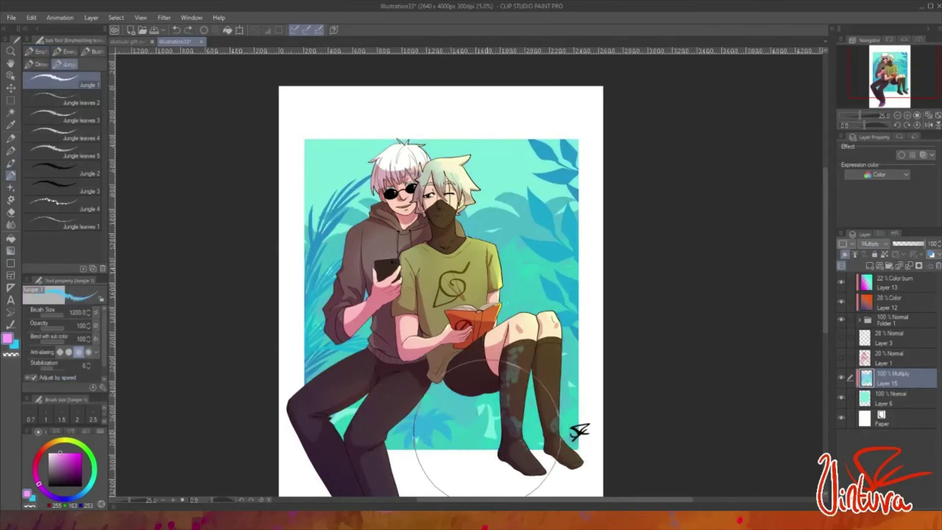
pyautogui.scroll(-2, 487, 431)
pyautogui.scroll(2, 536, 421)
pyautogui.scroll(-1, 452, 484)
pyautogui.scroll(1, 392, 436)
pyautogui.keyDown('alt'); pyautogui.click(391, 435); pyautogui.keyUp('alt')
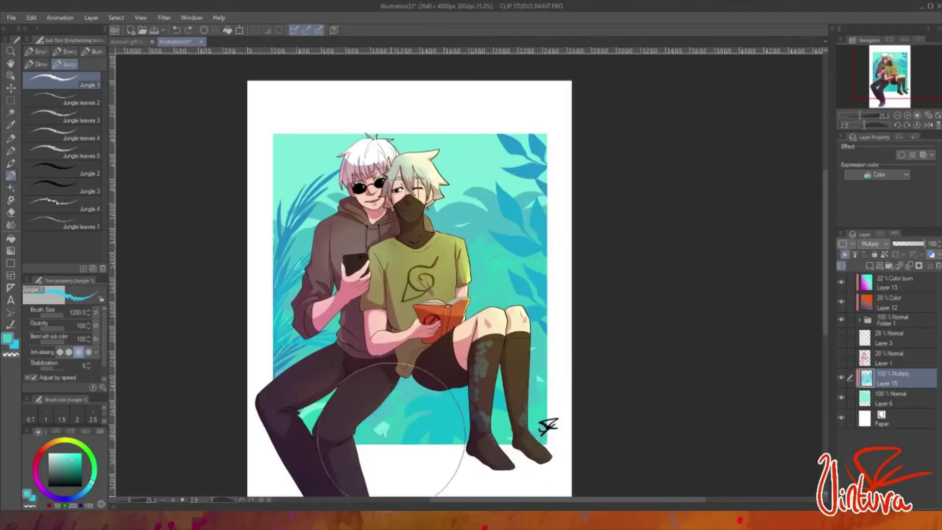
# - Paint white clouds across the upper background with Transparent watercolor on a new clipped layer beneath the Multiply foliage layer
pyautogui.scroll(-2, 522, 412)
pyautogui.scroll(2, 545, 340)
pyautogui.keyDown('alt'); pyautogui.click(353, 166); pyautogui.keyUp('alt')
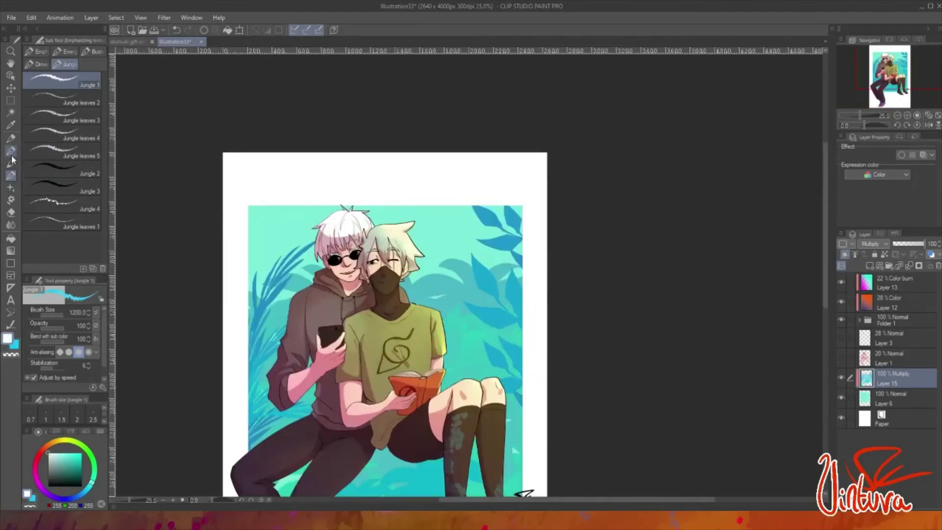
pyautogui.click(11, 163)
pyautogui.hotkey('ctrl', 'shift', 'n')
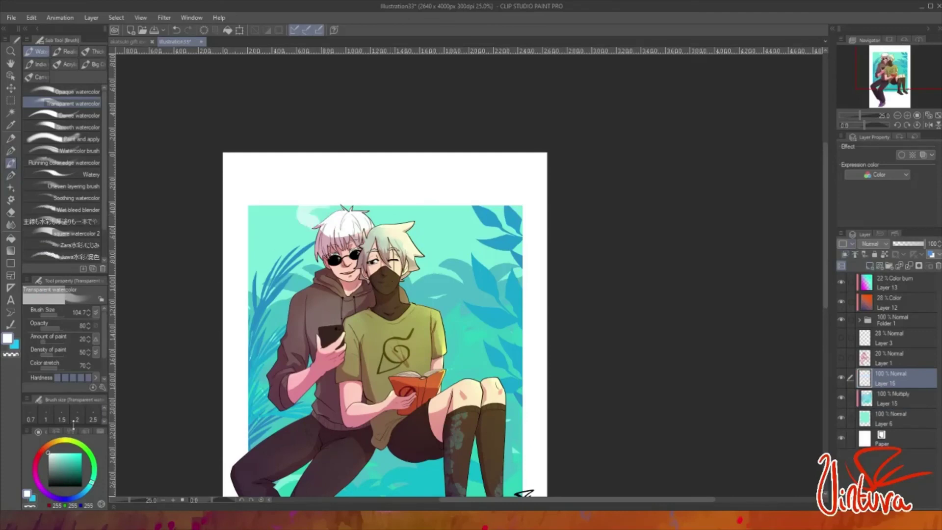
pyautogui.click(73, 423)
pyautogui.moveTo(304, 215)
pyautogui.mouseDown()
pyautogui.moveTo(298, 234)
pyautogui.moveTo(316, 212)
pyautogui.moveTo(426, 243)
pyautogui.moveTo(465, 222)
pyautogui.moveTo(520, 230)
pyautogui.mouseUp()
pyautogui.moveTo(883, 378); pyautogui.dragTo(882, 400)
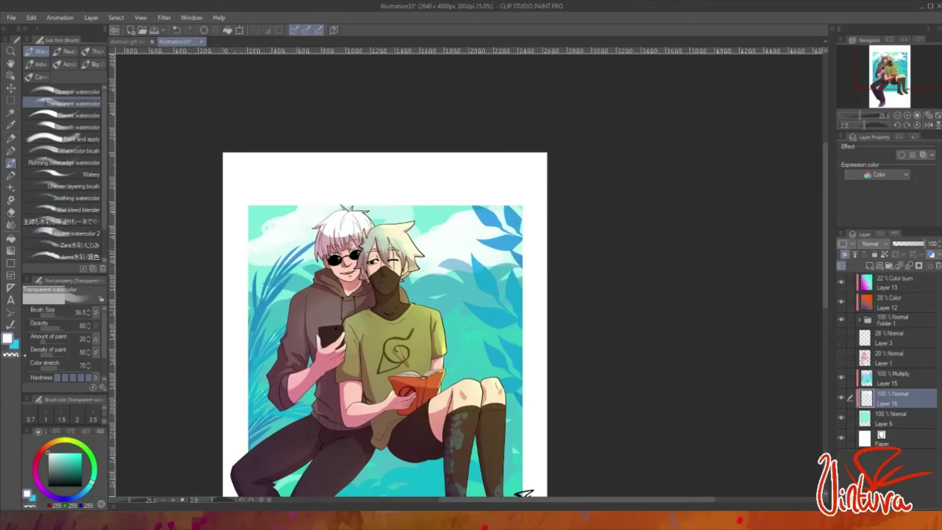
# - Soften and reshape the clouds with Tree smudge, the Kneaded eraser and Transparent watercolor
pyautogui.press('j')
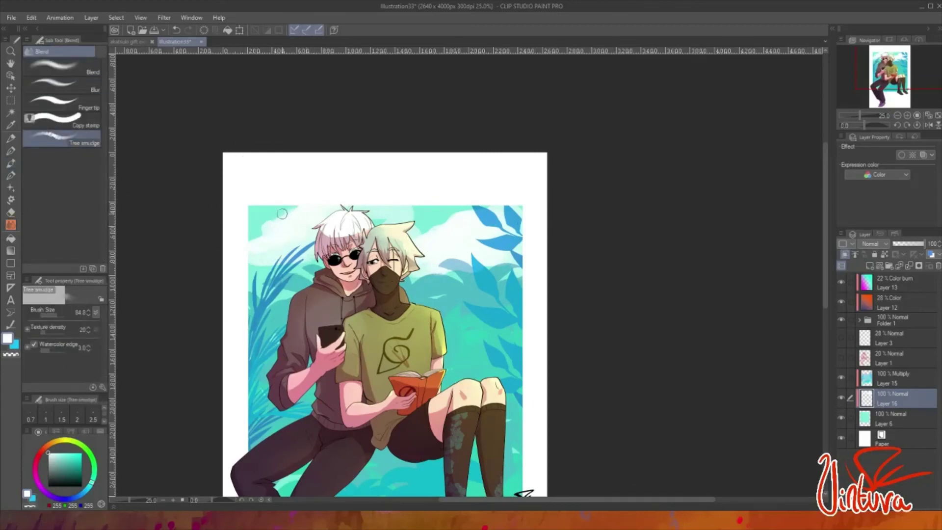
pyautogui.click(12, 212)
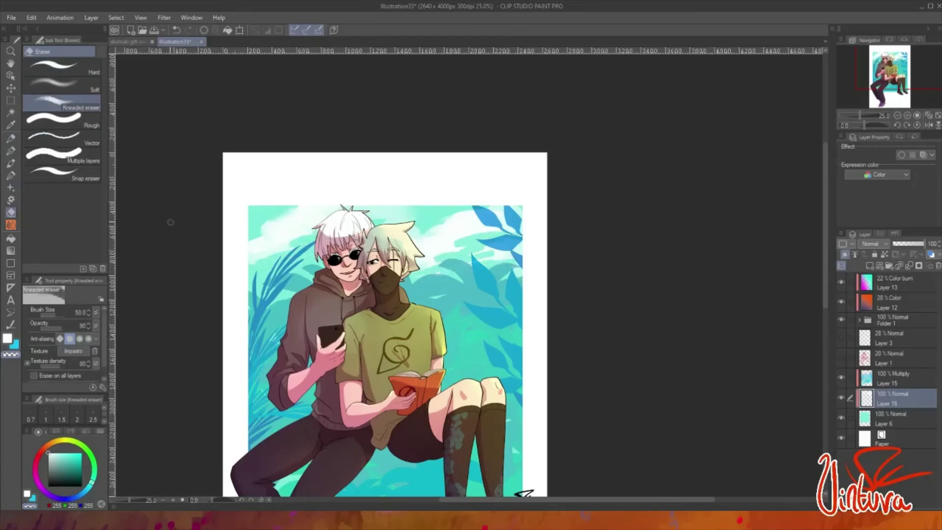
pyautogui.press('b')
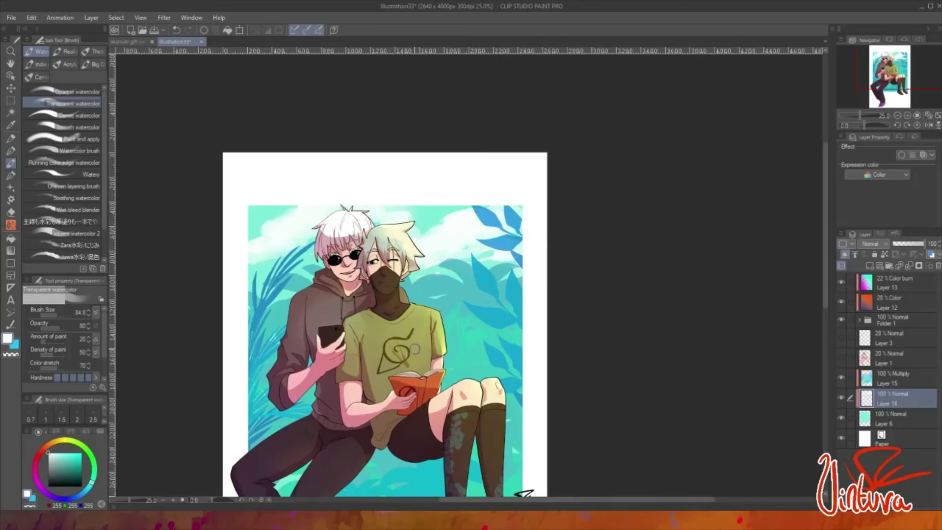
pyautogui.scroll(-4, 414, 348)
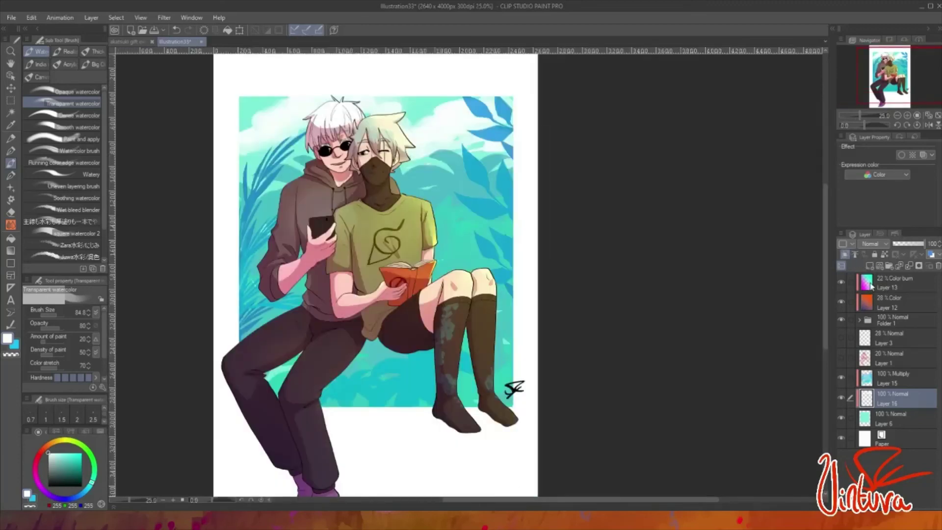
# - Remove the old flower pattern from the socks inside Folder 1 and prepare an empty clipped Normal layer in its place
pyautogui.click(859, 319)
pyautogui.click(909, 419)
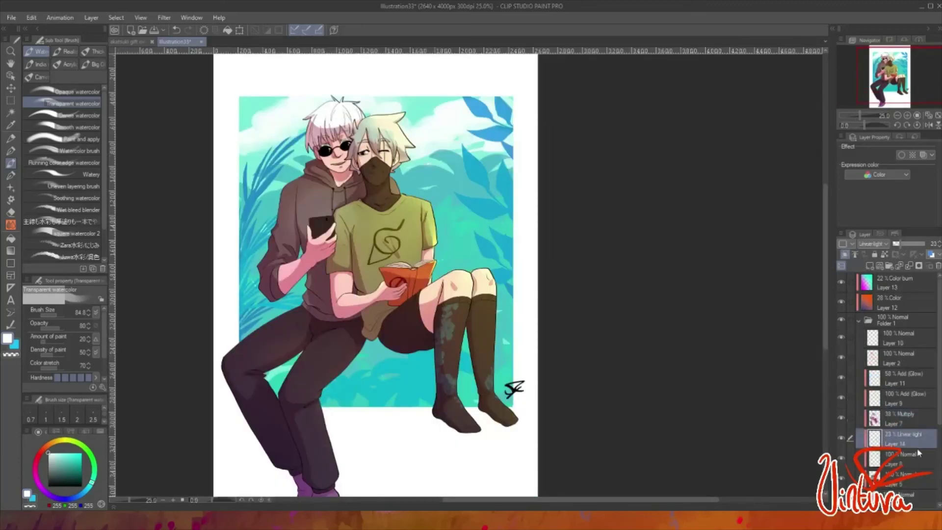
pyautogui.click(916, 445)
# - Paint a light blue vertical strip of flowers down the masked character's front sock with the Morning glory brush
pyautogui.press('b')
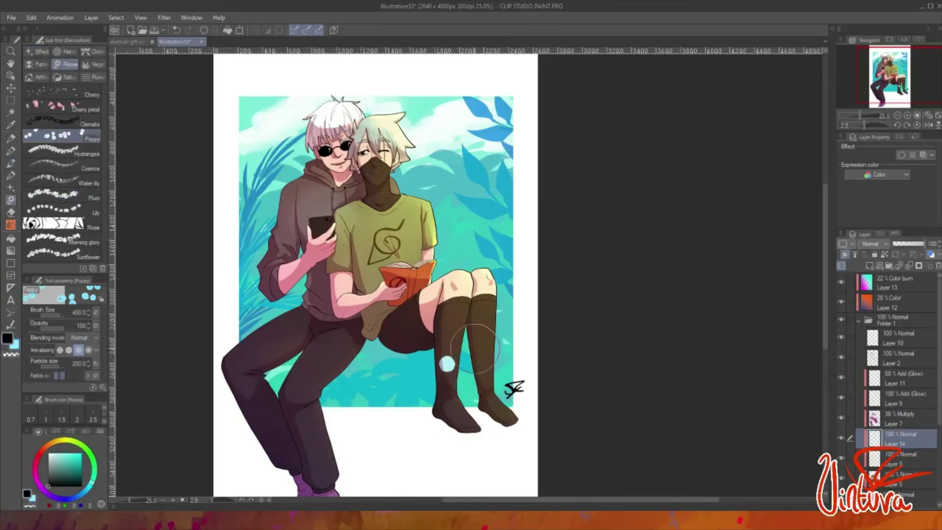
pyautogui.click(90, 242)
pyautogui.moveTo(439, 322)
pyautogui.mouseDown()
pyautogui.moveTo(444, 363)
pyautogui.moveTo(447, 309)
pyautogui.moveTo(445, 372)
pyautogui.mouseUp()
pyautogui.scroll(2, 435, 323)
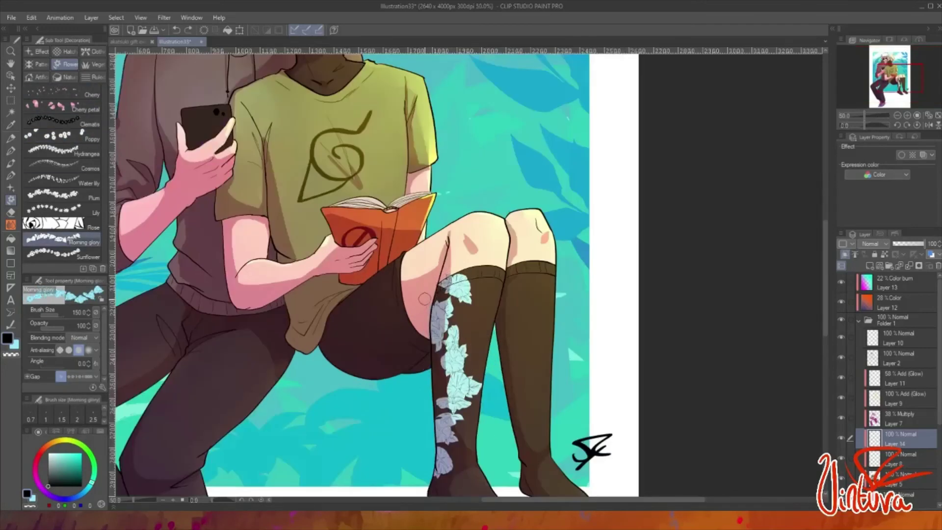
pyautogui.press('b')
pyautogui.press('b')
pyautogui.press('b')
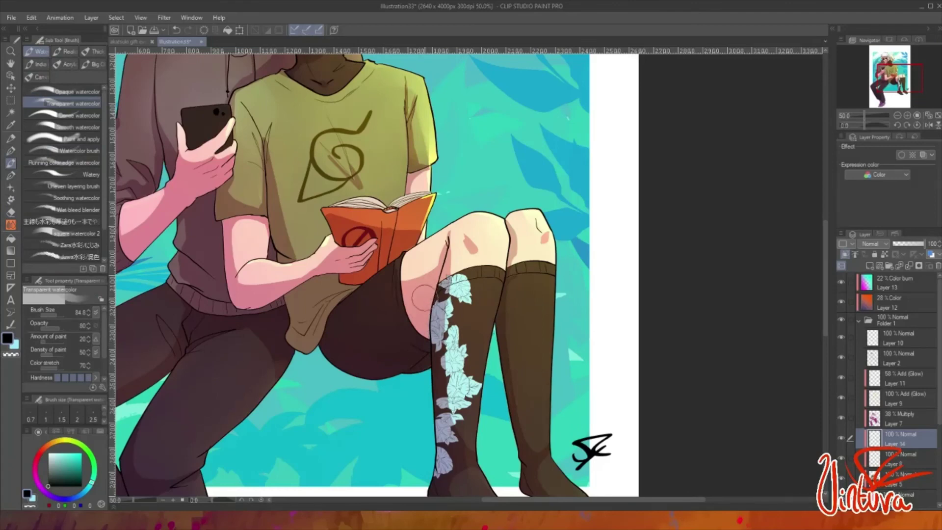
pyautogui.scroll(-1, 505, 418)
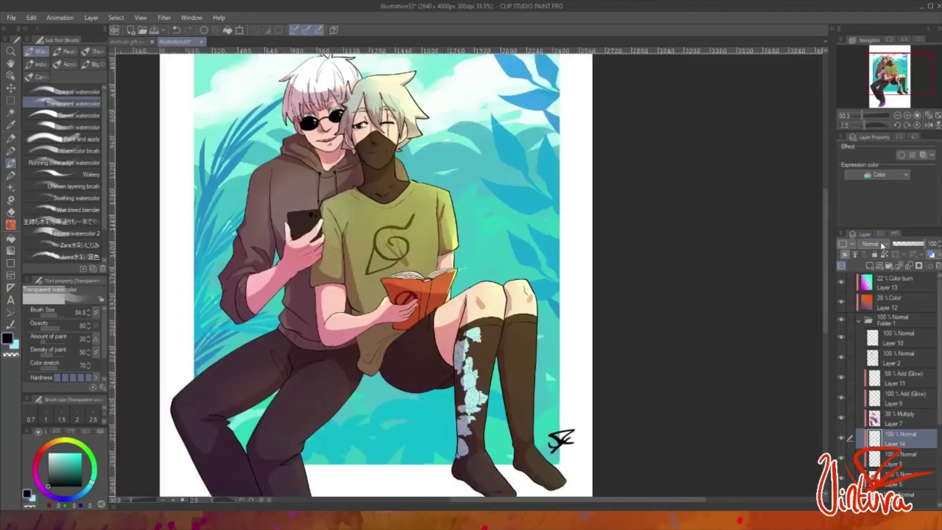
# - Try Divide, Saturation and Multiply blending on the sock flower layer
pyautogui.click(881, 245)
pyautogui.click(881, 339)
pyautogui.press('Down')
pyautogui.press('Down')
pyautogui.press('Down')
pyautogui.press('Down')
pyautogui.press('Down')
pyautogui.press('Down')
pyautogui.press('Down')
pyautogui.press('Down')
pyautogui.press('Down')
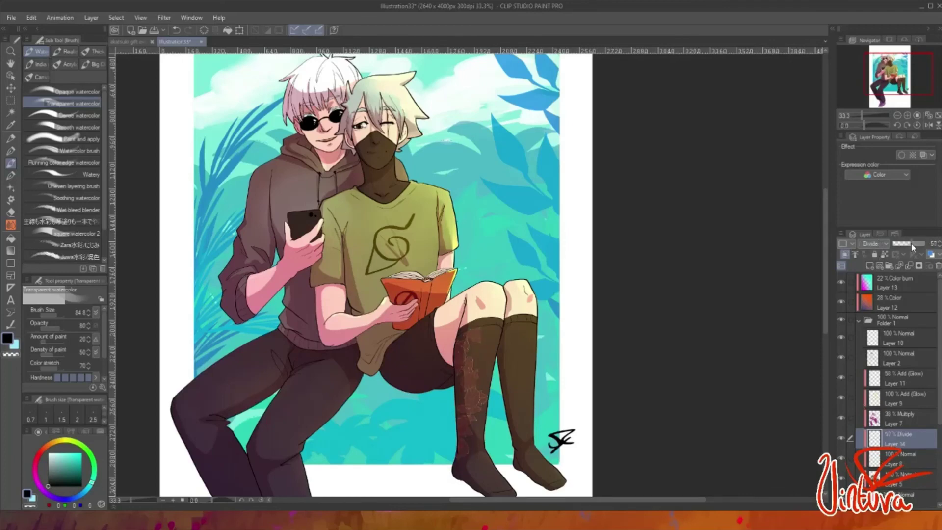
pyautogui.press('Down')
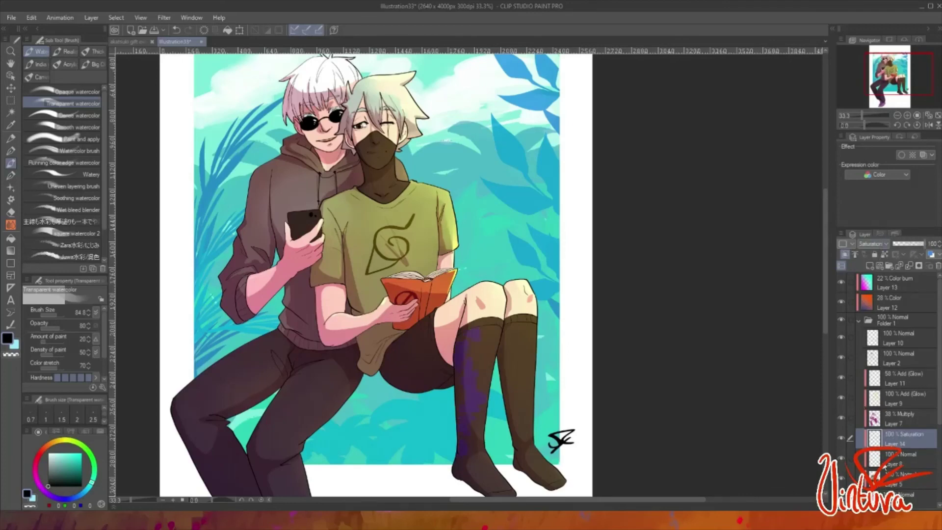
pyautogui.click(880, 245)
pyautogui.click(886, 293)
pyautogui.press('Up')
pyautogui.press('Up')
pyautogui.press('Up')
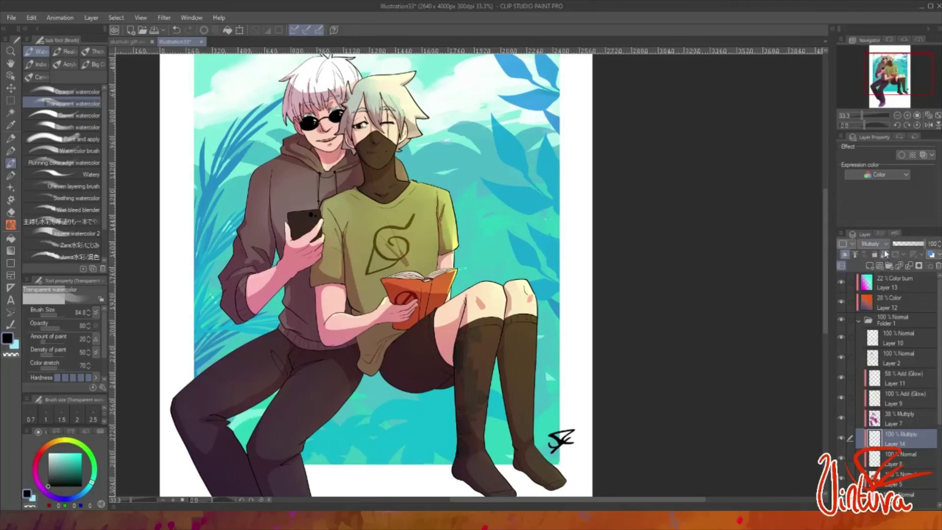
# - Remove the flower pattern from the sock and touch up the clouds on their layer with Tree smudge
pyautogui.hotkey('ctrl', '-')
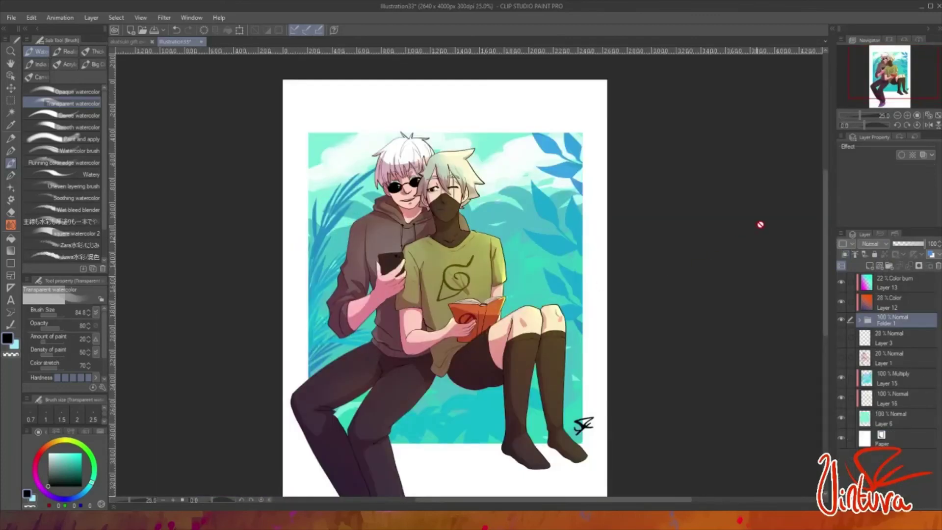
pyautogui.click(909, 399)
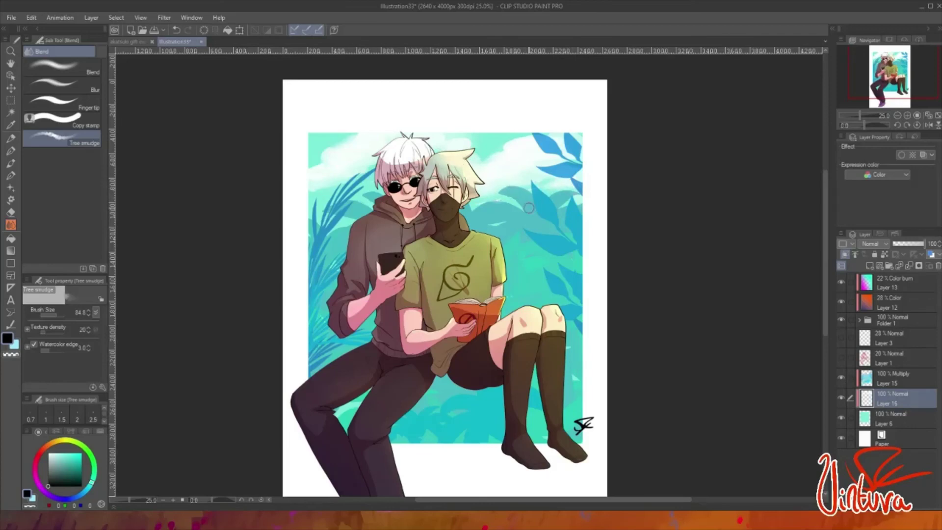
pyautogui.scroll(-3, 528, 208)
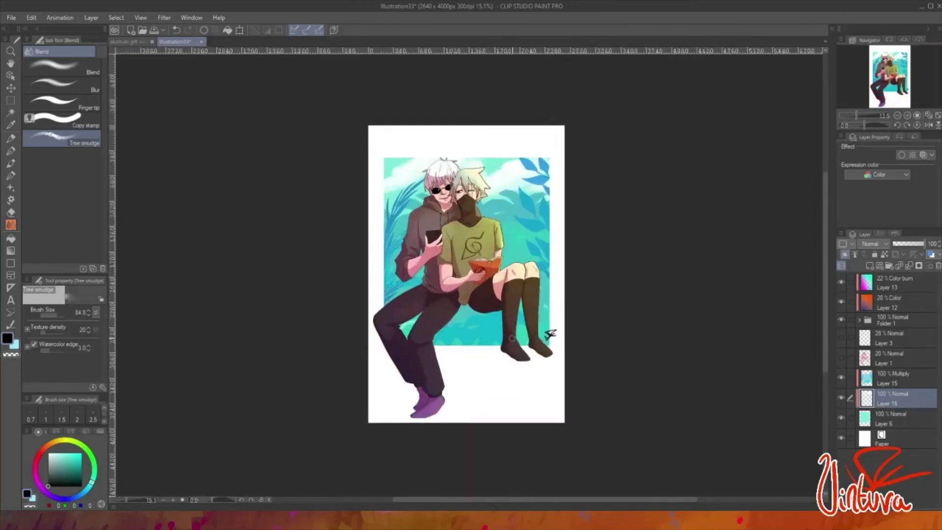
pyautogui.scroll(2, 489, 305)
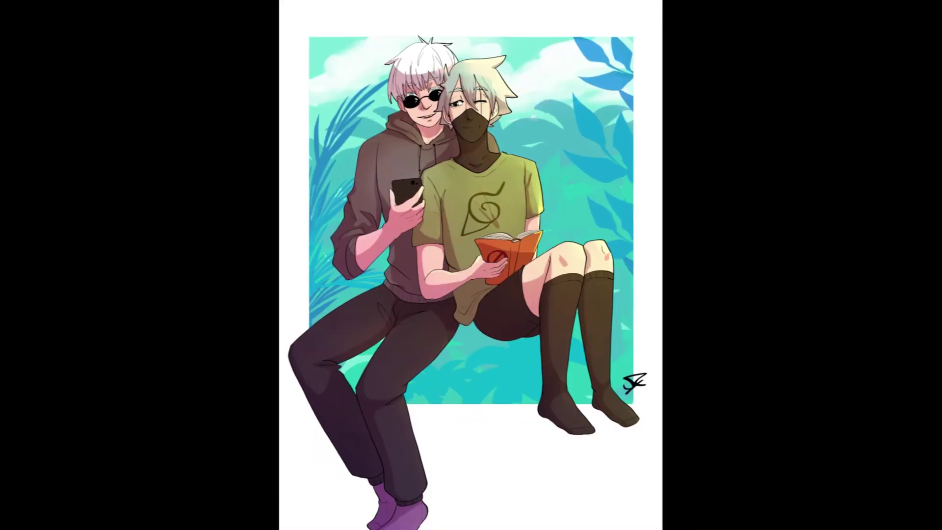